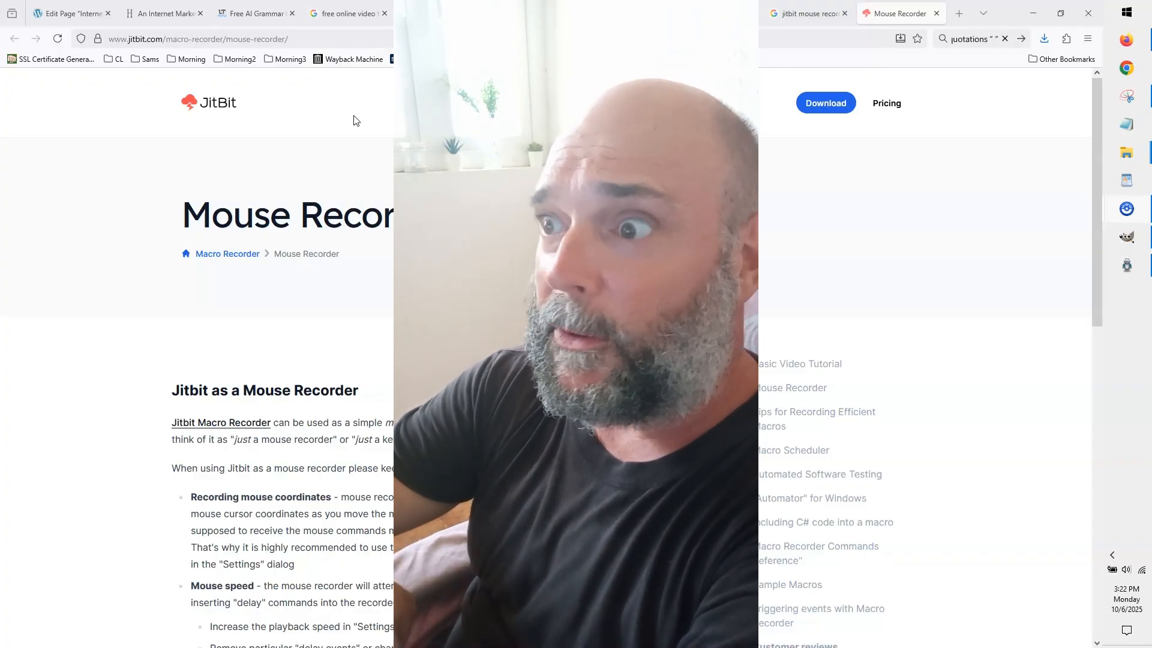
Examine the animated banners of the photography, audio, video editing and video production sections on the hermosabeachmarketing.com homepage.
click(162, 13)
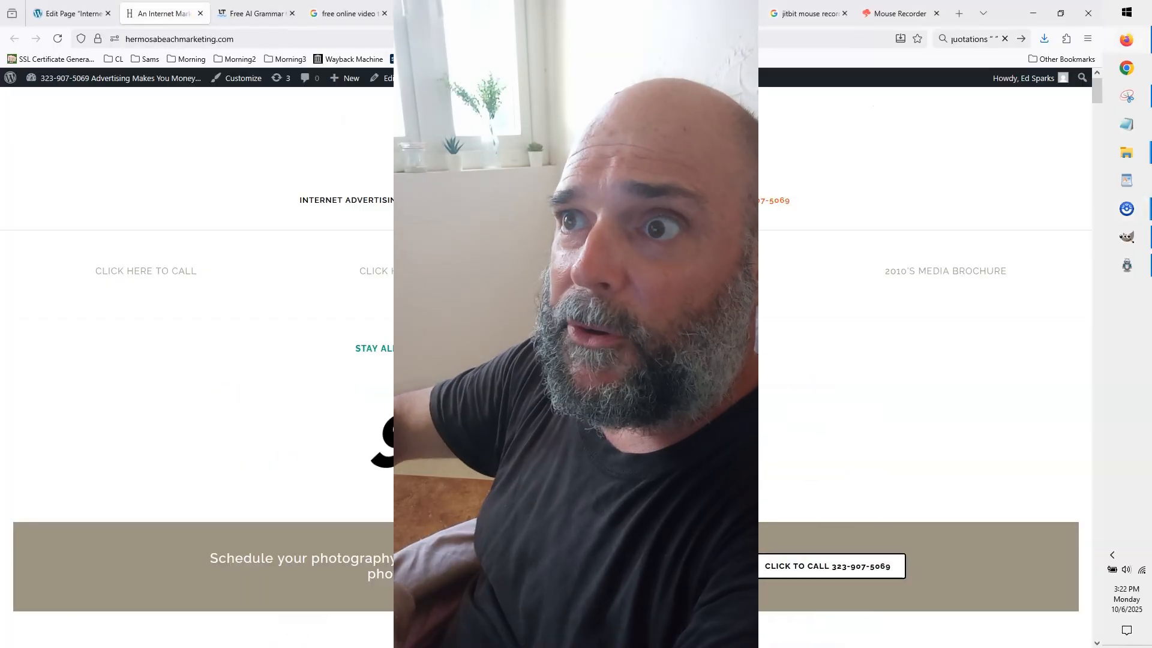
scroll(192, 264, down, 5)
scroll(198, 269, down, 4)
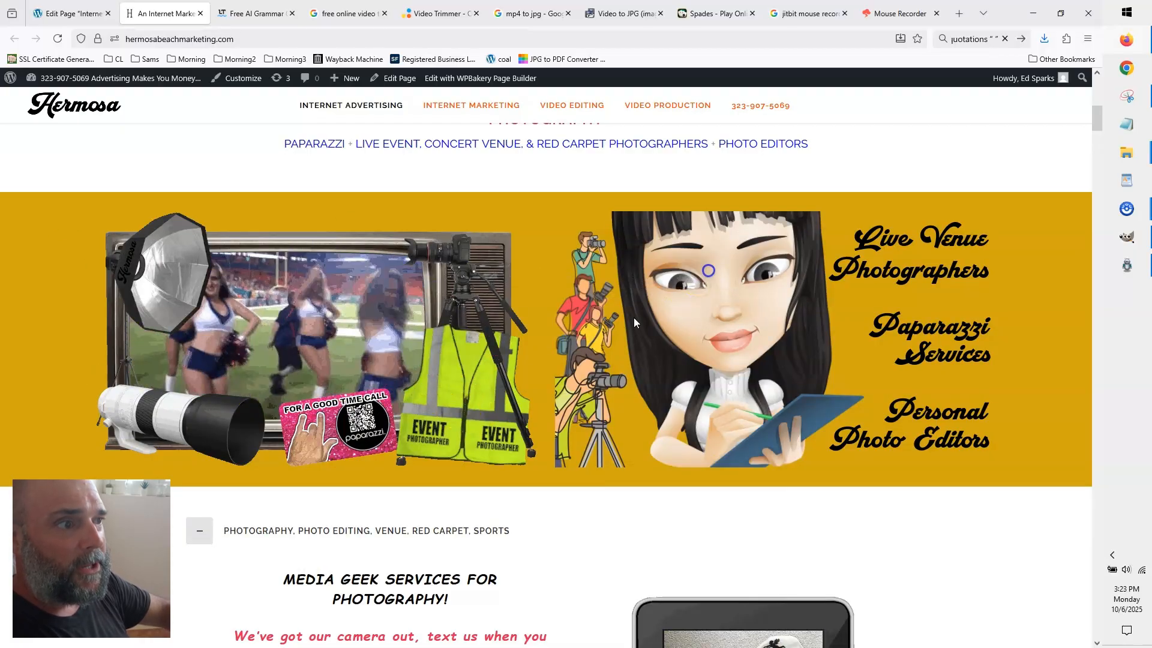
scroll(652, 411, down, 5)
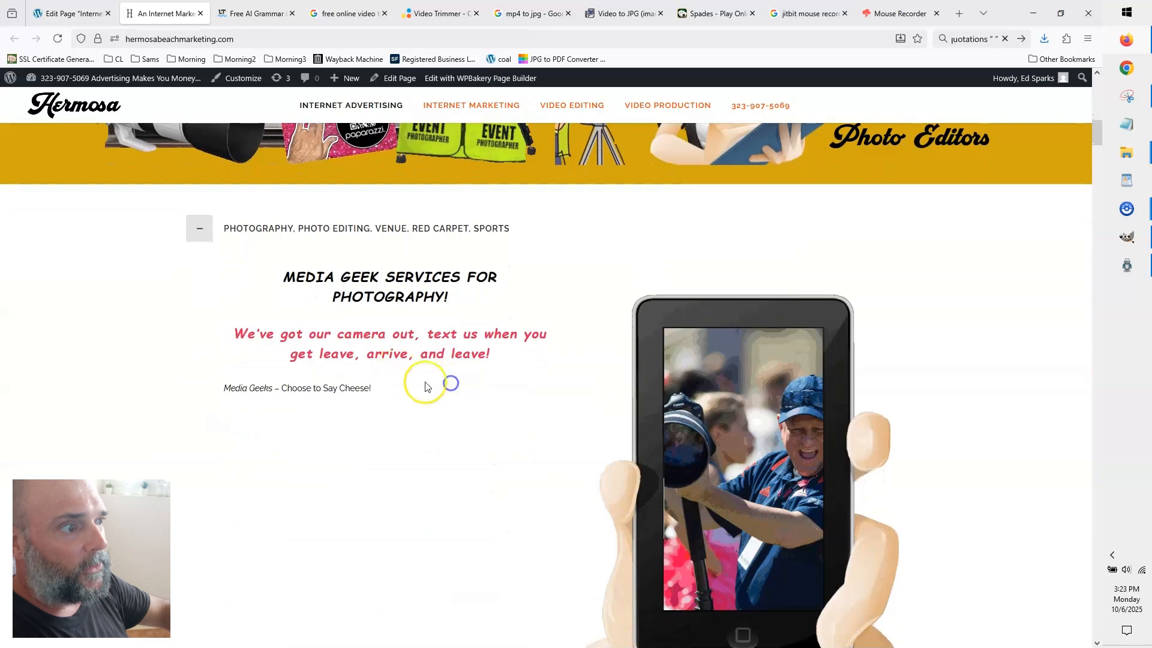
scroll(586, 346, down, 18)
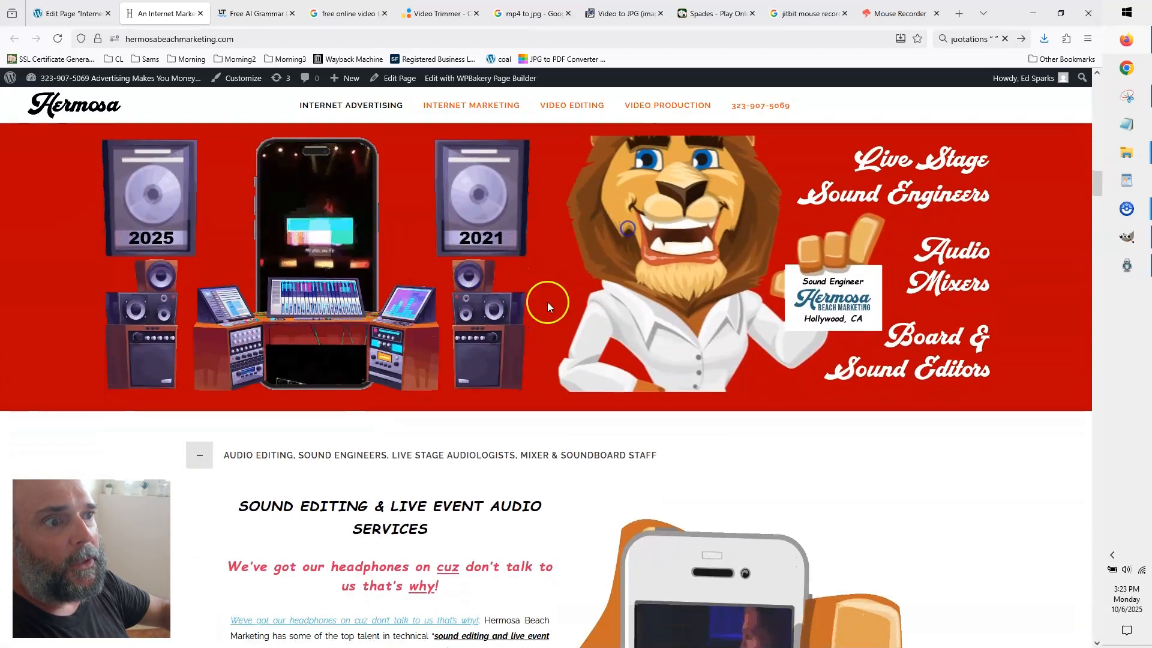
scroll(528, 355, down, 4)
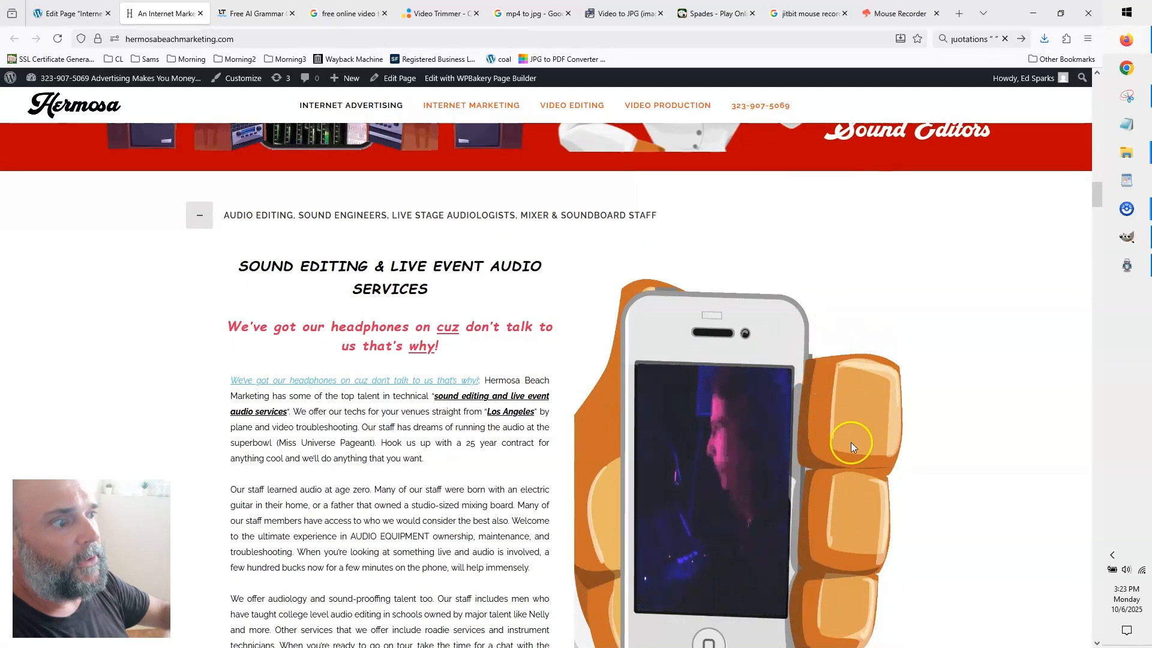
scroll(851, 442, down, 4)
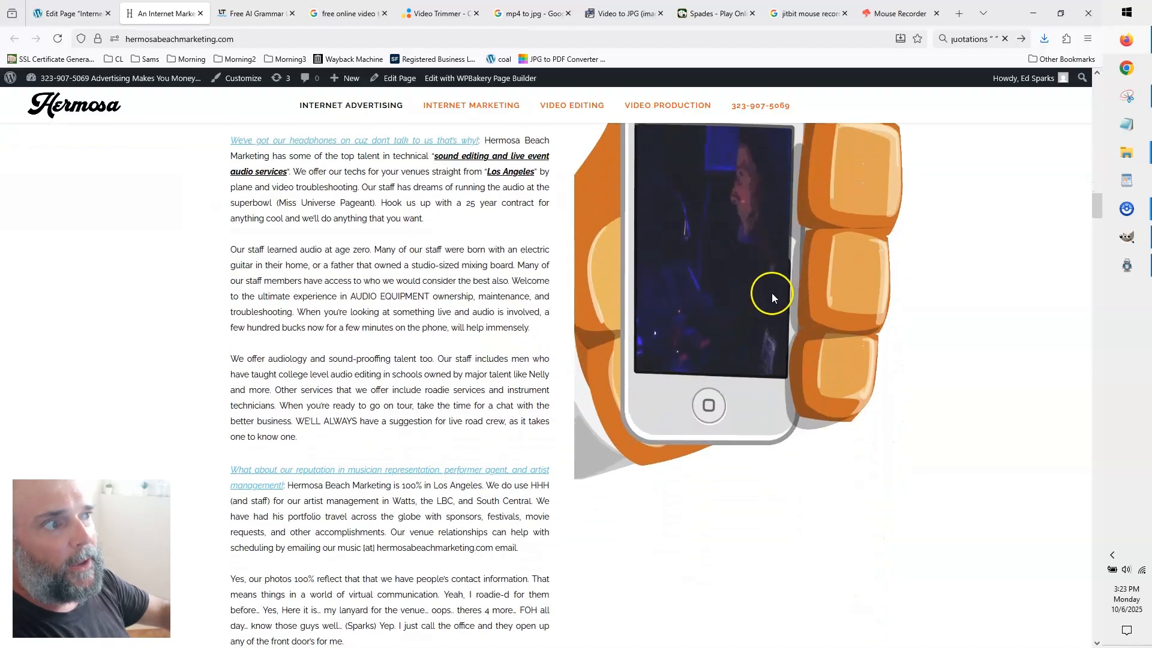
scroll(892, 331, down, 8)
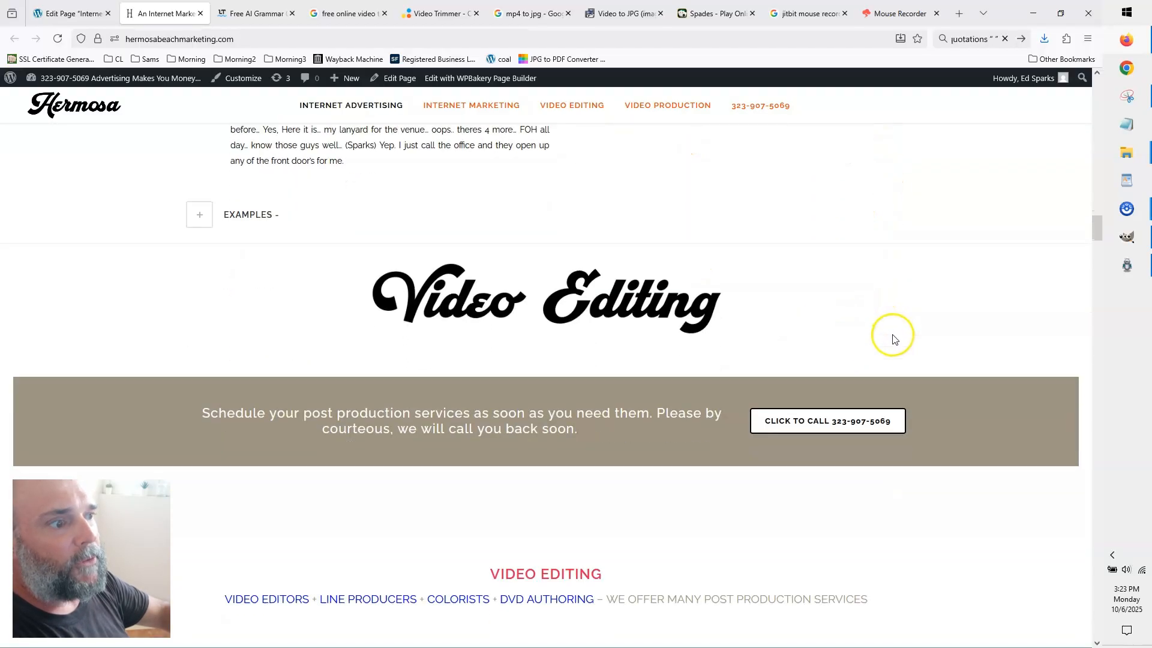
scroll(892, 336, down, 8)
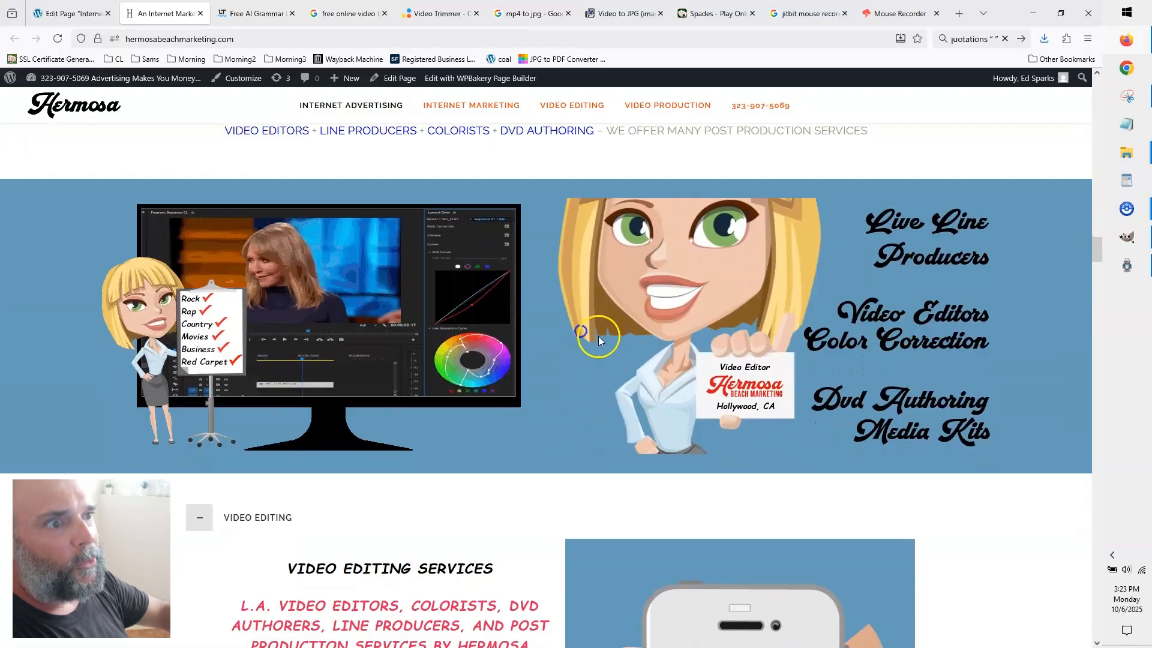
scroll(941, 306, down, 6)
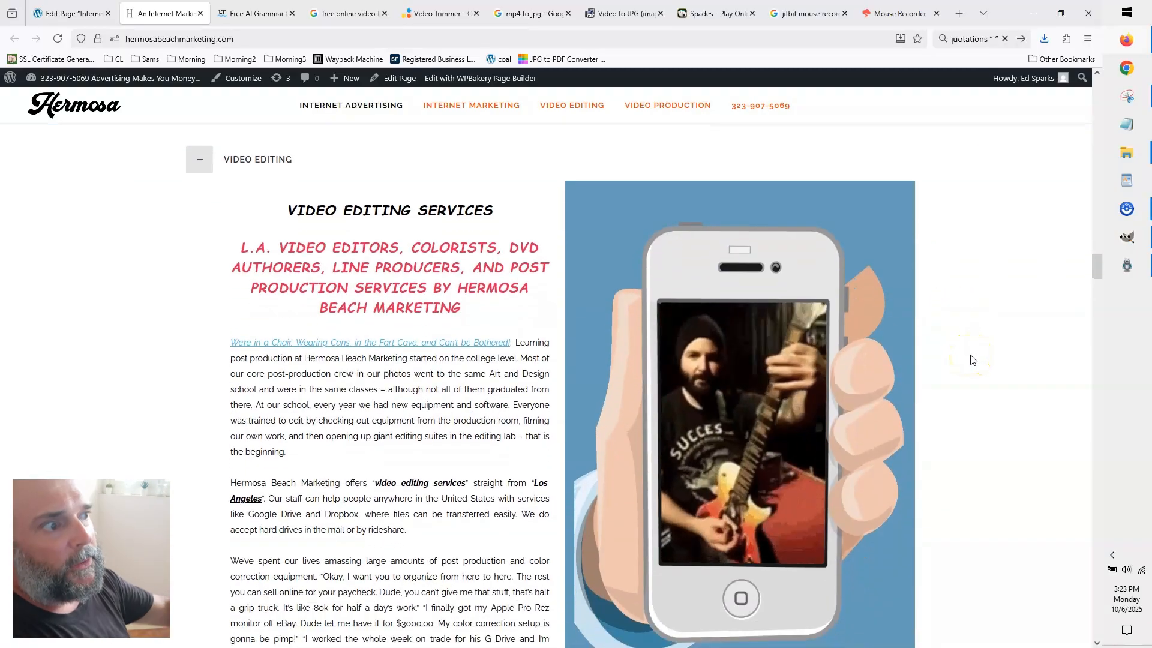
scroll(972, 358, down, 18)
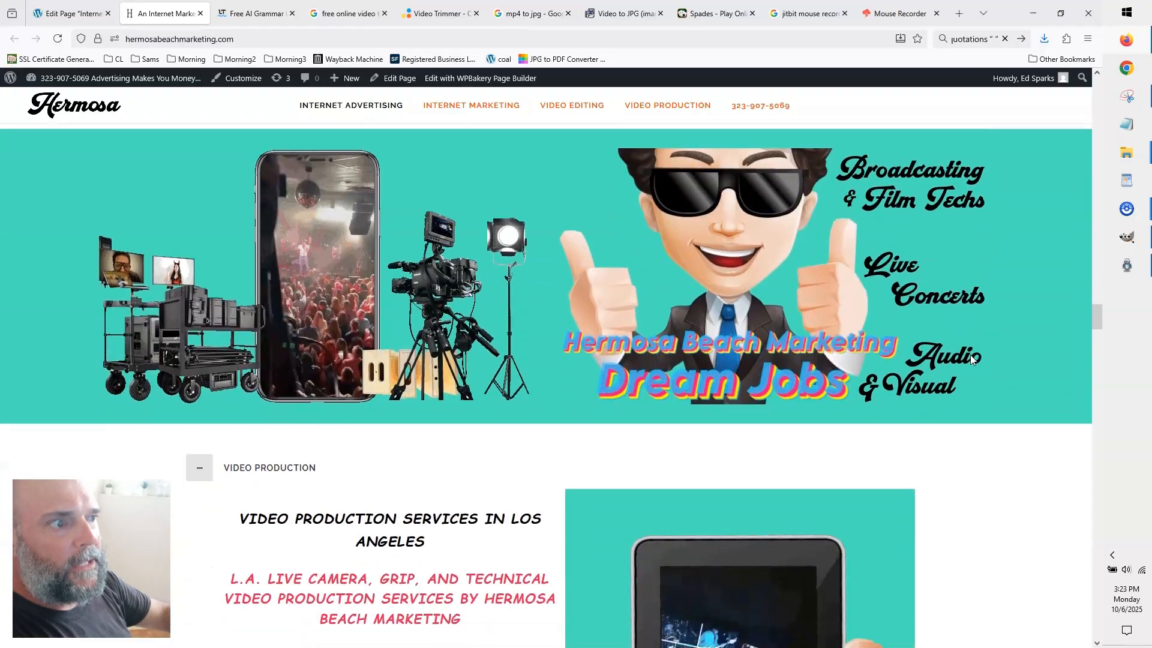
scroll(970, 355, up, 3)
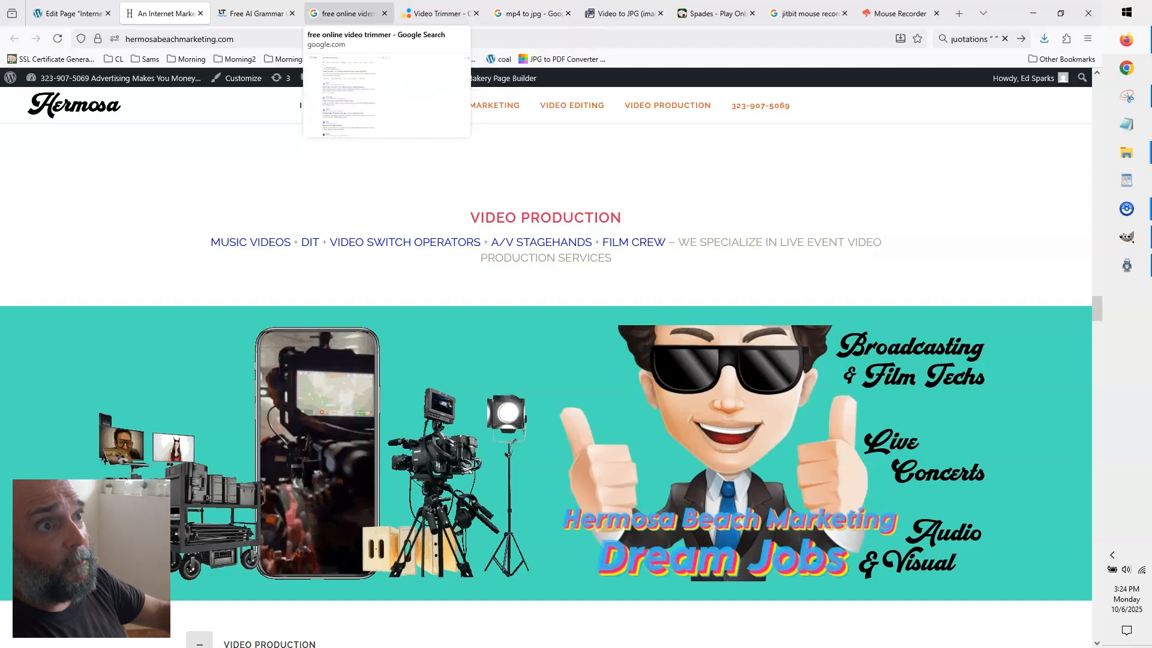
Review the online video trimmer and mp4-to-jpg search results along with the Online Video Cutter and Ezgif Video to JPG converter pages.
click(344, 13)
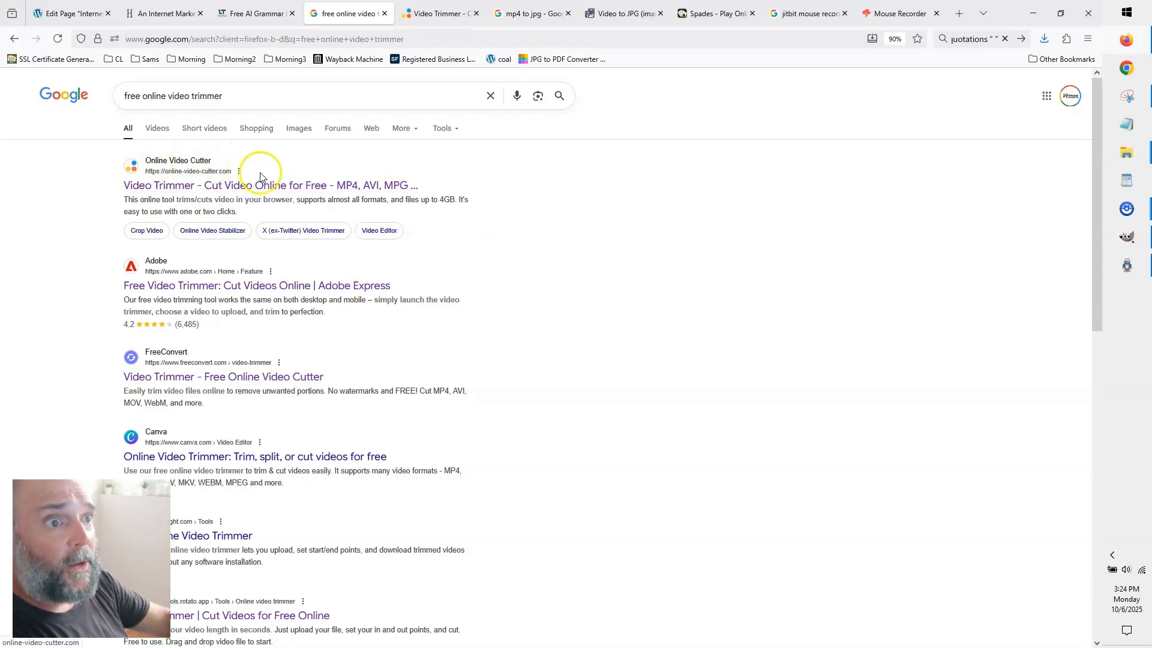
click(431, 13)
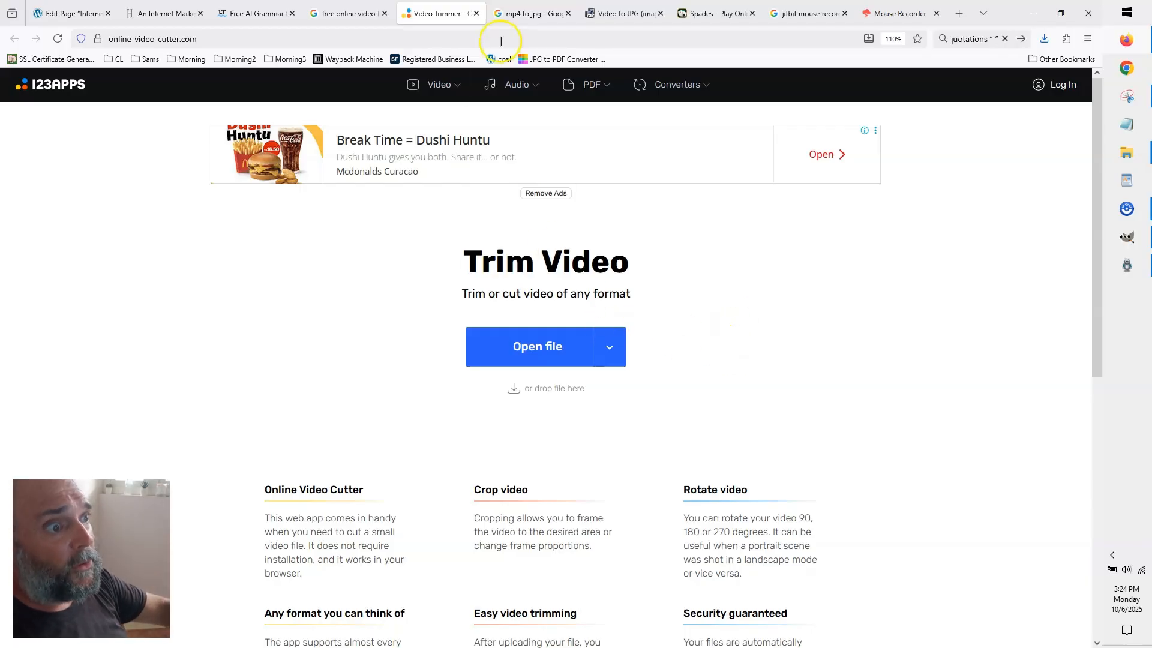
click(529, 14)
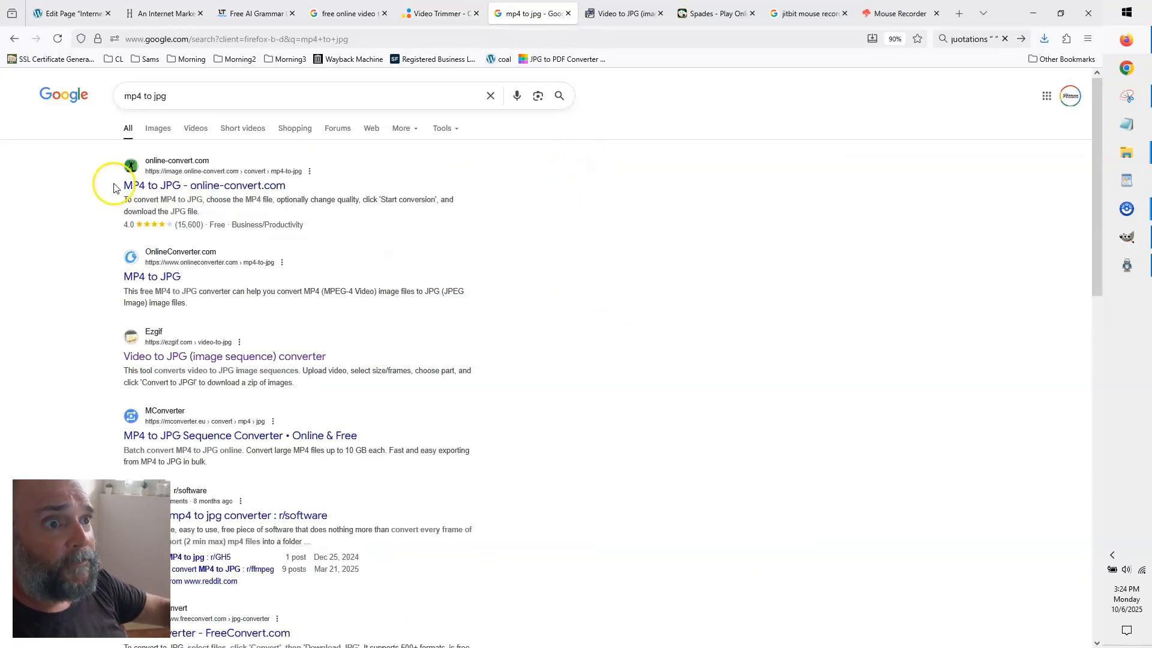
click(598, 4)
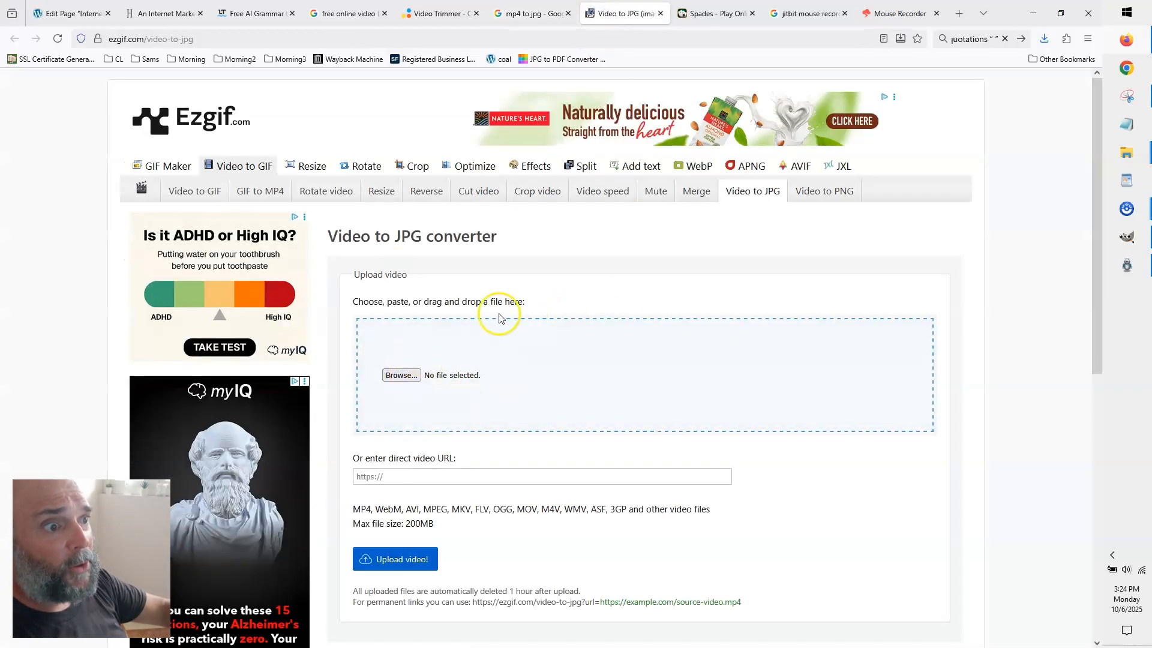
scroll(512, 477, down, 1)
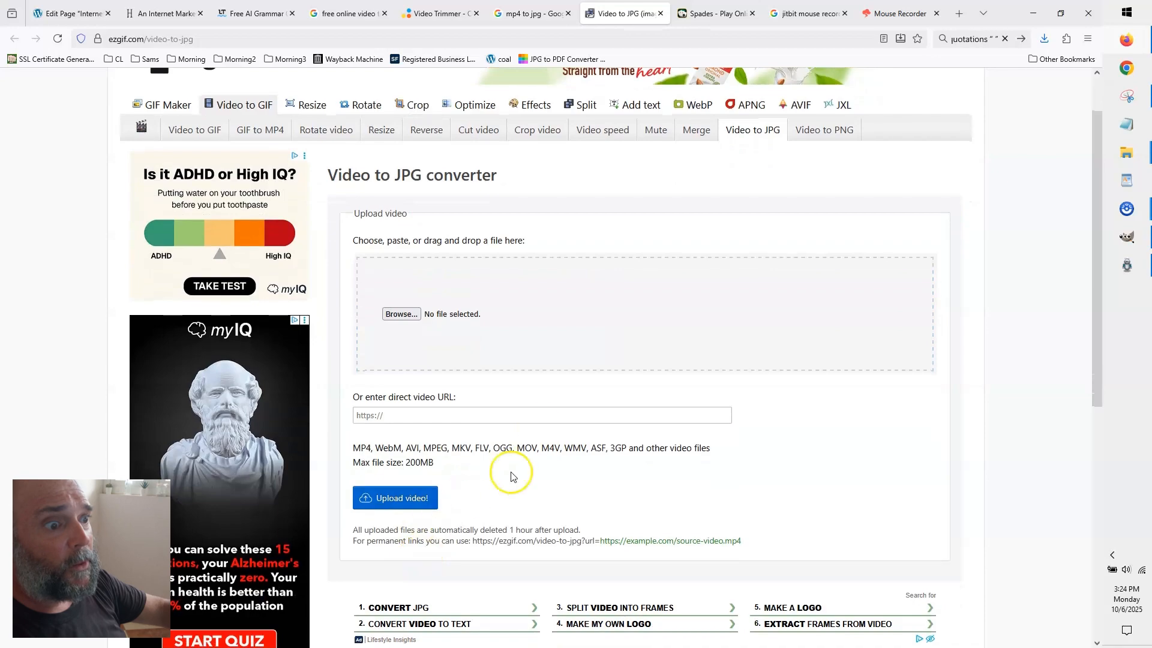
scroll(676, 291, down, 5)
scroll(650, 360, up, 5)
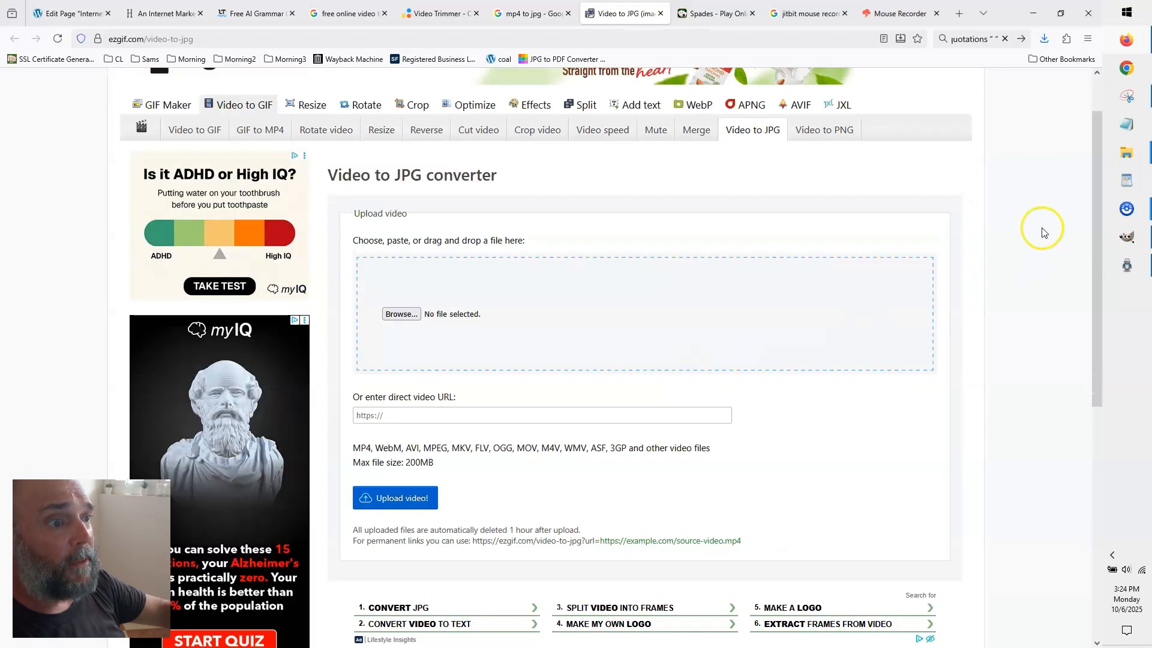
Switch to File Explorer and open the photo folder in Downloads to view the extracted ezgif frames.
mouse_move(1125, 159)
click(1070, 195)
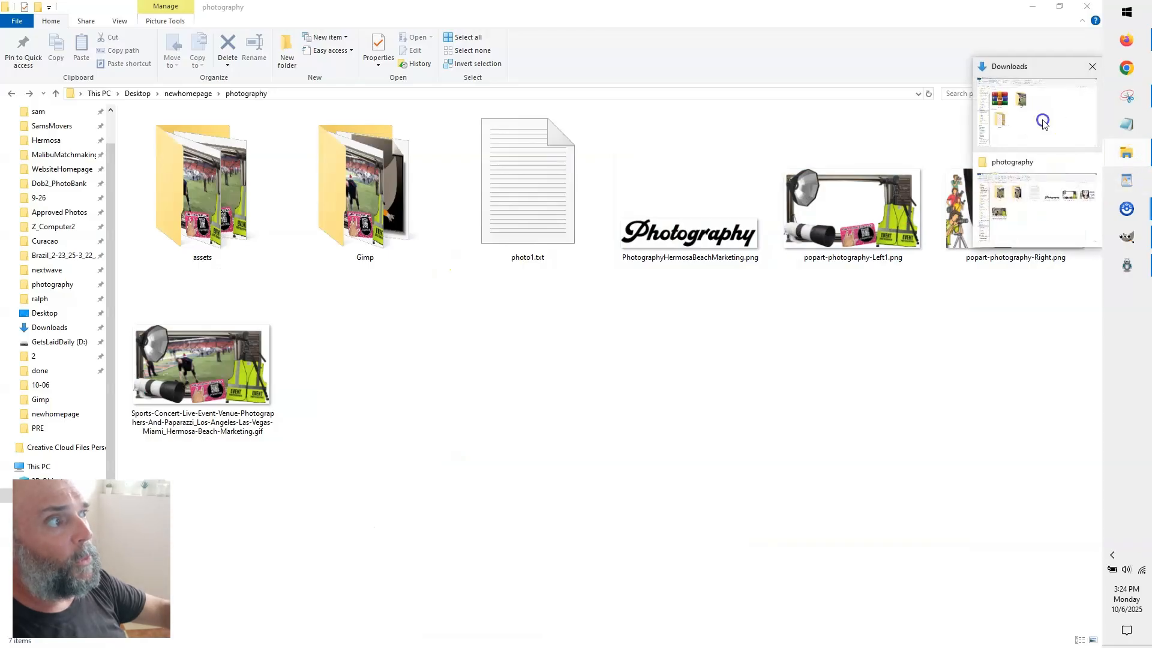
click(1043, 117)
double_click(414, 208)
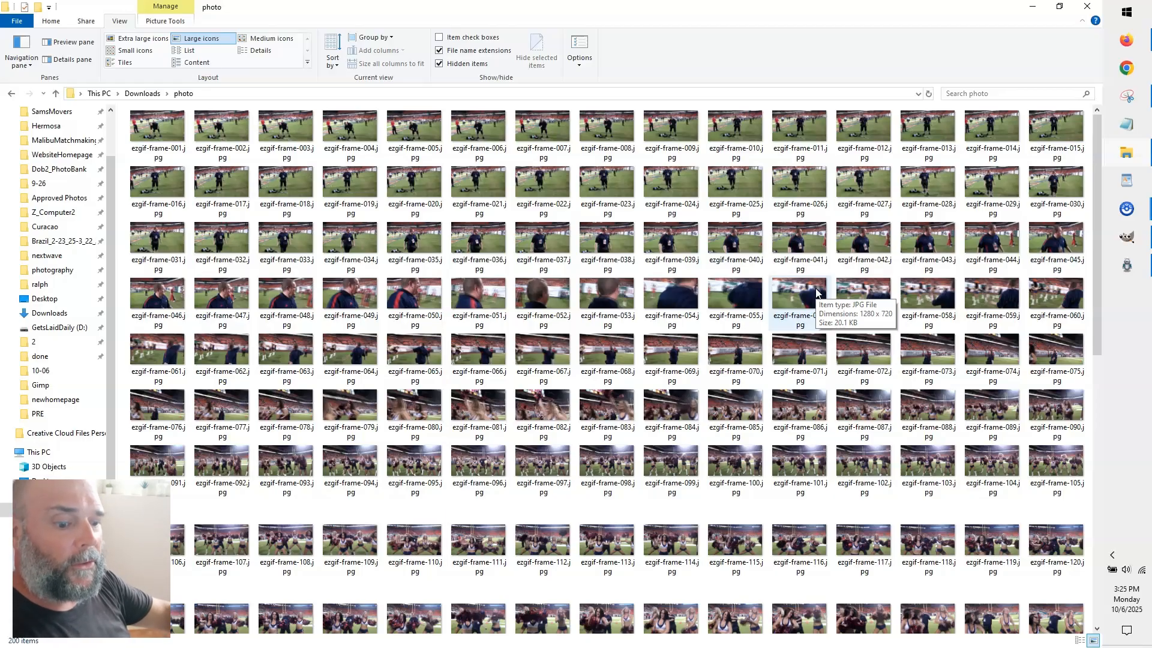
Switch to GIMP and open ezgif-frame-001.jpg through ezgif-frame-005.jpg as layers in the popart-photography-Left1 image.
key(alt+Tab)
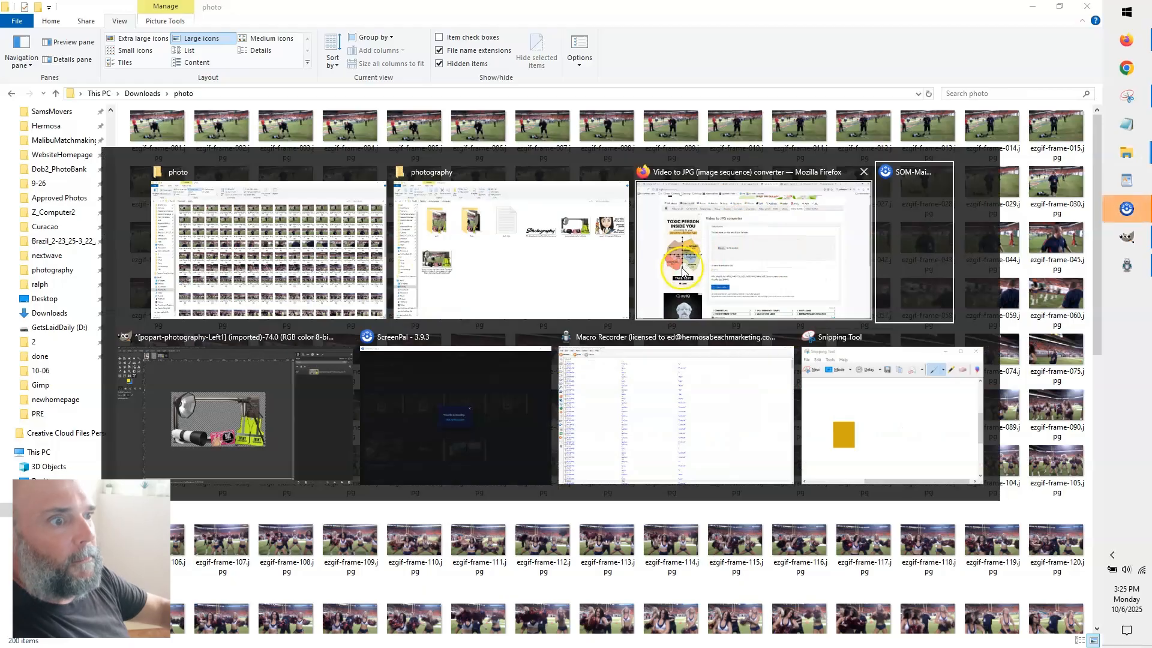
key(alt+Tab)
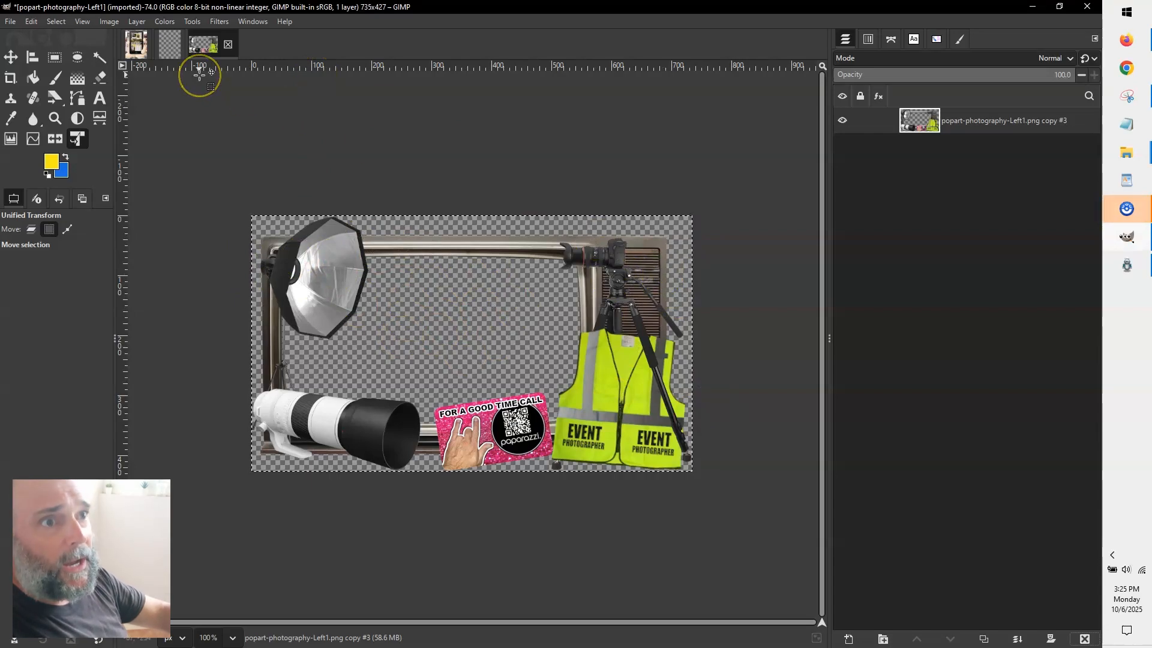
click(10, 23)
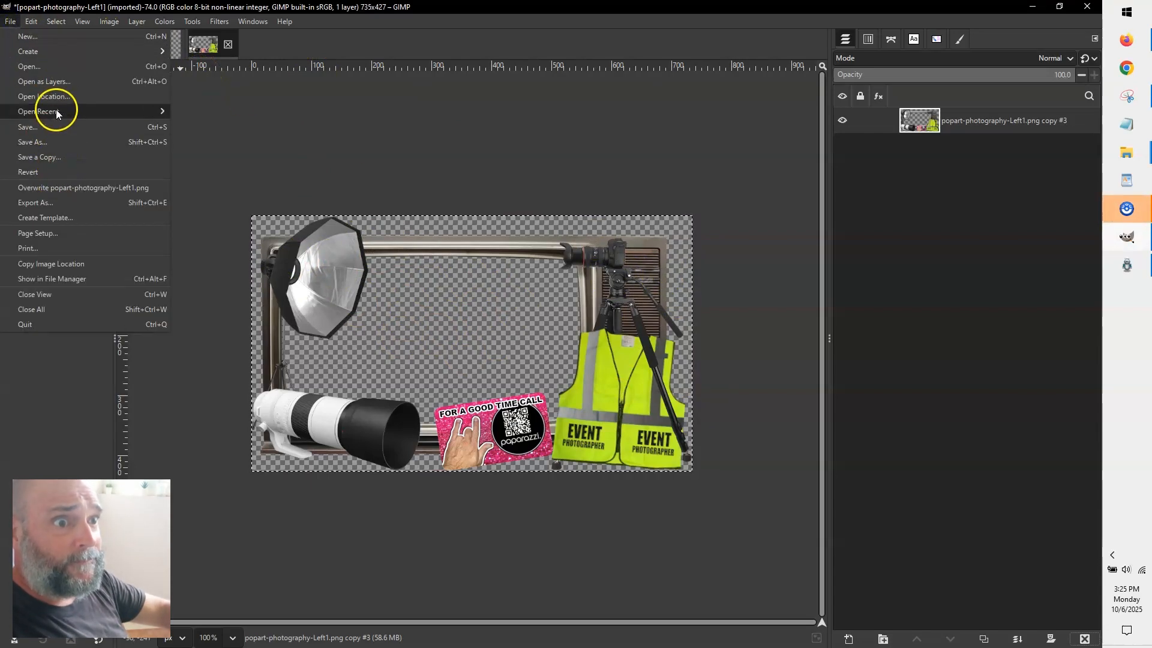
click(53, 81)
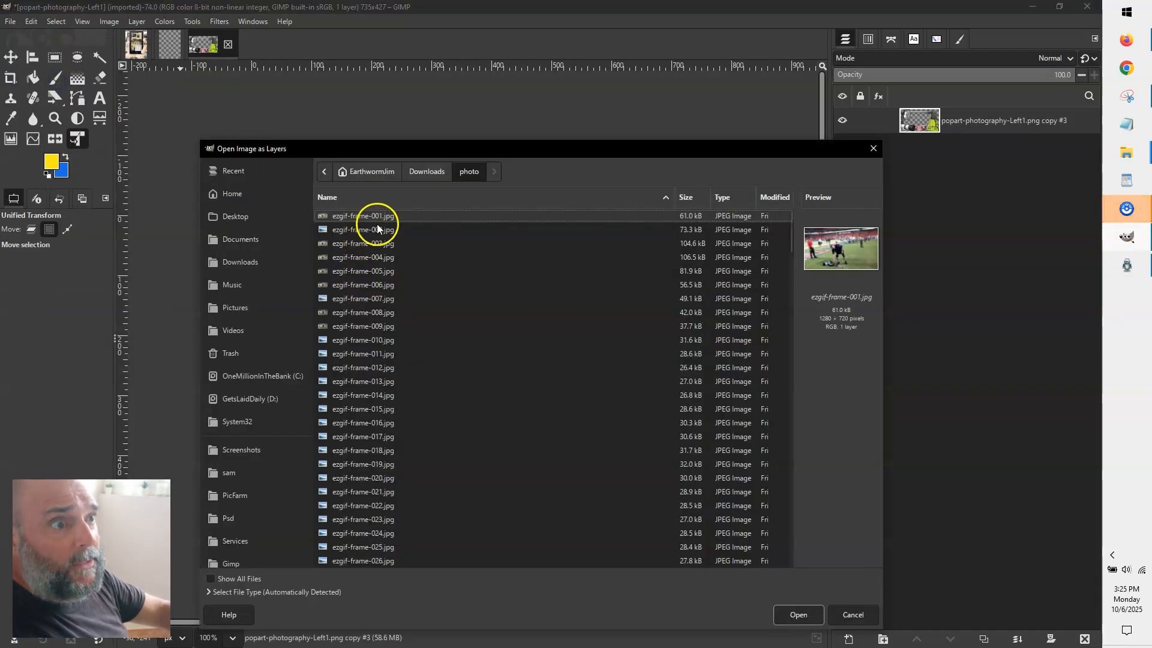
click(376, 224)
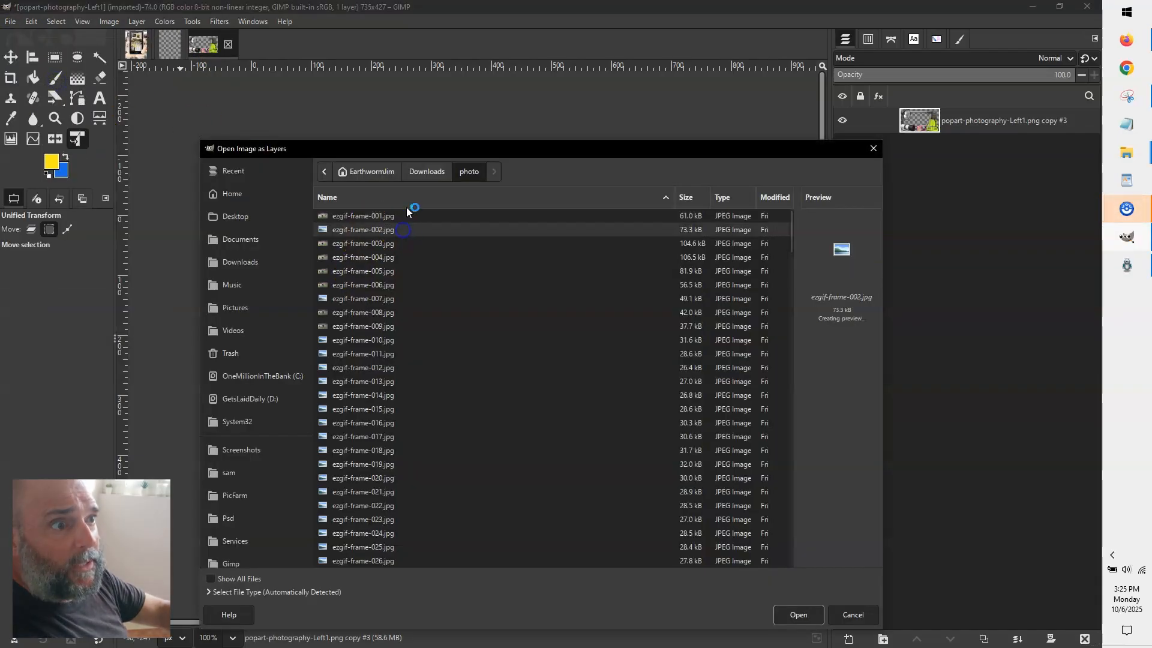
click(403, 218)
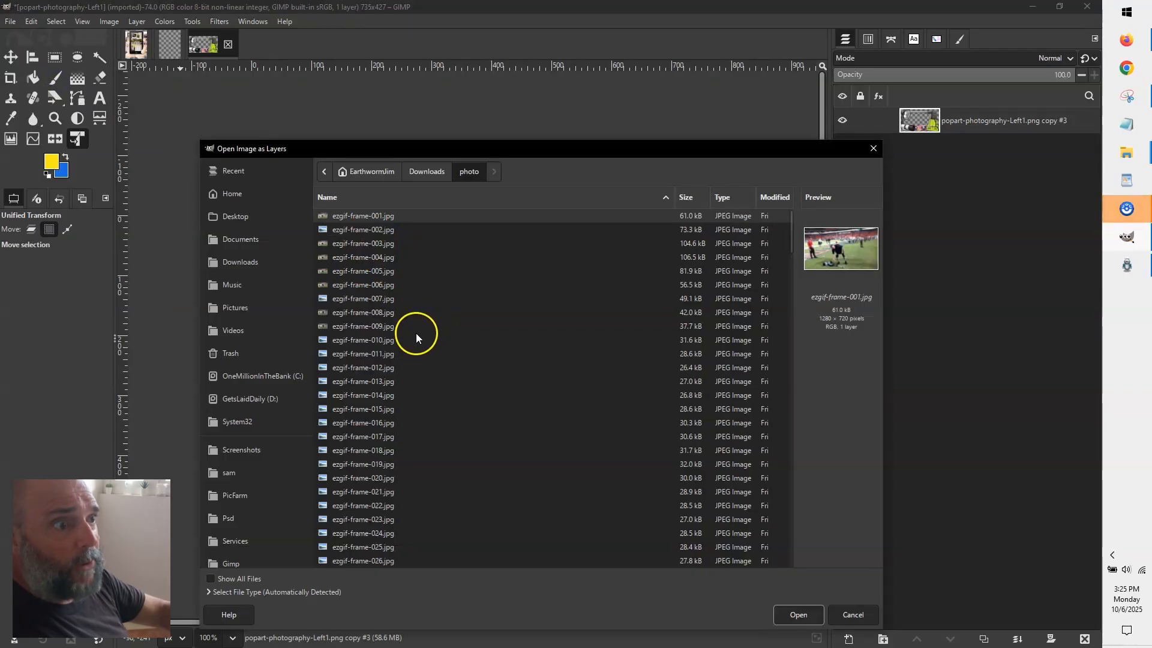
shift+click(407, 272)
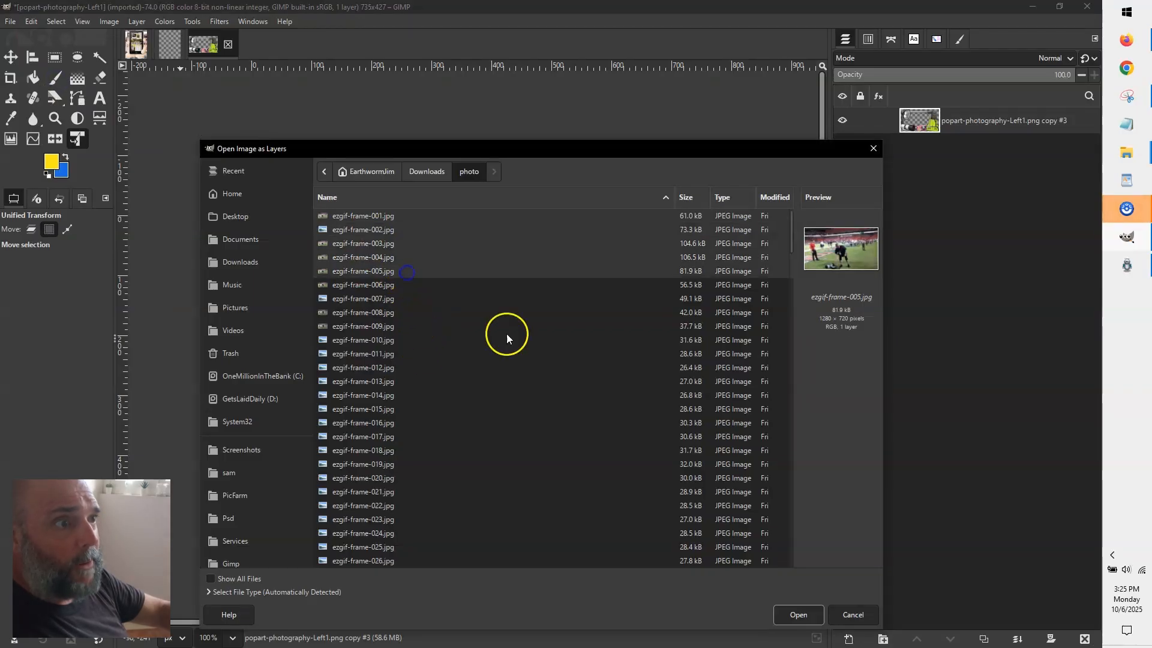
click(815, 606)
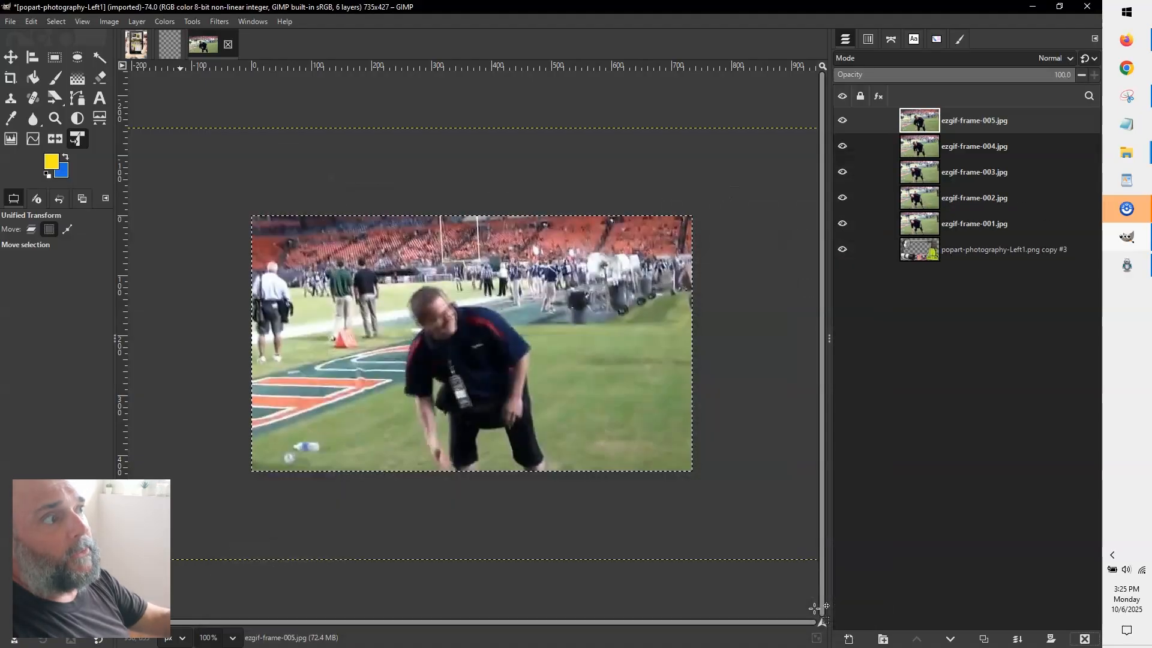
Move the popart-photography-Left1 overlay layer to the top of the layer stack and duplicate it four times.
click(970, 257)
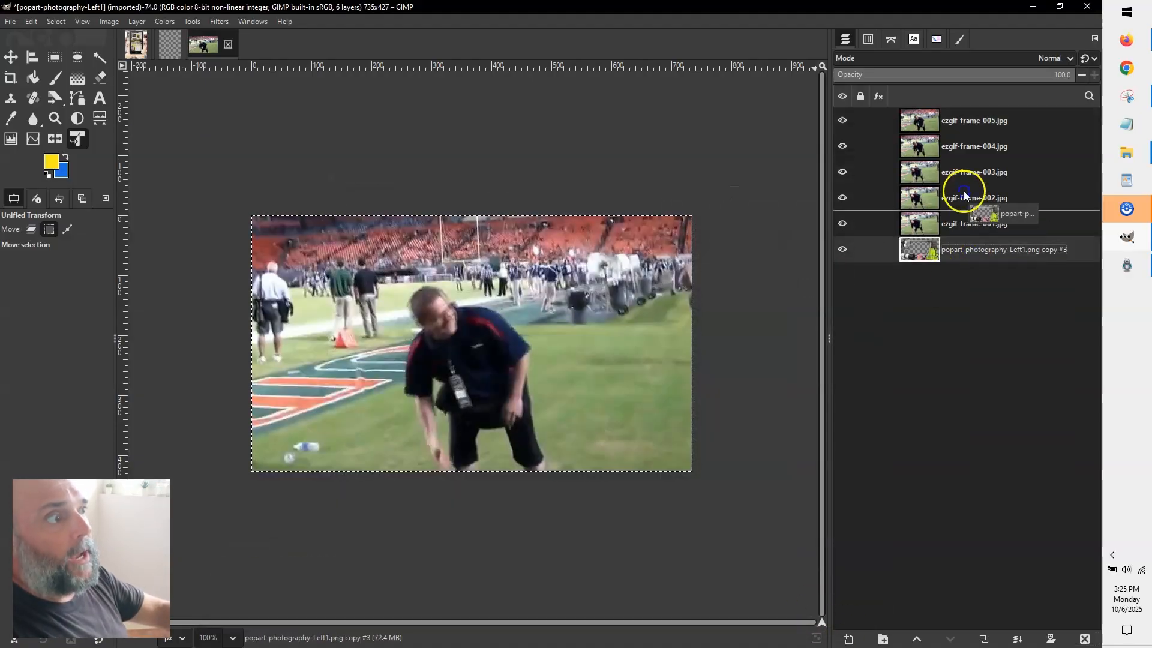
drag(964, 195, 965, 119)
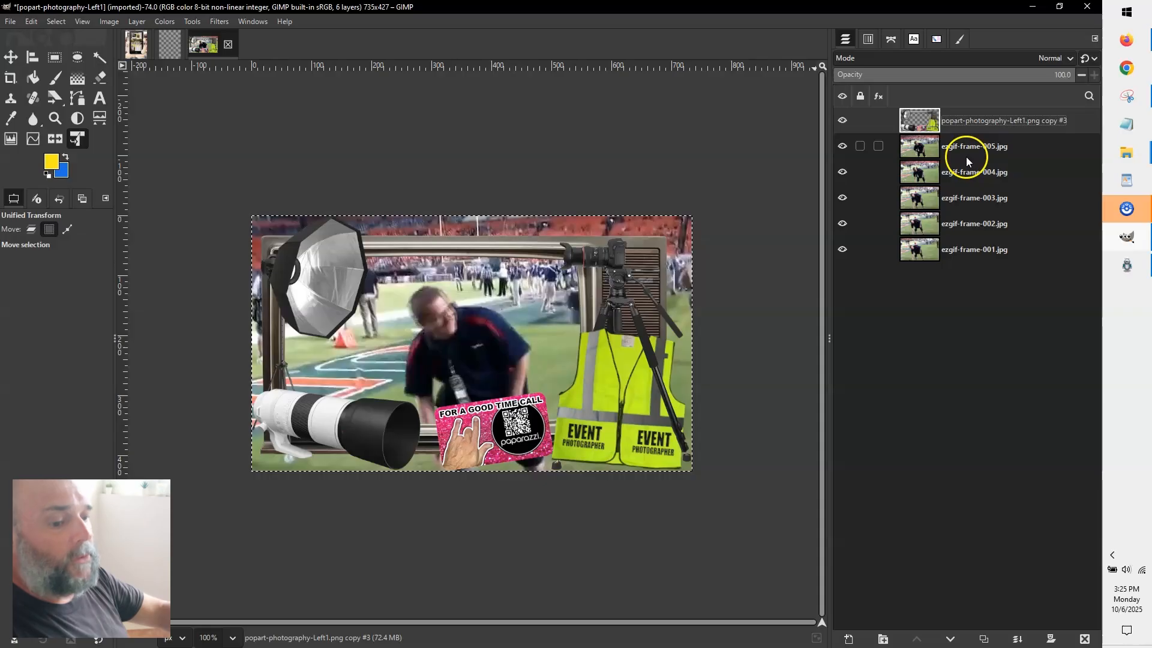
key(ctrl+c)
key(ctrl+shift+d)
key(ctrl+shift+d)
key(ctrl+shift+d)
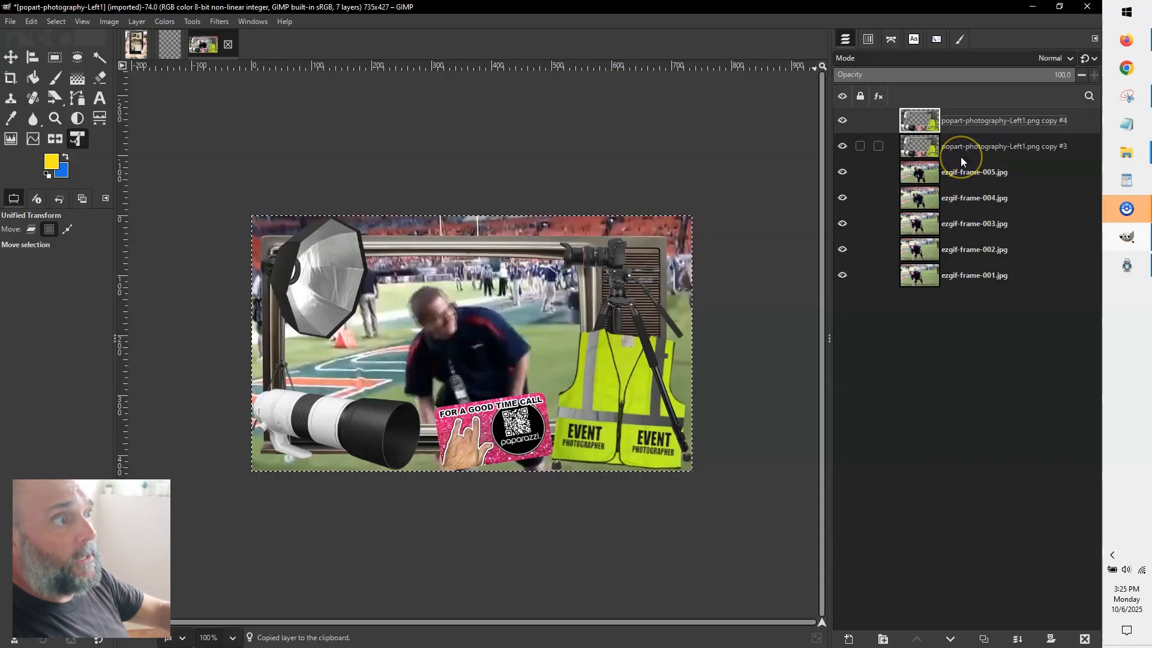
key(ctrl+shift+d)
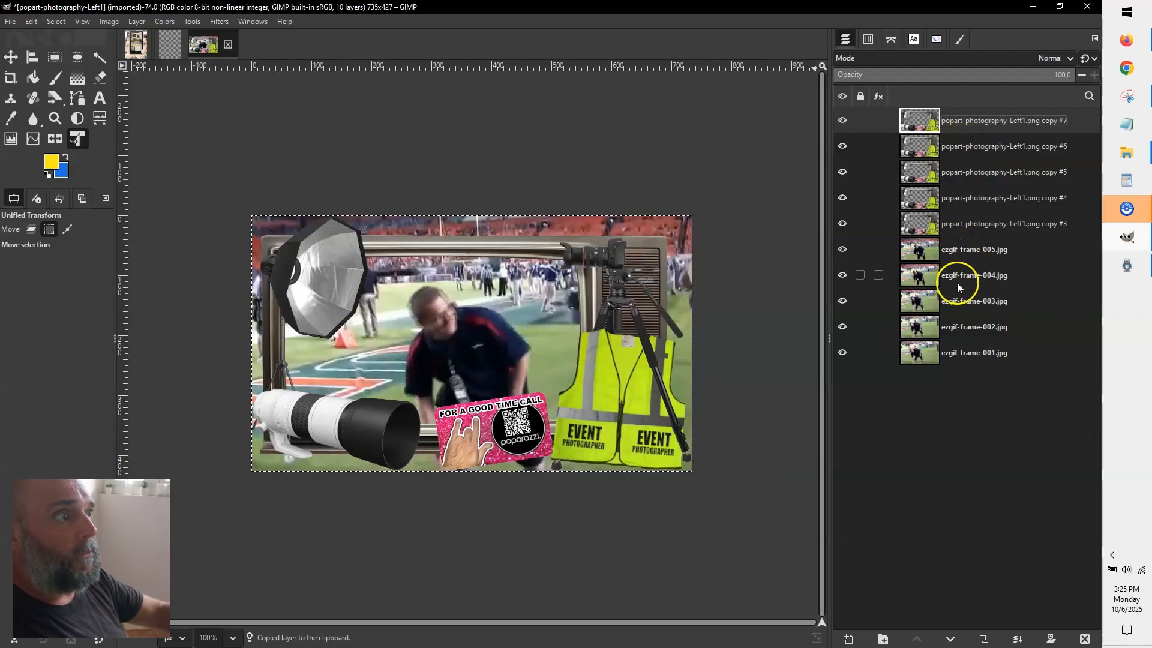
Try to scale and reposition the five ezgif-frame layers together inside the photo frame opening with Unified Transform.
click(957, 255)
shift+click(964, 351)
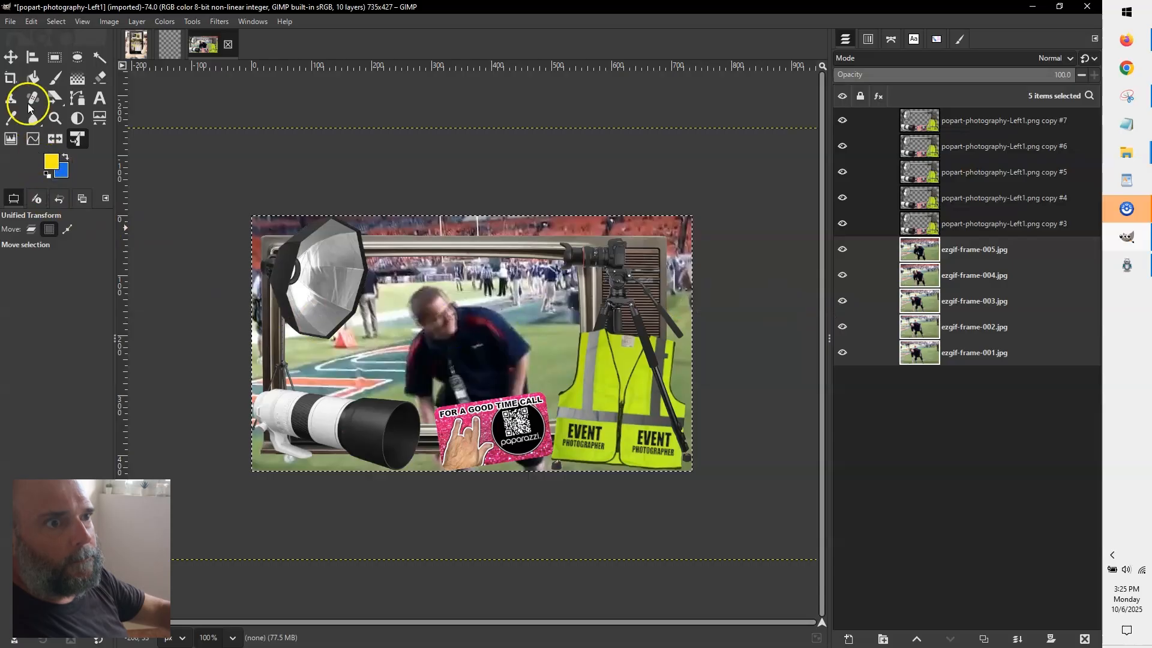
click(76, 139)
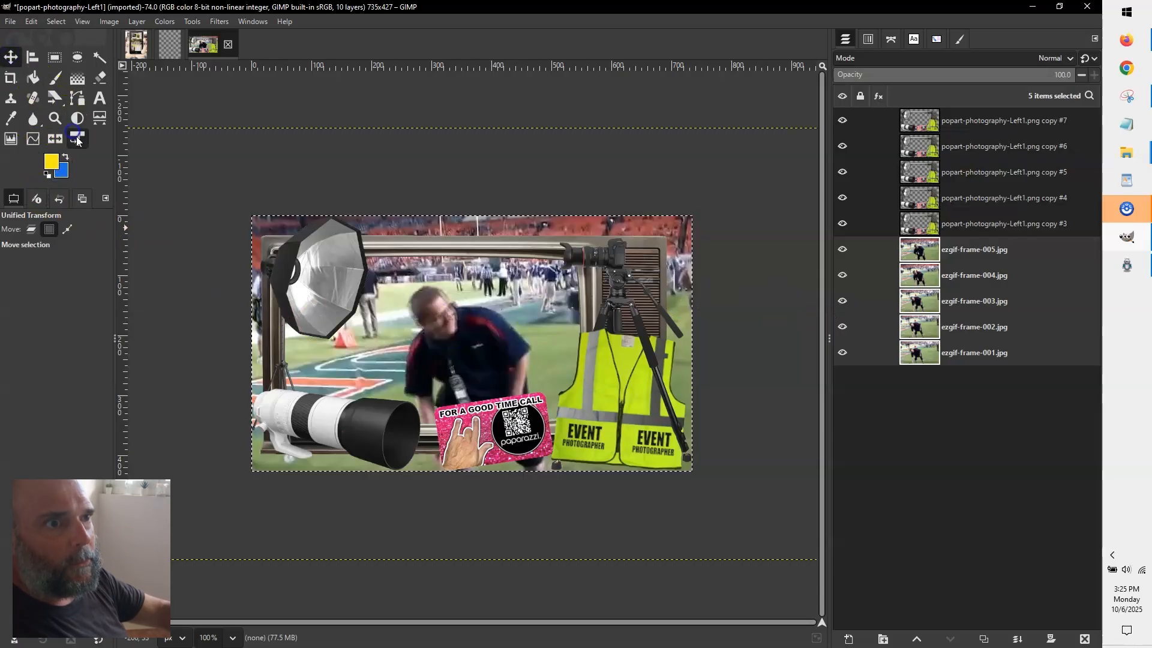
click(165, 210)
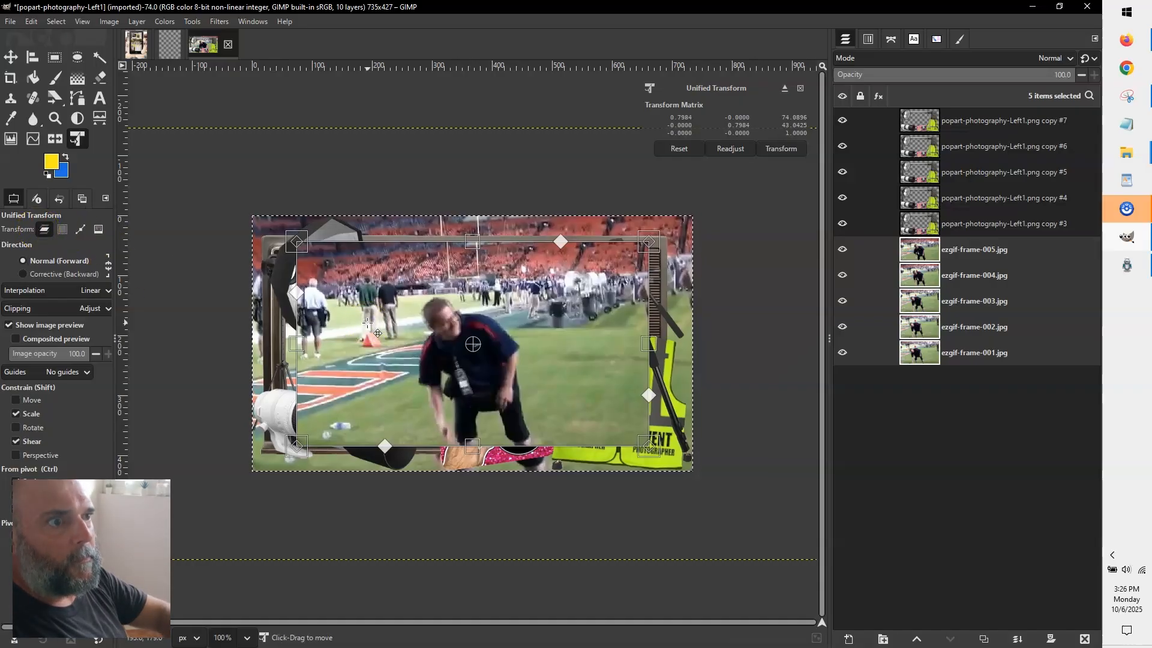
key(ctrl+z)
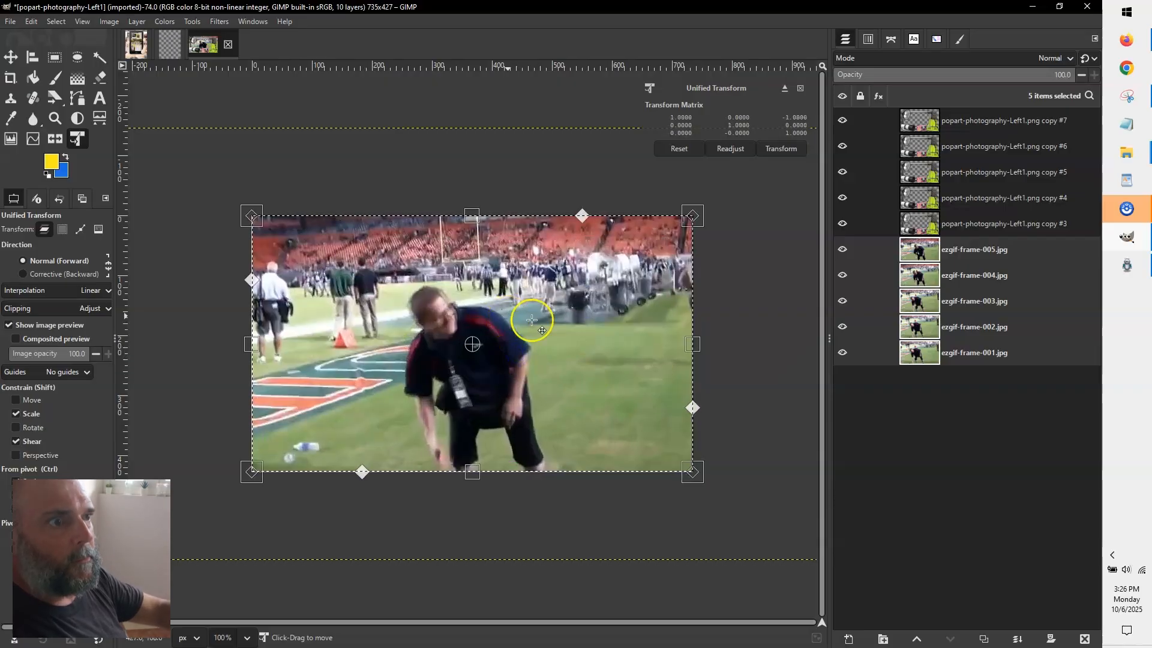
key(ctrl+z)
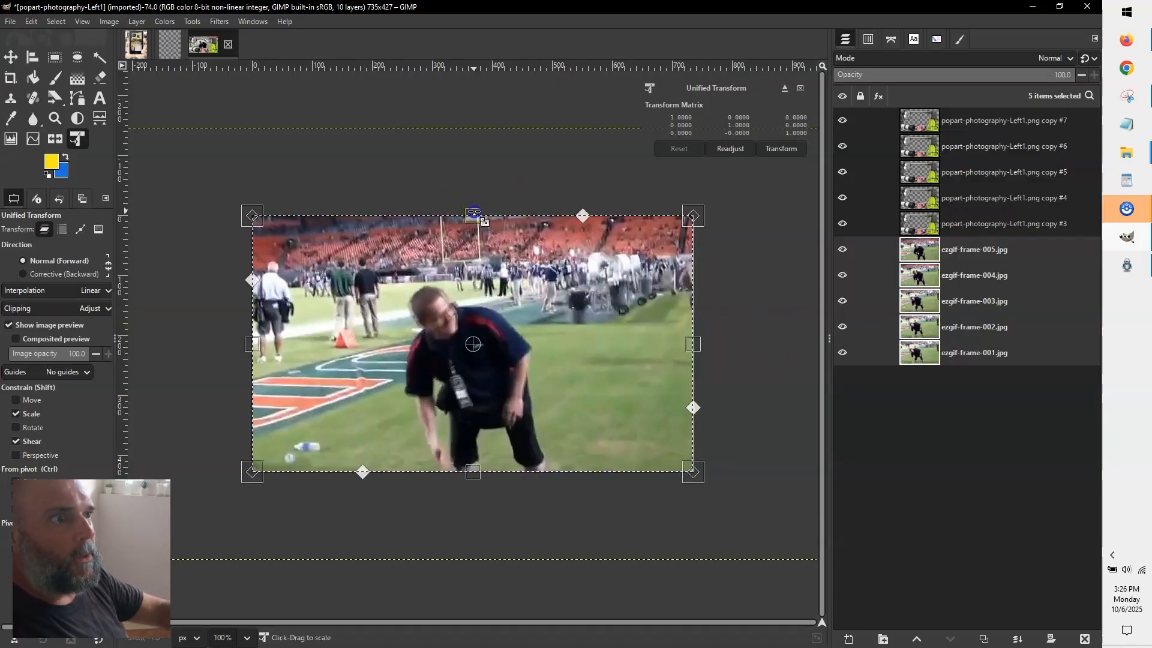
drag(474, 213, 476, 239)
mouse_move(515, 322)
mouse_down()
mouse_move(499, 322)
mouse_move(500, 335)
mouse_up()
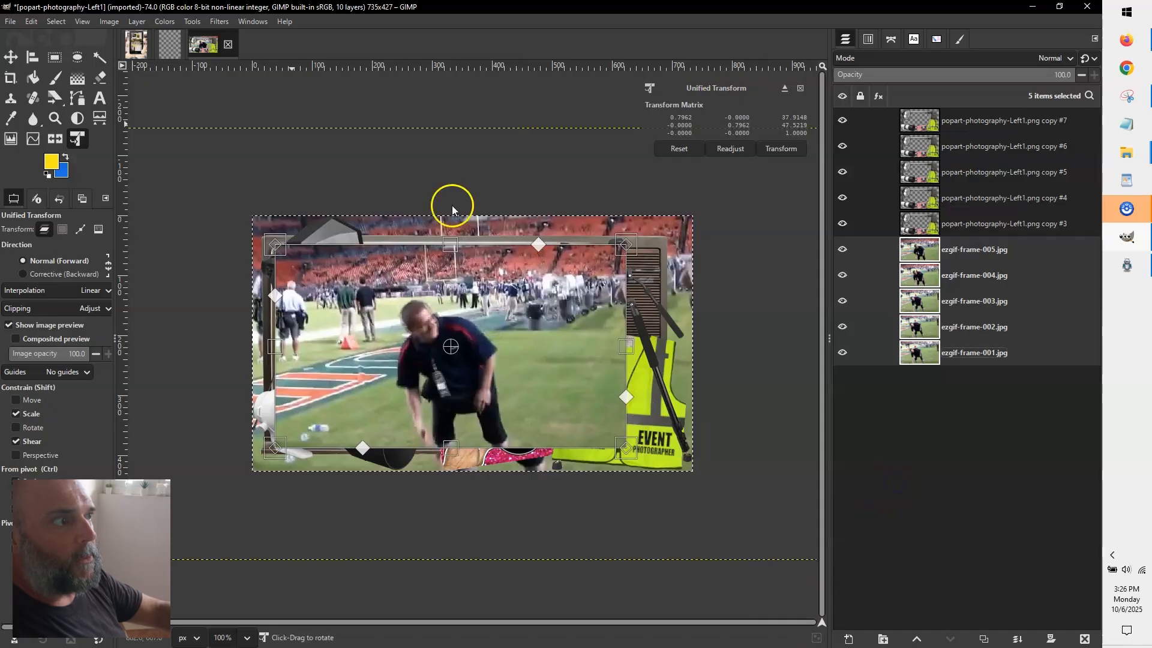
click(11, 57)
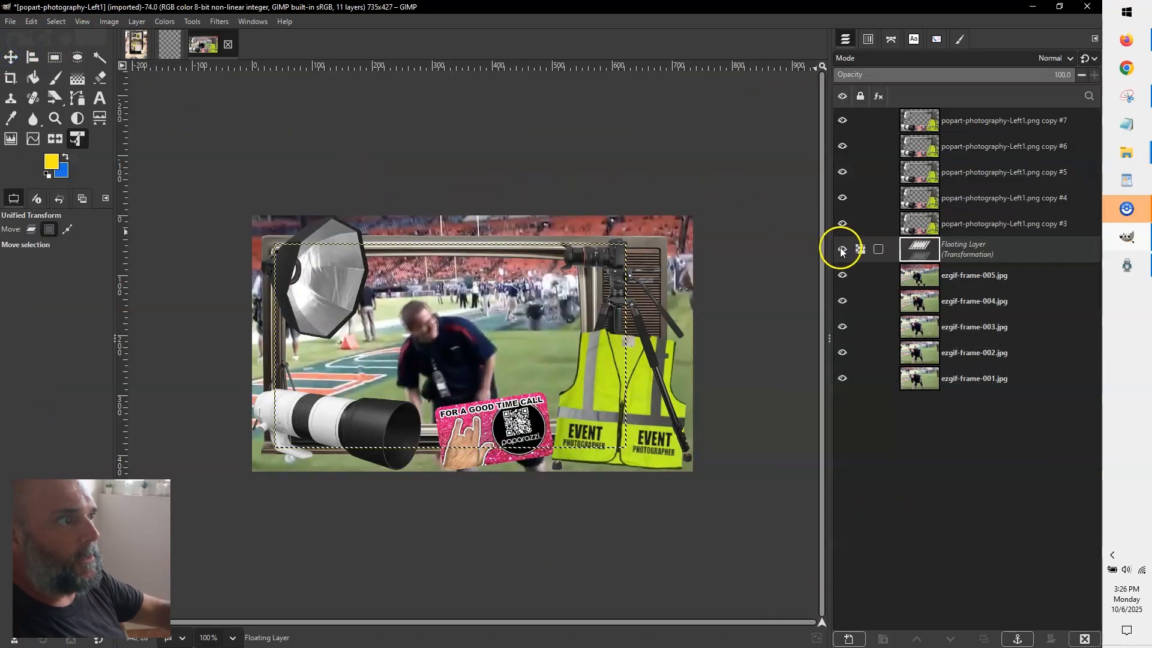
Hide and delete the floating transformation layer above the ezgif-frame layers.
click(864, 251)
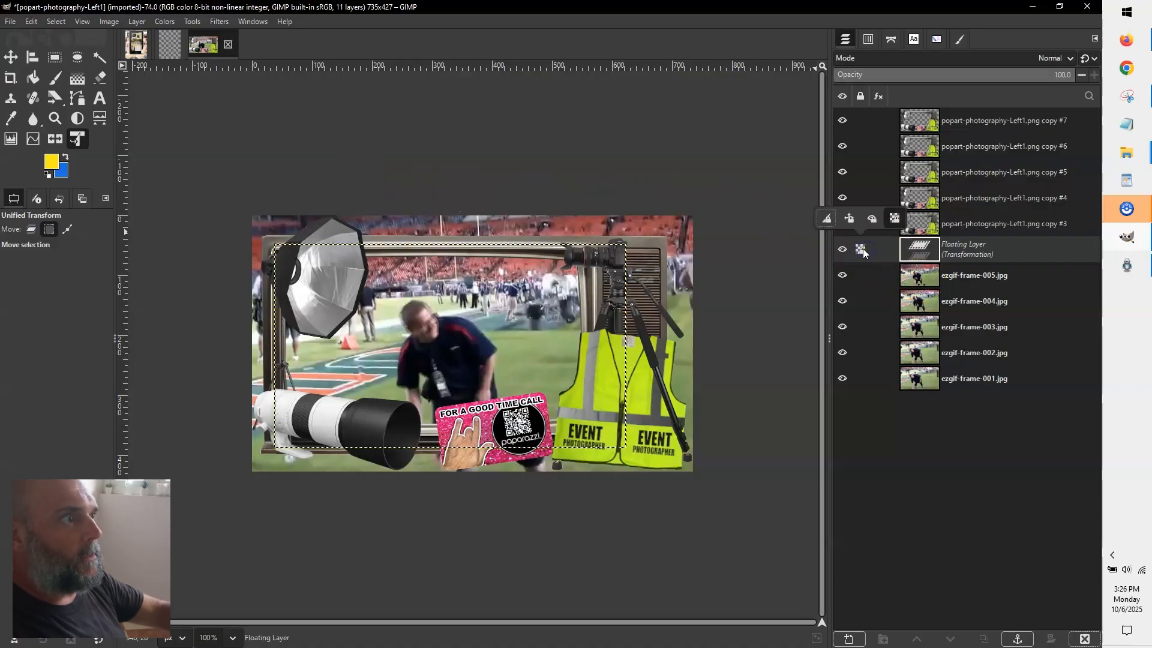
click(842, 249)
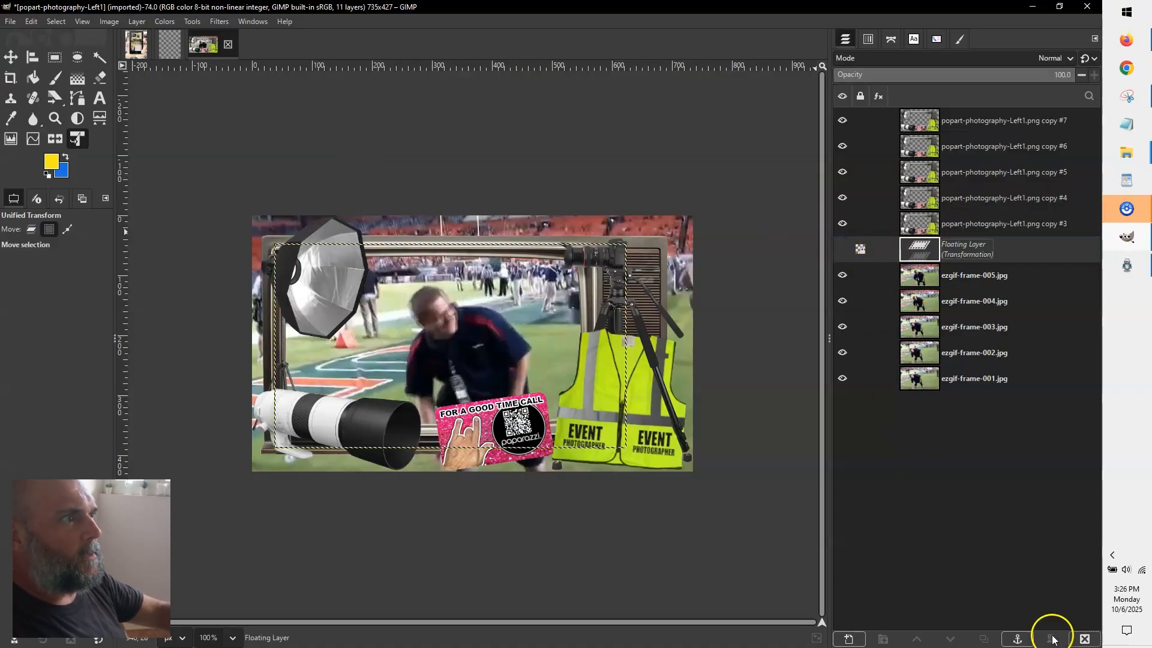
click(1085, 639)
Scale the five ezgif-frame layers together to about 47% with Unified Transform and position them behind the photo frame opening.
shift+click(977, 352)
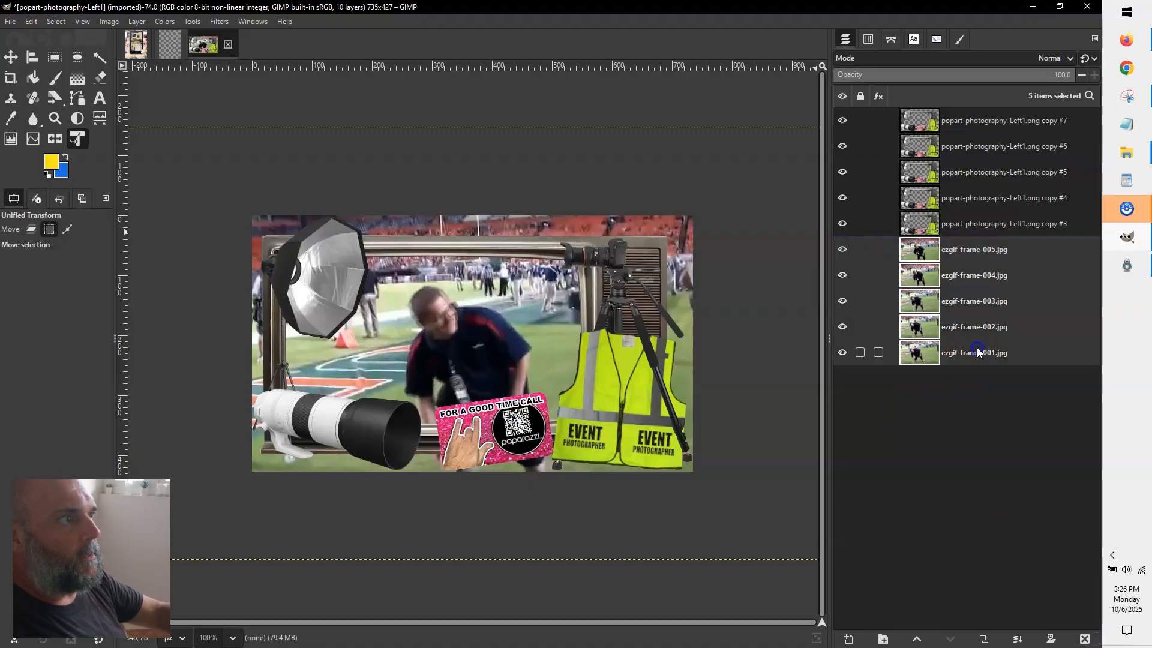
click(28, 233)
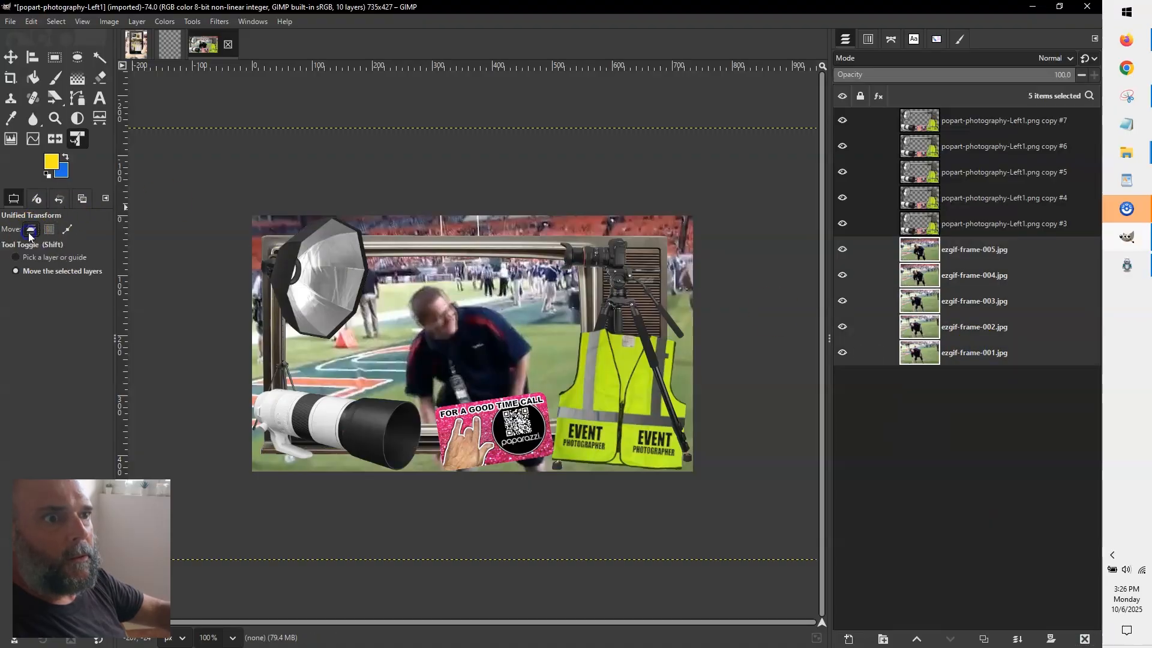
click(11, 57)
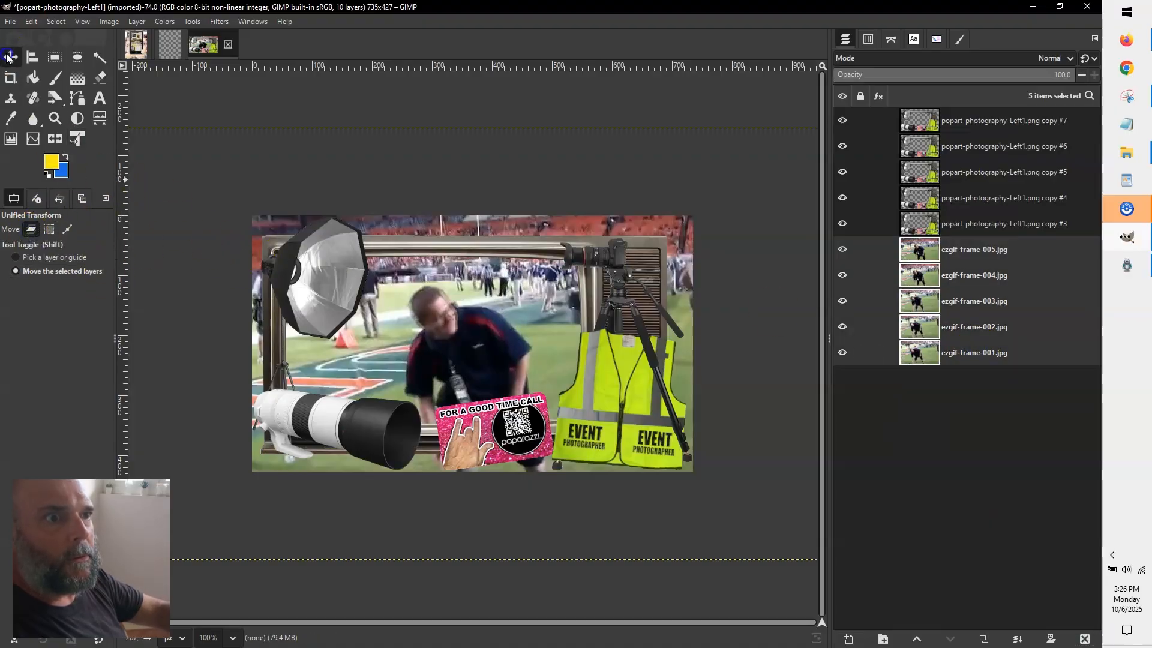
click(77, 139)
scroll(206, 218, down, 3)
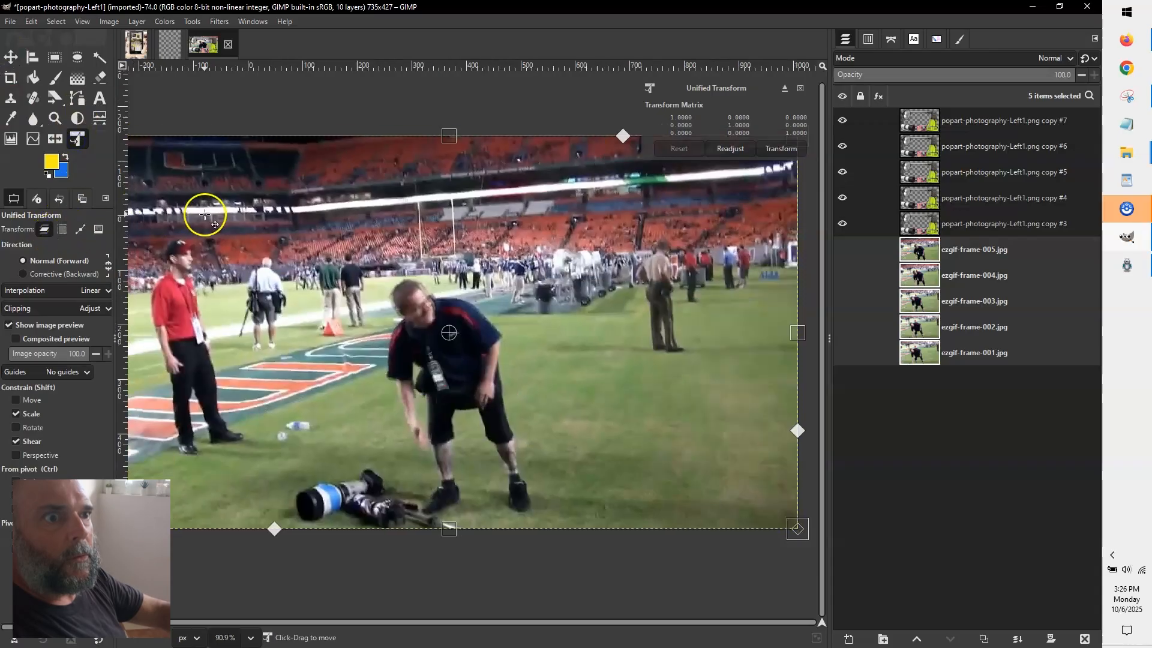
drag(378, 159, 379, 233)
scroll(398, 292, up, 3)
drag(429, 291, 408, 292)
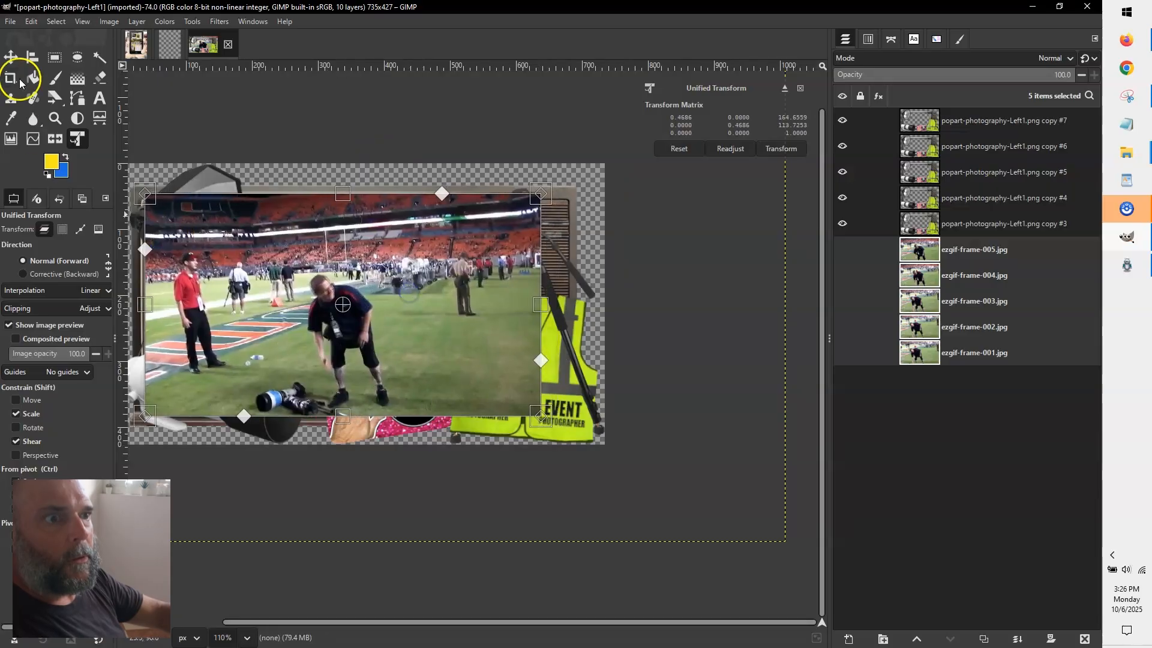
click(10, 57)
Reorder the layer stack so one popart-photography-Left1 overlay copy sits directly above each video frame layer.
scroll(265, 264, down, 5)
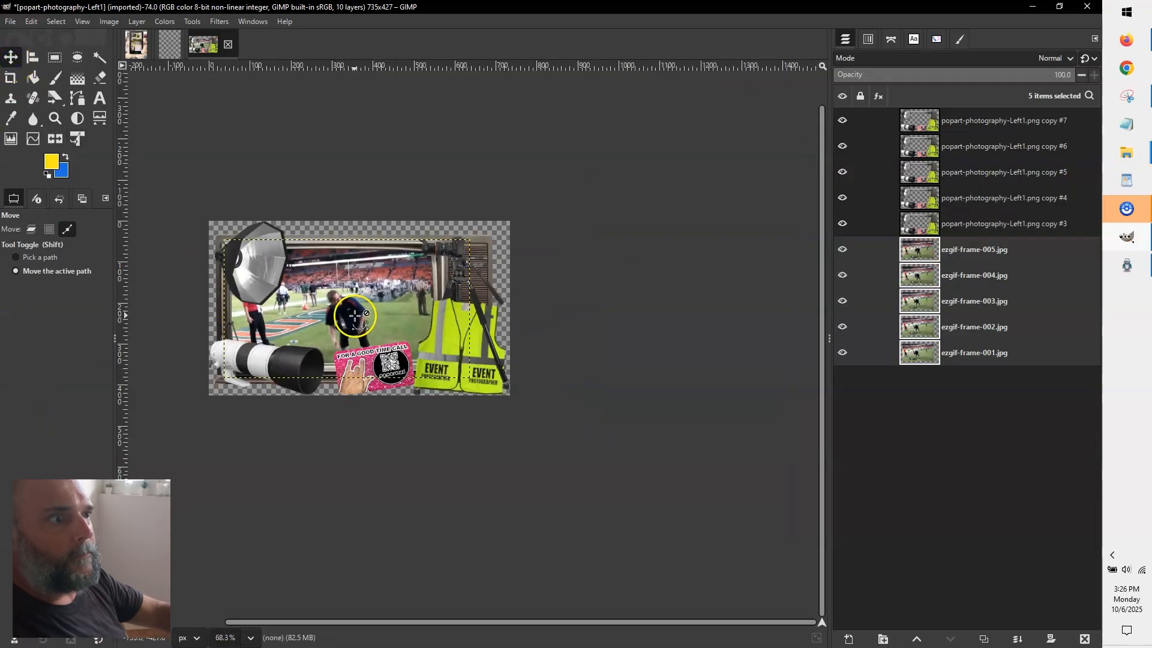
click(965, 146)
shift+click(972, 223)
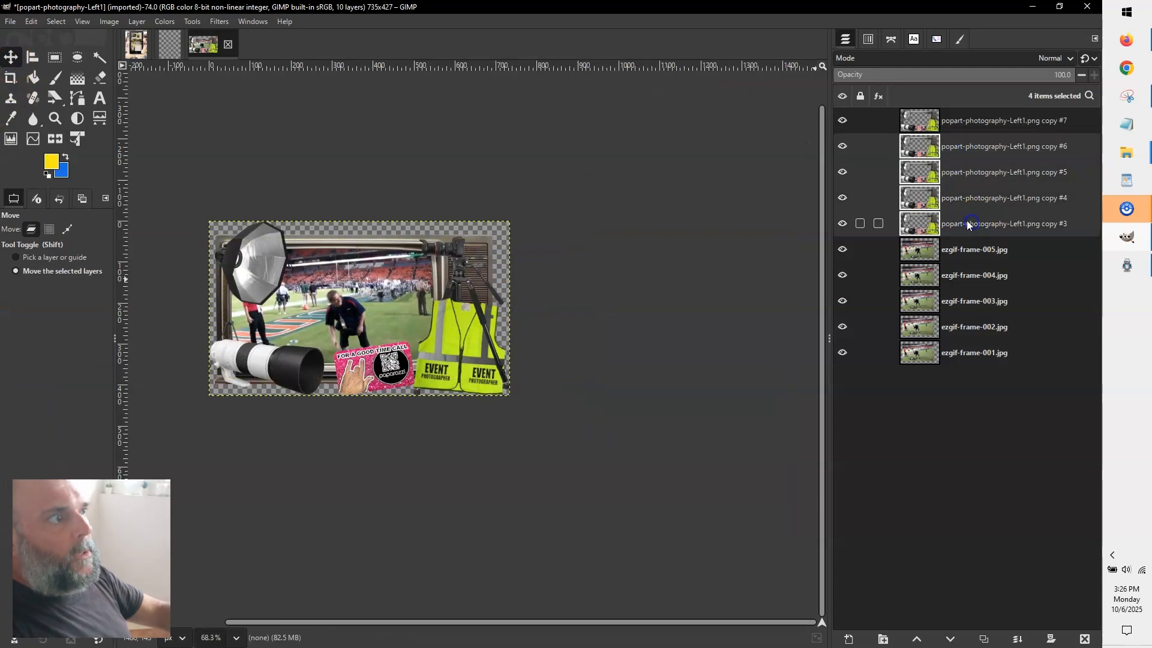
drag(969, 224, 976, 285)
click(968, 190)
drag(971, 230, 977, 308)
drag(969, 199, 973, 338)
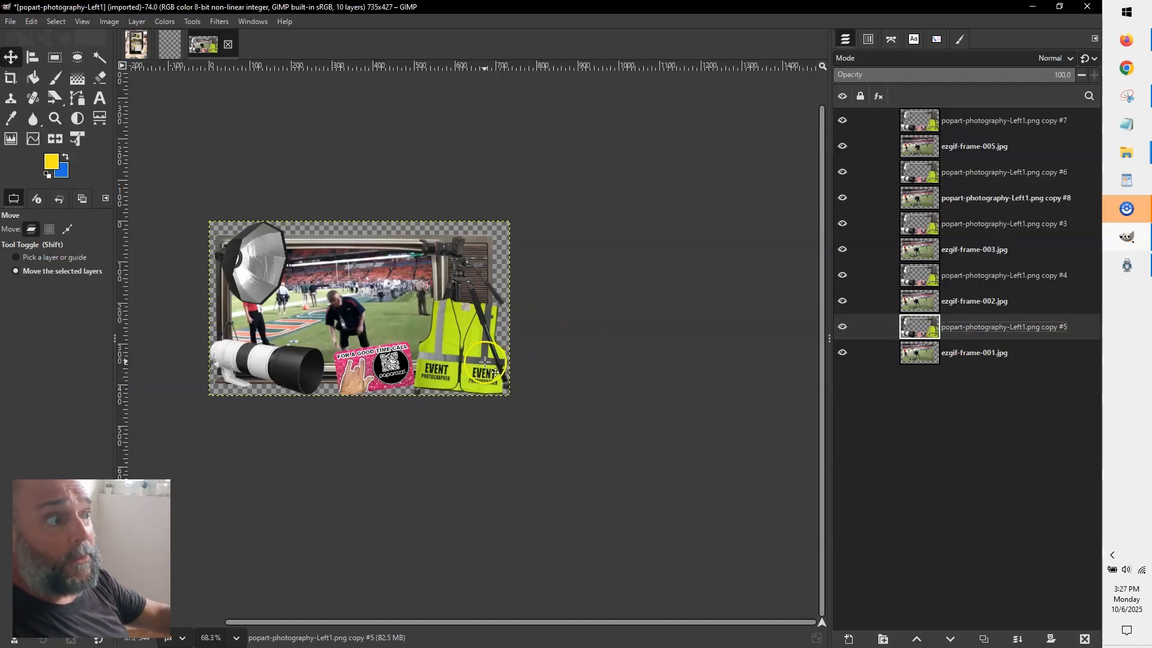
Select all five transparent popart-photography-Left1 overlay layers and merge each one down onto the video frame beneath it.
click(949, 131)
ctrl+click(959, 176)
ctrl+click(962, 229)
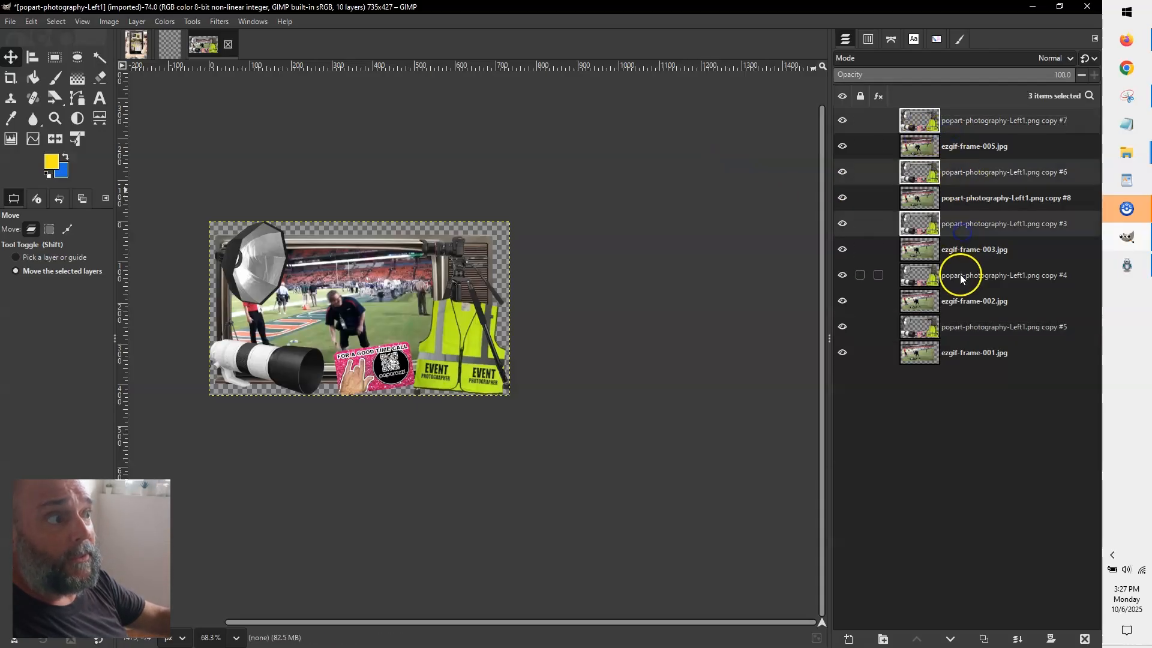
ctrl+click(960, 275)
ctrl+click(962, 325)
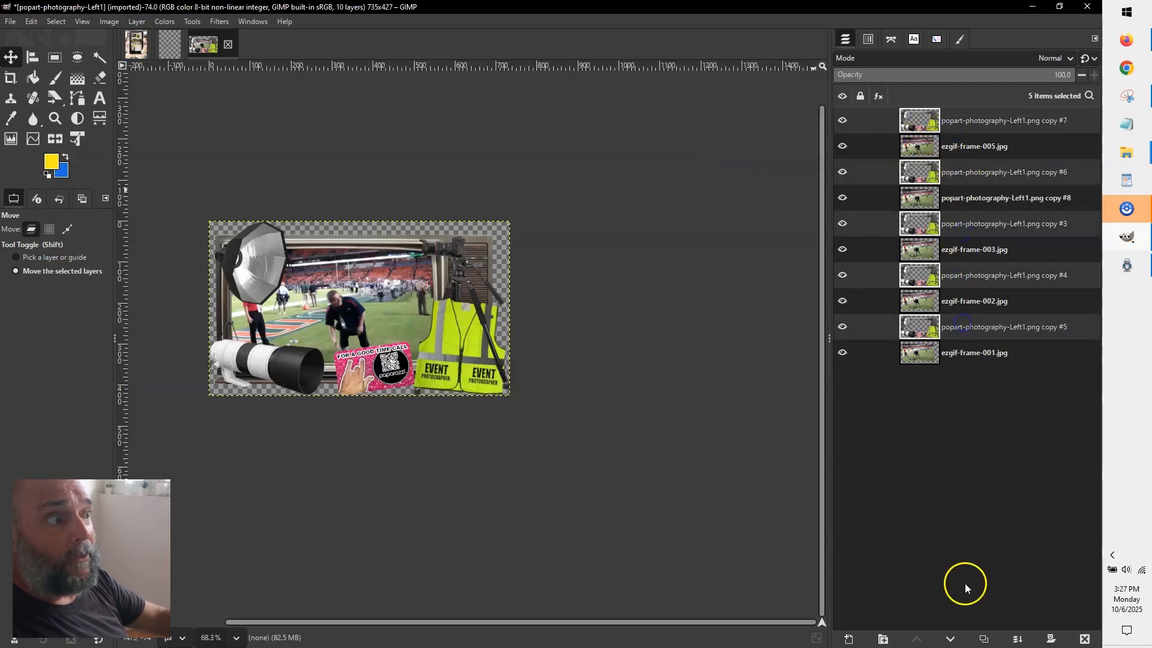
click(1018, 639)
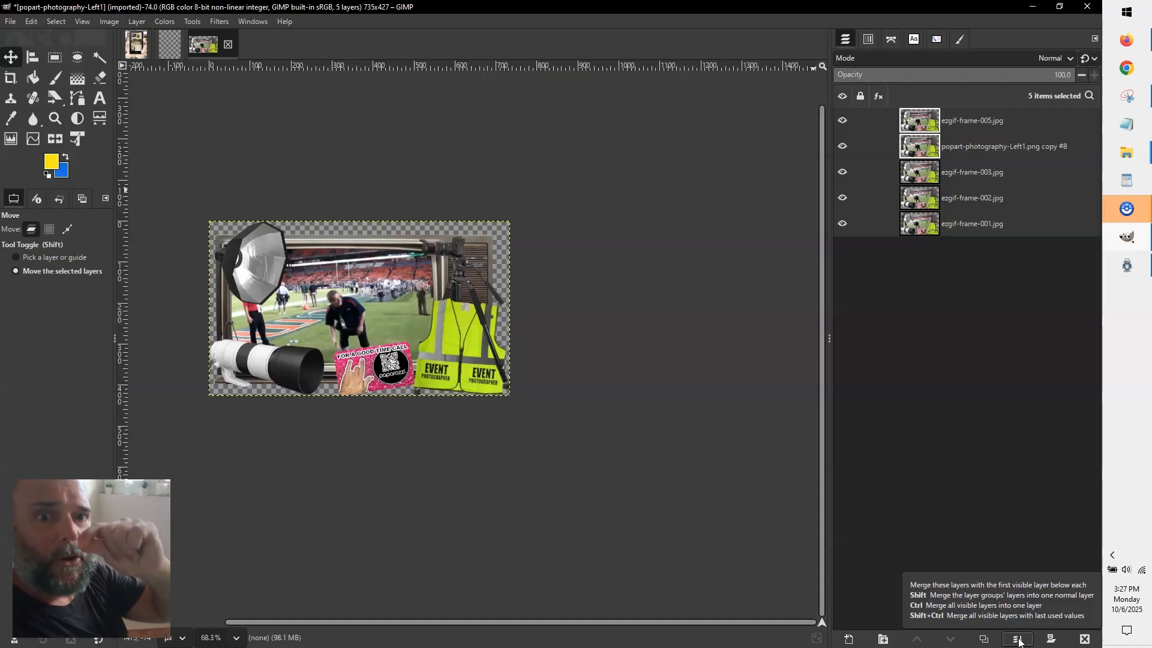
click(1122, 437)
click(1012, 372)
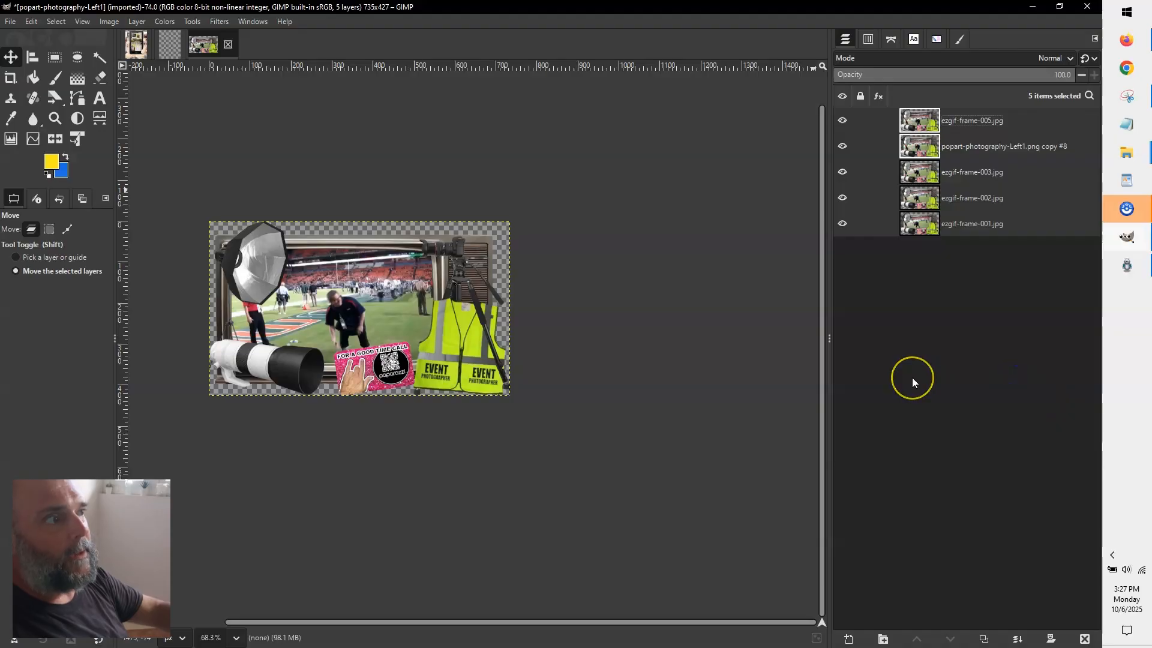
Export the image to the Desktop as popart-photography-Left1.gif, as an endlessly looping animation with a 100 ms frame delay.
key(ctrl+shift+e)
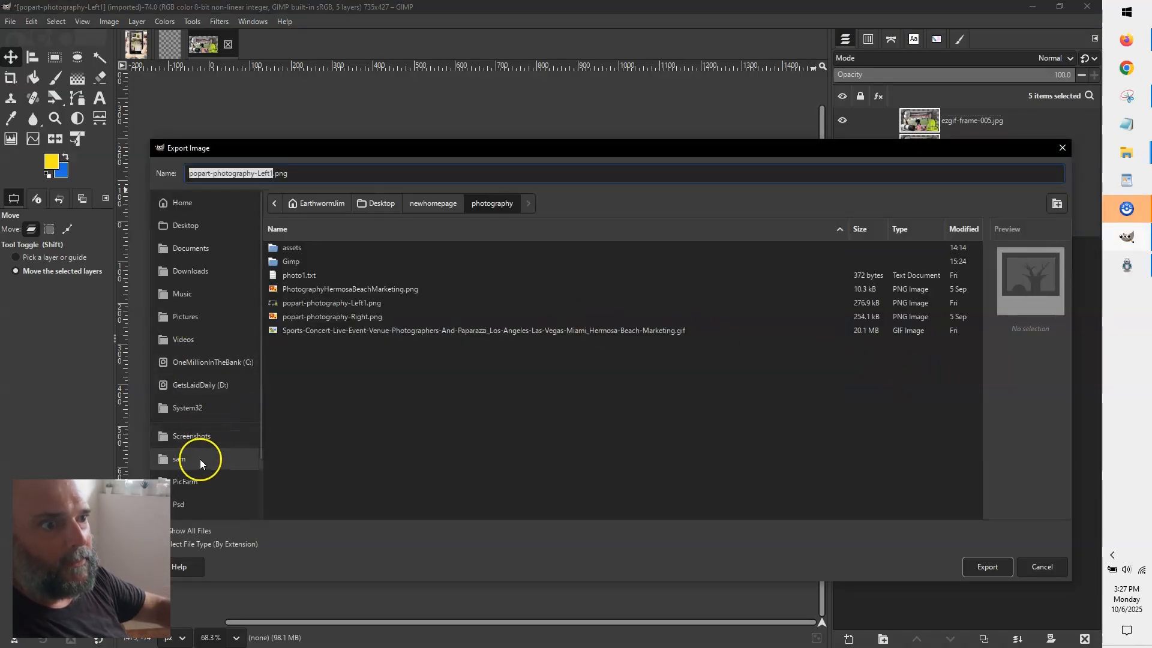
click(210, 234)
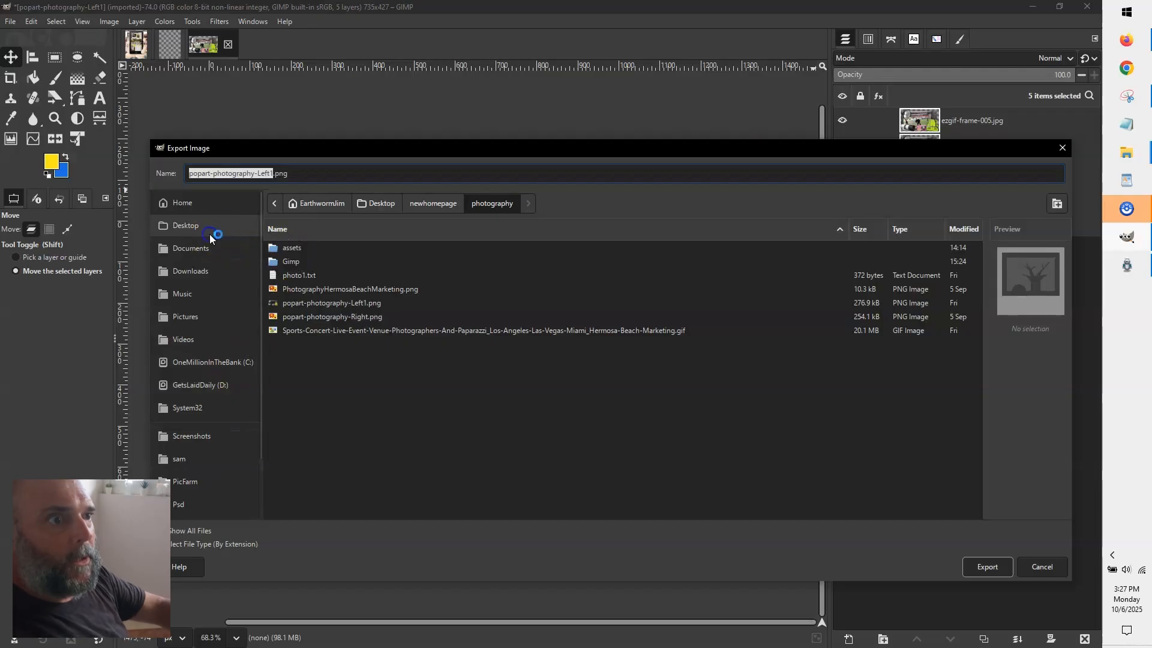
click(278, 174)
text(g)
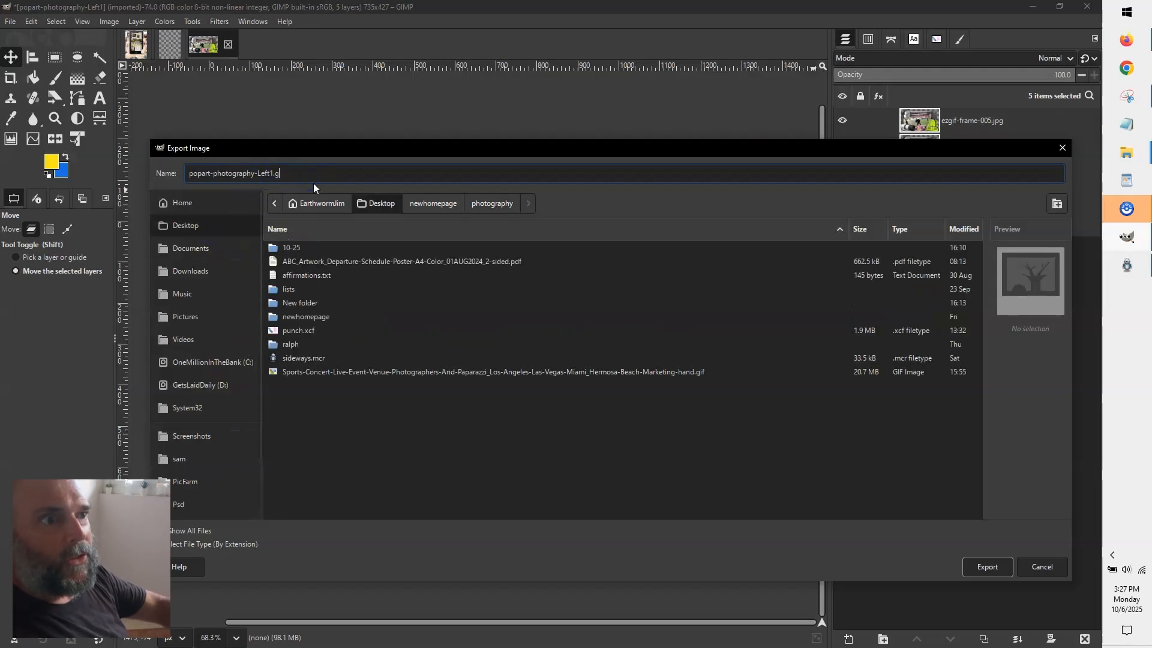
key(Return)
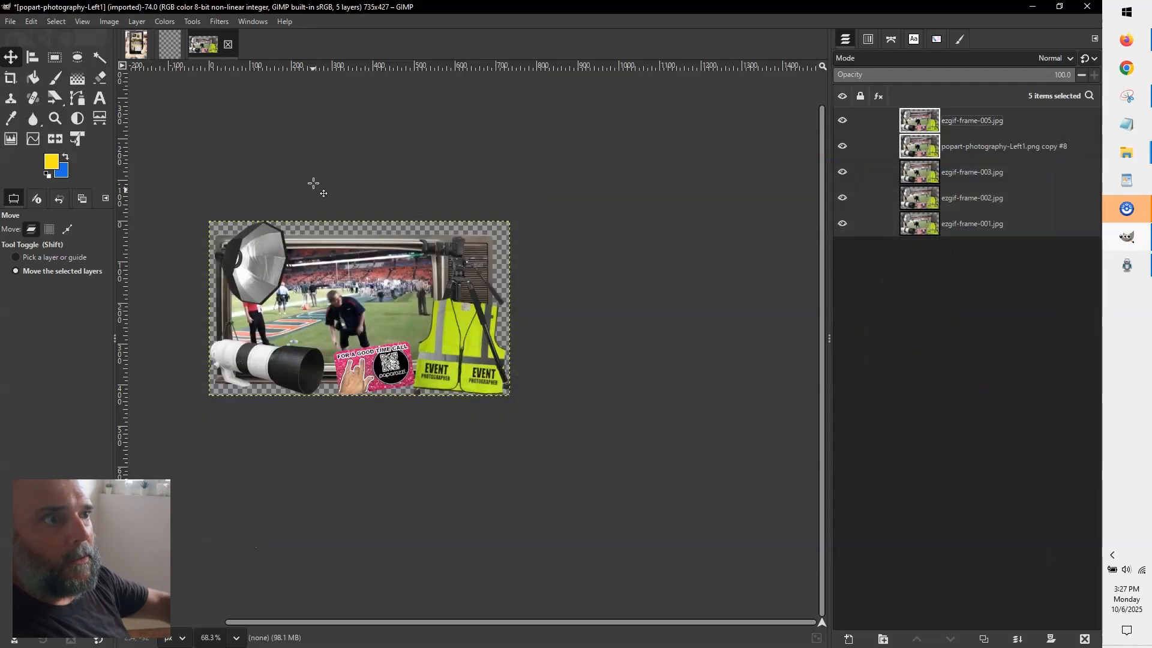
click(225, 184)
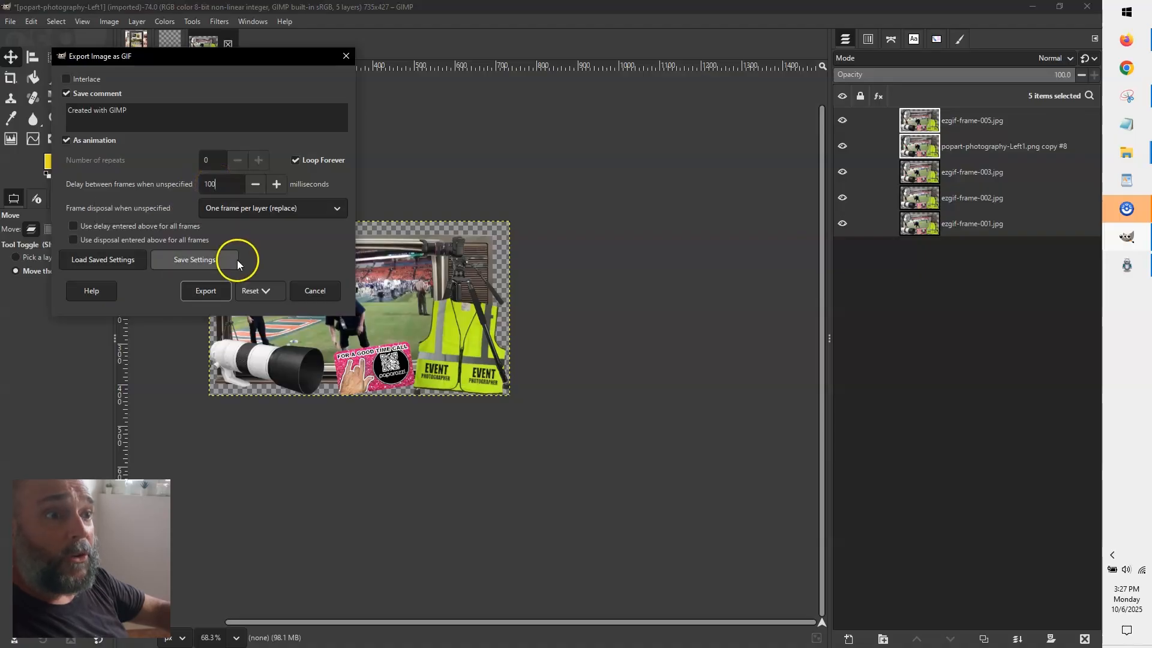
click(218, 296)
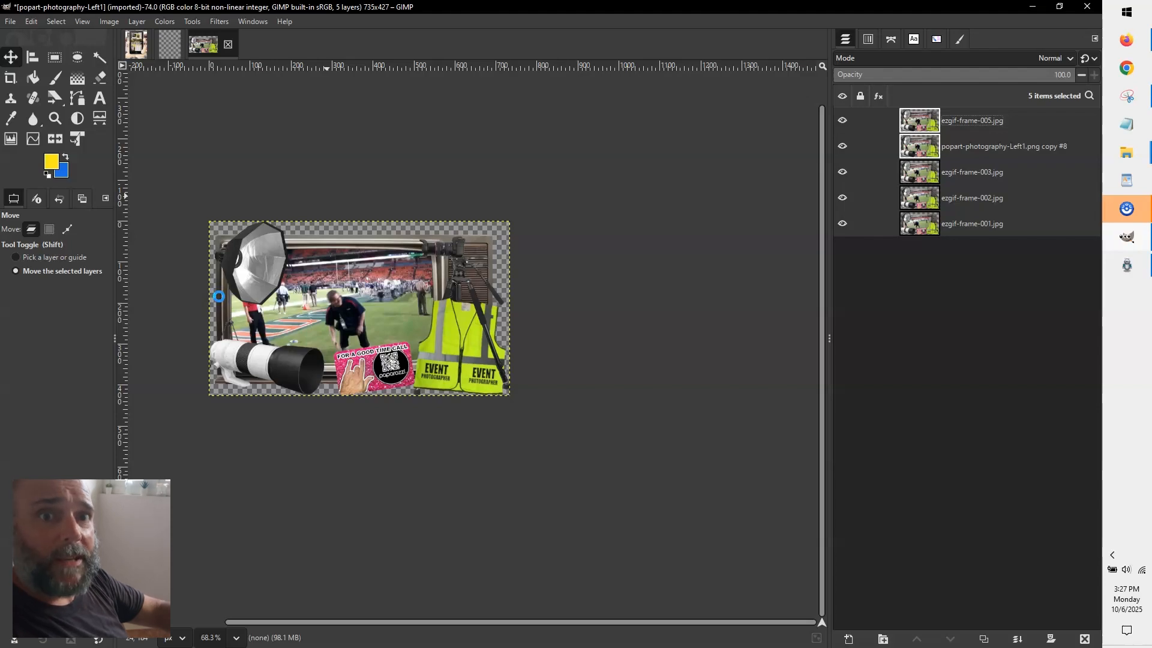
Look for the exported GIF in File Explorer's photography folder, inspect the existing Sports-Concert GIF there, and return to GIMP.
key(alt+Tab)
key(alt+Tab)
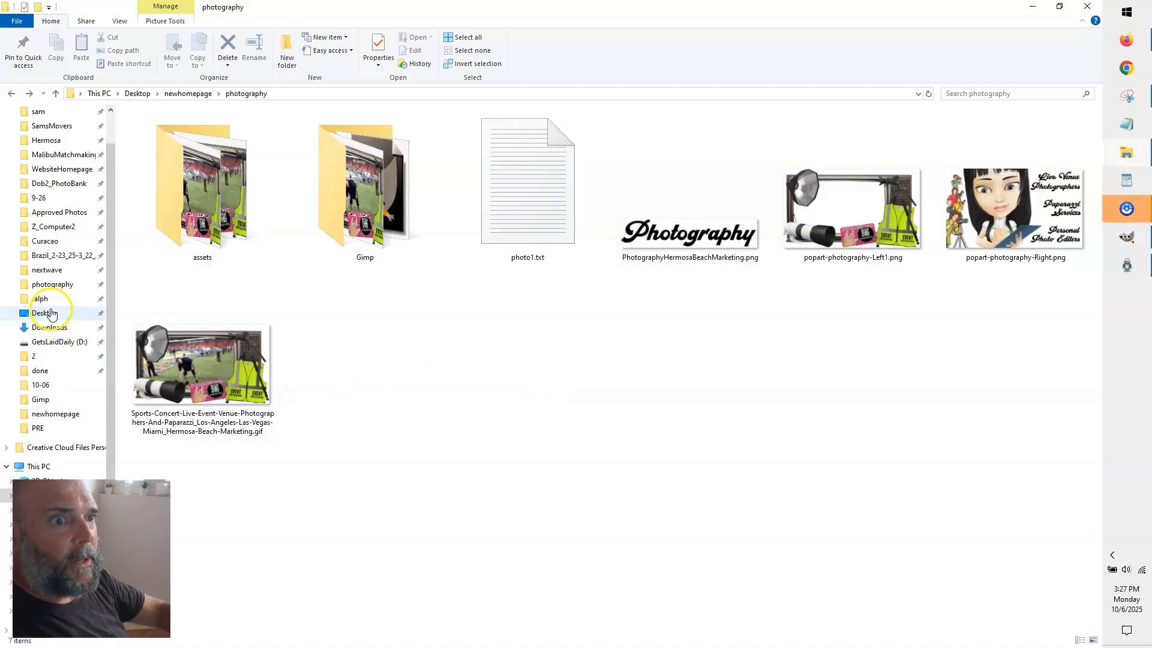
key(alt+Tab)
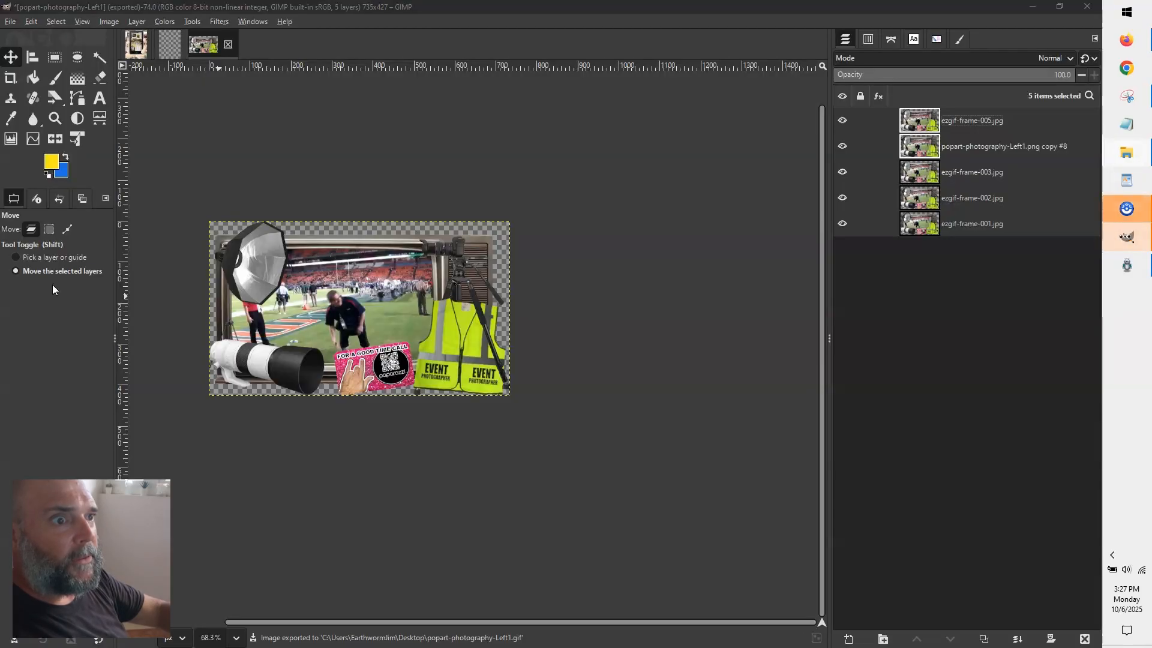
ctrl+scroll(190, 298, up, 4)
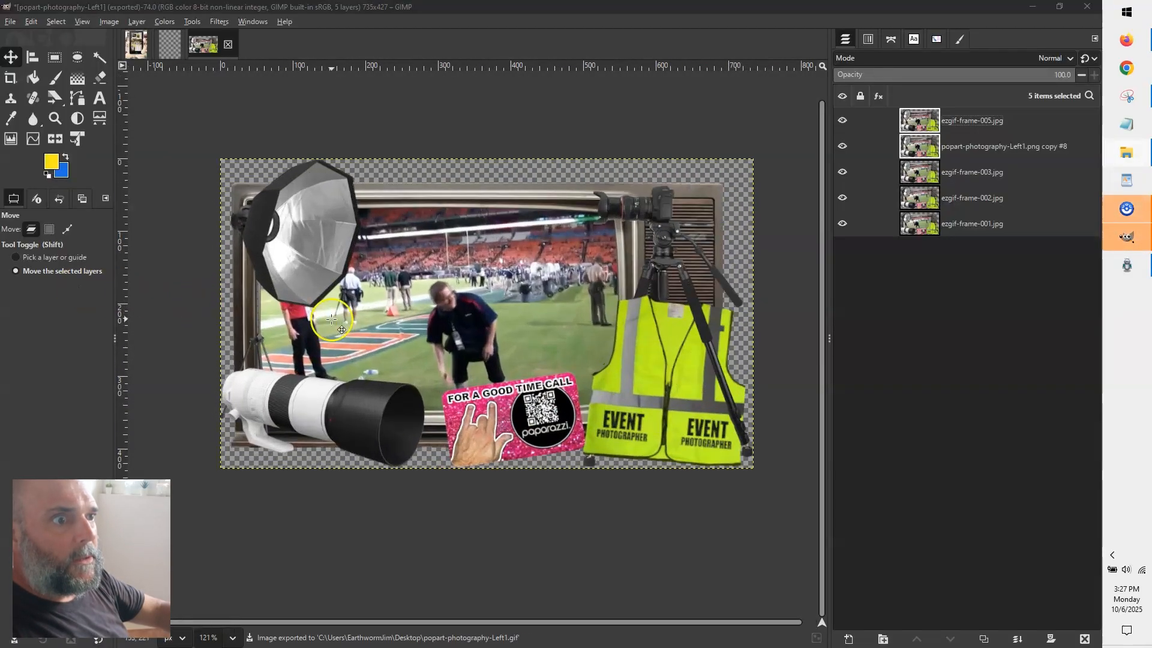
key(alt+Tab)
key(alt+Tab)
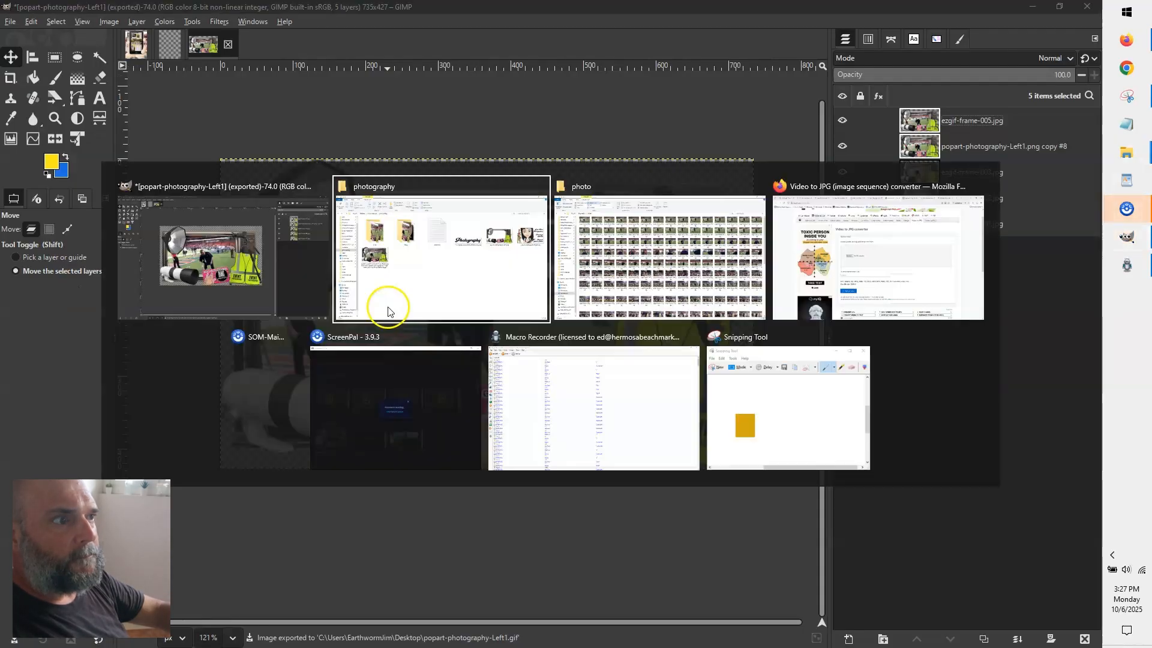
click(388, 311)
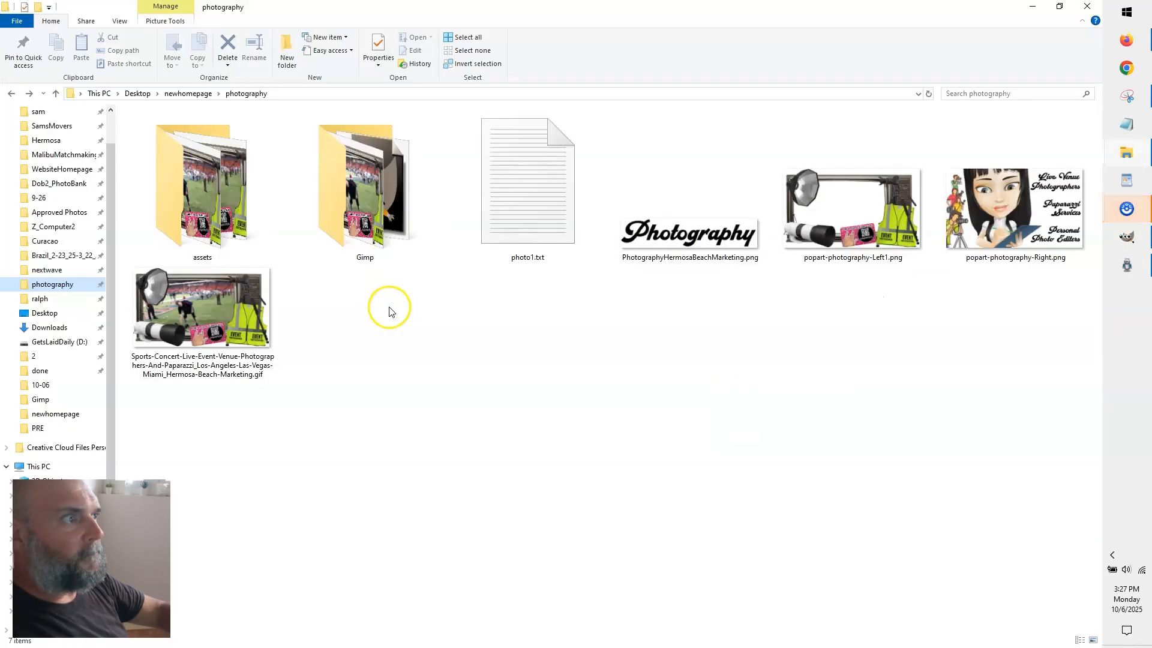
click(228, 336)
key(alt+Tab)
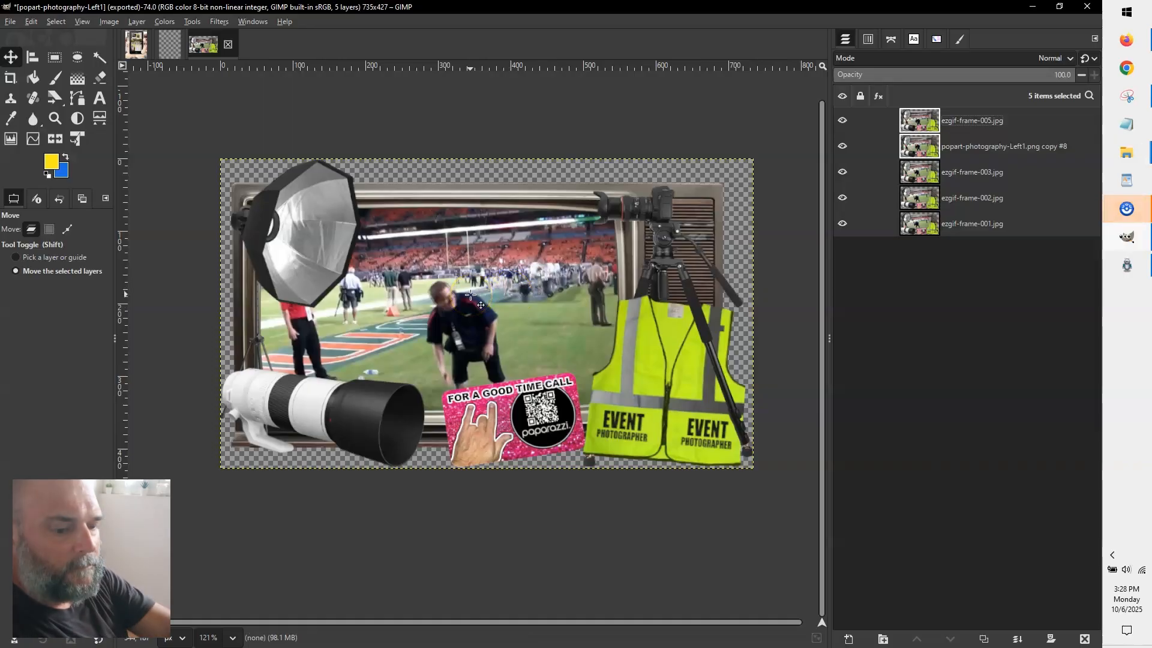
Check the GIF's export folder in GIMP without exporting again, and switch back to File Explorer.
key(ctrl+shift+e)
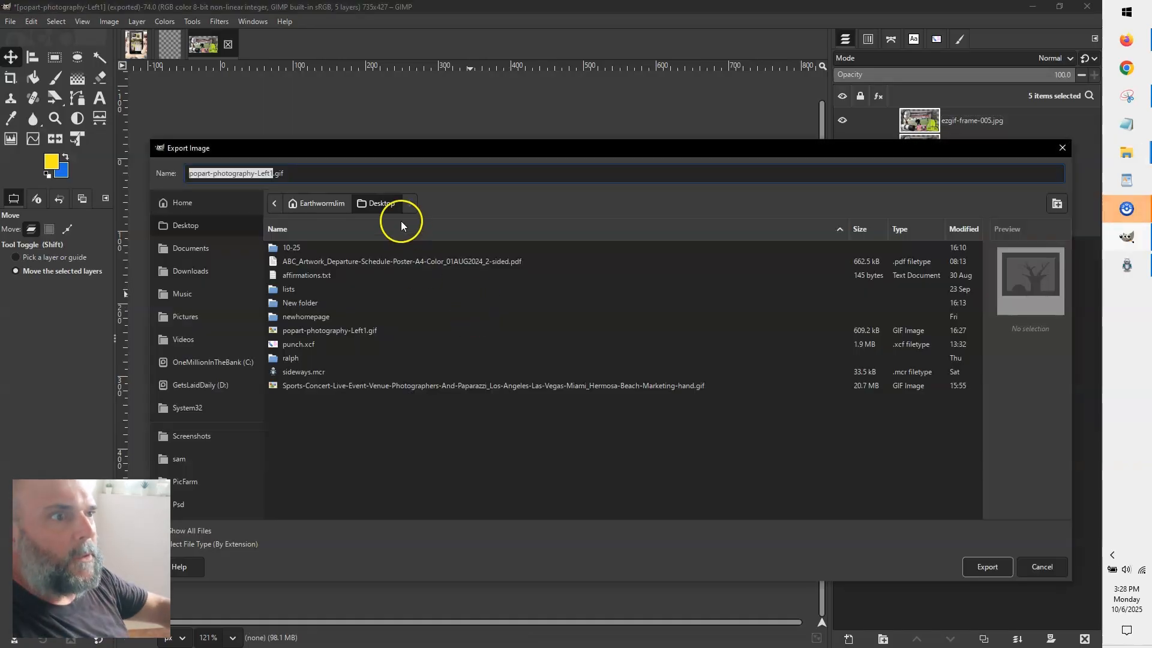
key(Escape)
key(alt+Tab)
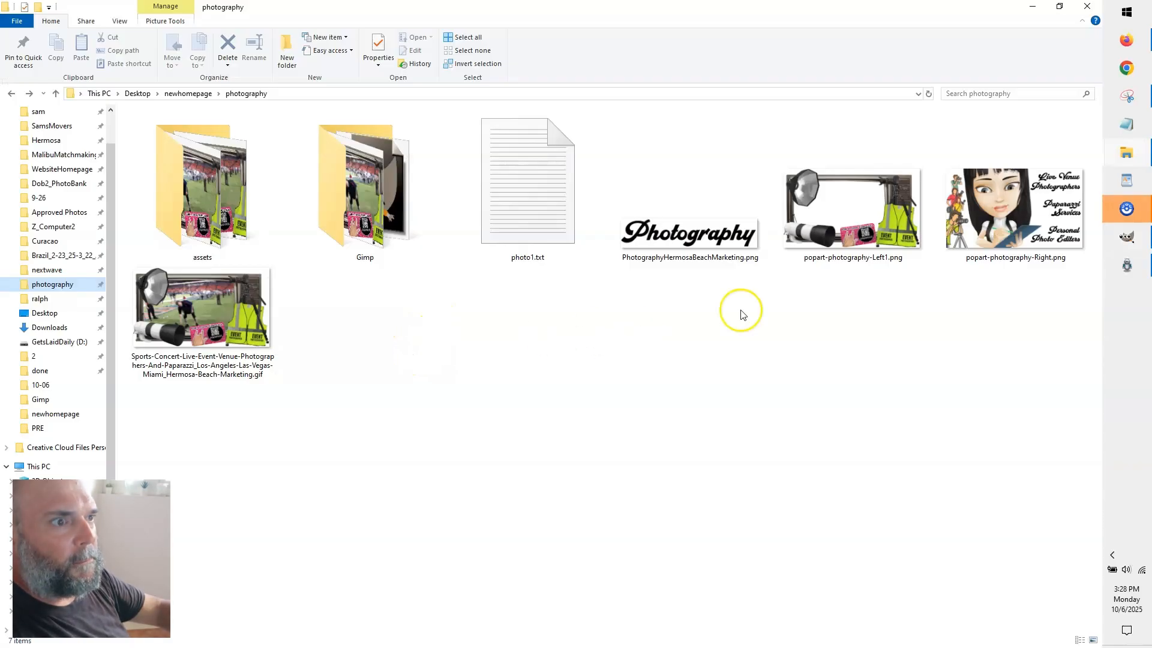
View the Sports-Concert GIF in the photography folder and the exported popart-photography-Left1.gif on the Desktop, closing each preview.
double_click(256, 327)
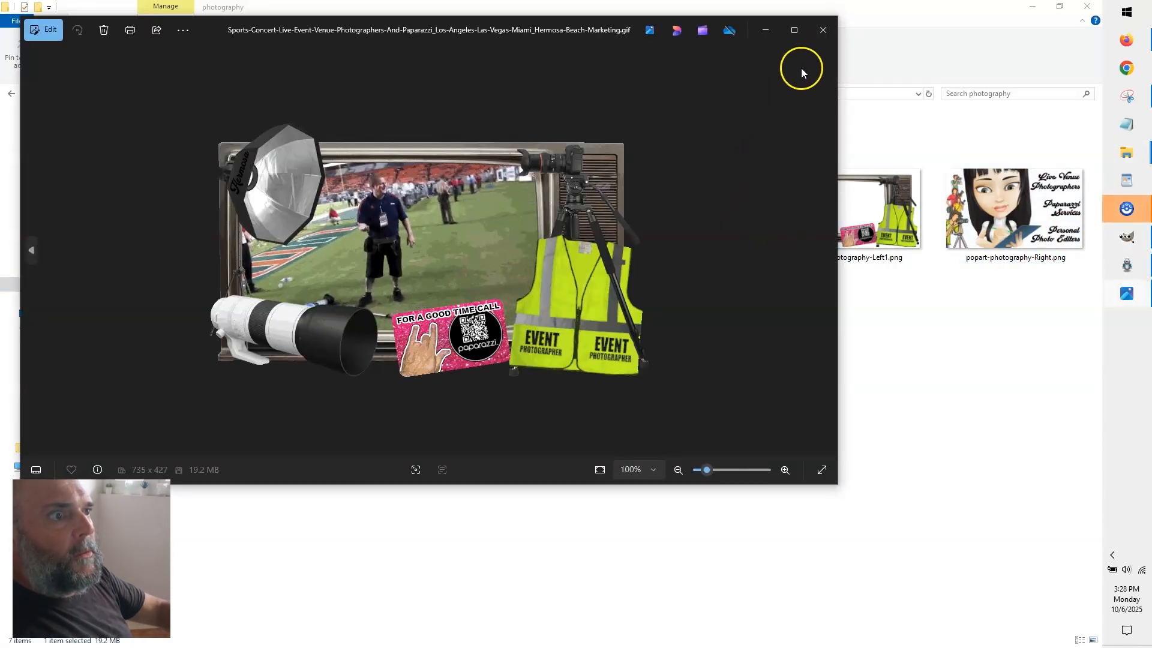
click(830, 38)
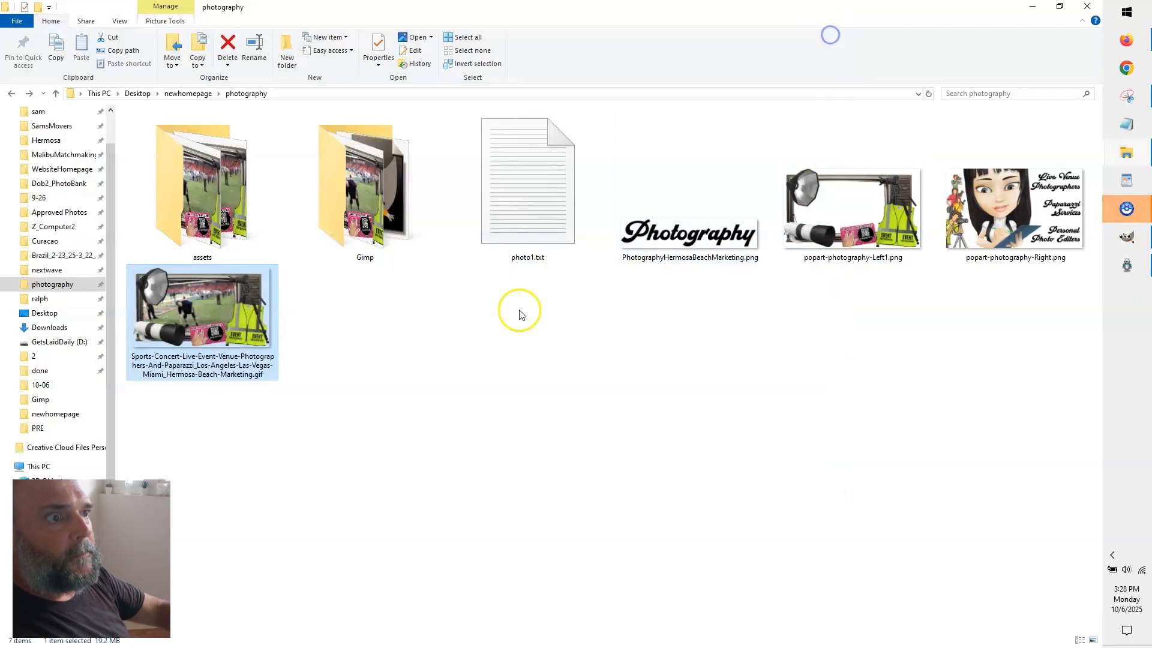
click(62, 315)
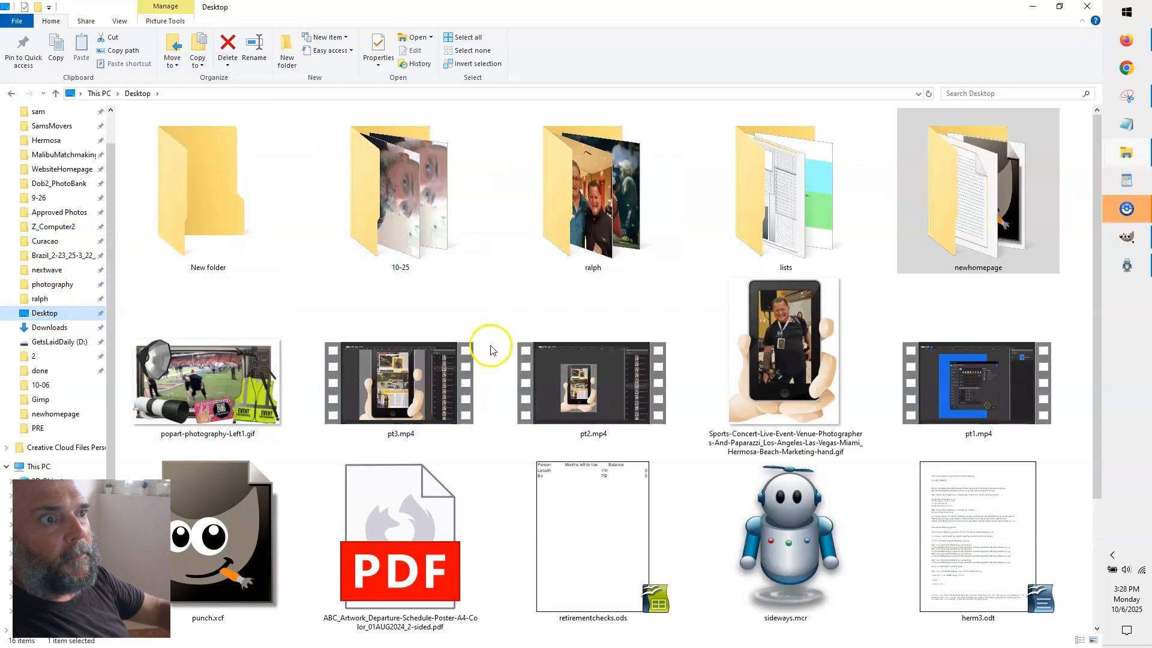
click(237, 390)
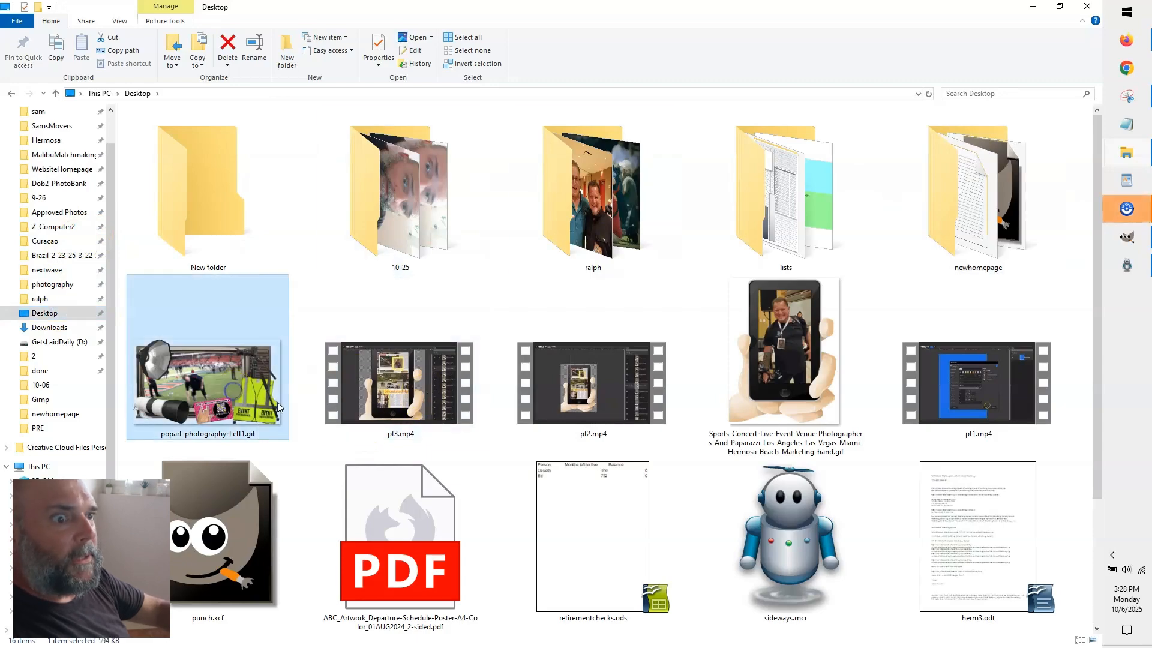
scroll(242, 387, down, 2)
click(210, 196)
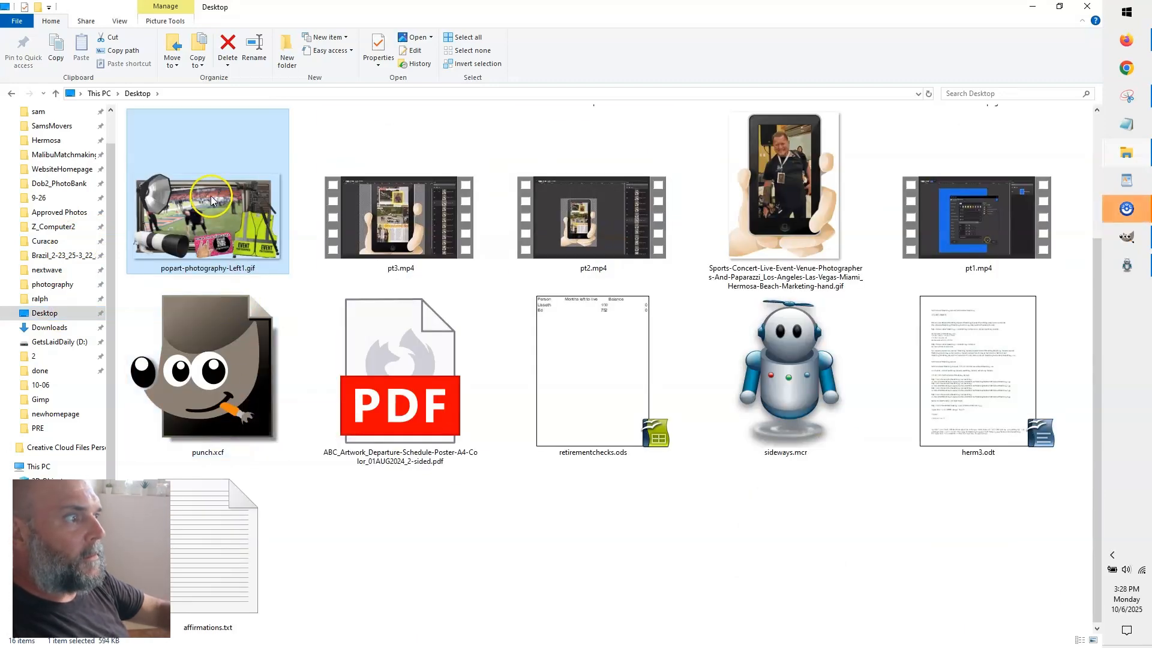
double_click(211, 196)
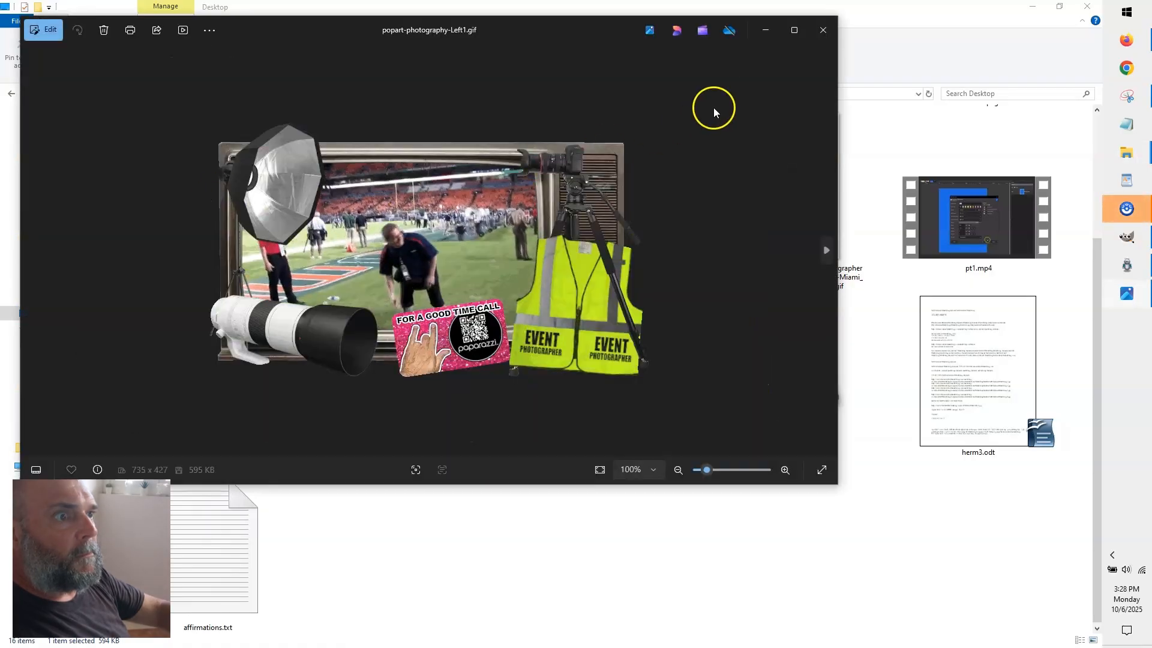
click(823, 30)
Switch to GIMP and examine the layer stack of the hand-photo2 image.
key(alt+Tab)
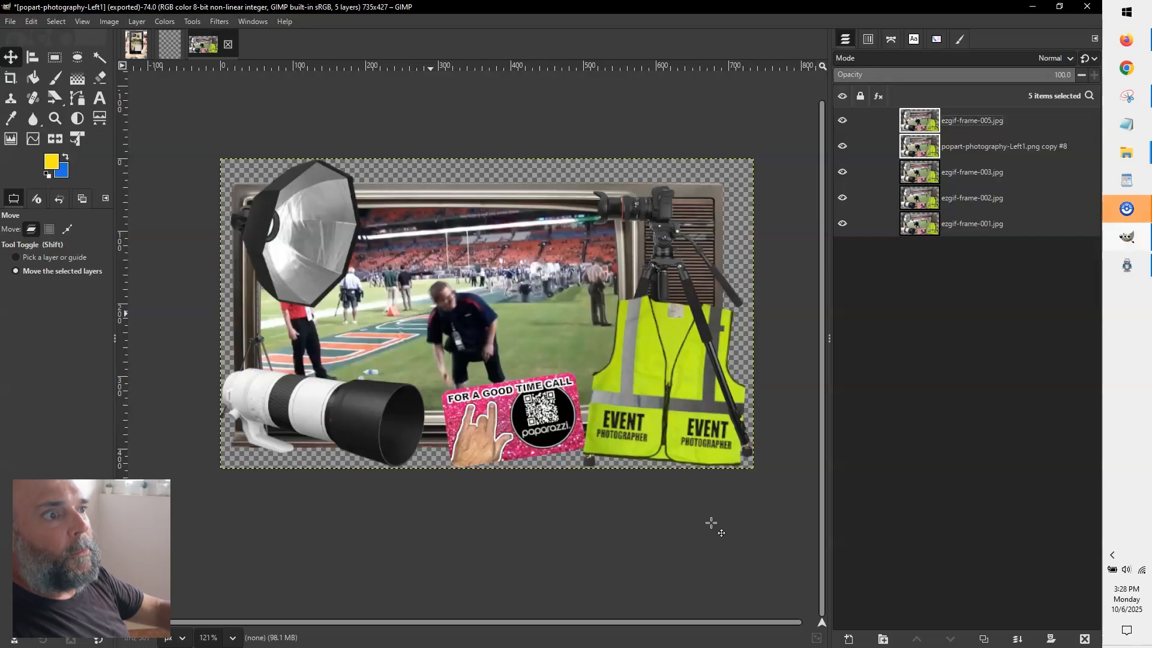
click(137, 45)
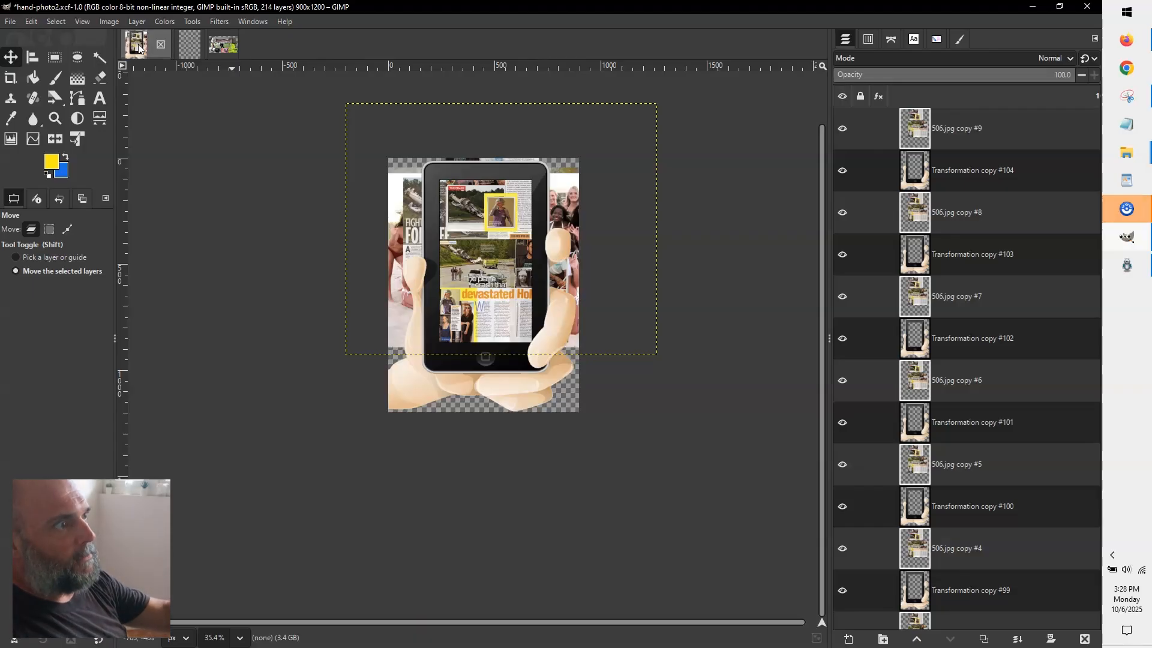
scroll(933, 344, down, 10)
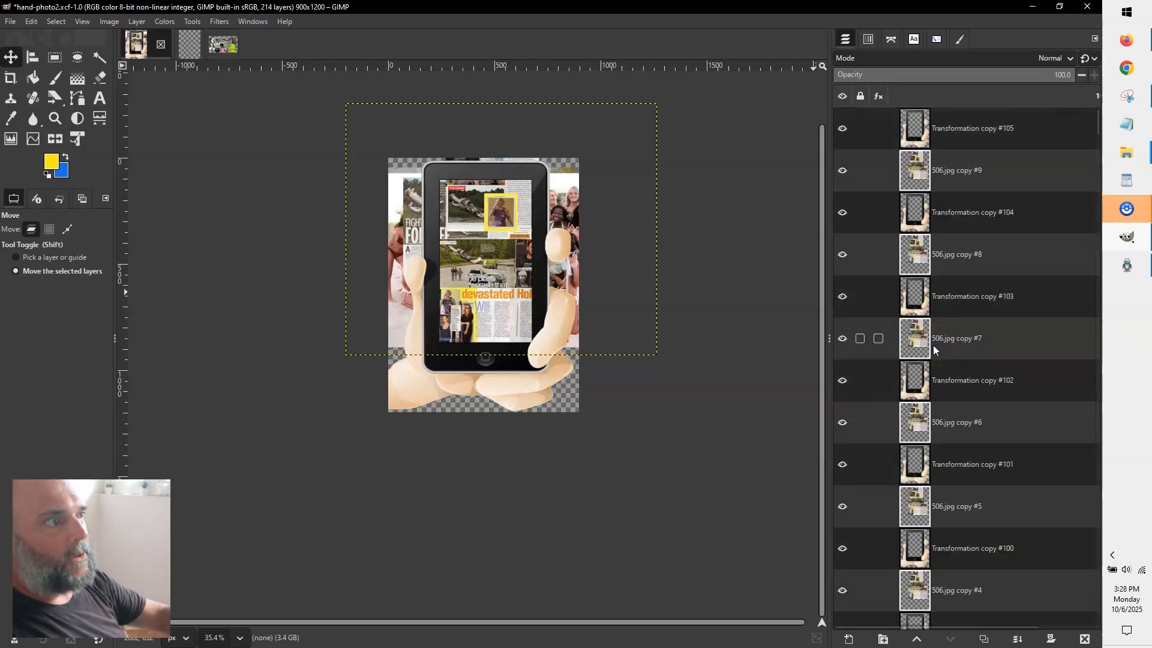
scroll(933, 346, down, 20)
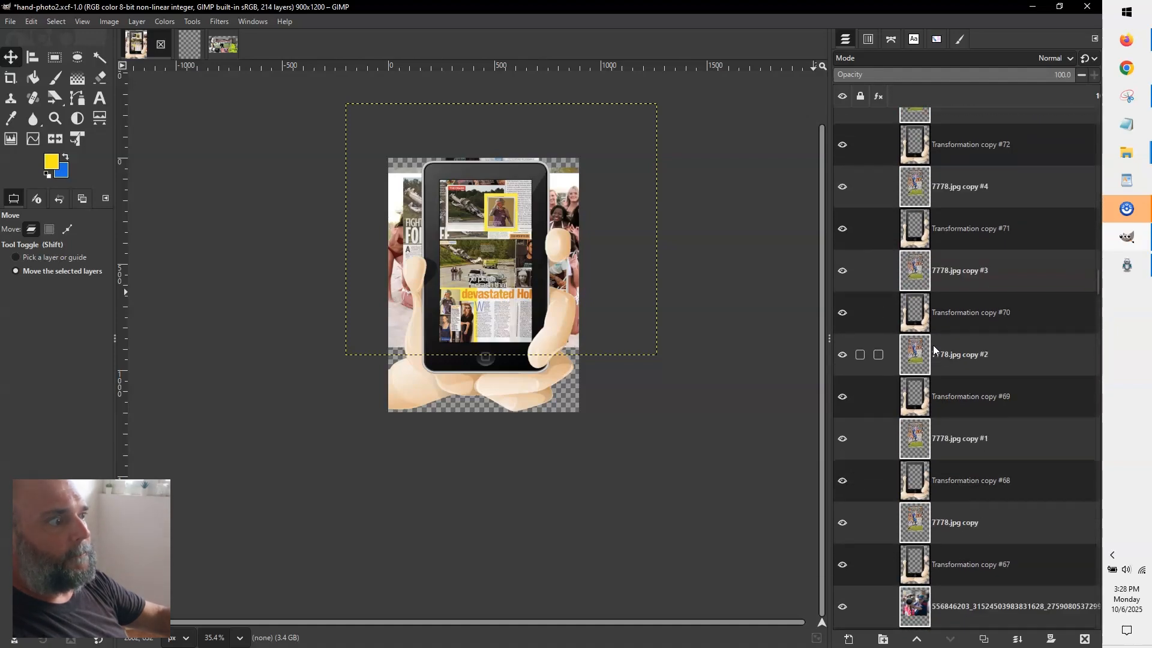
scroll(934, 350, down, 16)
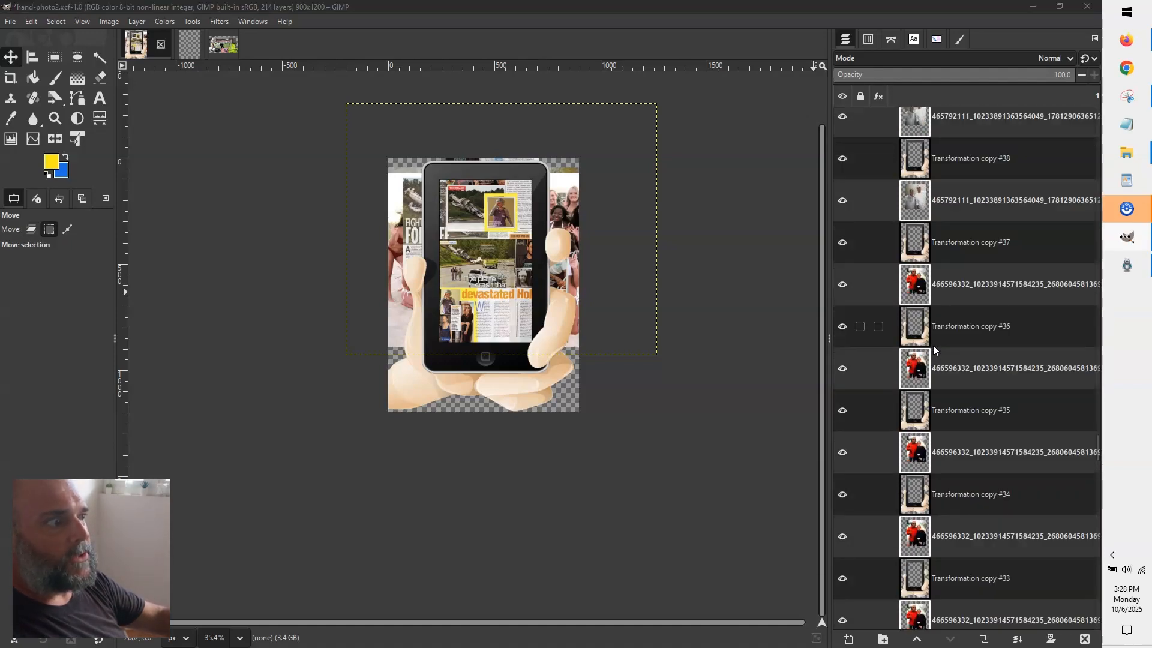
Switch to Firefox and view the phone-in-hand animation in the photography section of hermosabeachmarketing.com.
key(alt+Tab)
key(alt+Tab)
key(alt+Tab)
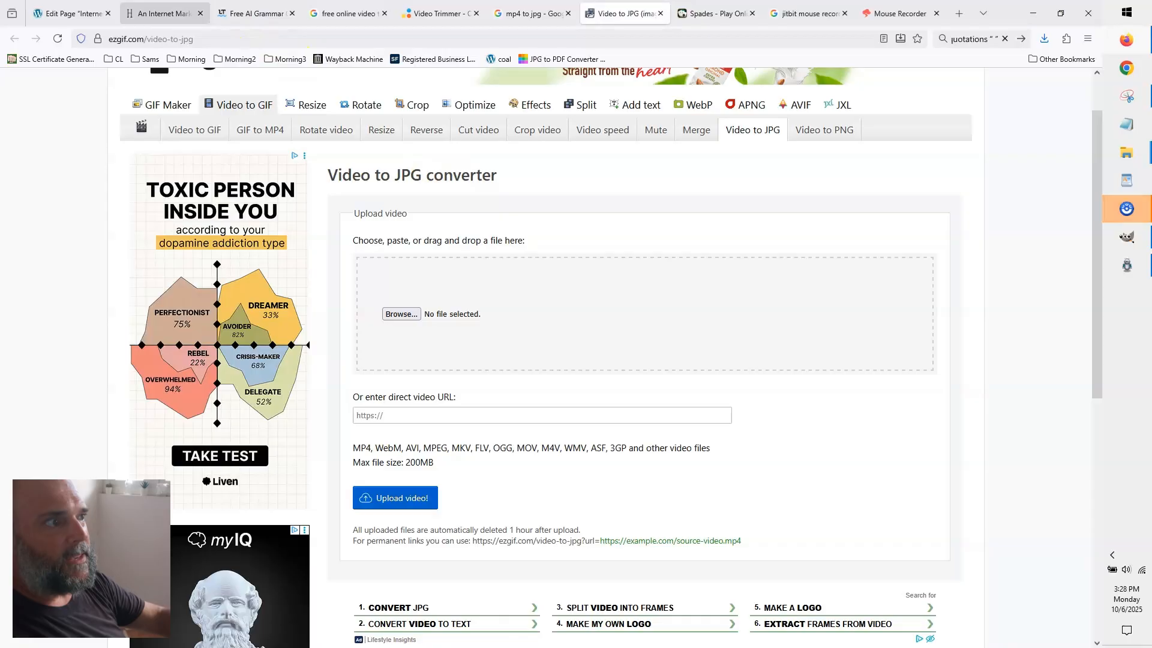
click(173, 15)
scroll(401, 409, up, 10)
scroll(401, 412, up, 15)
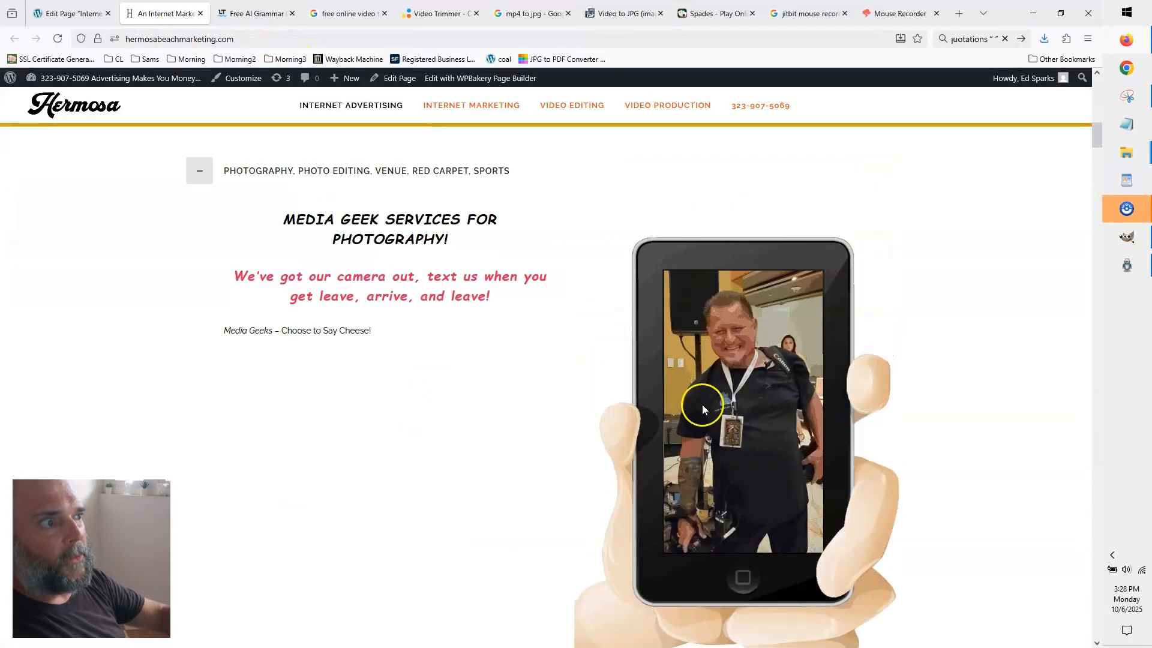
Return to GIMP and add an alpha channel to all selected photo layers of the hand-photo2 image.
key(alt+Tab)
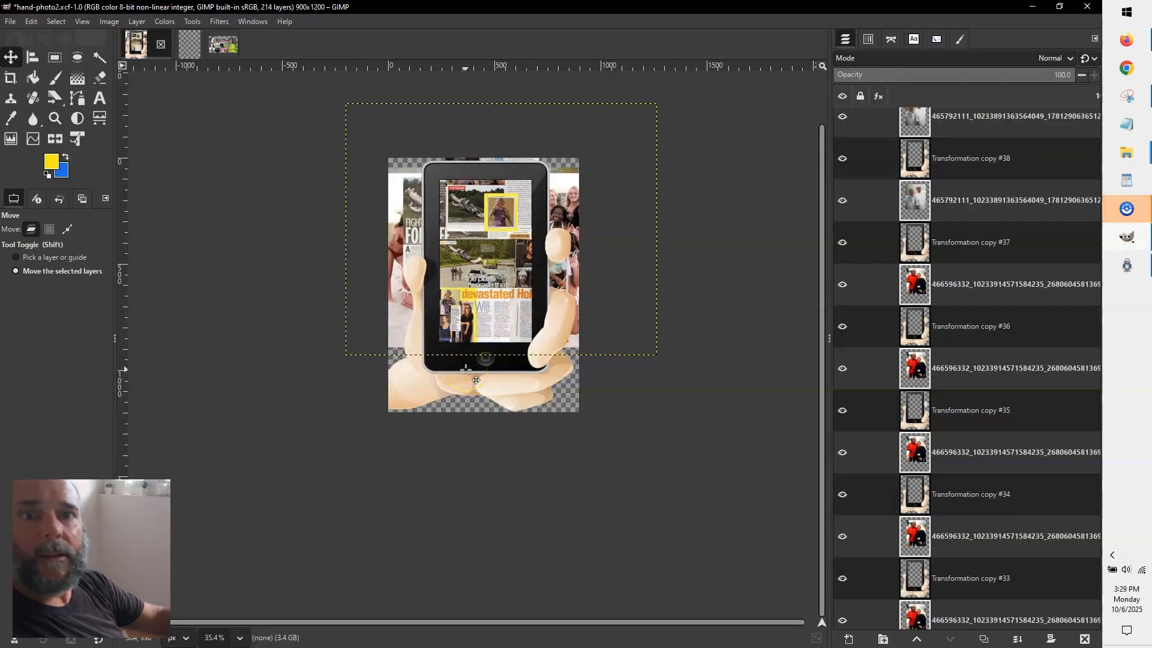
right_click(892, 285)
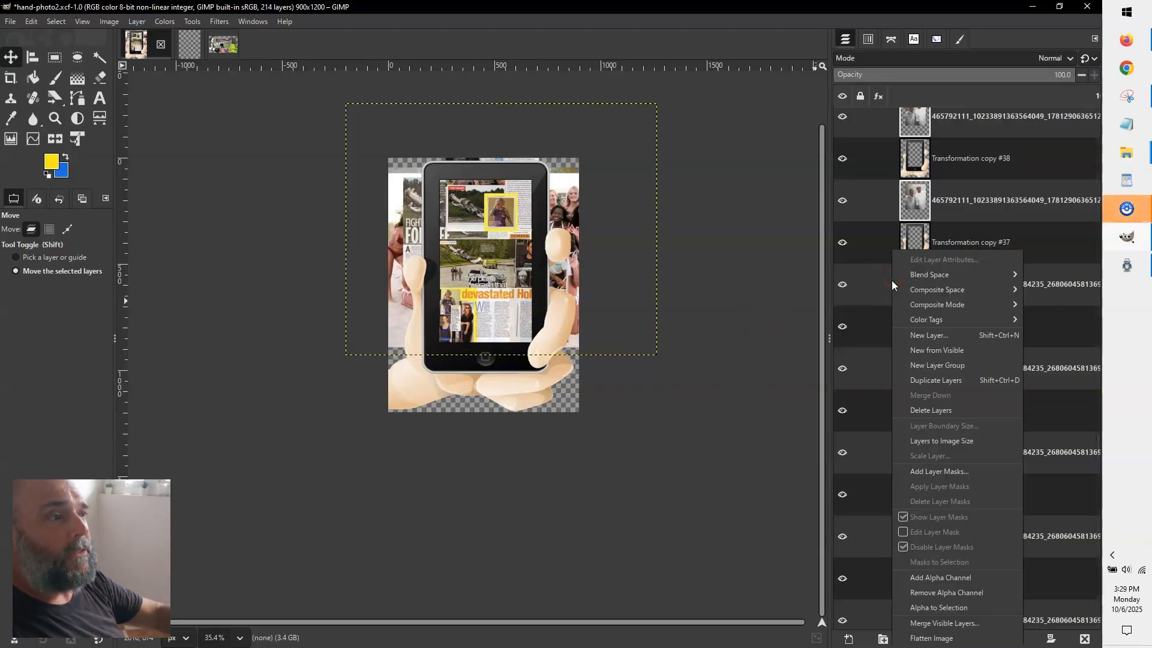
click(952, 578)
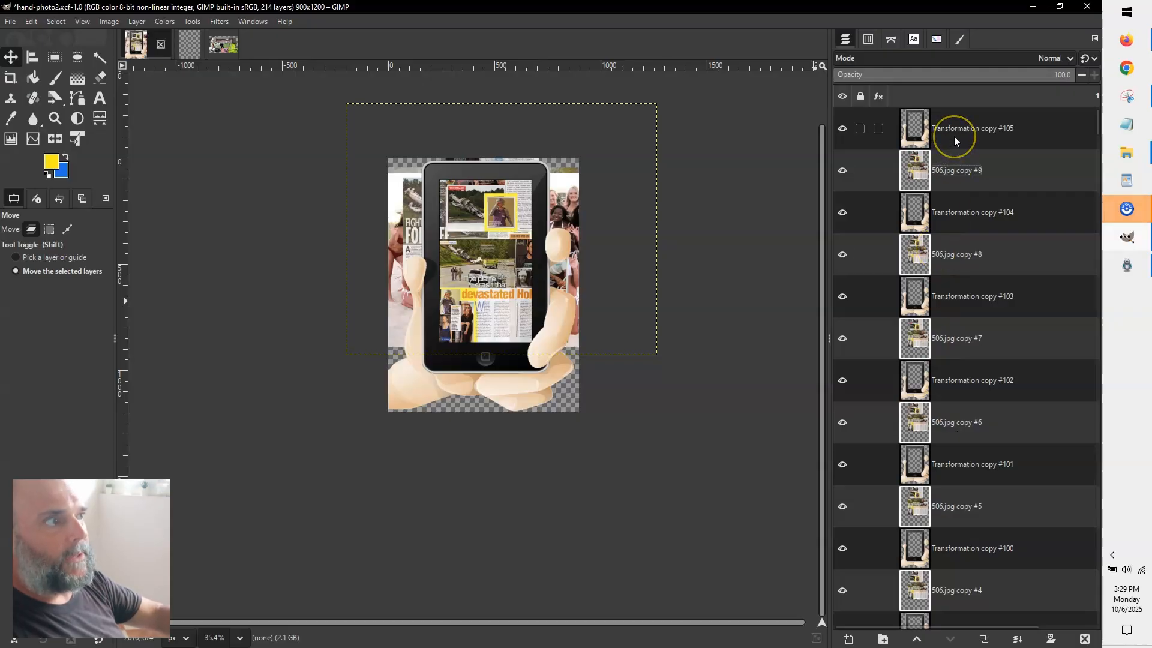
Fuzzy-select the transparent phone-screen area of the Transformation copy #105 layer, and make the 506.jpg copy #9 layer active.
click(922, 124)
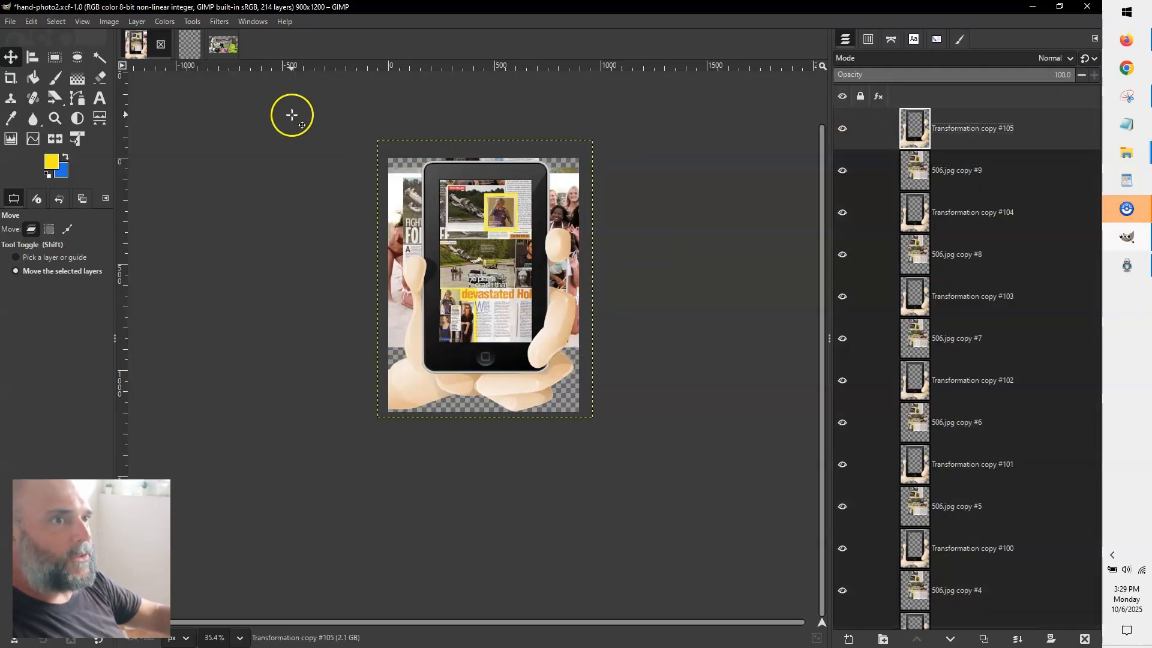
click(94, 58)
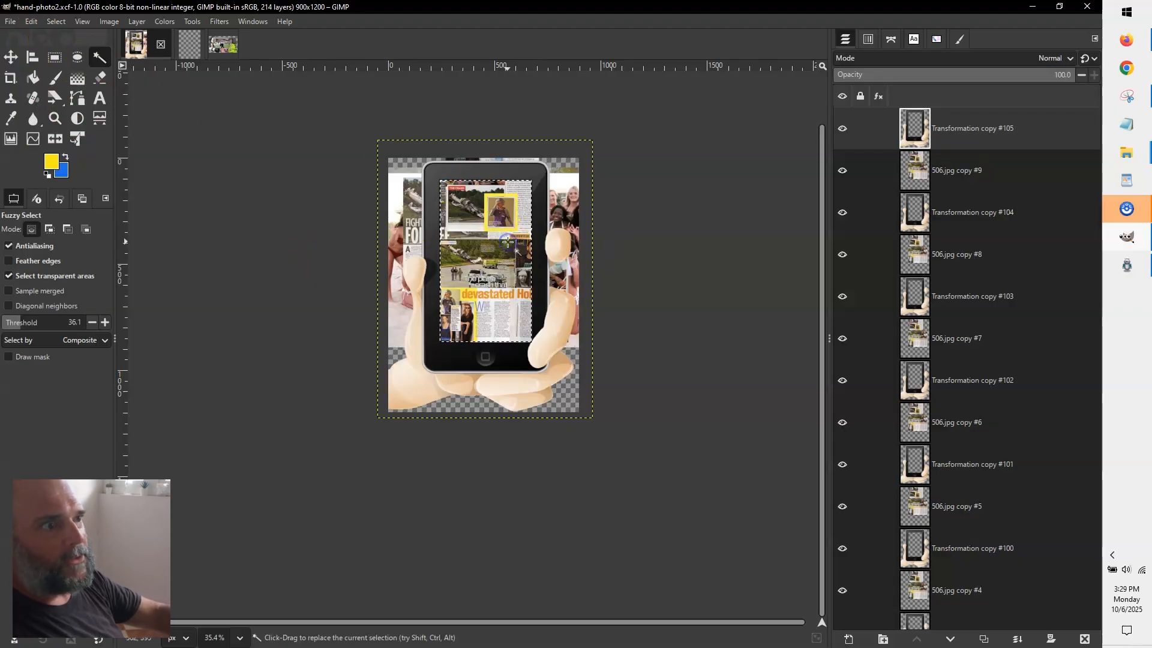
ctrl+scroll(507, 242, up, 6)
ctrl+scroll(492, 307, down, 5)
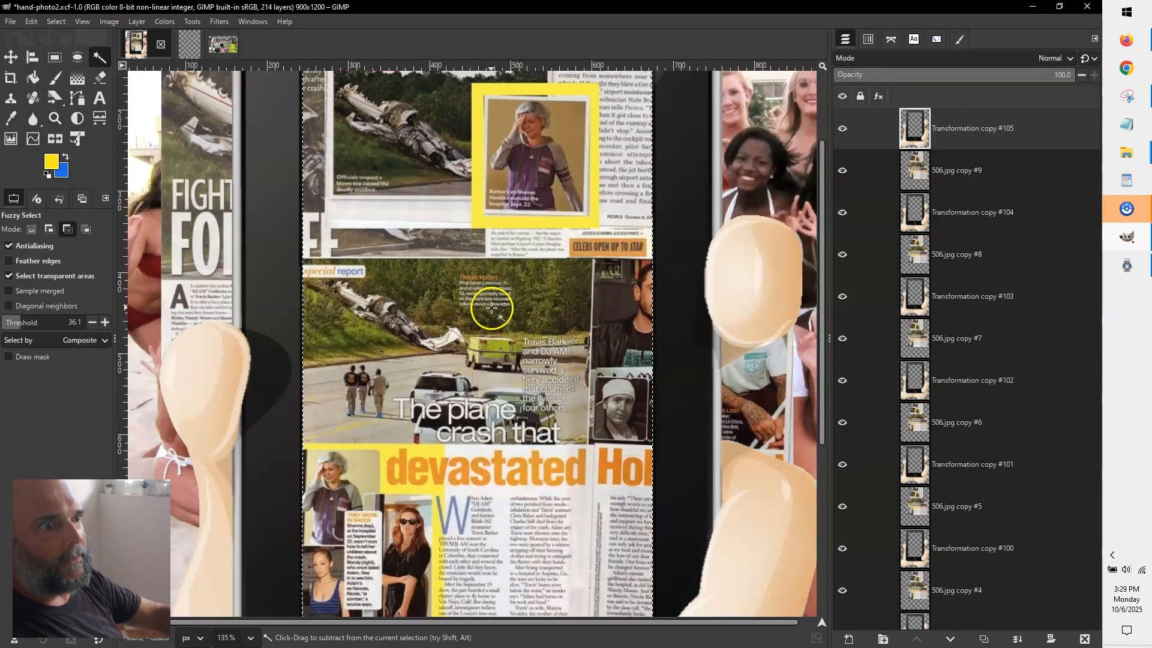
ctrl+scroll(494, 303, up, 3)
ctrl+scroll(493, 298, down, 3)
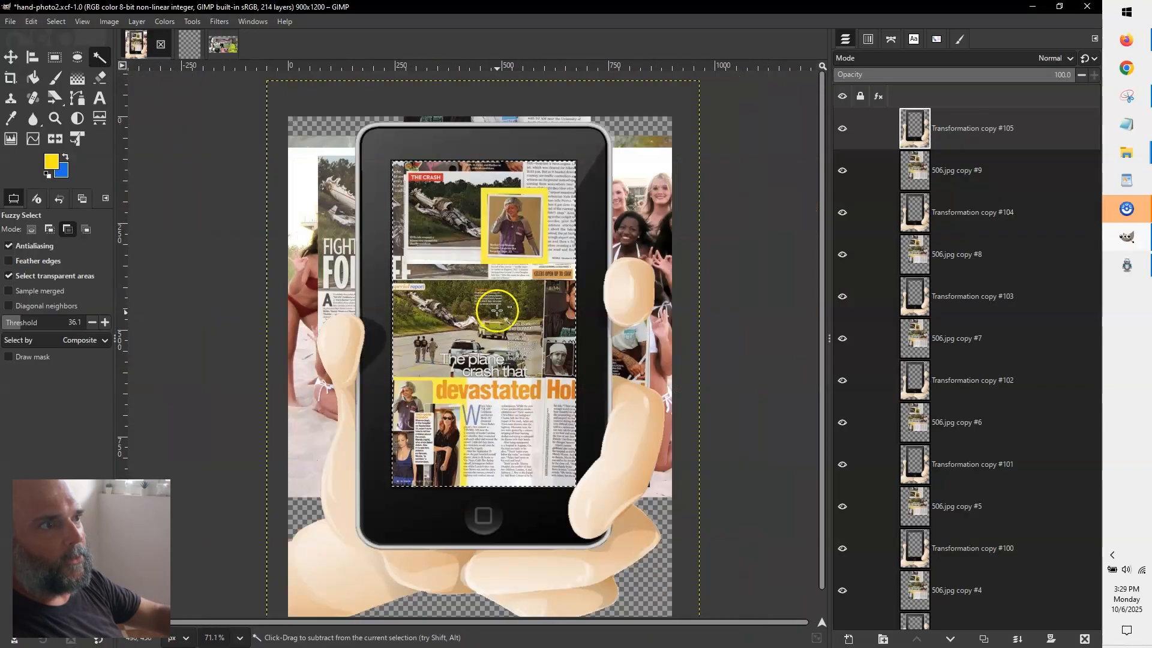
ctrl+scroll(504, 333, up, 3)
key(shift)
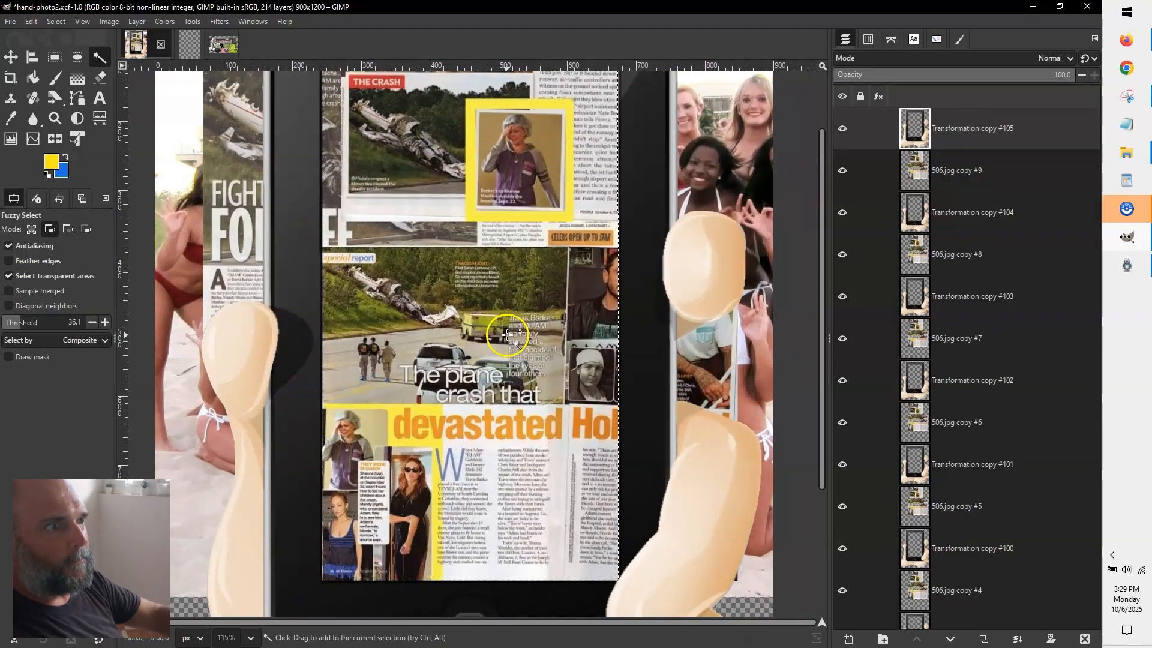
ctrl+scroll(507, 335, down, 3)
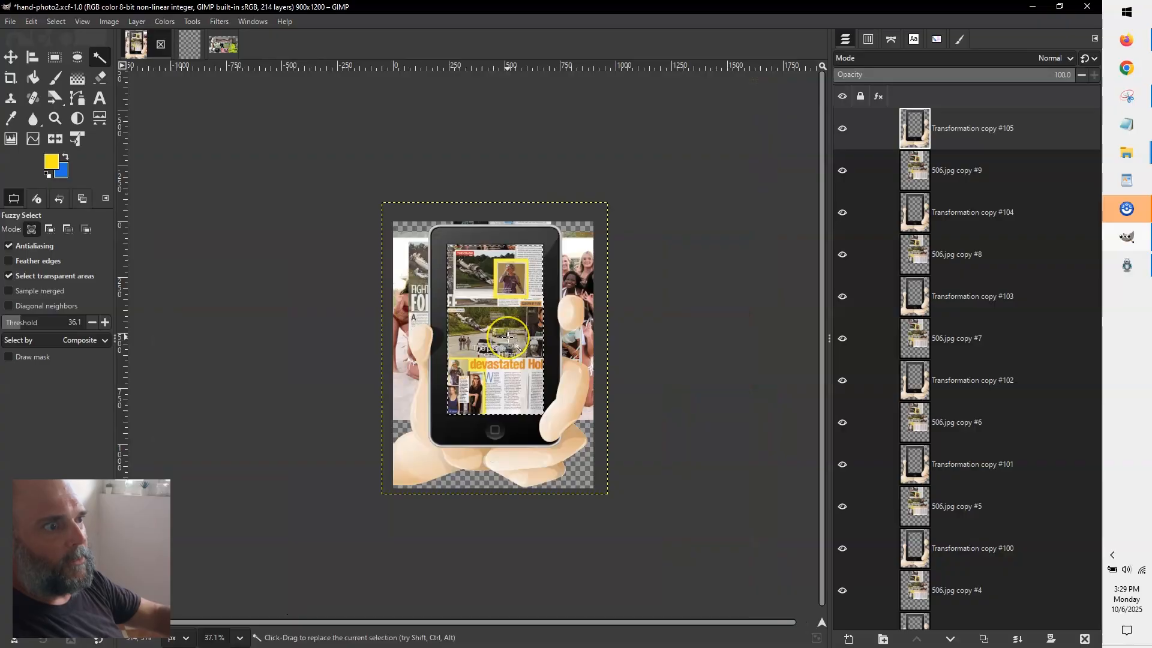
ctrl+scroll(507, 336, up, 7)
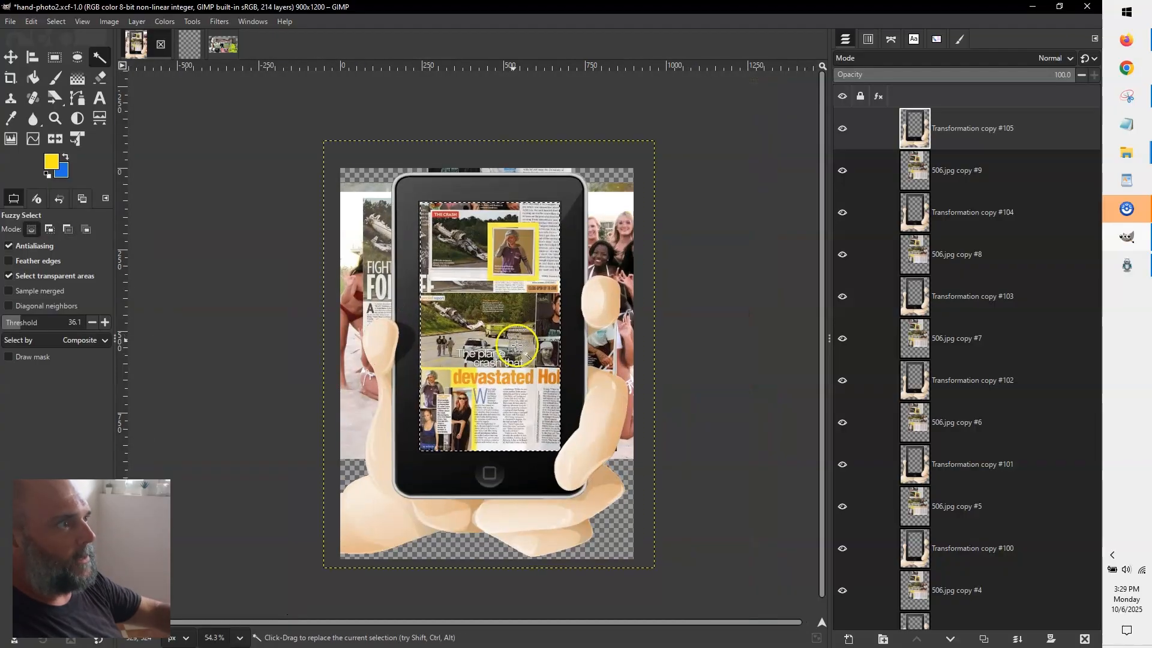
click(984, 172)
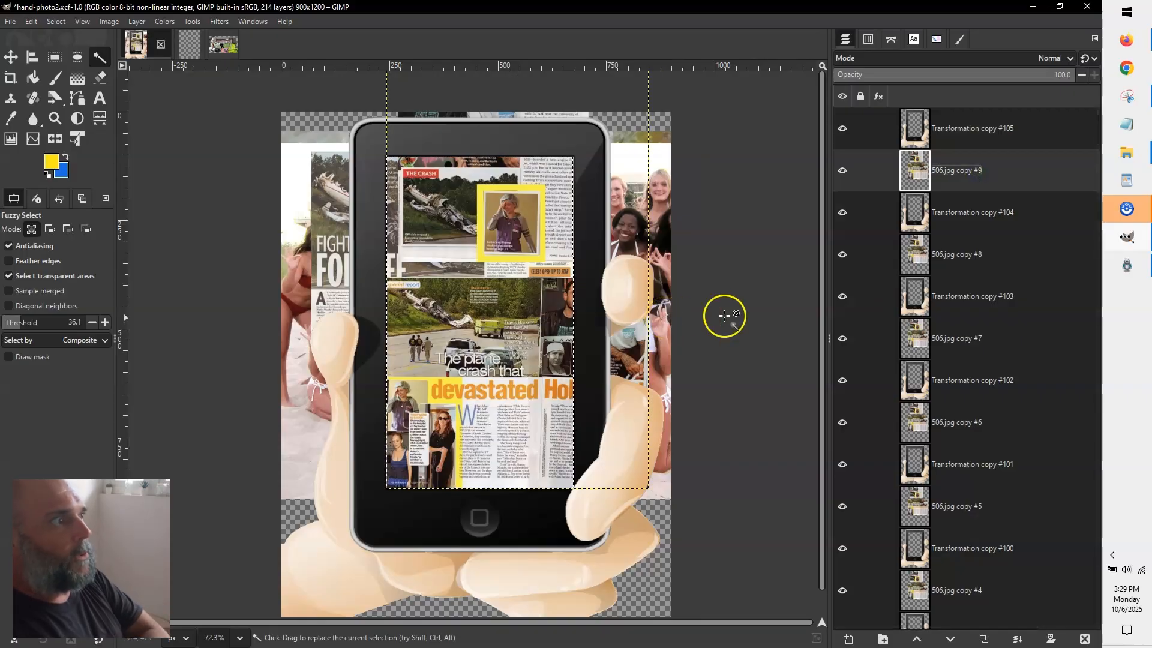
Close Macro Recorder without saving its changes and launch it again.
click(1126, 265)
click(1085, 9)
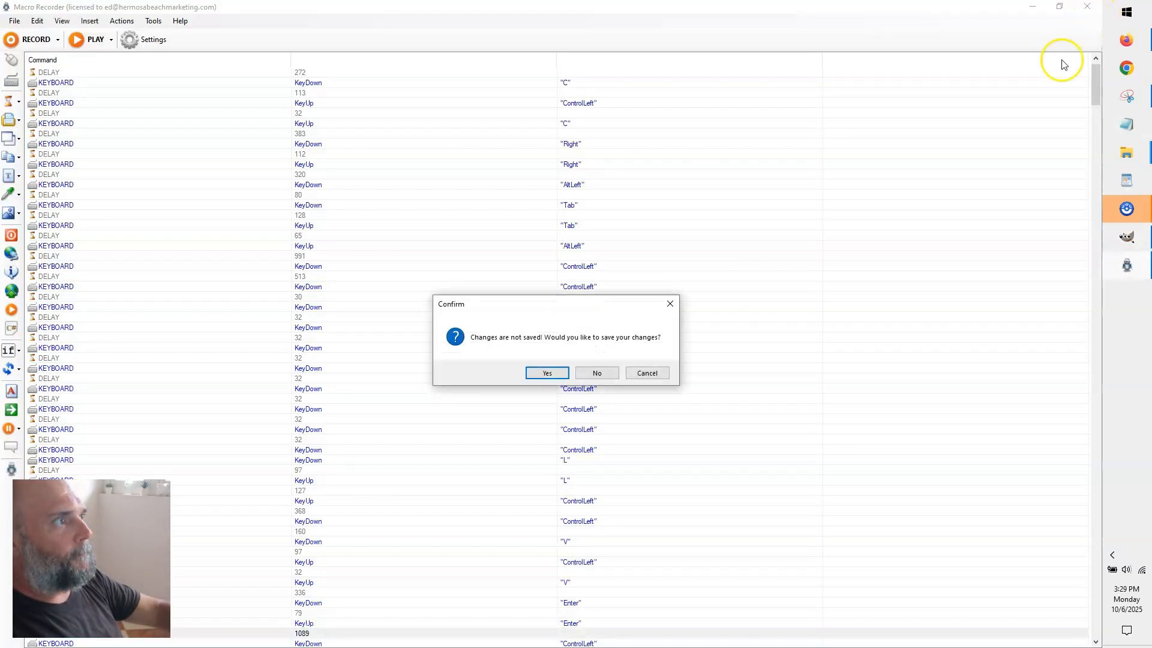
click(588, 373)
click(1127, 12)
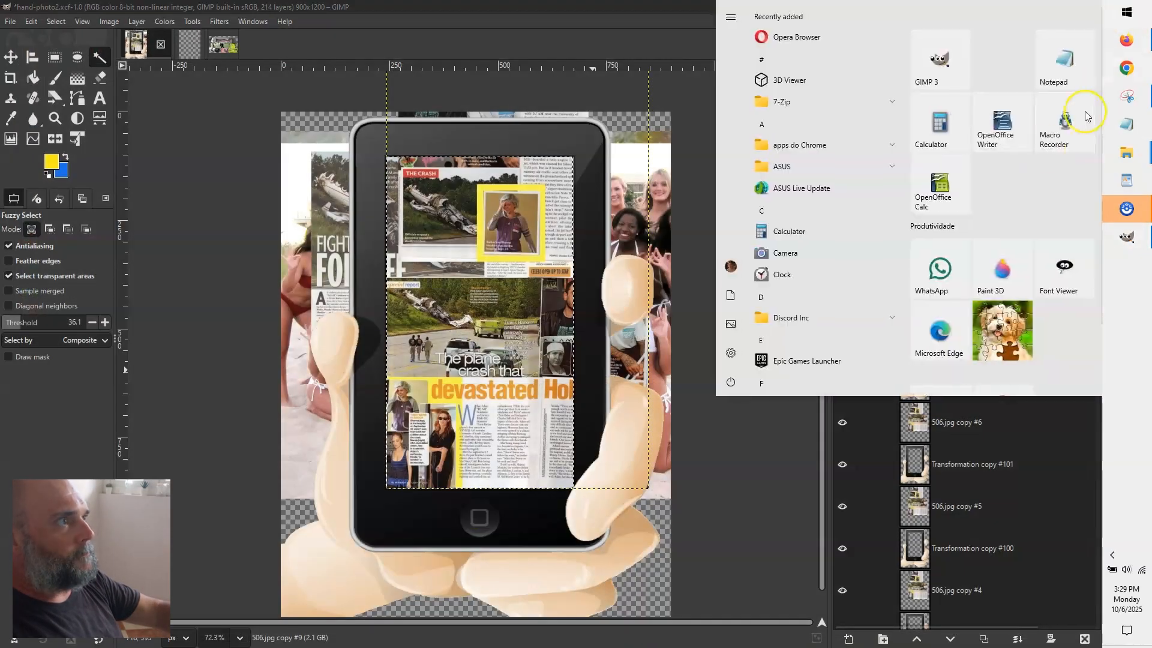
click(1055, 128)
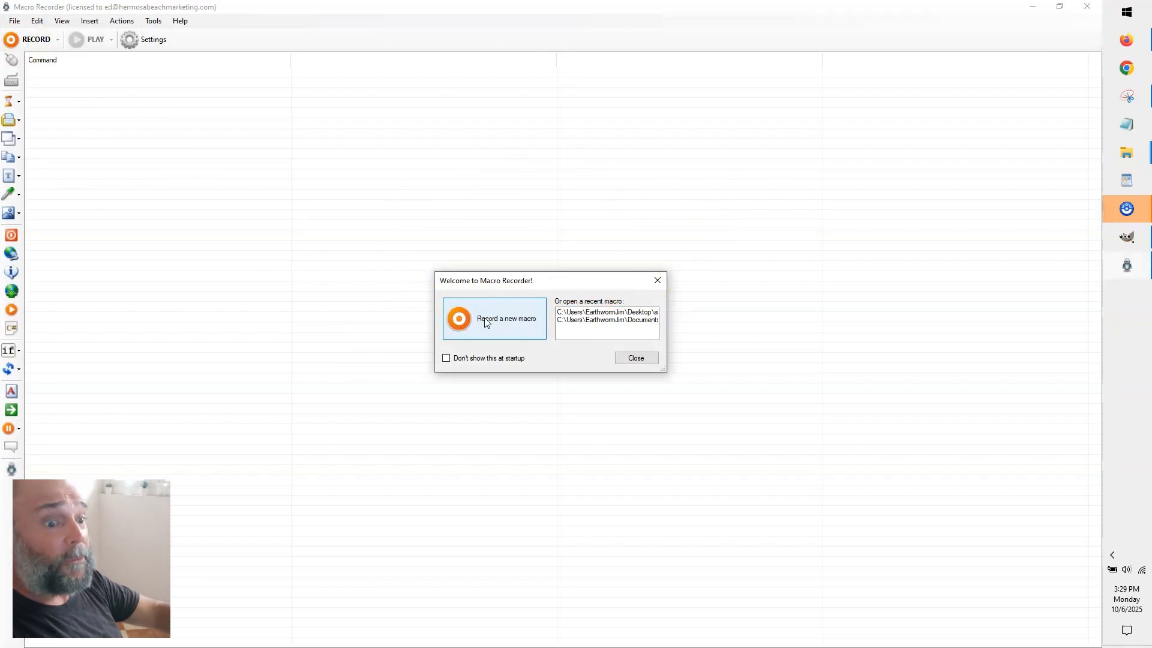
Record a new macro over the GIMP window, stop the recording and play the macro back.
click(487, 324)
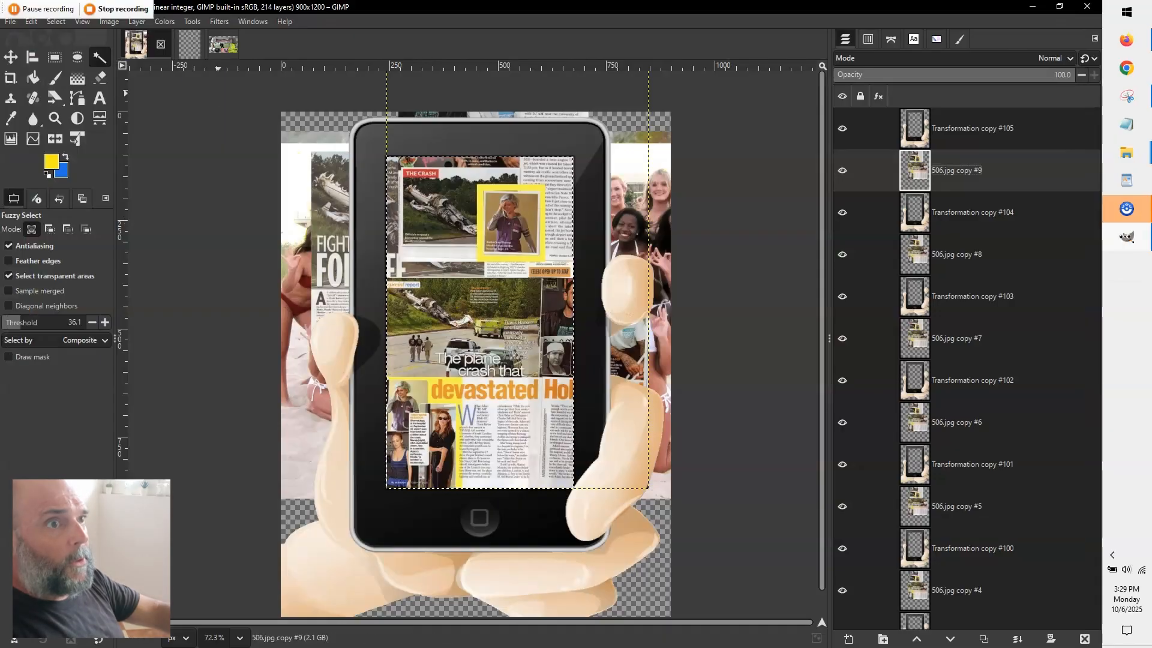
click(123, 9)
click(91, 40)
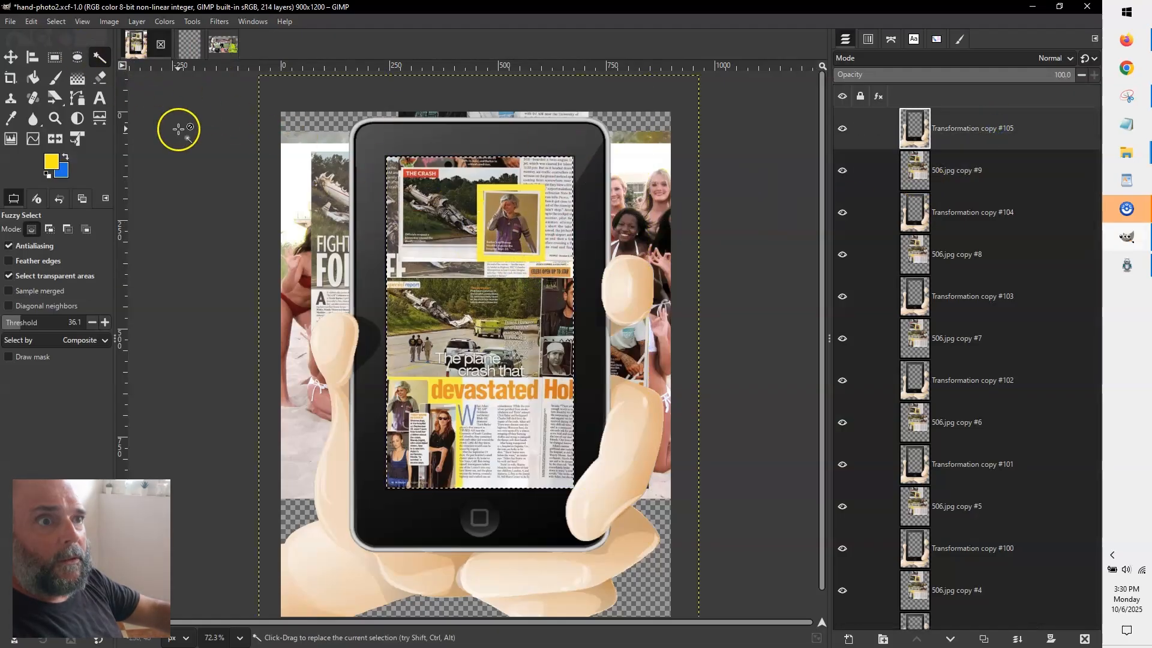
Invert the phone-screen selection in GIMP and make the 506.jpg copy #9 layer active.
click(62, 23)
click(78, 66)
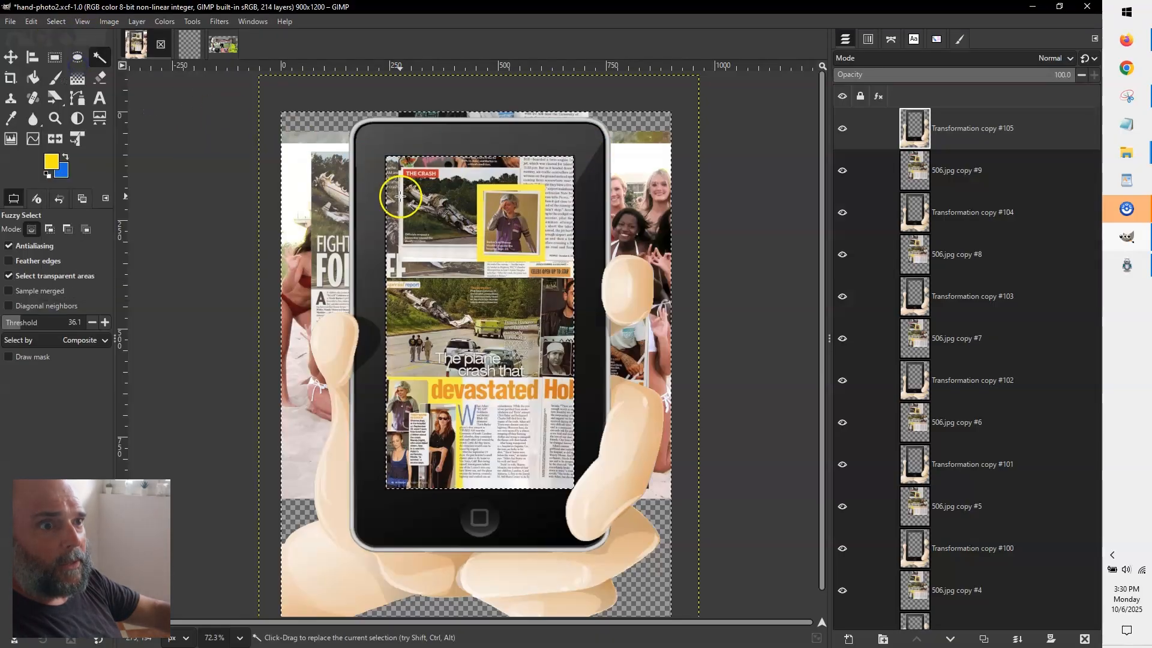
scroll(309, 144, up, 5)
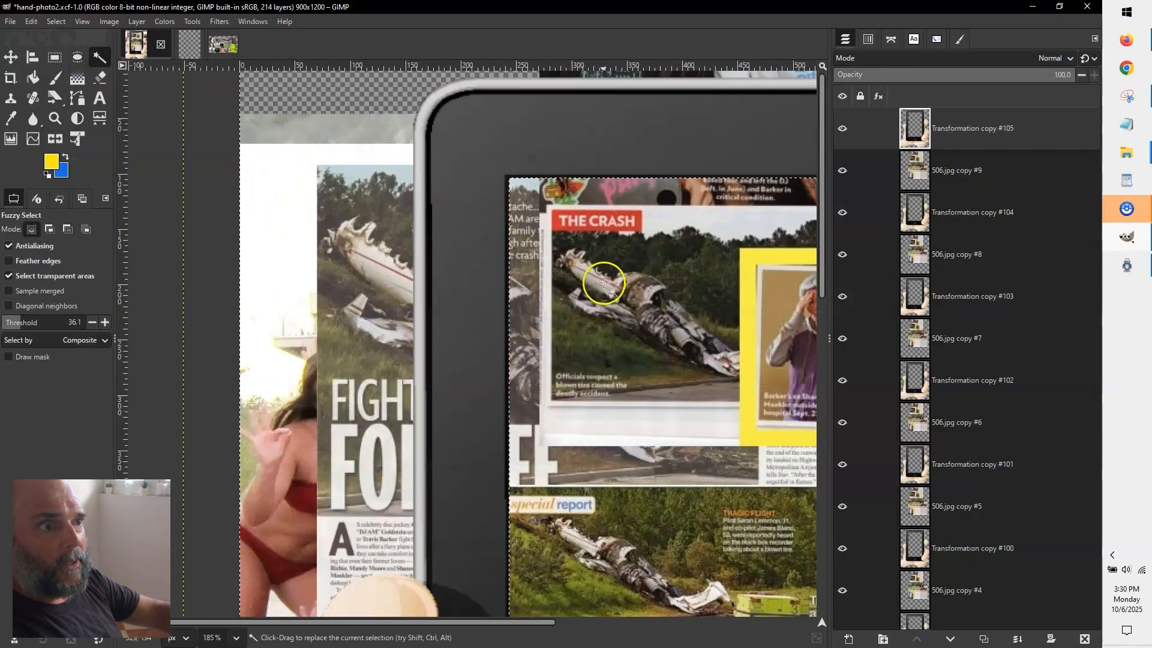
scroll(600, 279, down, 6)
scroll(544, 424, down, 1)
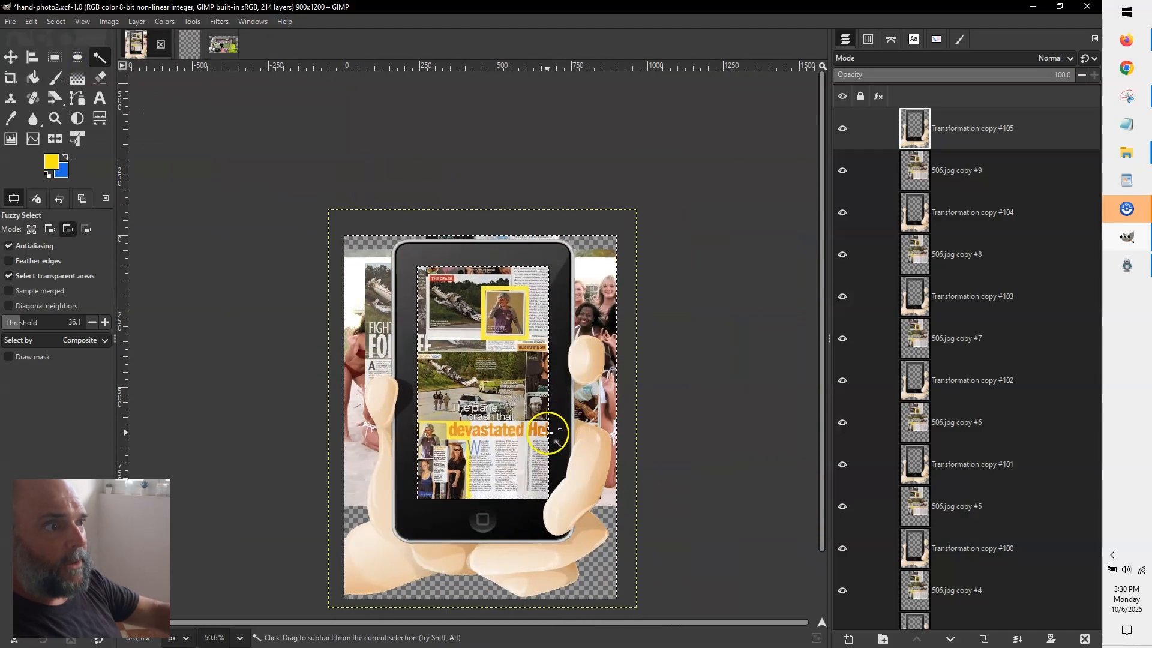
scroll(528, 444, up, 2)
scroll(522, 336, down, 2)
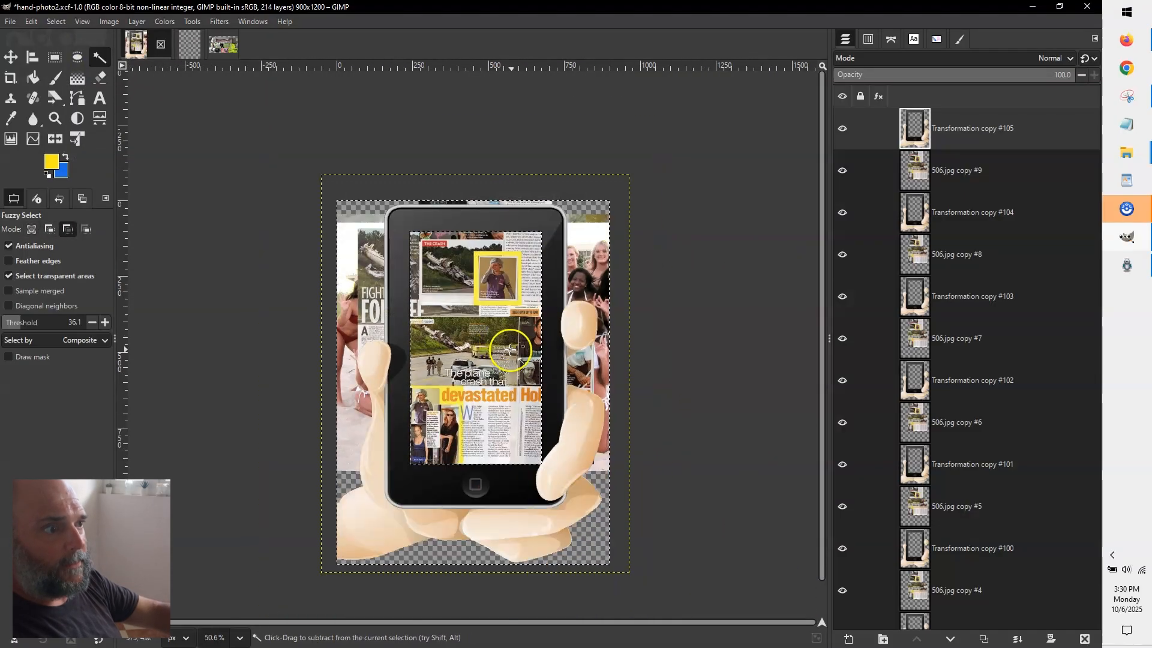
click(964, 172)
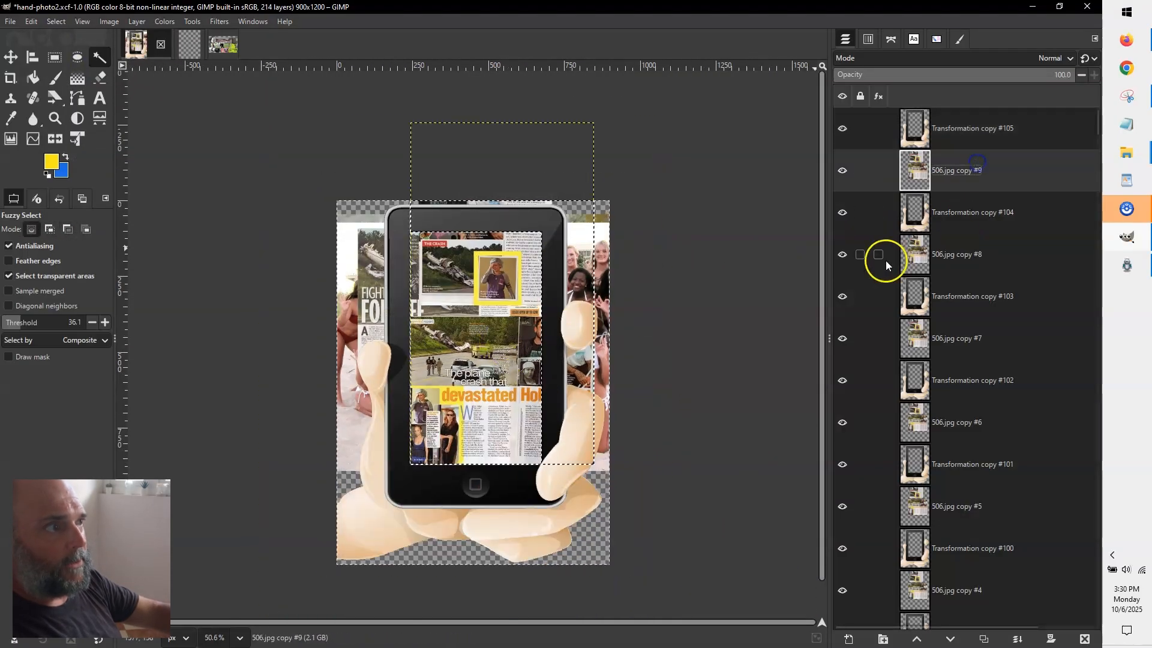
Overwrite the existing macro in Macro Recorder with a new recording that clears the selection and moves two layers down in GIMP.
click(1129, 269)
click(42, 47)
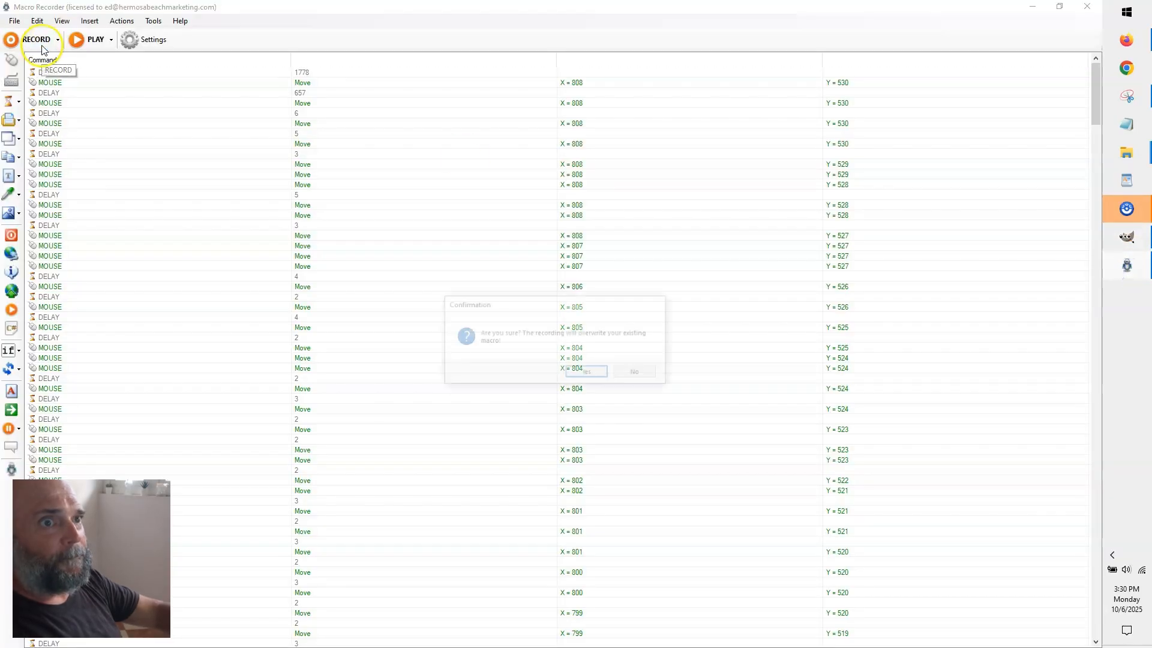
click(587, 374)
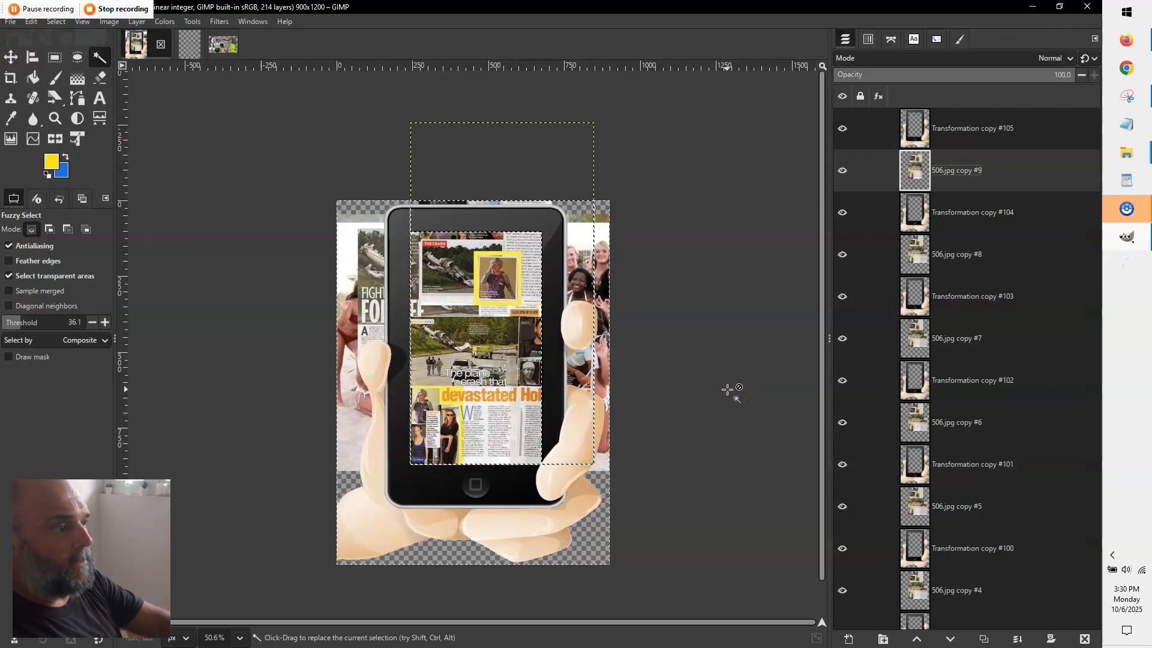
key(Page_Down)
key(Page_Down)
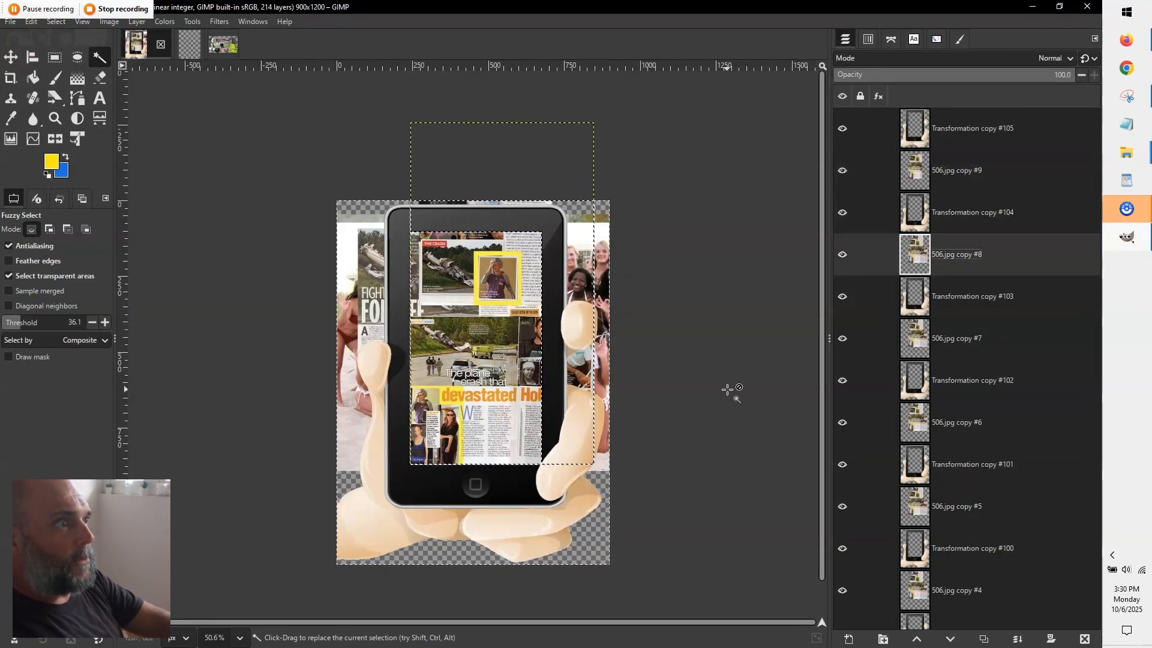
click(123, 9)
Play the new macro with 100 playbacks over GIMP, pause and stop it, and return to its command list.
click(93, 42)
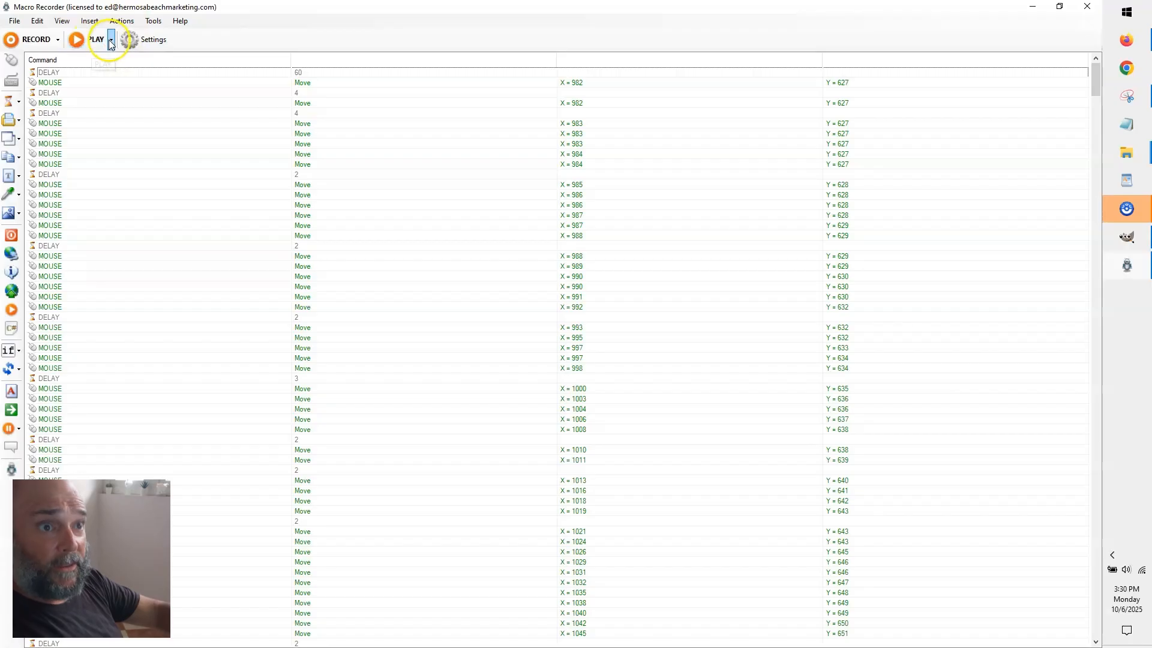
click(111, 40)
click(150, 57)
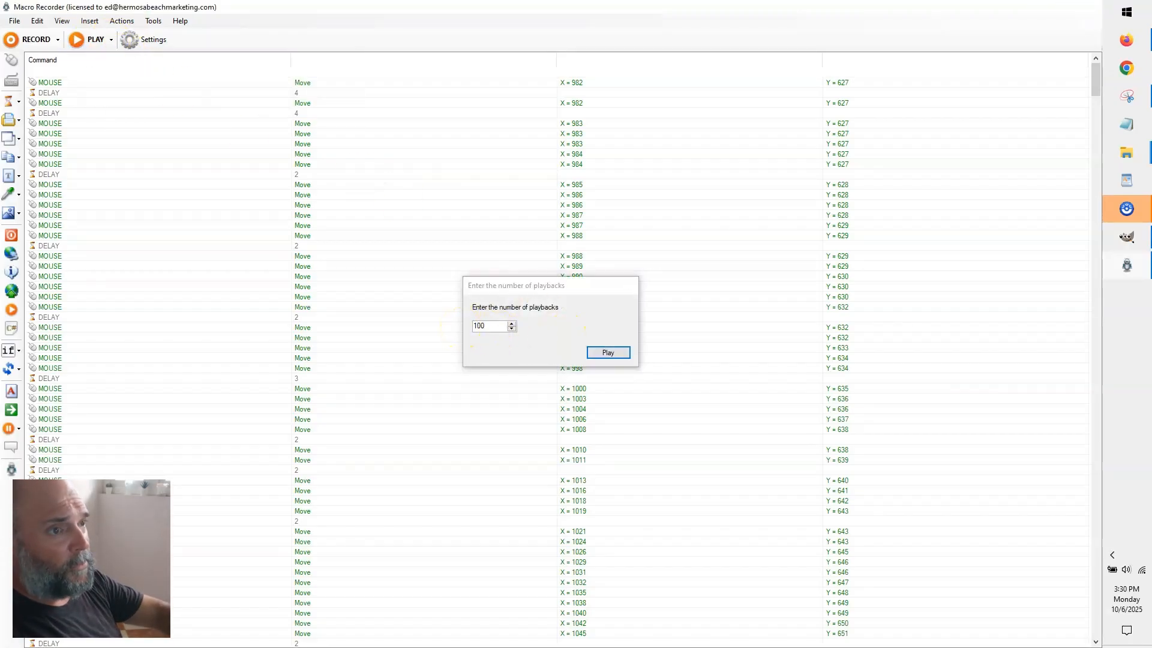
key(Return)
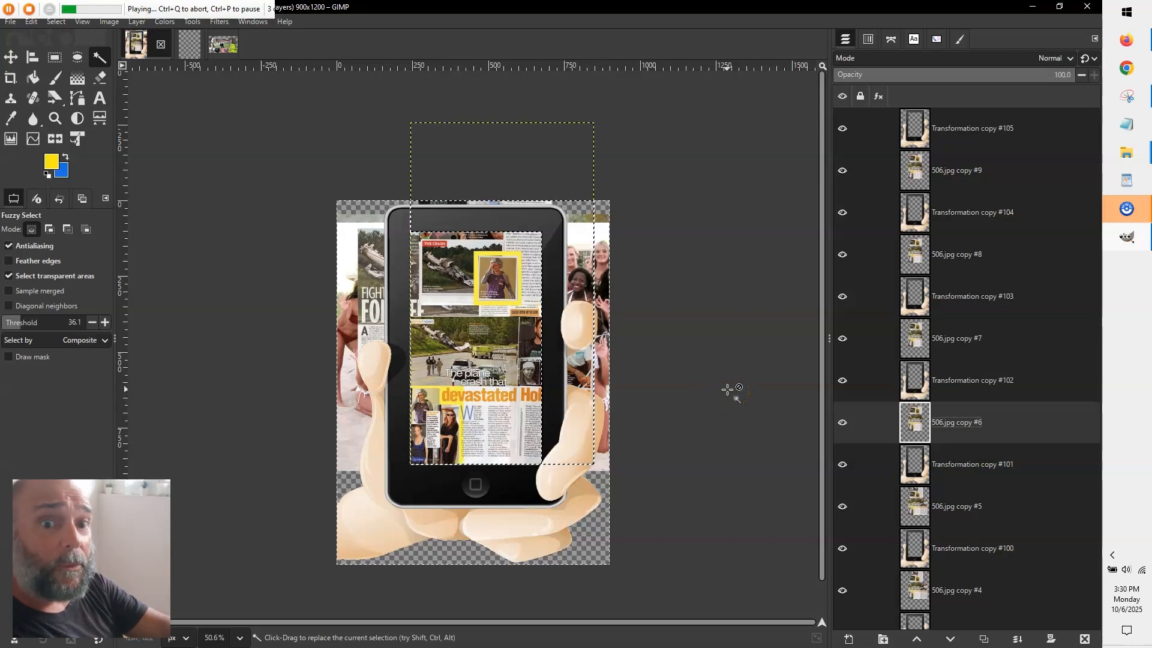
key(ctrl+p)
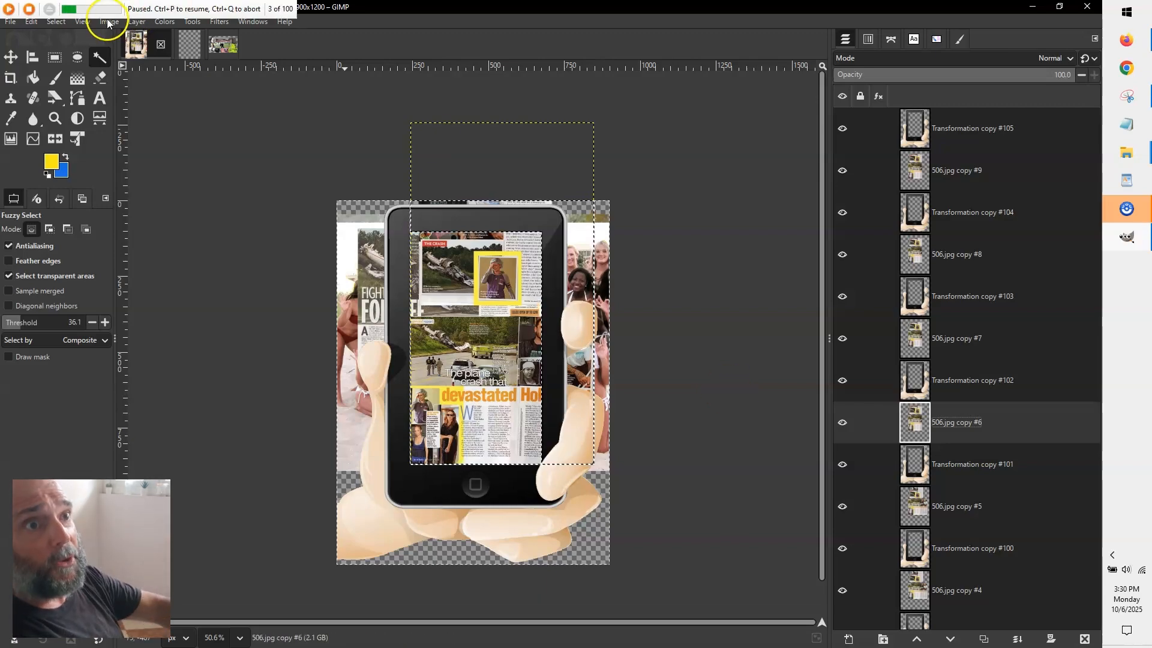
click(30, 9)
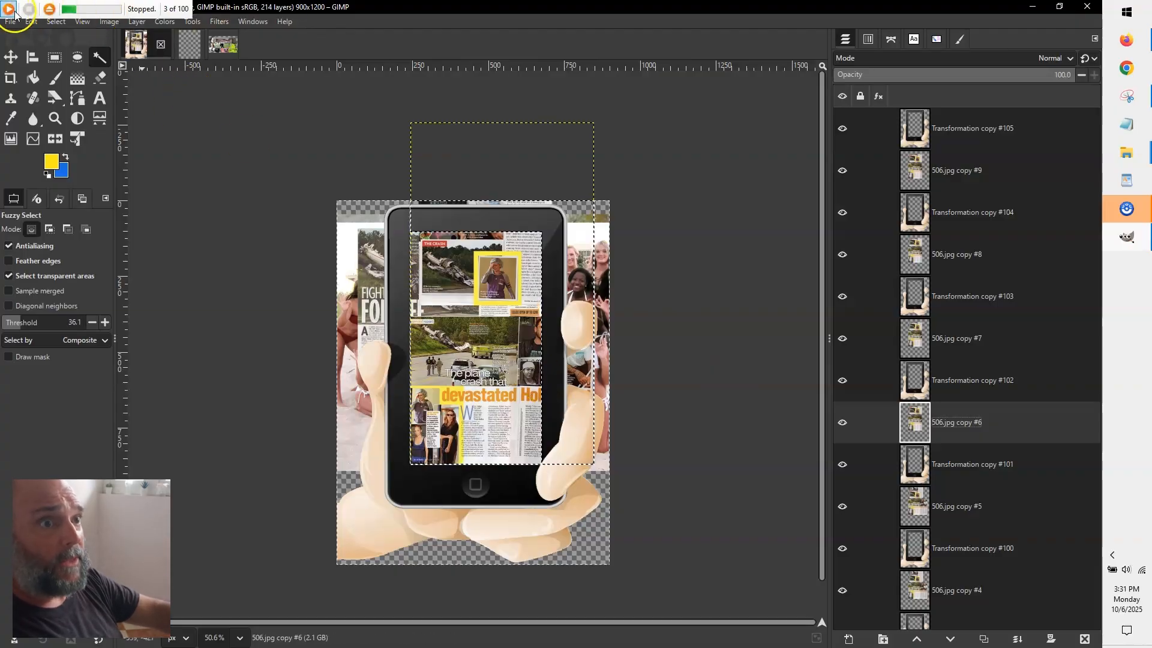
click(48, 9)
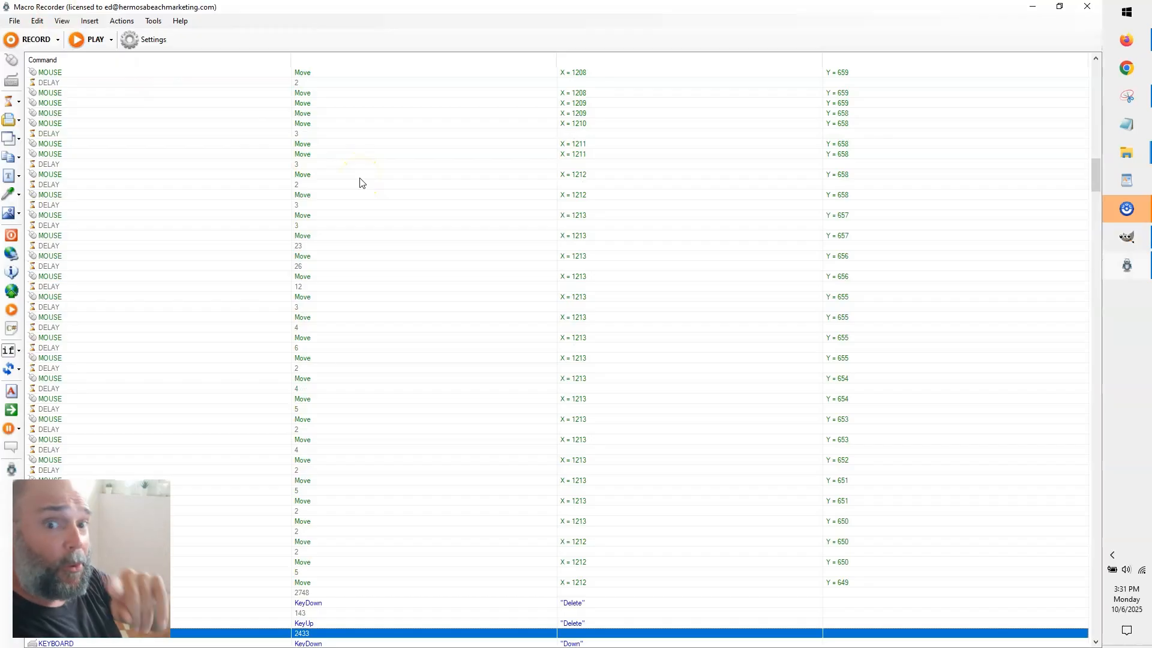
Delete the macro's opening mouse-move and delay commands, from its start through the first X = 1205, Y = 659 move.
drag(1094, 180, 1095, 81)
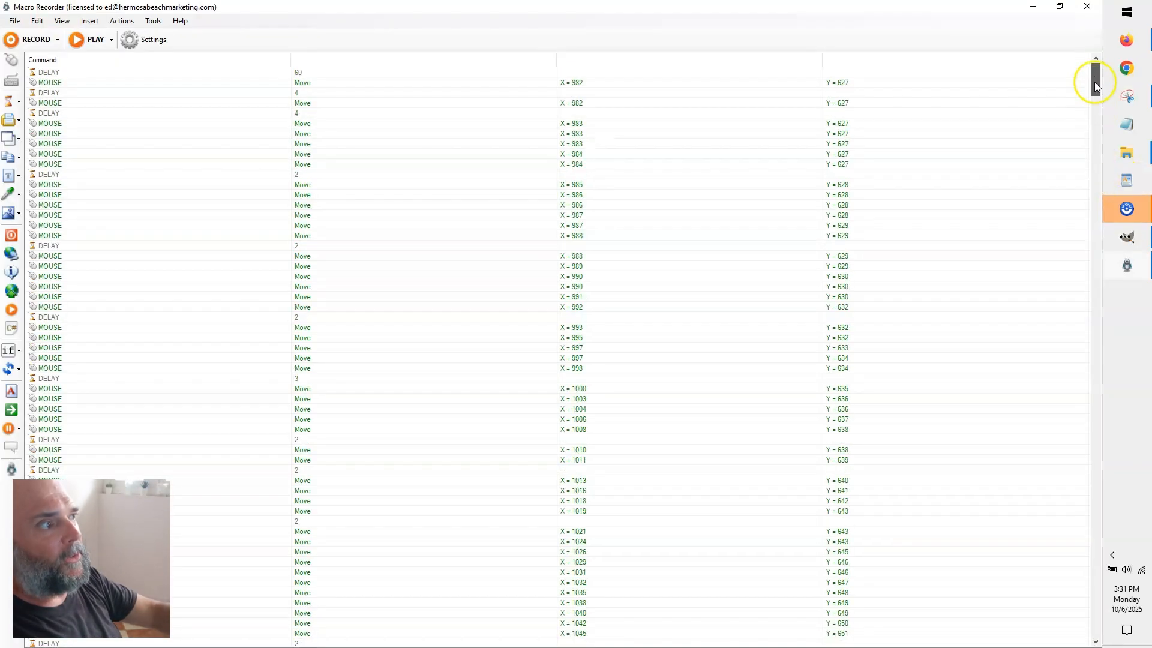
click(144, 84)
scroll(276, 237, down, 20)
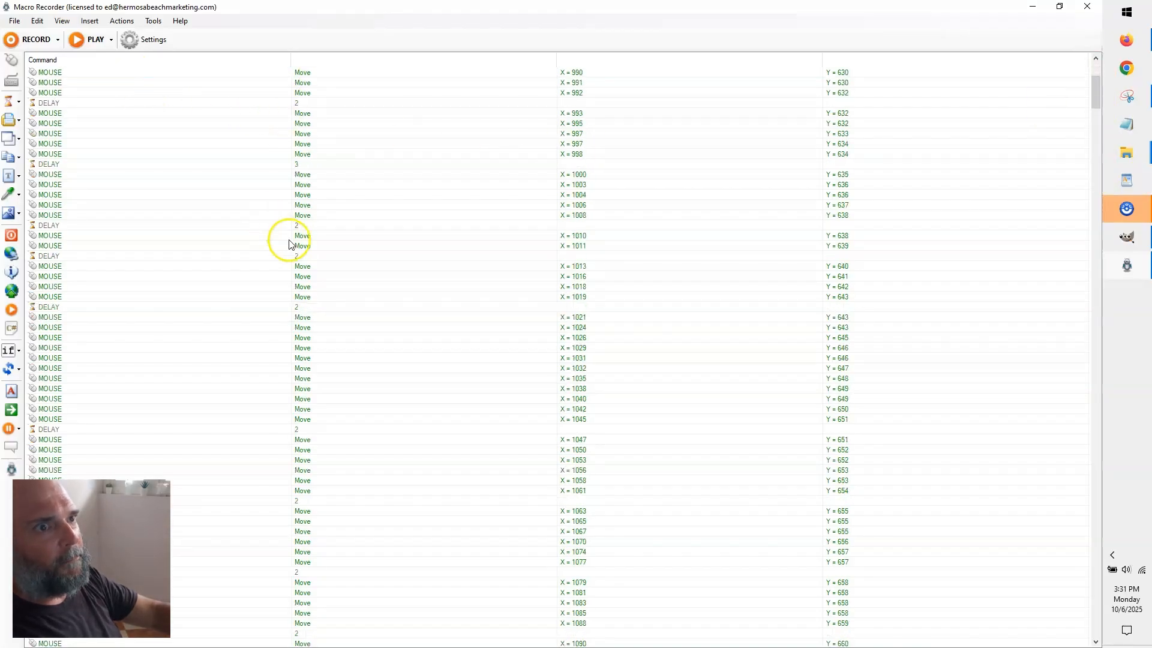
scroll(291, 247, down, 3)
scroll(292, 247, up, 12)
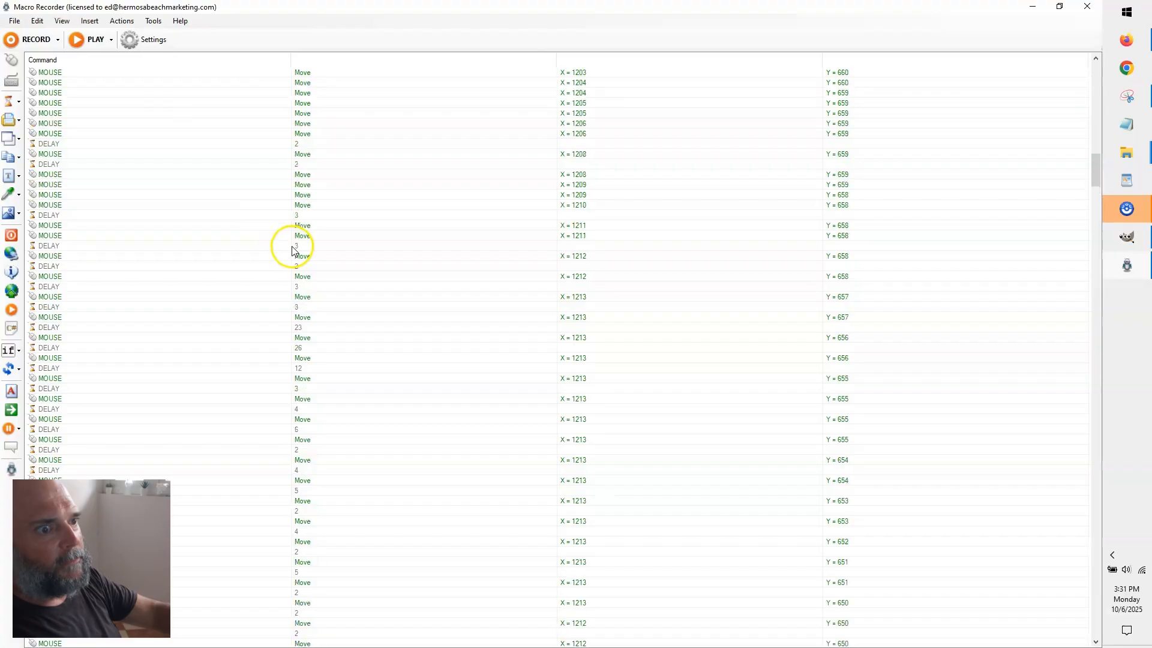
scroll(402, 237, down, 20)
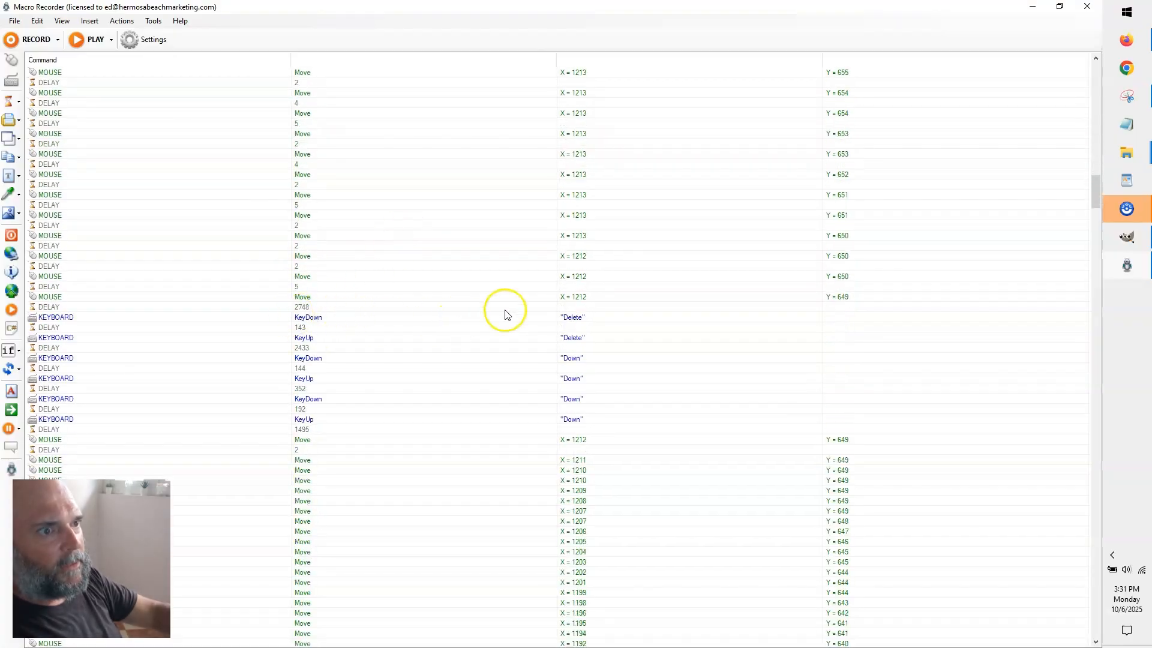
scroll(345, 346, up, 3)
scroll(350, 363, up, 7)
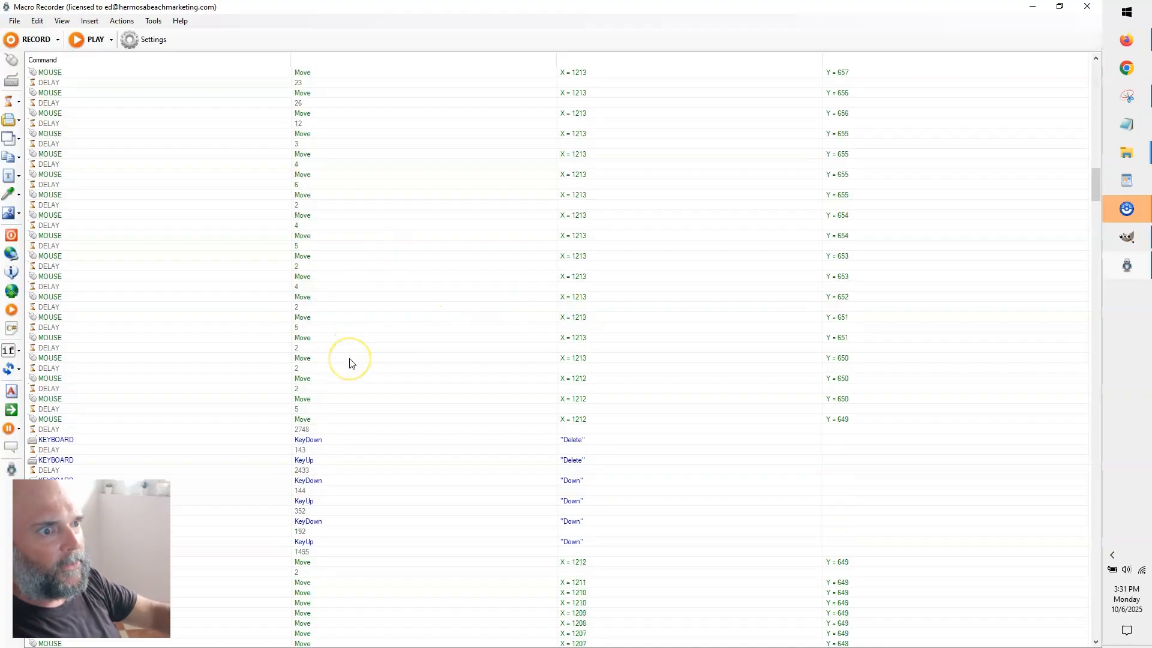
scroll(352, 363, up, 1)
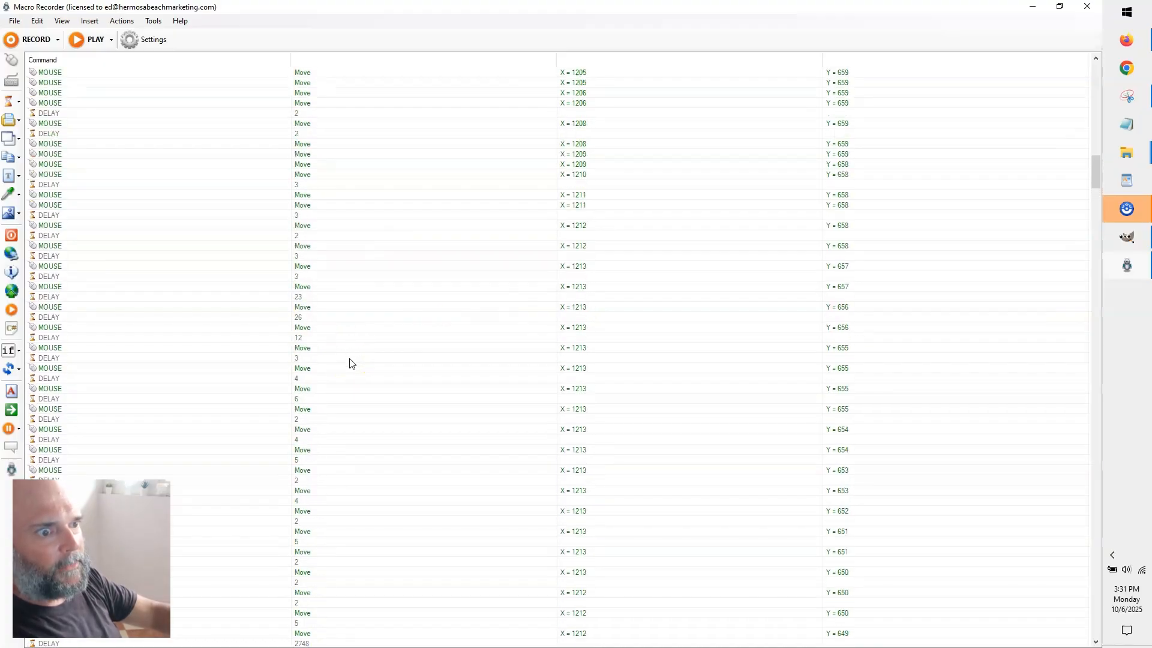
click(303, 75)
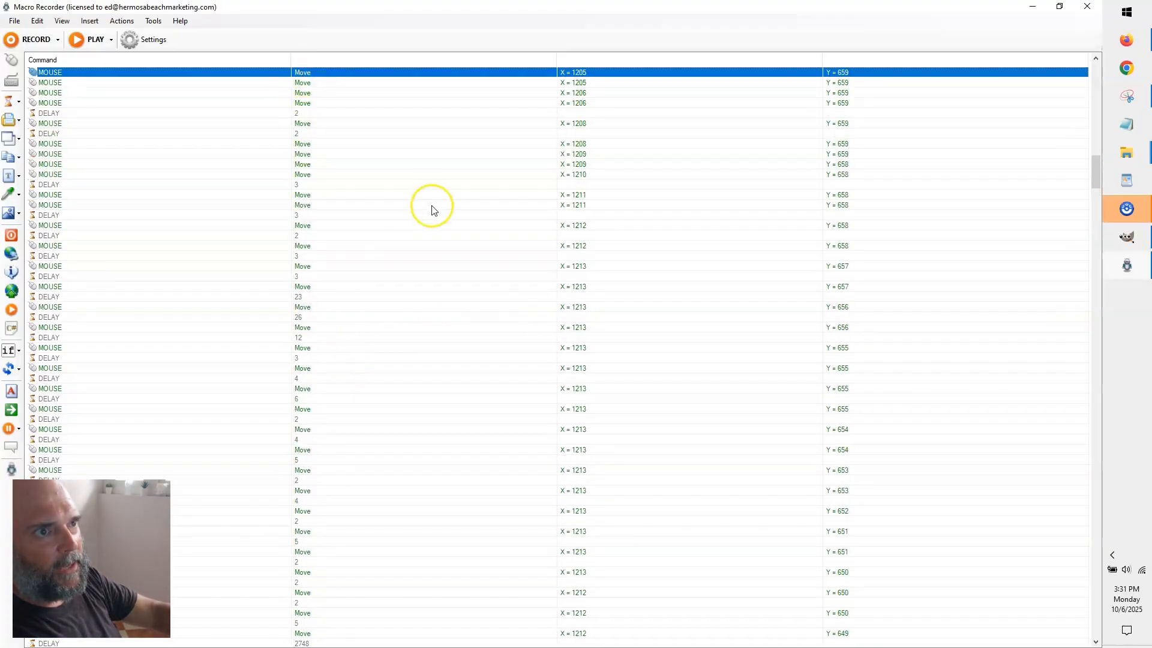
scroll(432, 205, up, 13)
scroll(432, 205, down, 13)
scroll(433, 210, down, 7)
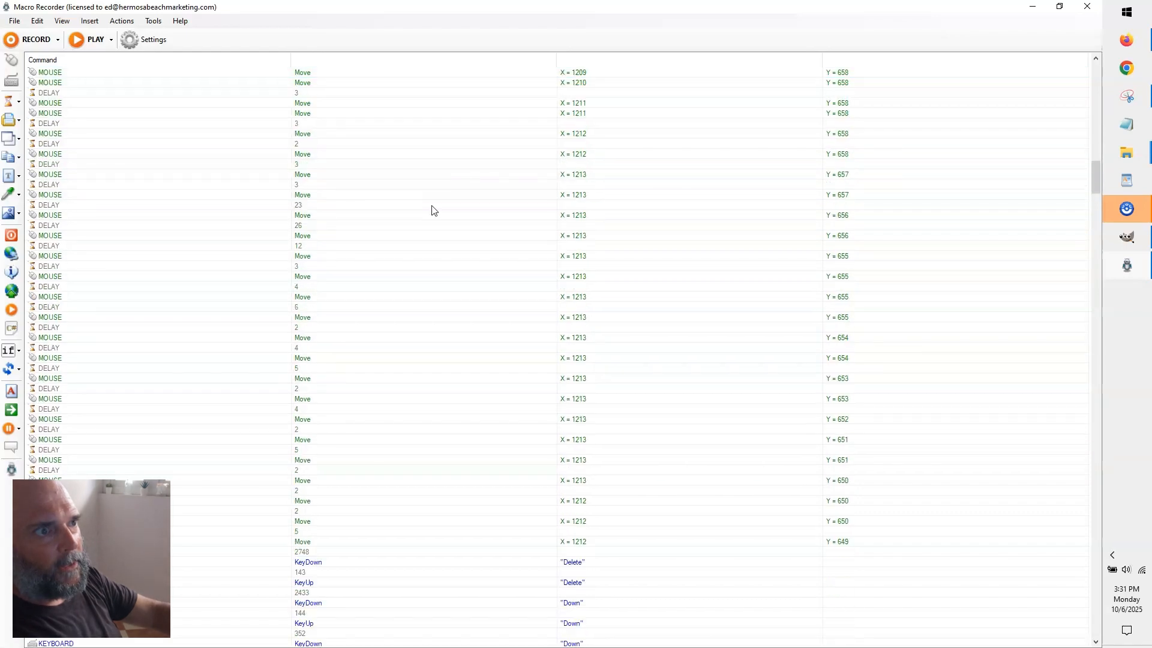
scroll(433, 210, up, 6)
scroll(433, 209, down, 2)
scroll(434, 210, up, 7)
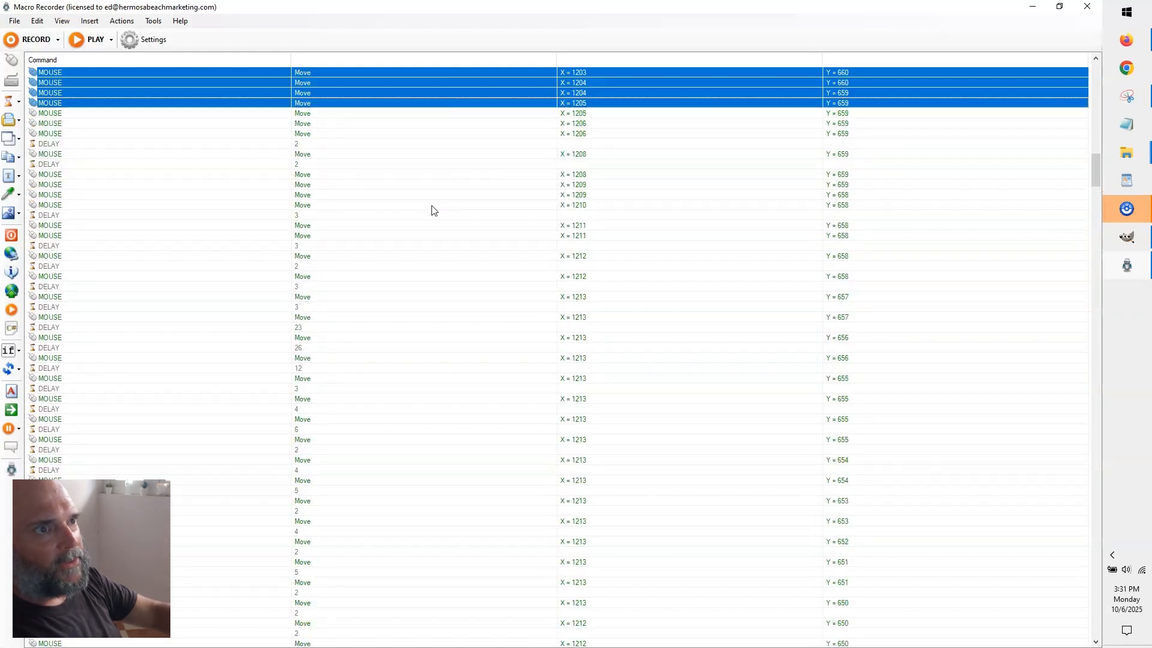
key(Delete)
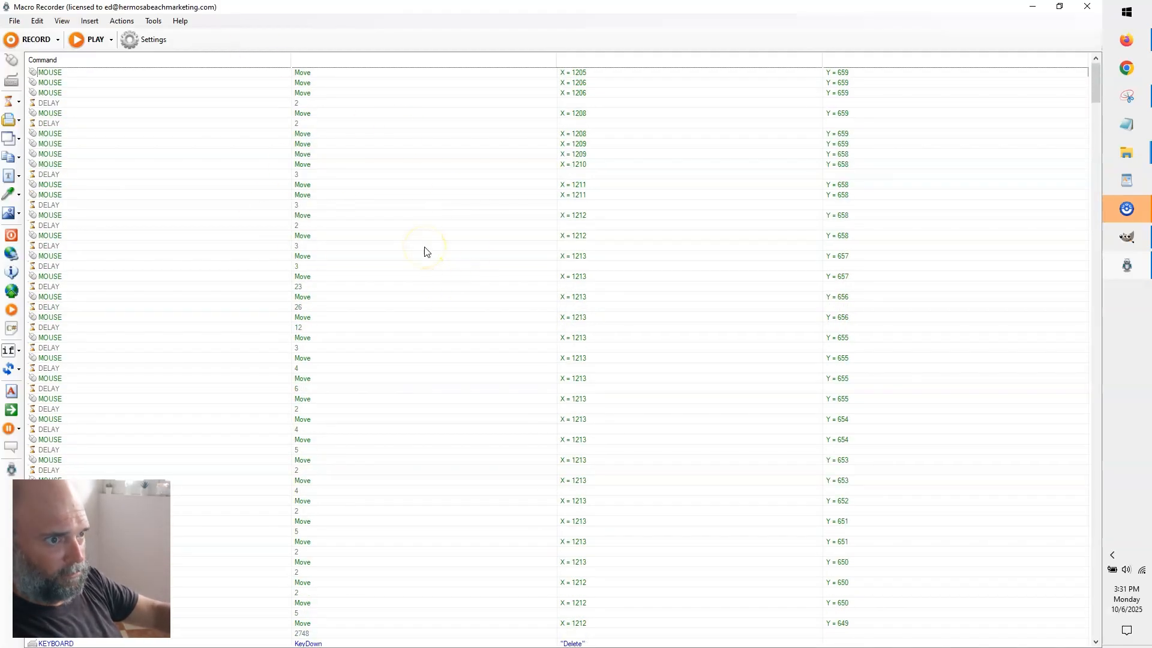
Delete the macro's trailing mouse-move and delay commands, from X = 1139, Y = 610 to X = 207, Y = 17.
scroll(427, 270, down, 14)
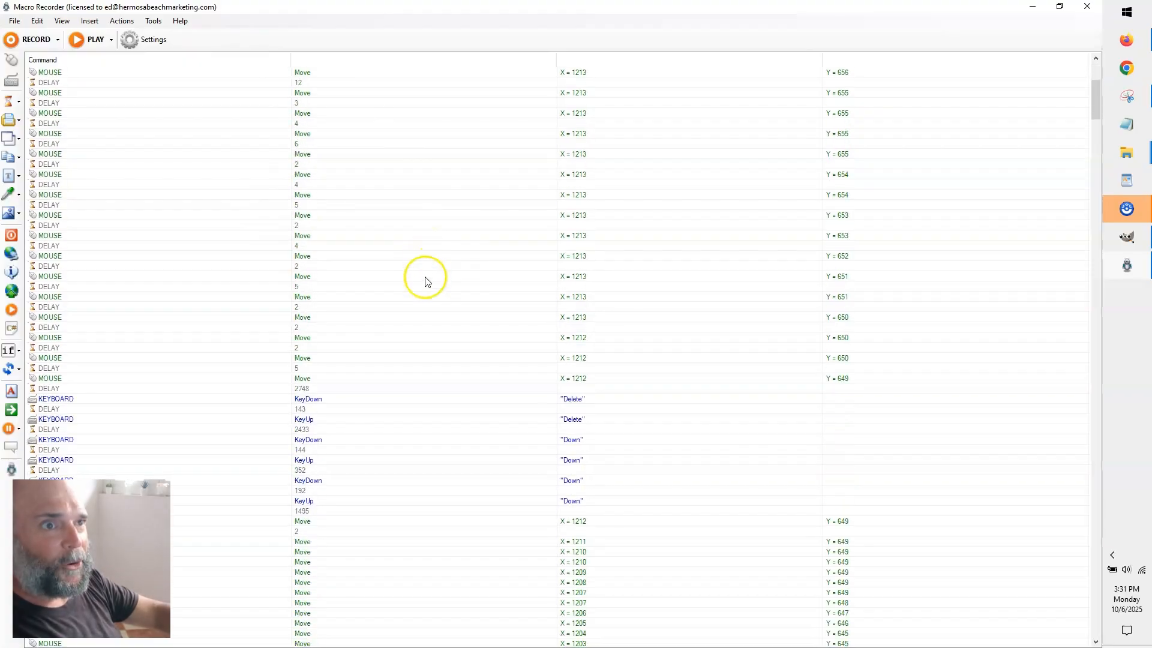
scroll(424, 291, down, 5)
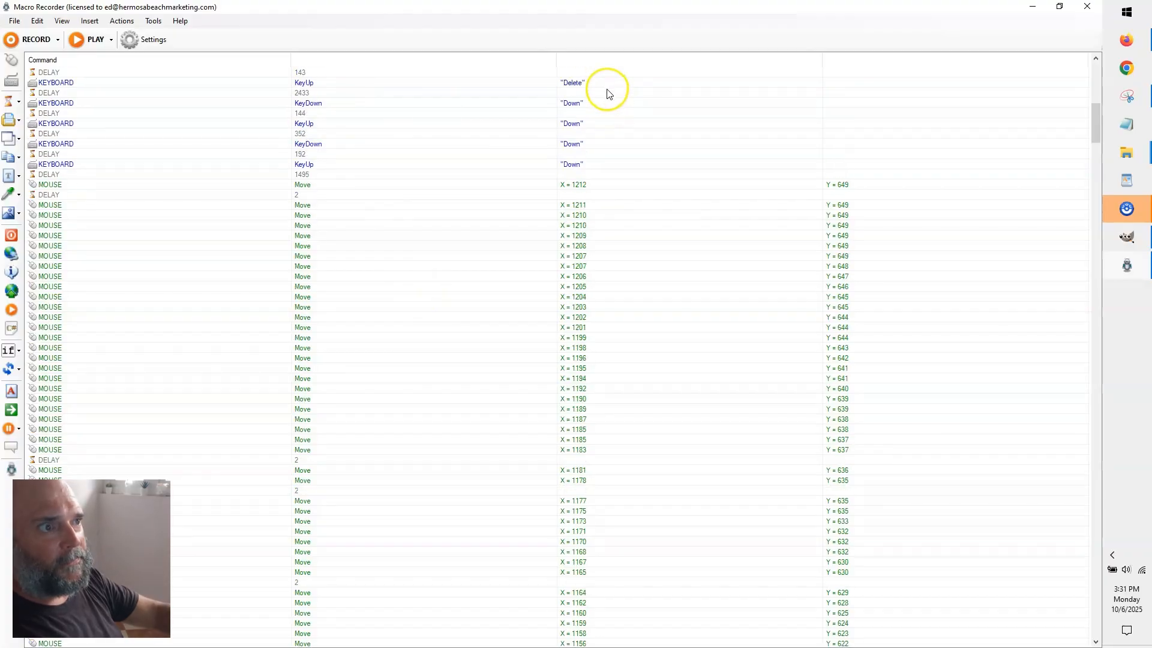
scroll(610, 93, up, 1)
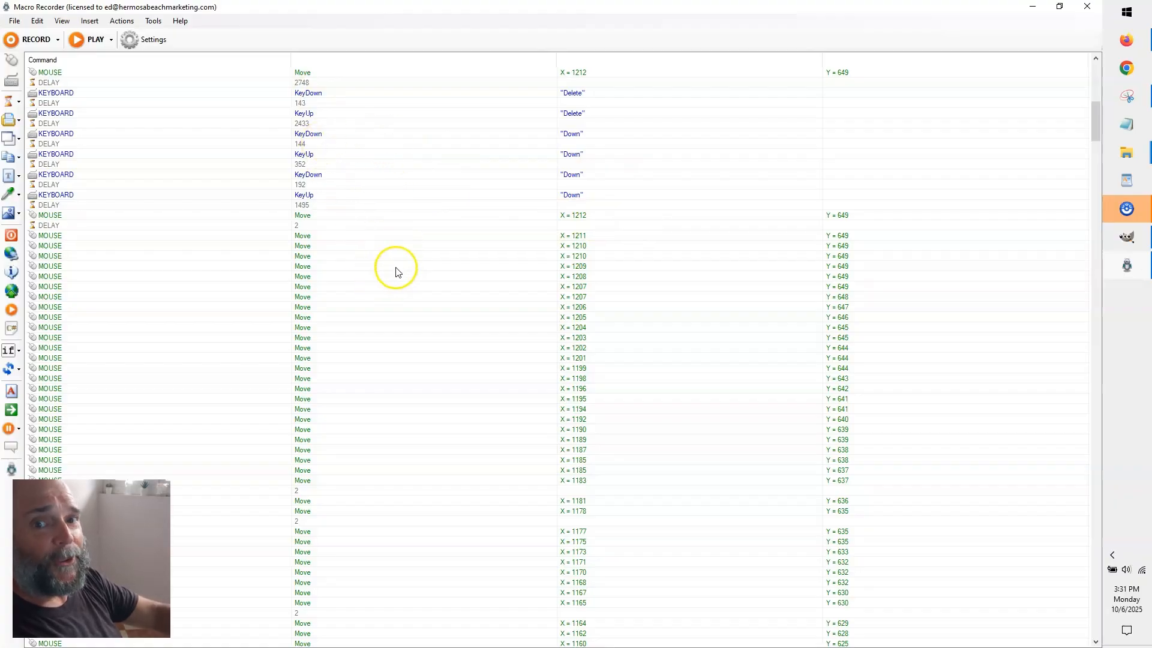
scroll(363, 258, down, 5)
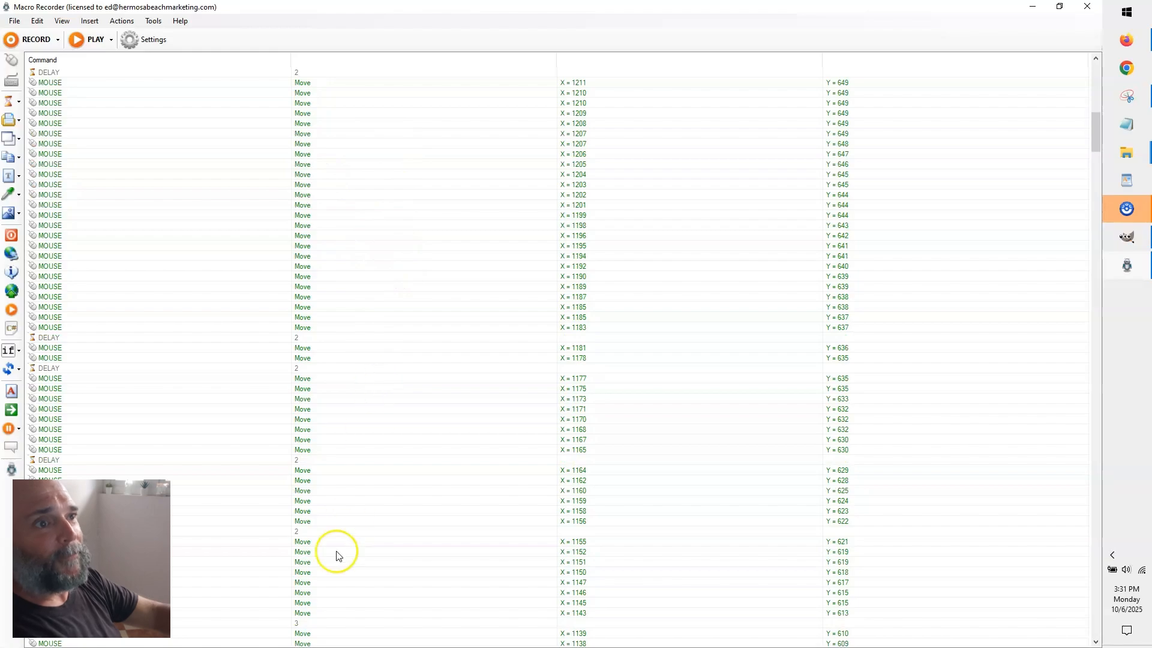
click(301, 635)
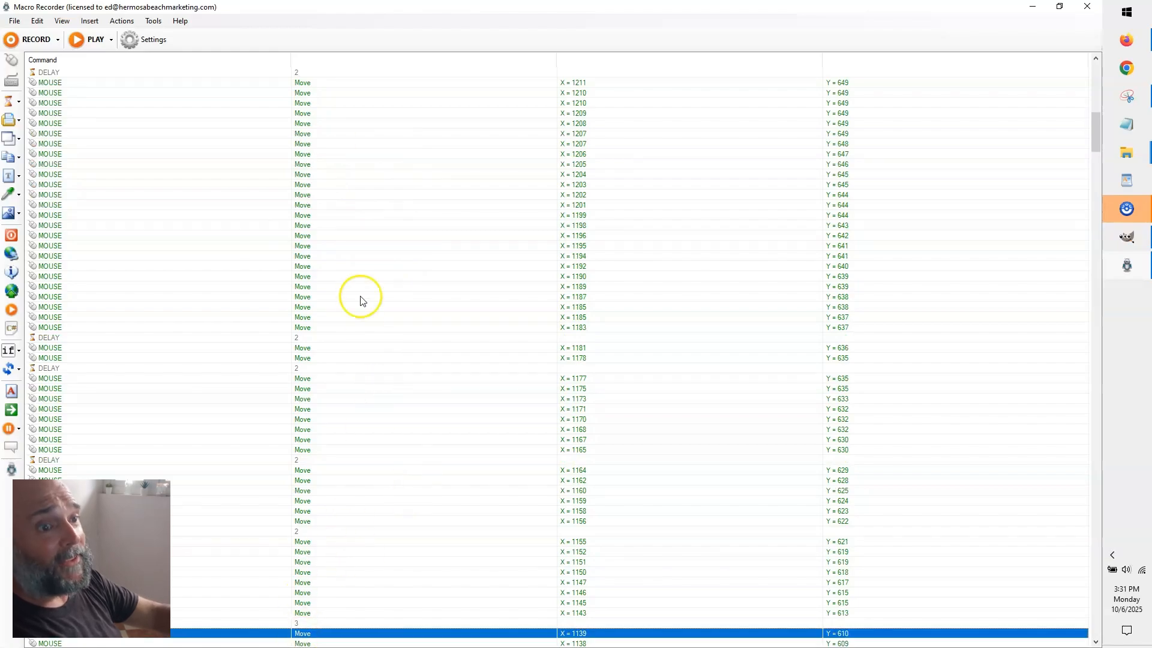
scroll(362, 311, up, 5)
scroll(367, 368, down, 20)
scroll(369, 370, down, 20)
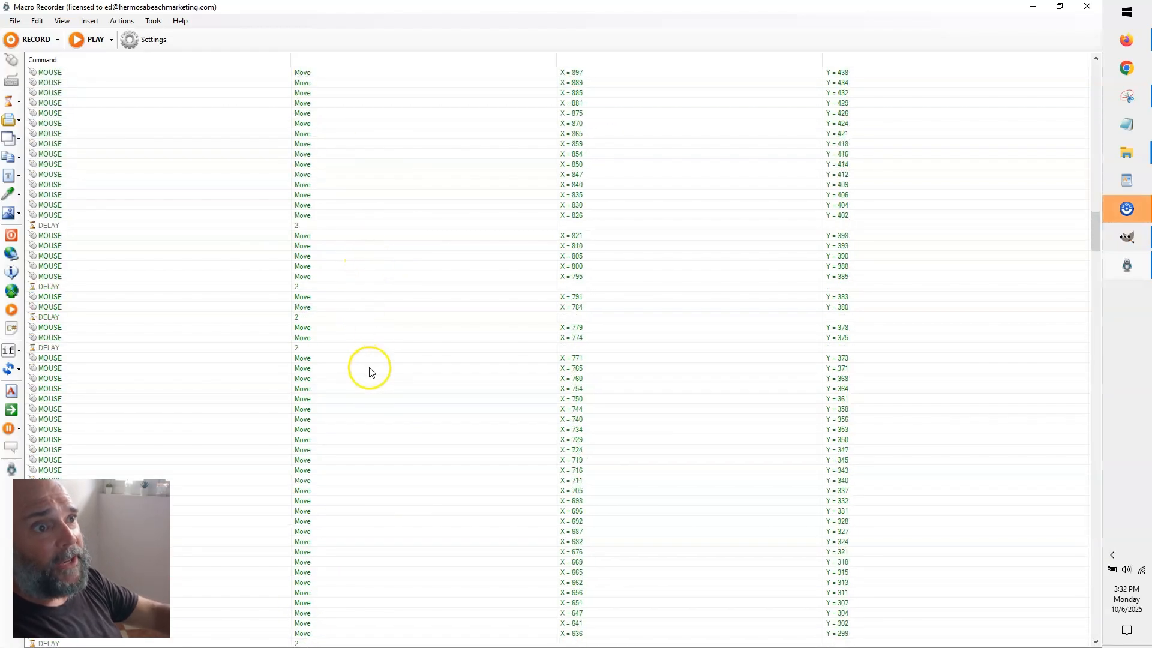
scroll(370, 373, down, 20)
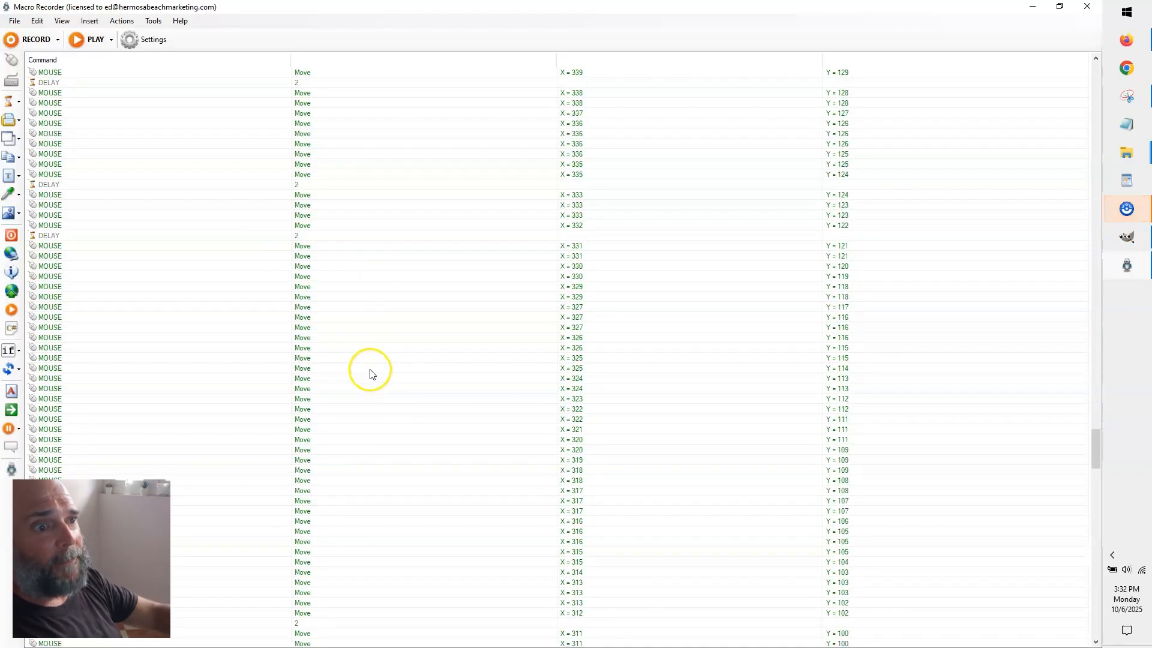
scroll(371, 373, down, 12)
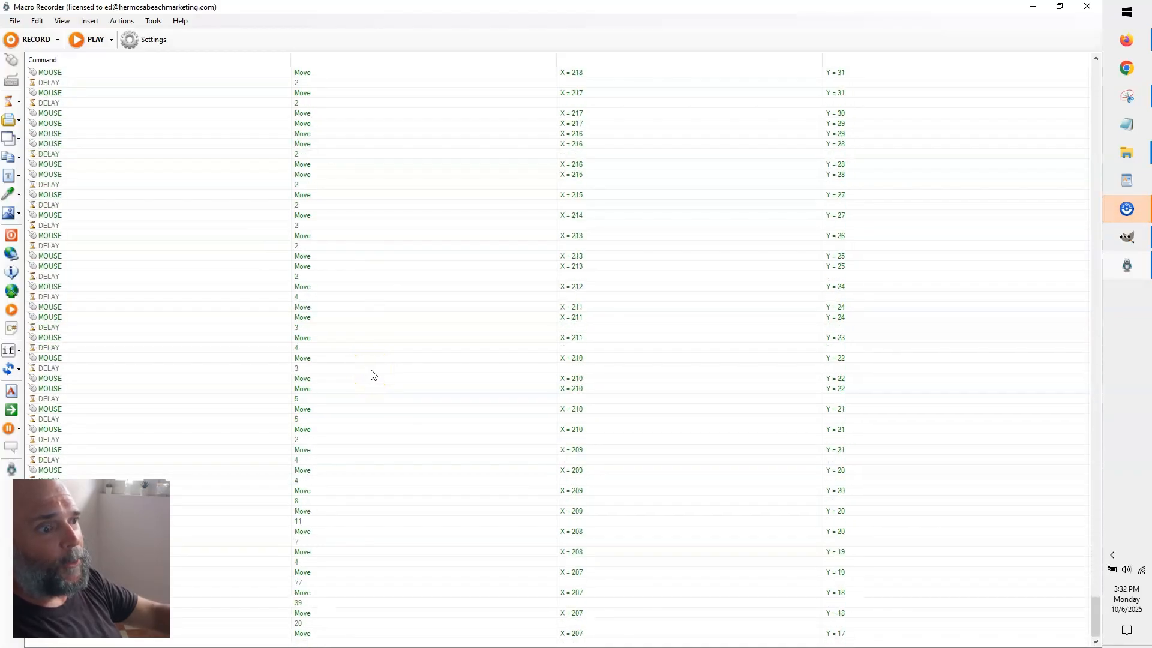
shift+click(306, 634)
key(Delete)
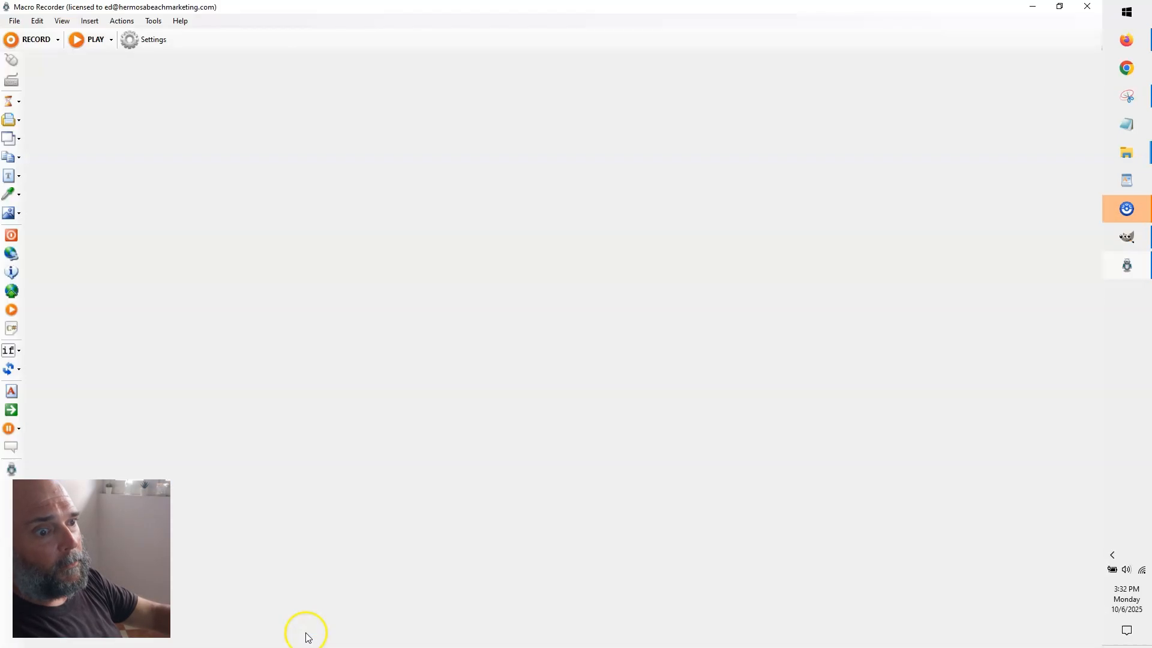
scroll(365, 416, up, 1)
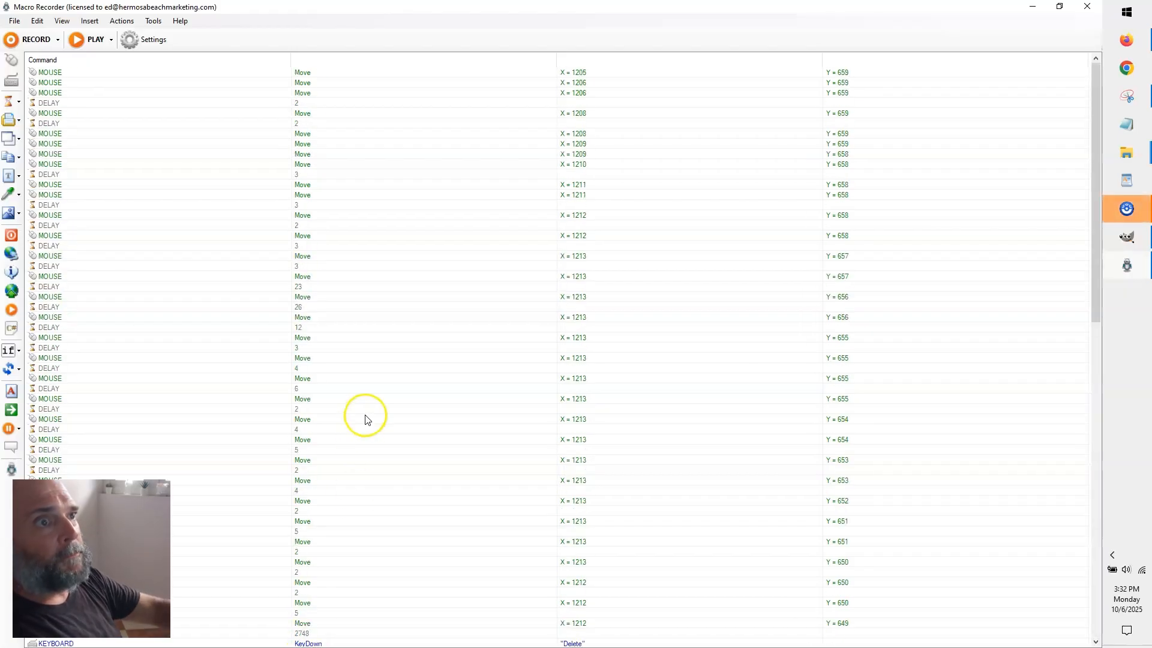
Play the trimmed macro with 2000 playbacks over GIMP, pause and abort it, and return to its command list.
click(87, 42)
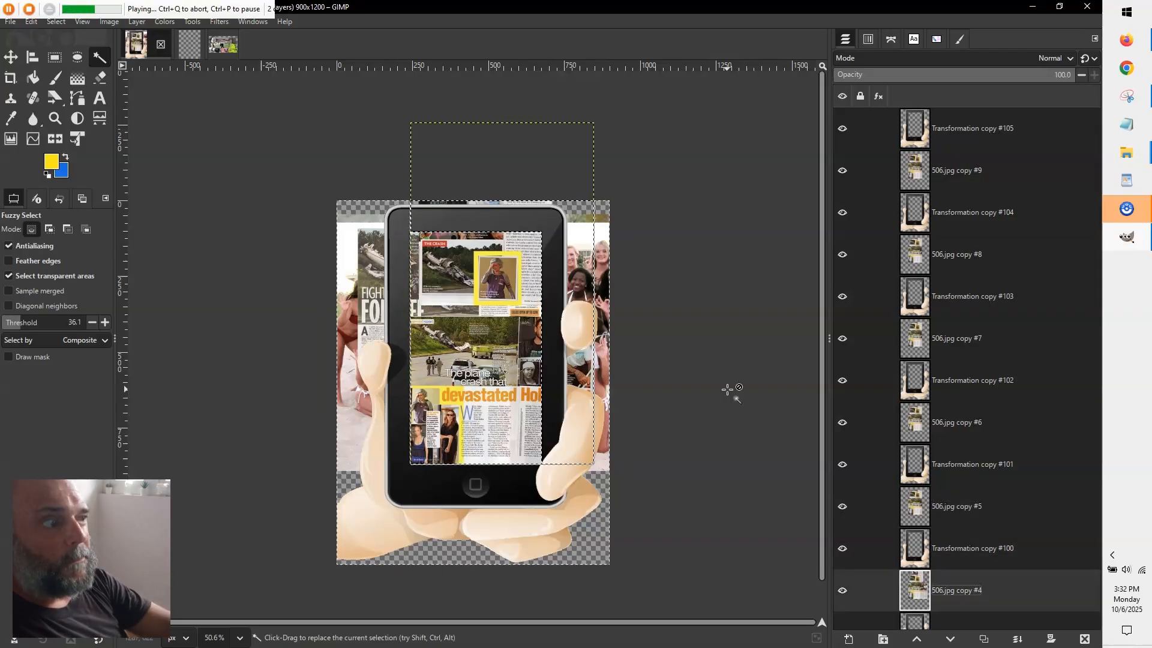
click(727, 390)
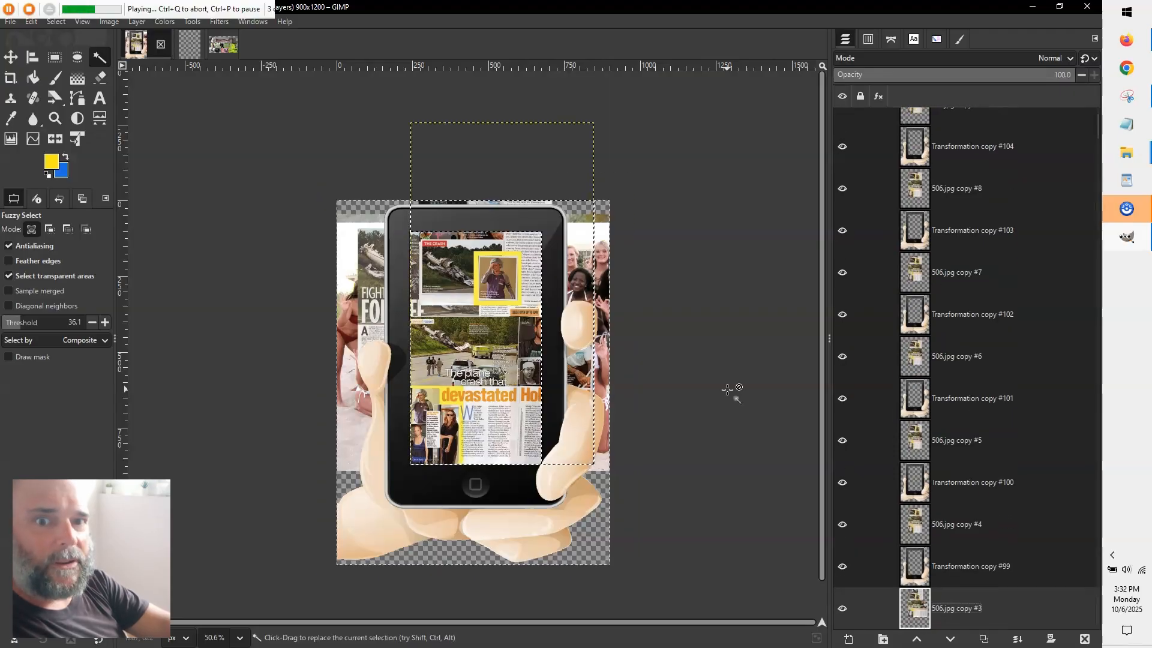
click(727, 390)
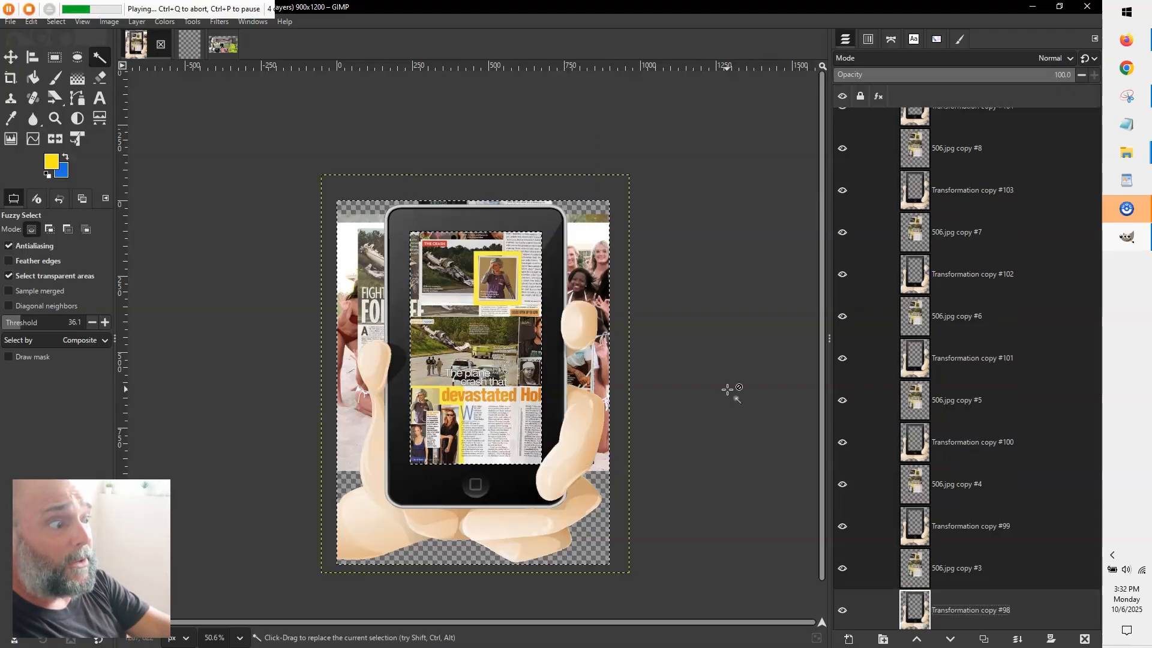
key(ctrl+p)
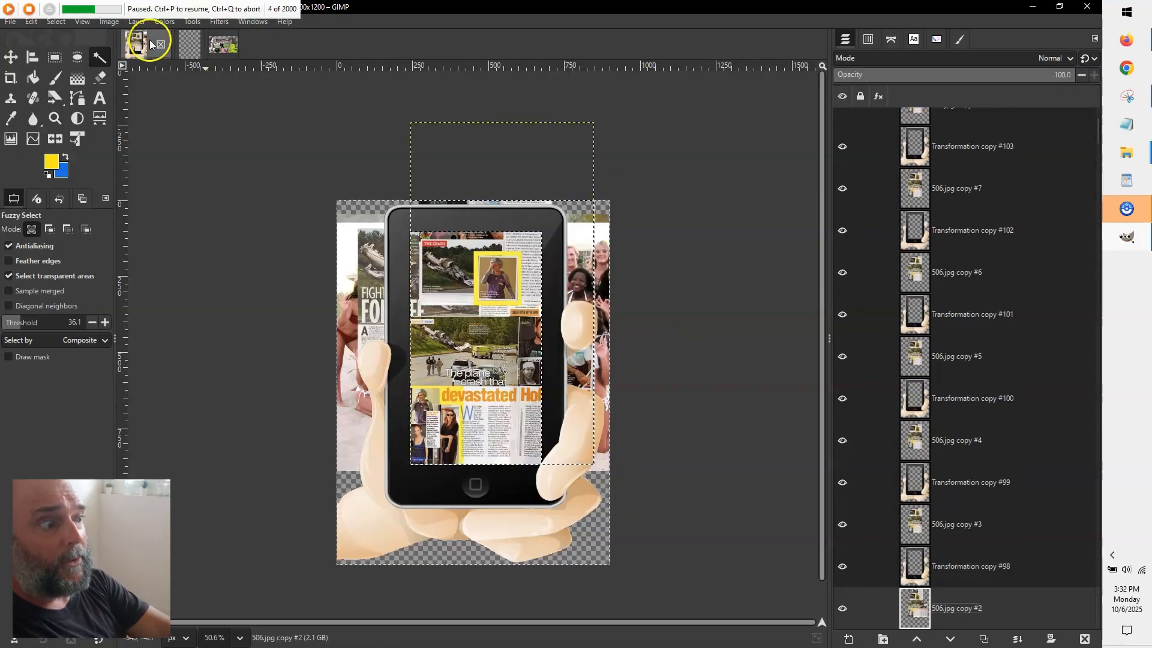
key(ctrl+q)
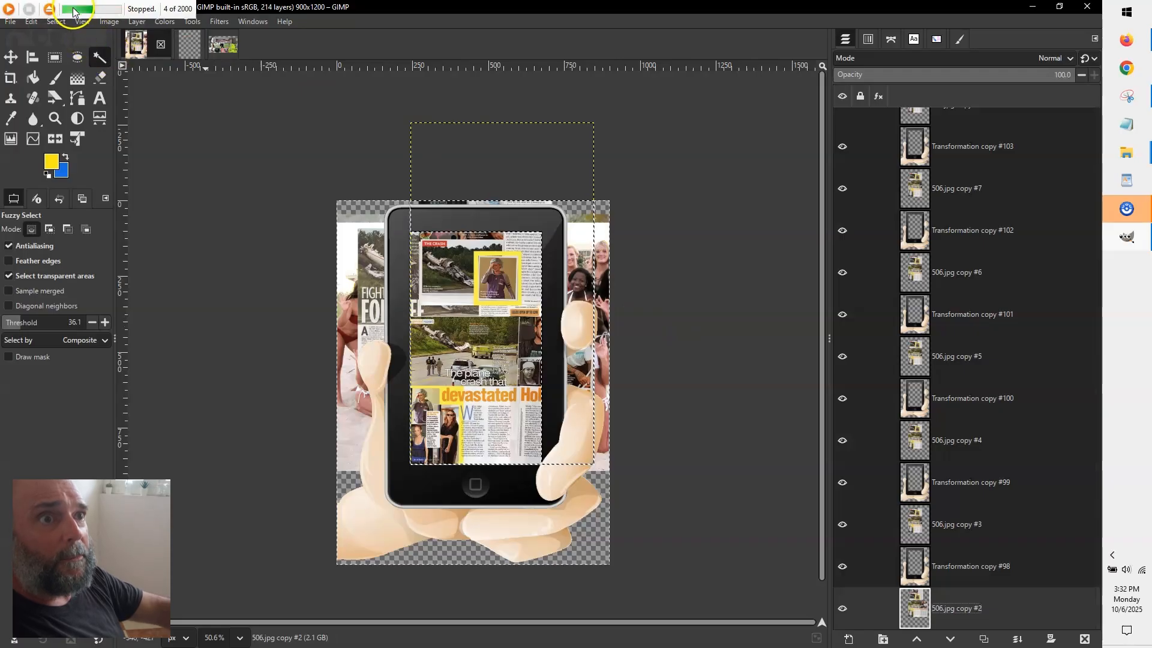
click(48, 10)
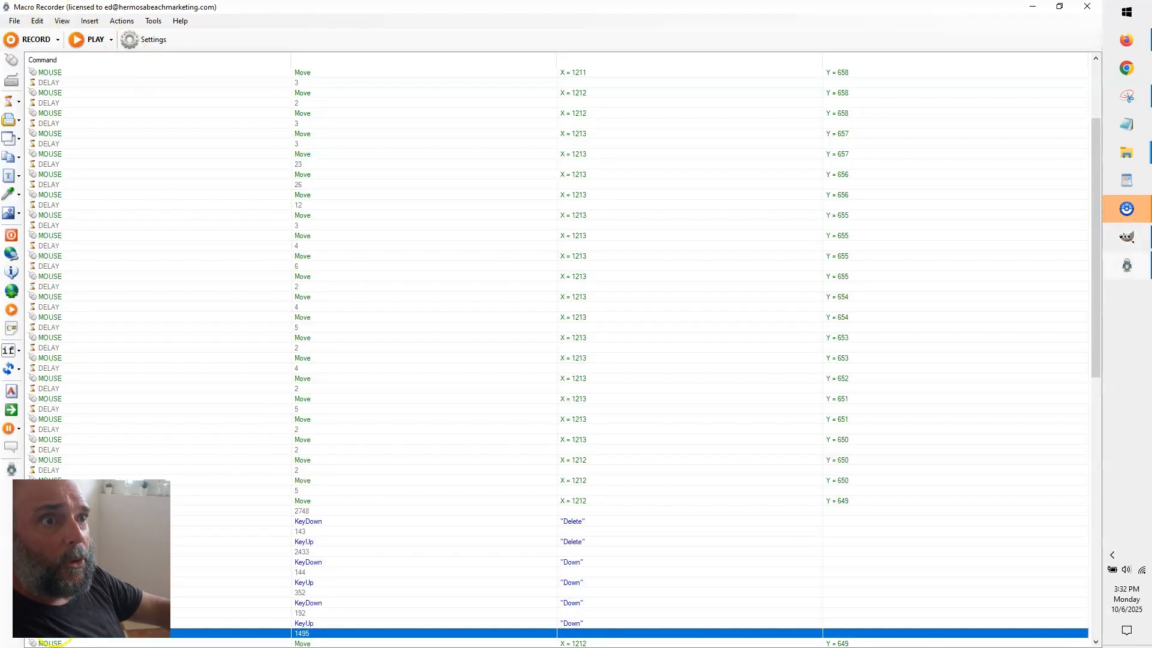
Examine the recorded mouse moves, delays and Delete and Down key commands in the macro's command list.
key(alt+Tab)
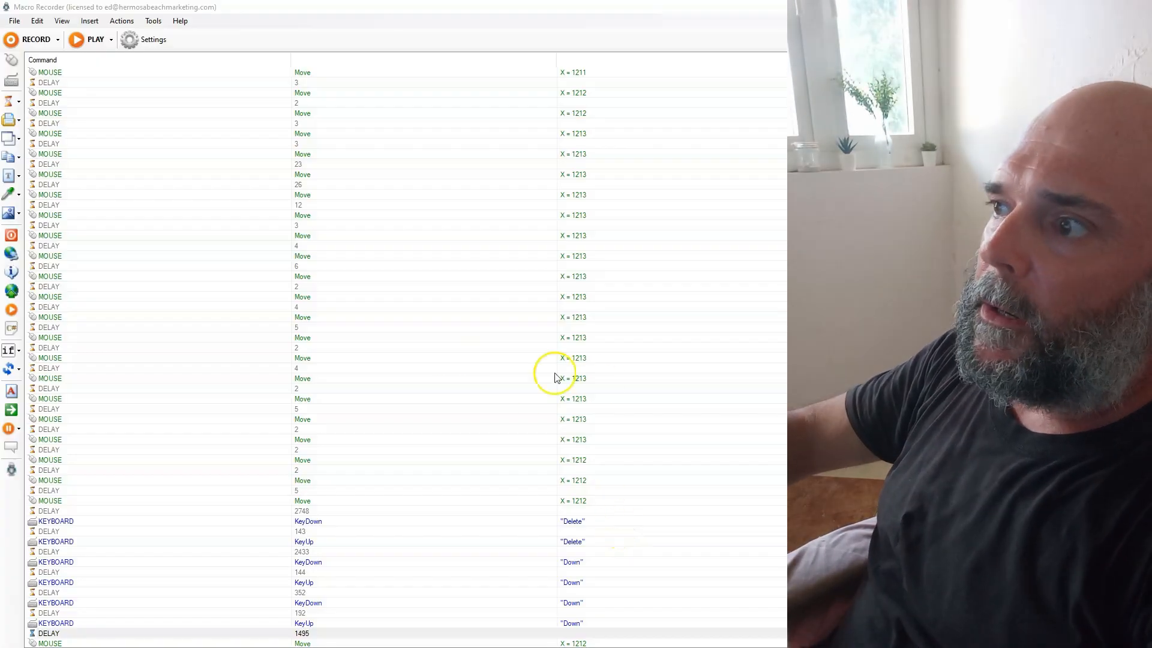
scroll(606, 385, down, 16)
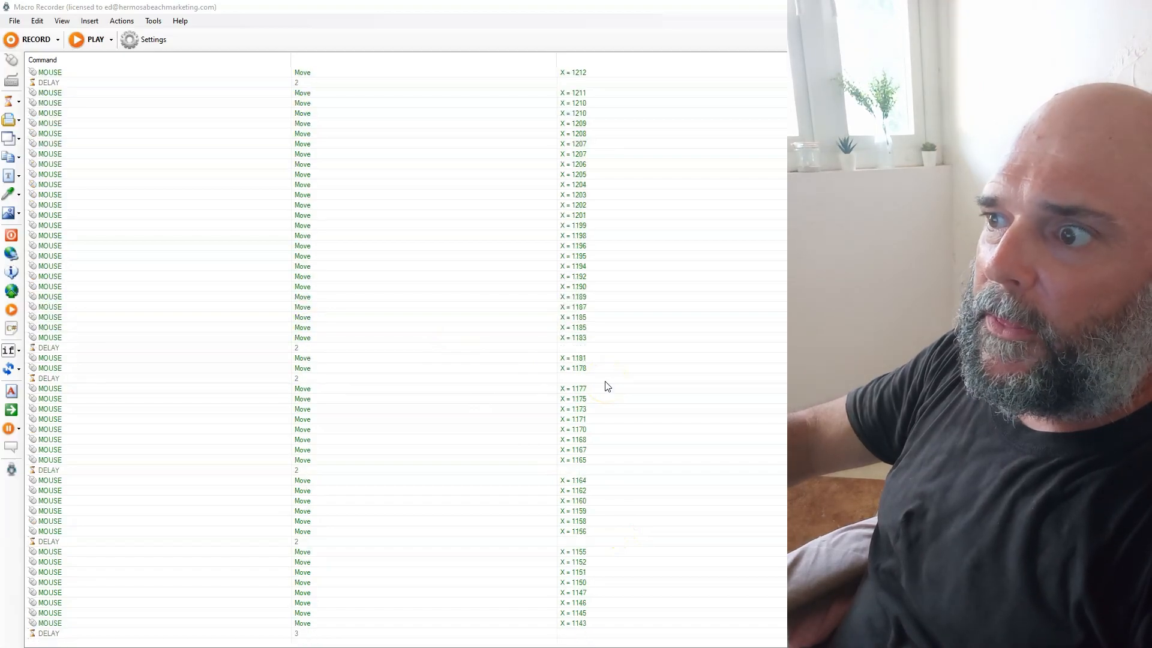
click(606, 385)
scroll(606, 385, up, 20)
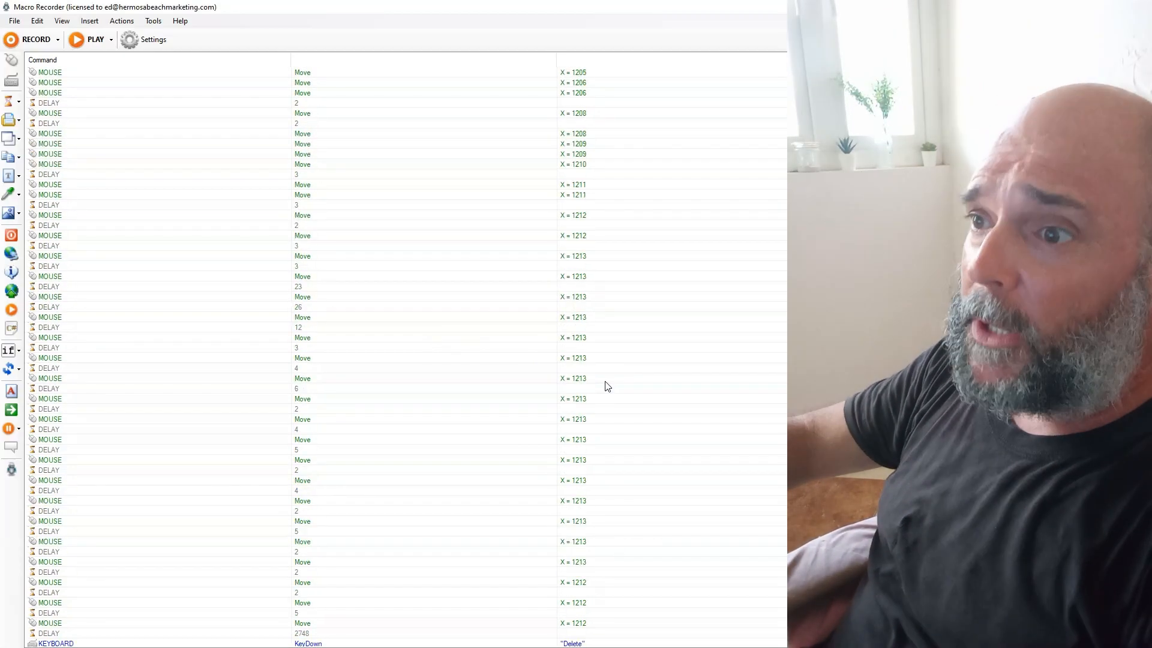
scroll(391, 327, down, 5)
scroll(394, 332, down, 2)
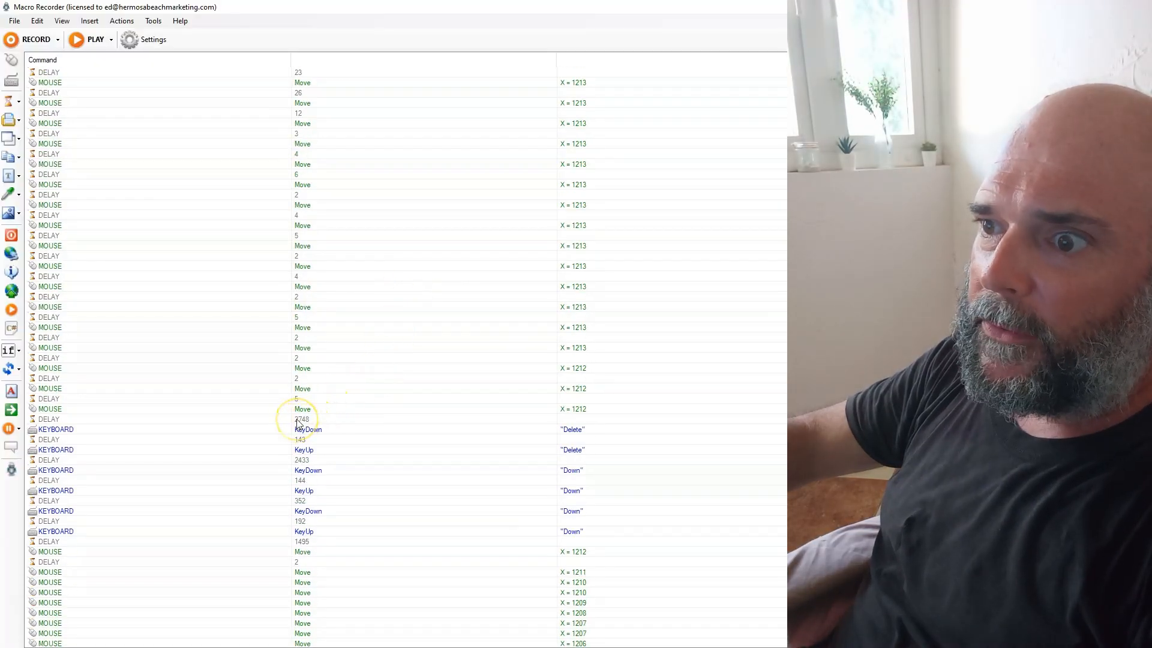
scroll(298, 423, down, 3)
scroll(332, 443, up, 3)
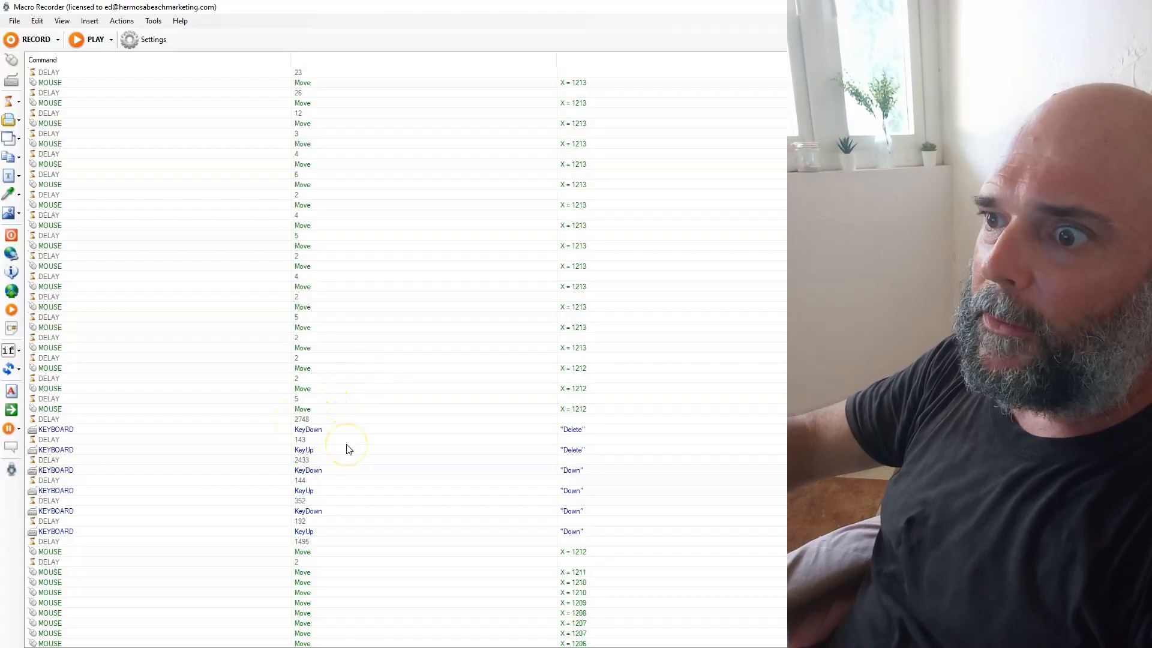
scroll(348, 449, up, 7)
scroll(347, 450, down, 8)
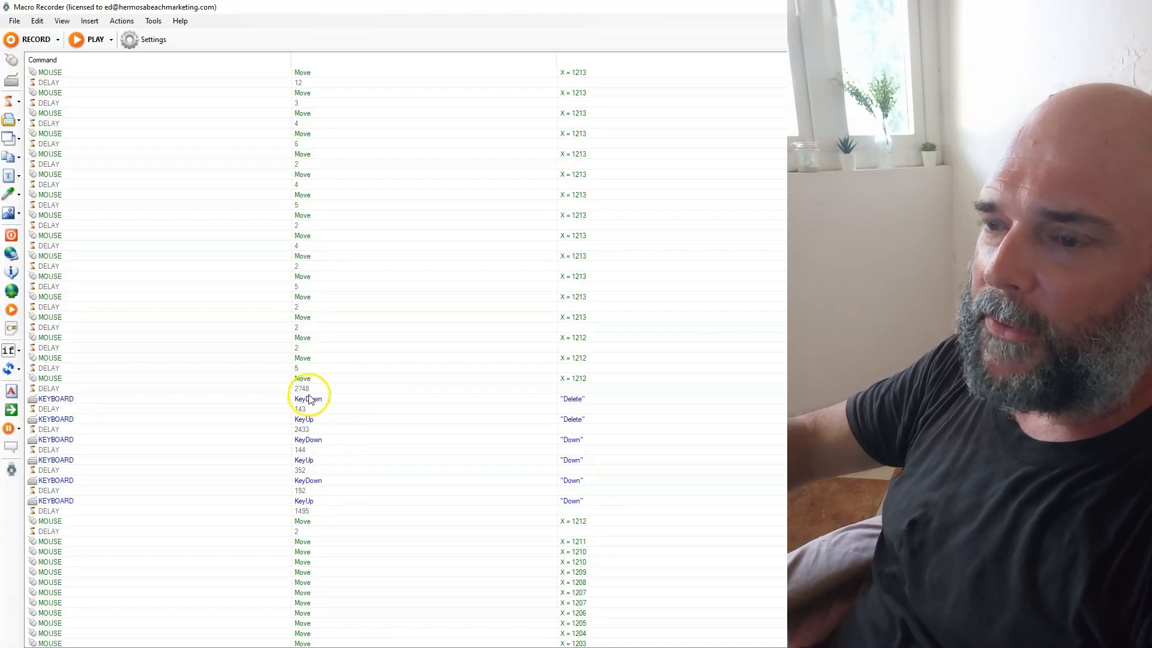
scroll(372, 411, up, 8)
Select all the macro's commands and bulk edit their delays to be not greater than 40 milliseconds.
click(372, 412)
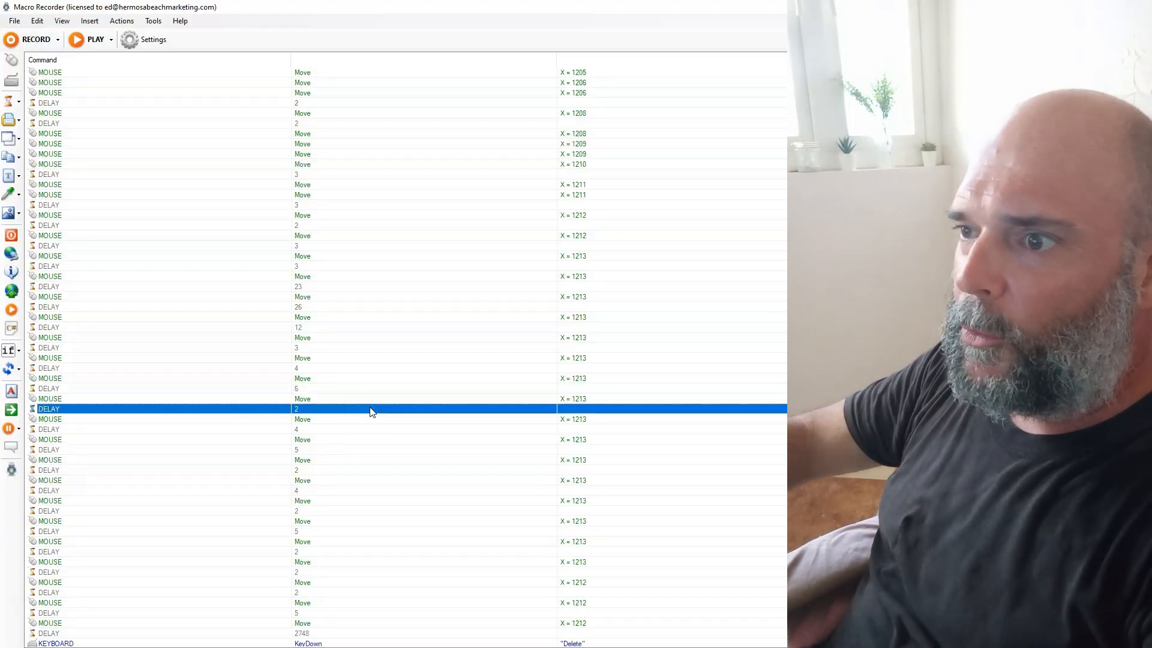
right_click(372, 412)
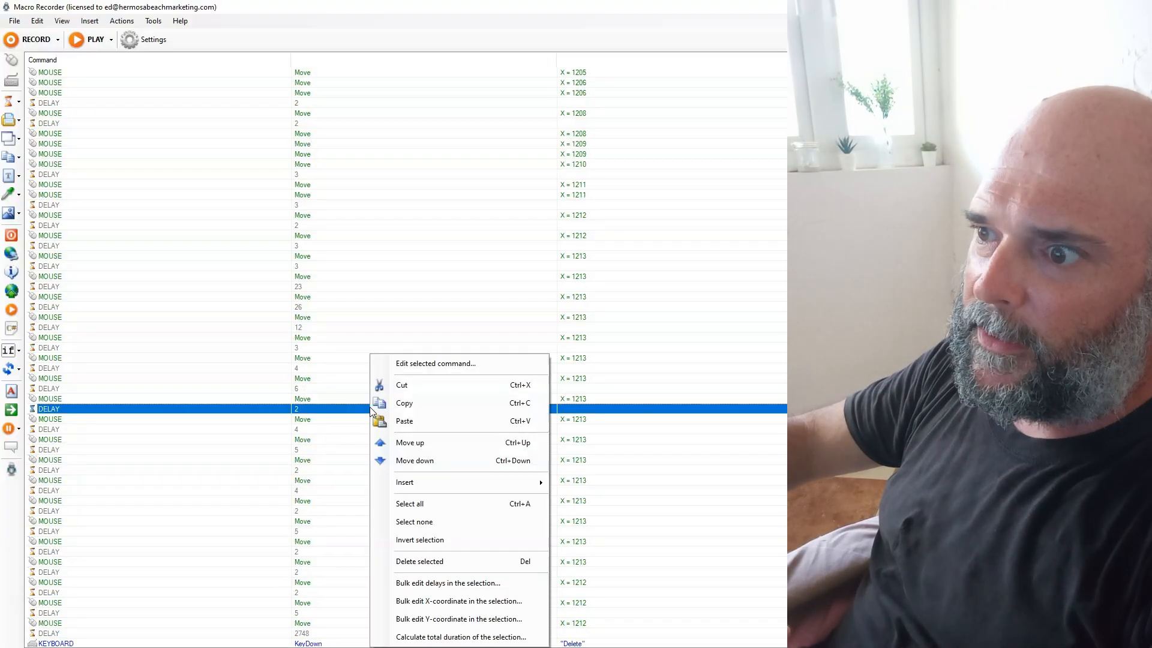
click(427, 505)
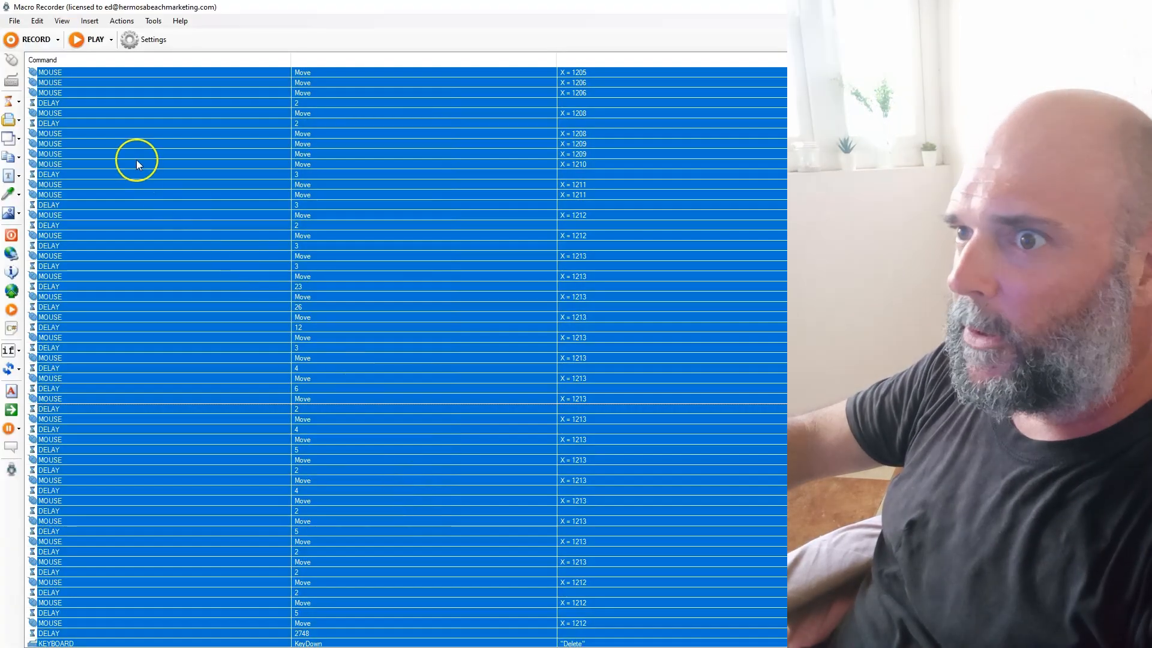
right_click(169, 174)
click(232, 399)
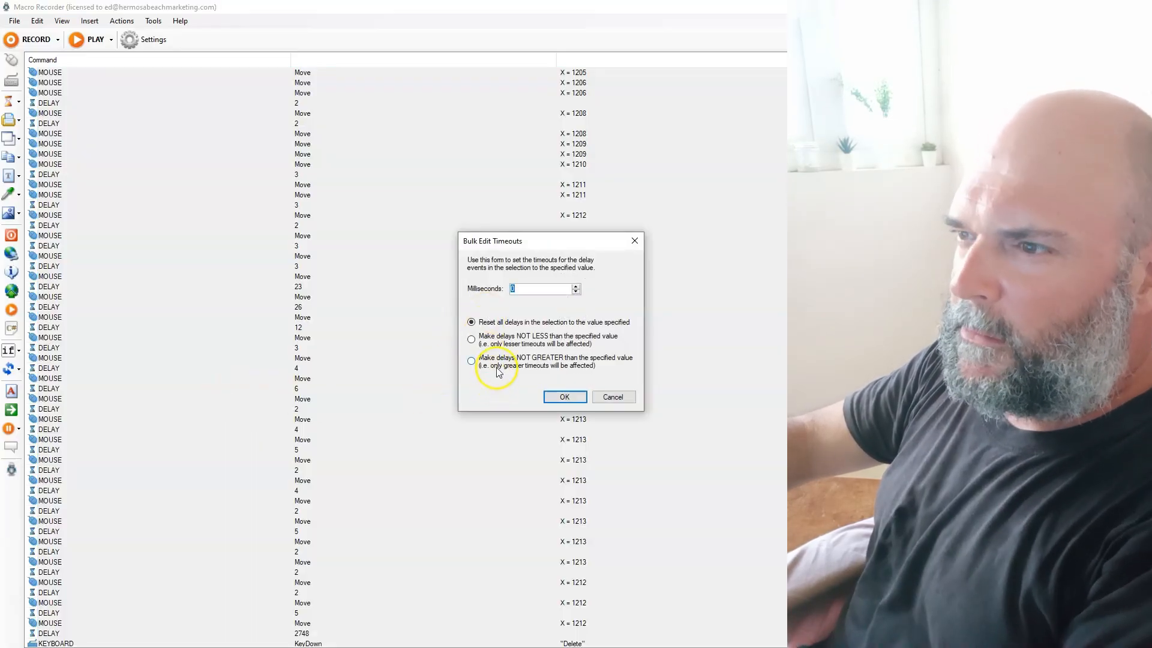
click(497, 369)
click(535, 291)
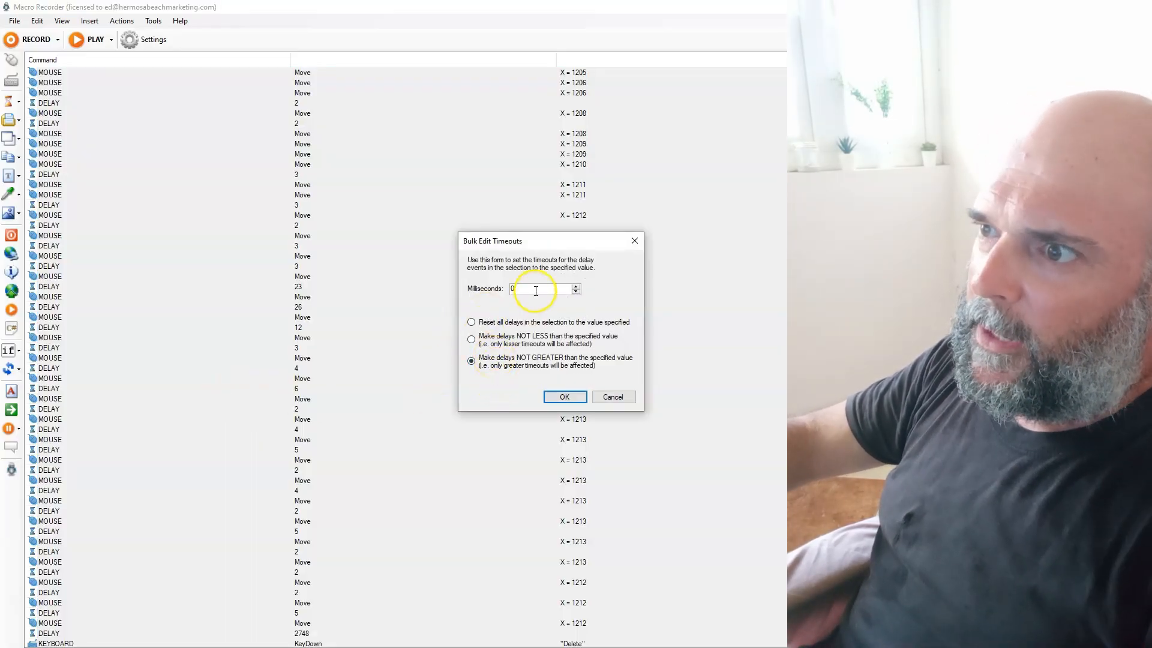
double_click(511, 289)
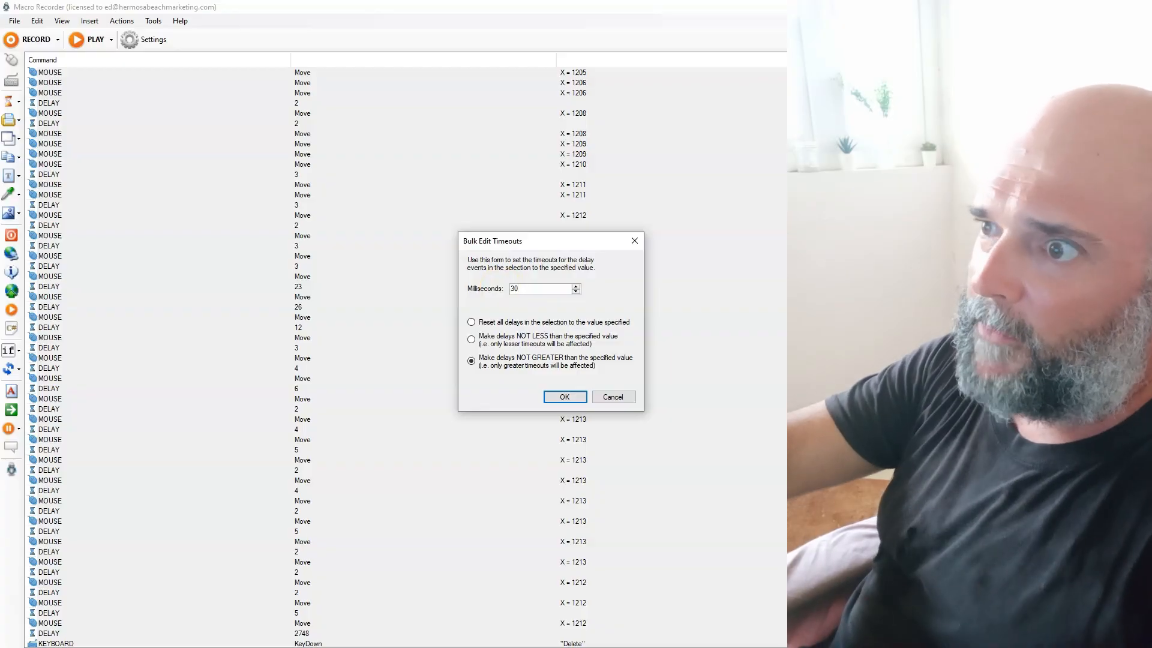
key(BackSpace)
key(BackSpace)
text(40)
key(Return)
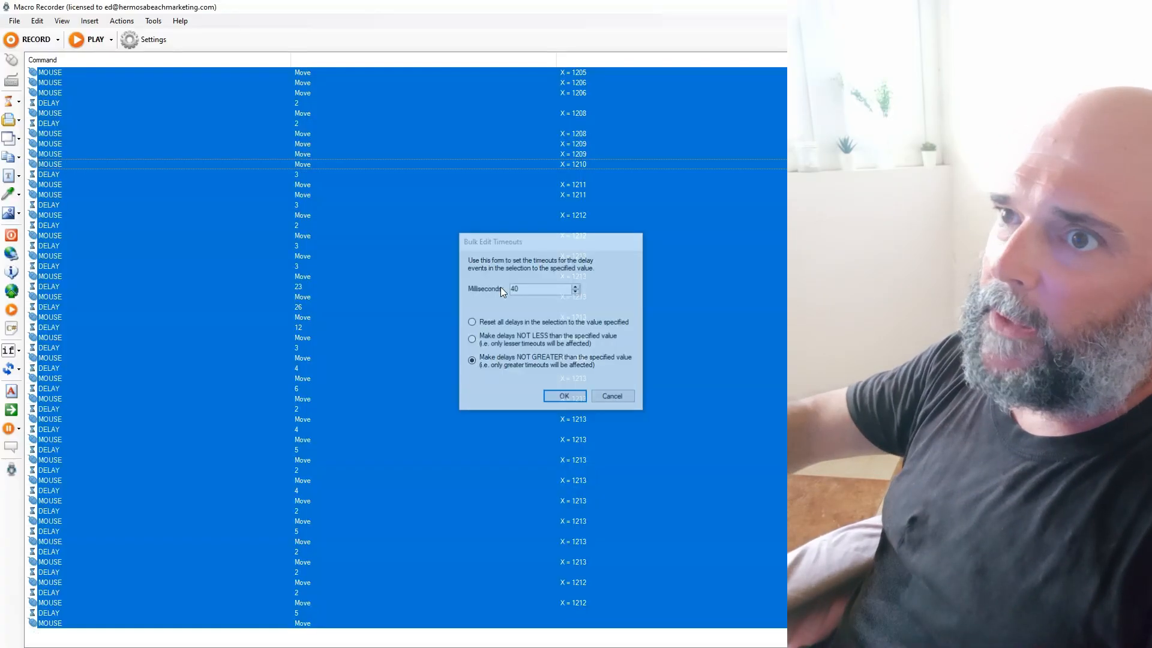
Play the macro with 100 playbacks over GIMP, replay it, pause and stop the second run, and close the playback controls.
click(111, 40)
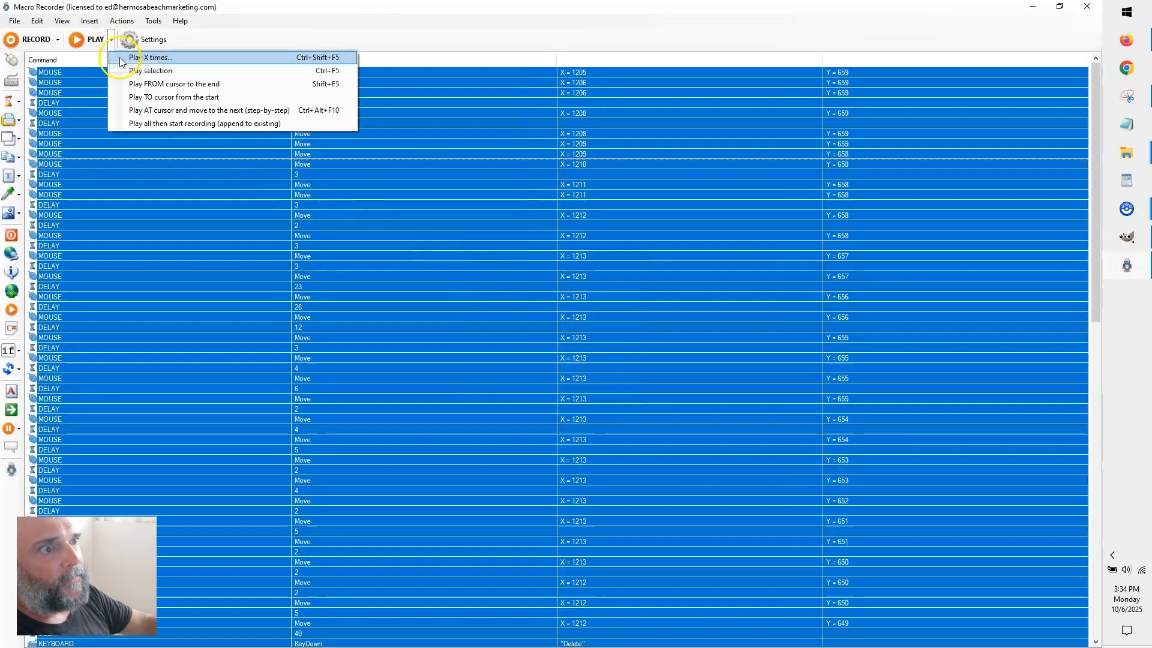
click(120, 57)
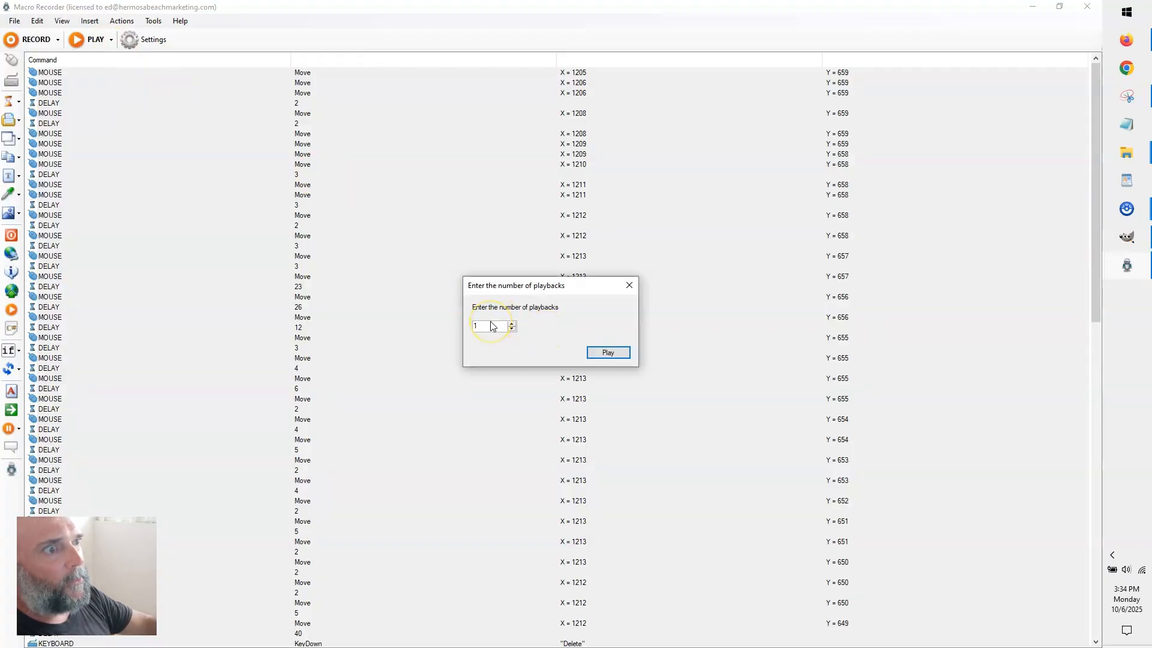
key(Return)
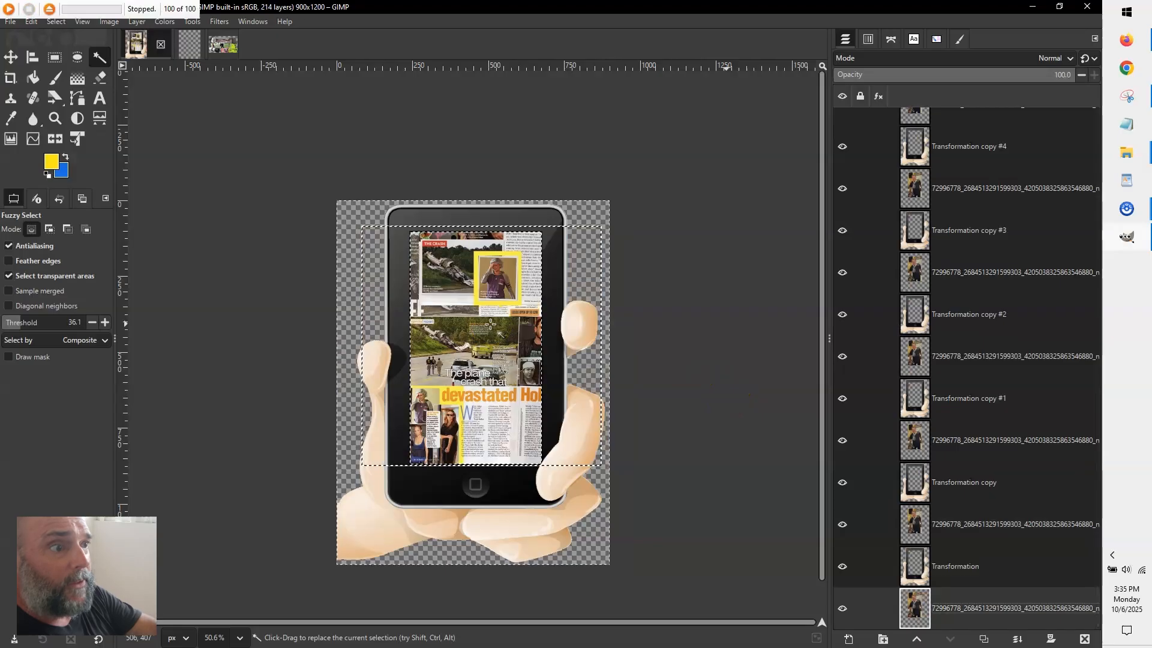
key(ctrl+p)
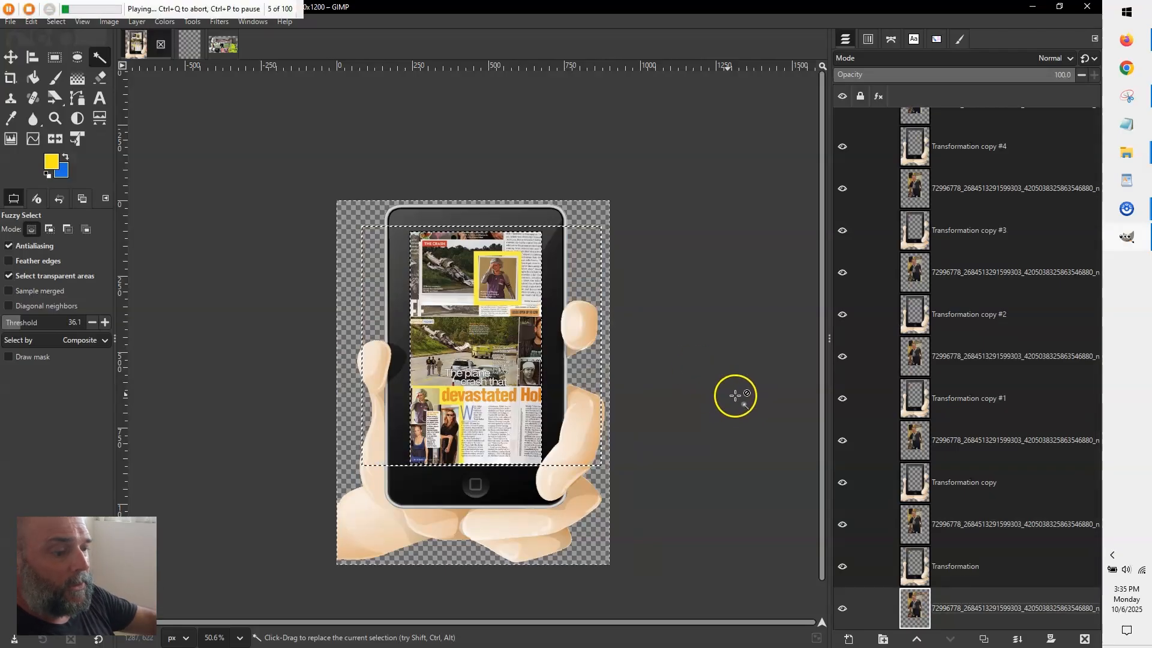
key(ctrl+p)
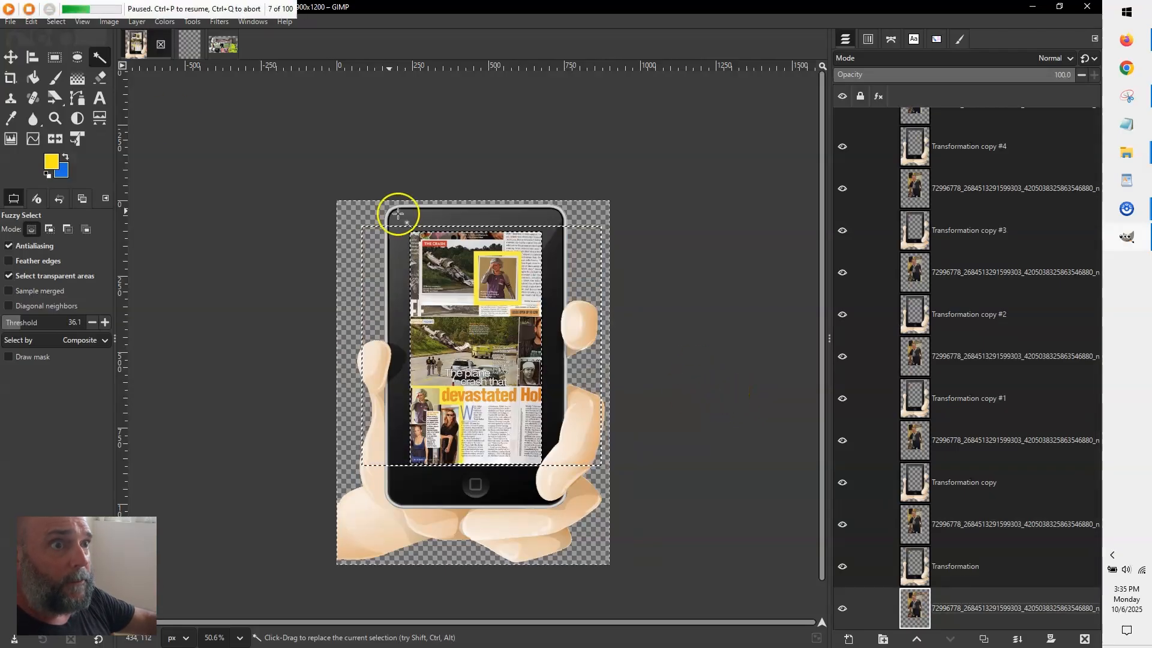
click(28, 10)
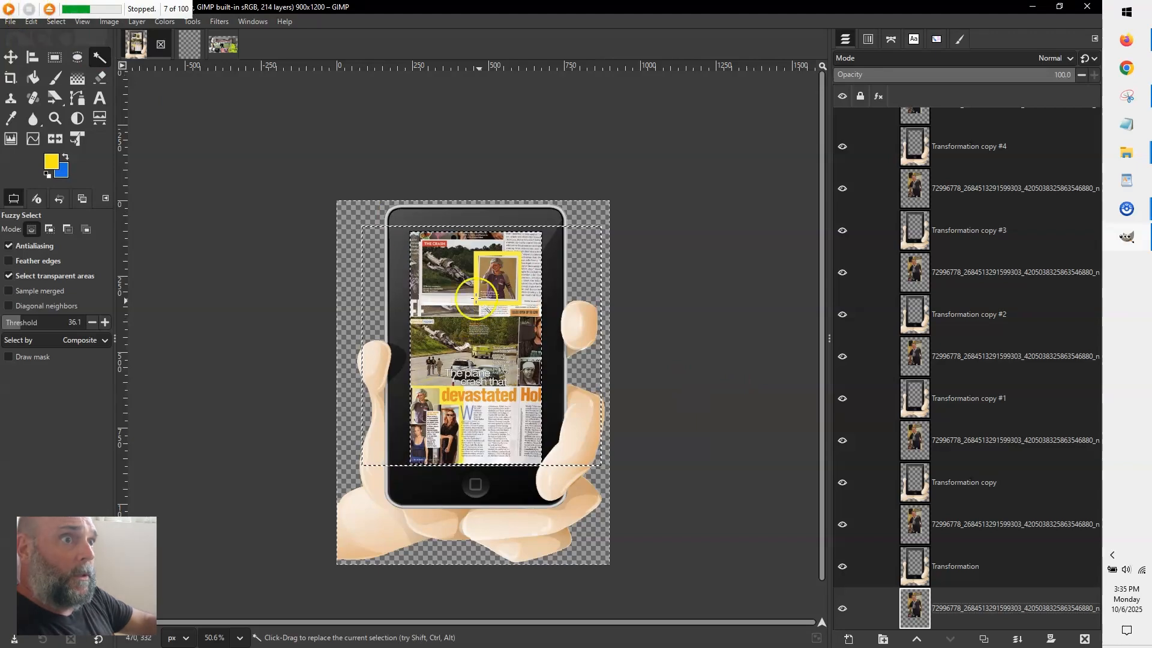
click(49, 10)
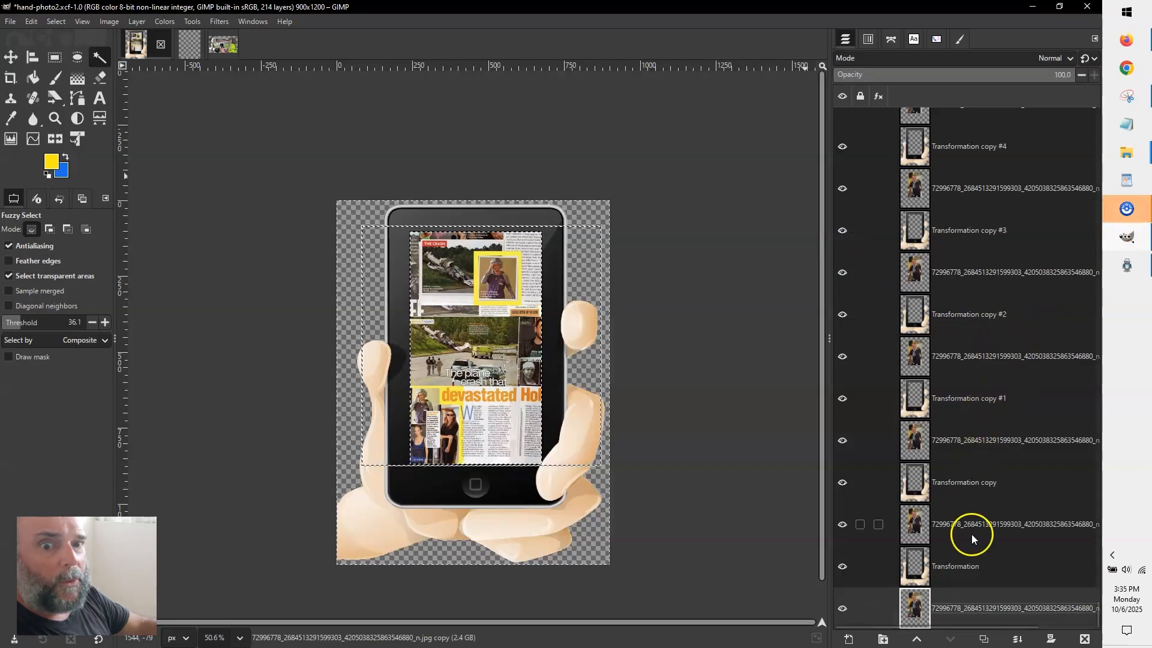
Try to select the Transformation layer and its copies through Transformation copy #4 together for merging down.
click(957, 558)
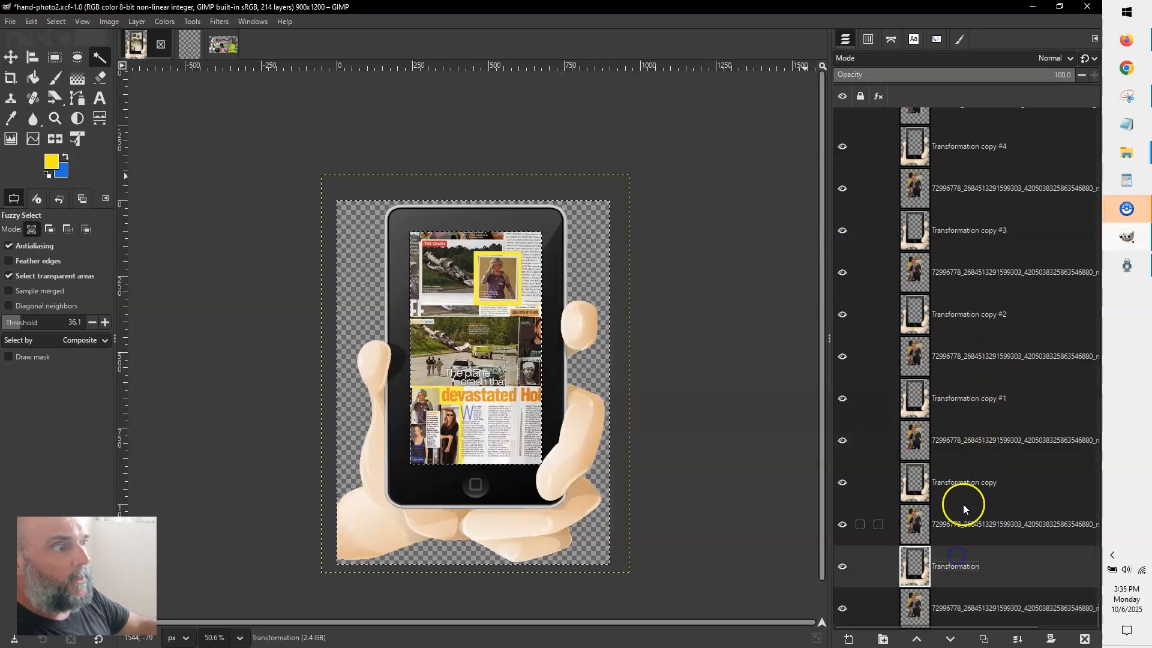
ctrl+click(961, 481)
ctrl+click(966, 400)
ctrl+click(968, 314)
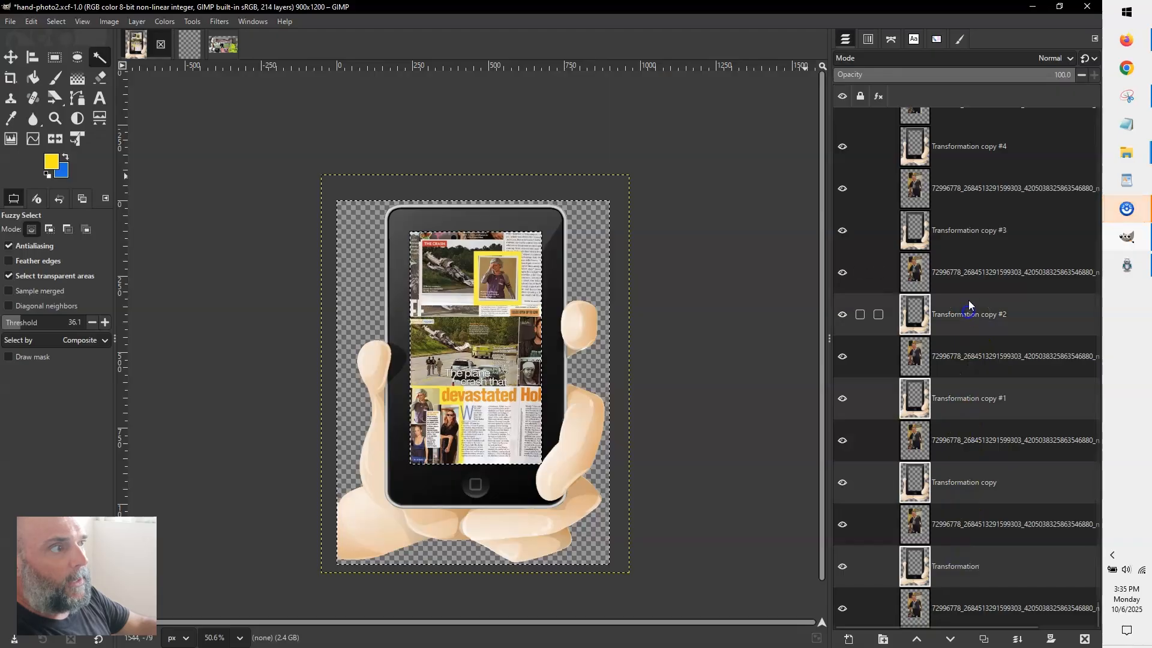
ctrl+click(973, 238)
ctrl+click(974, 152)
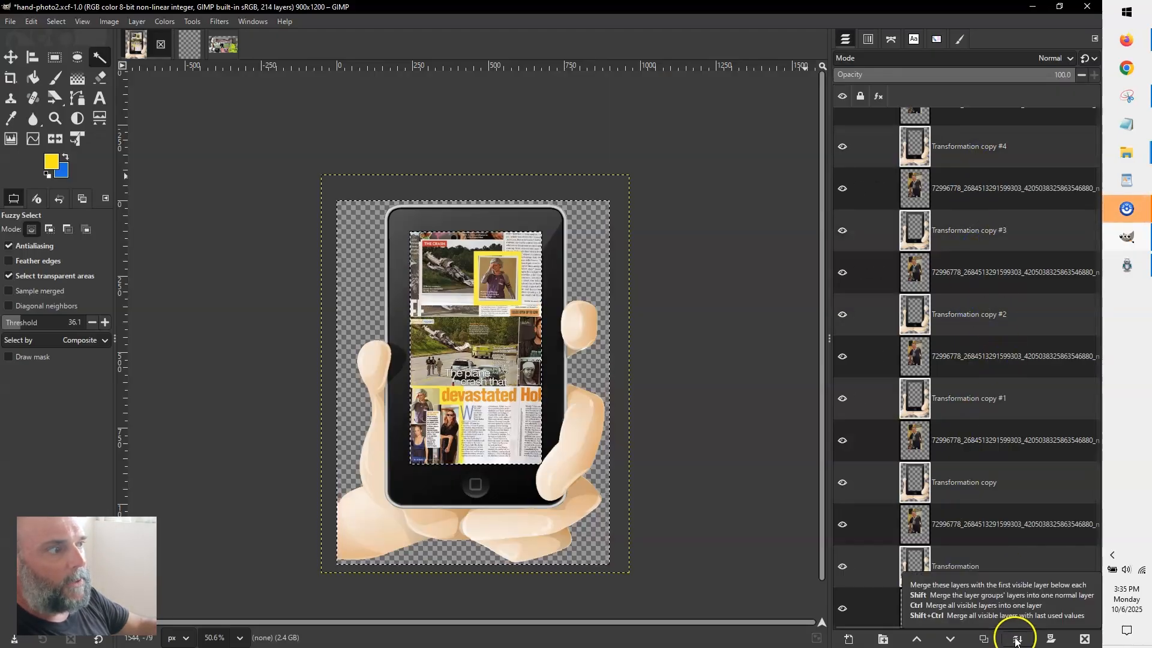
right_click(969, 473)
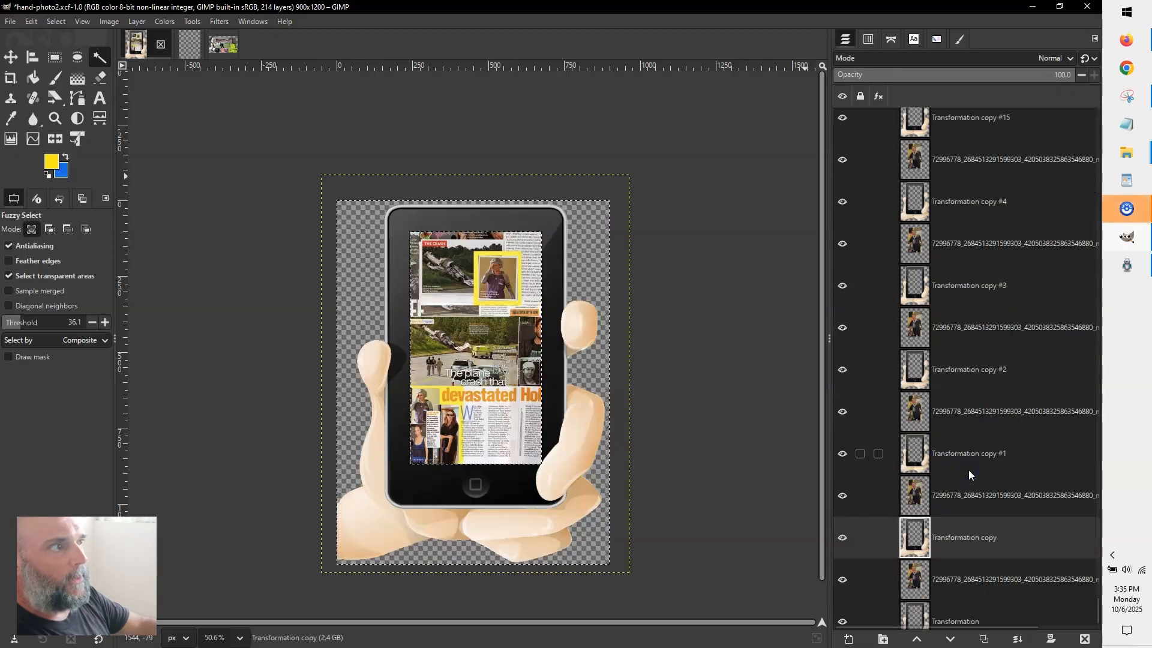
Select the topmost layer, Transformation copy #105, as the starting point for the next macro.
scroll(968, 470, up, 10)
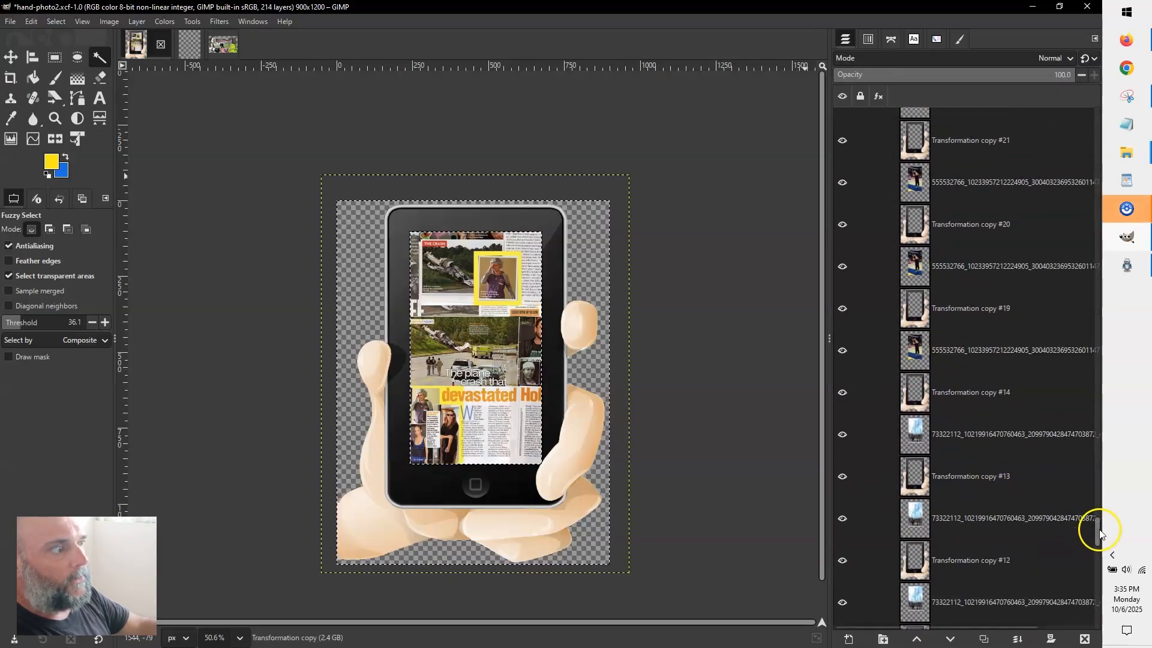
drag(1099, 527, 1087, 99)
click(955, 134)
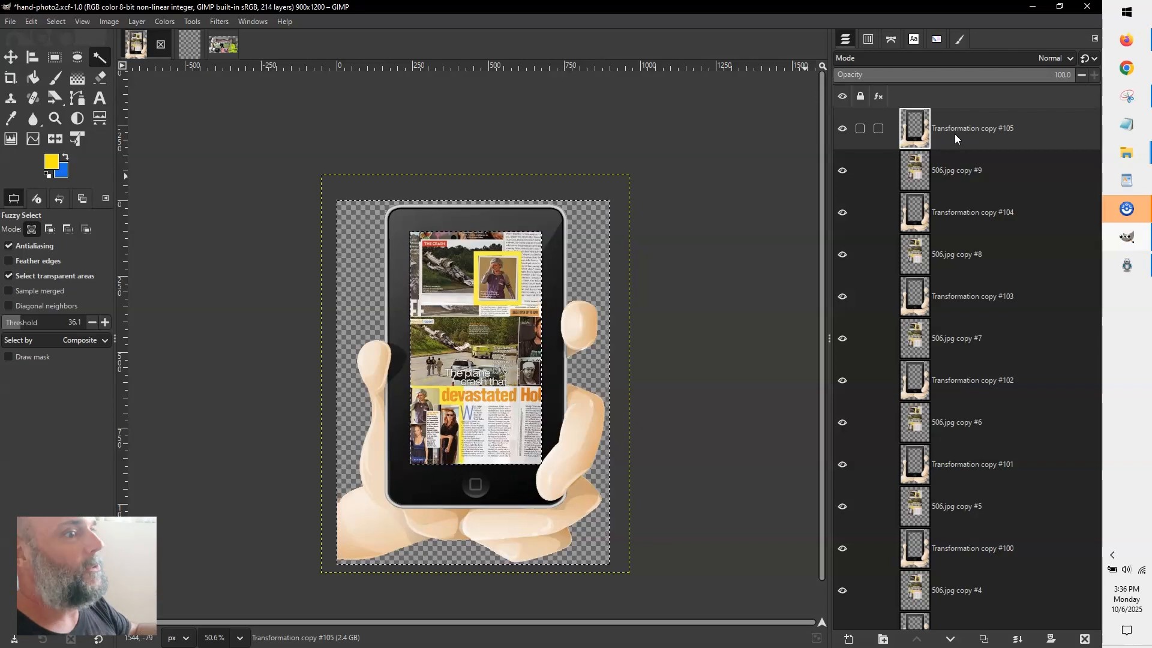
click(949, 125)
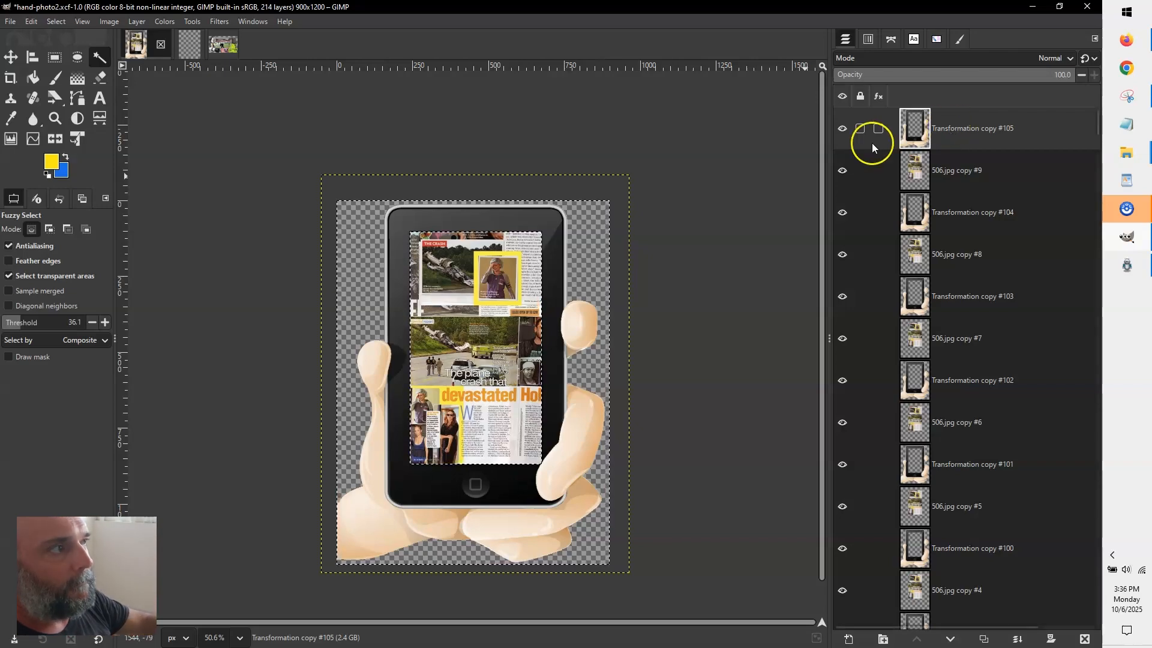
mouse_move(1116, 270)
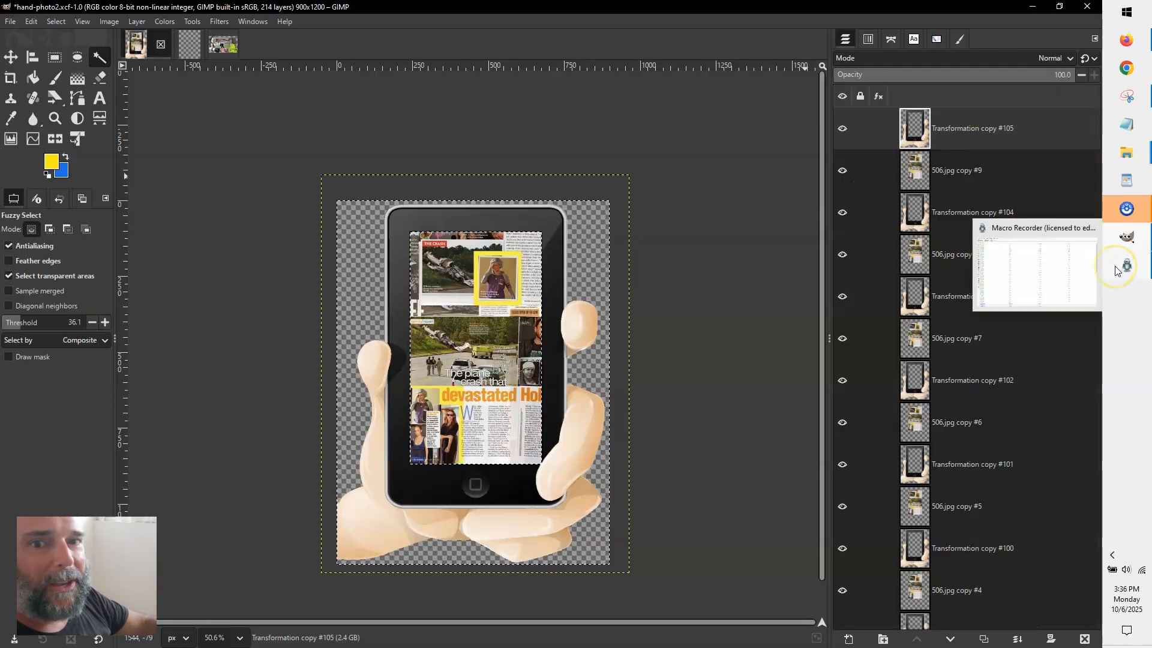
click(951, 178)
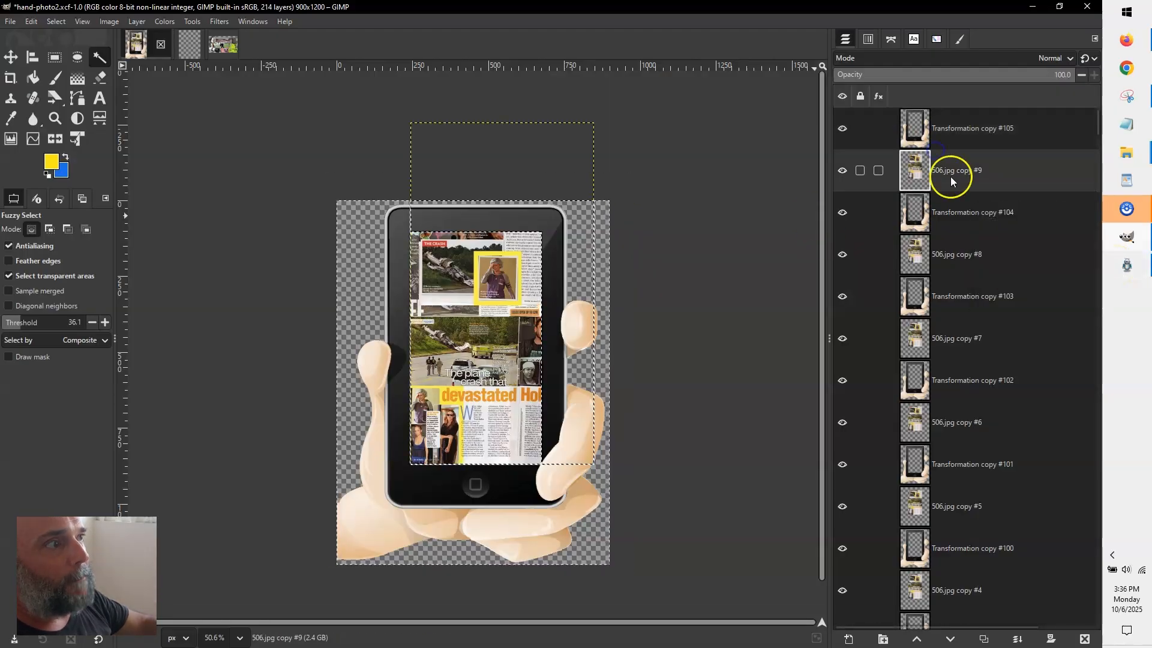
click(948, 140)
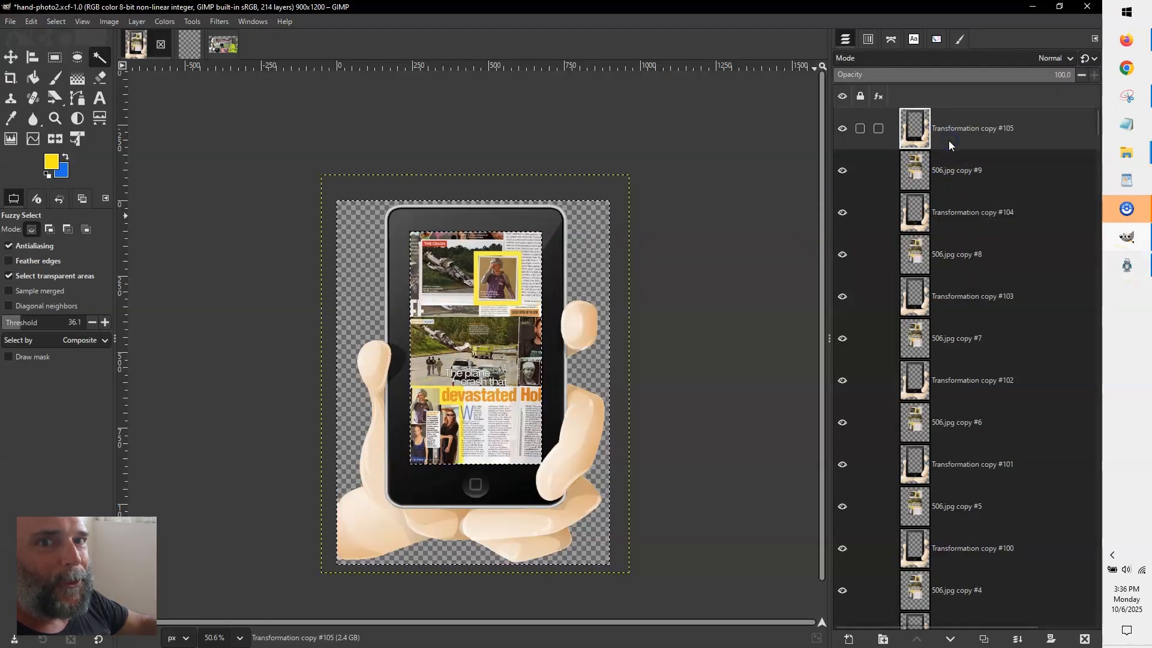
Switch to Macro Recorder, start a new recording over GIMP, and stop it without performing any layer operation.
click(1127, 266)
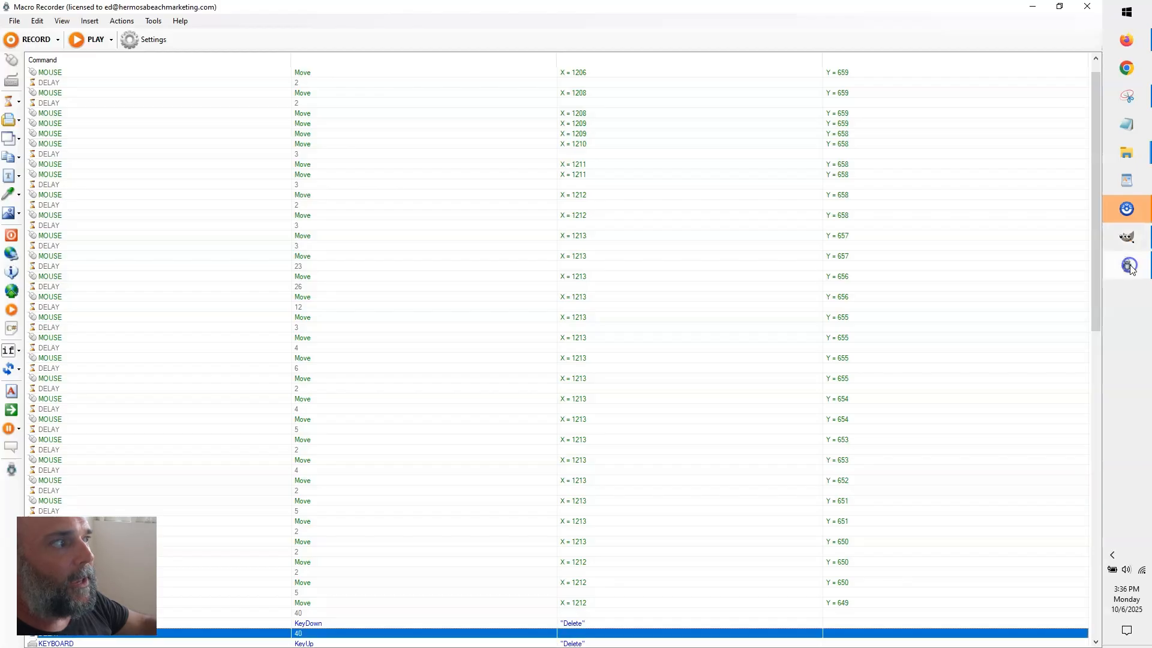
click(33, 40)
click(588, 373)
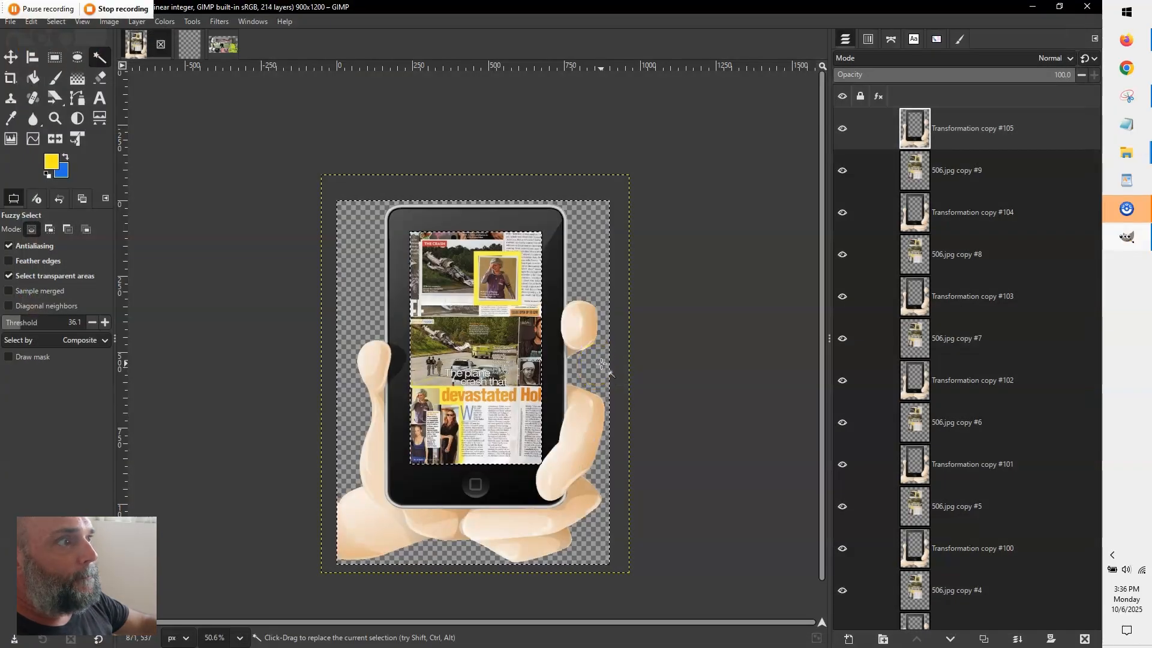
click(120, 8)
Clear the active selection in the hand-photo2 image in GIMP and return to Macro Recorder.
key(alt+Tab)
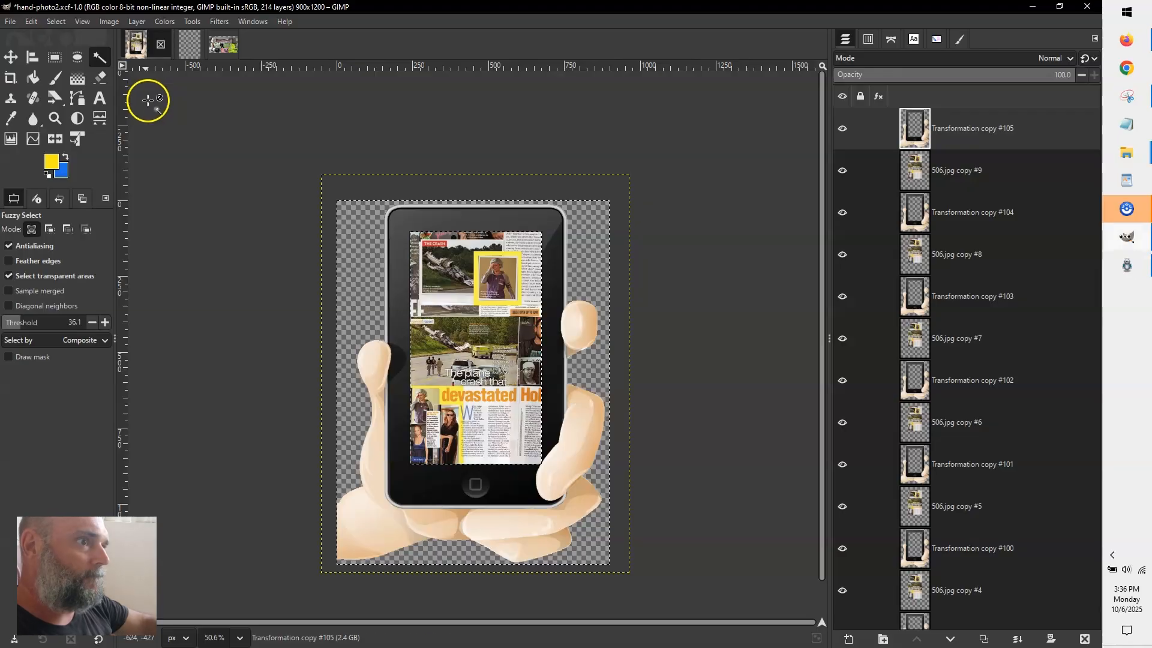
click(215, 149)
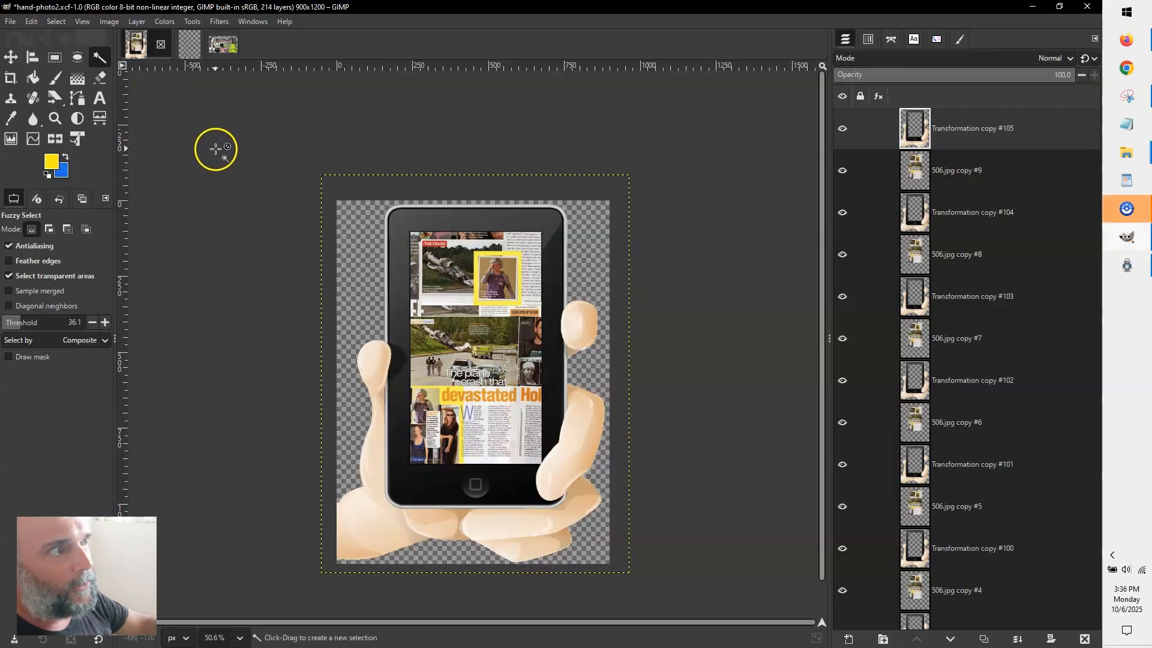
click(1127, 264)
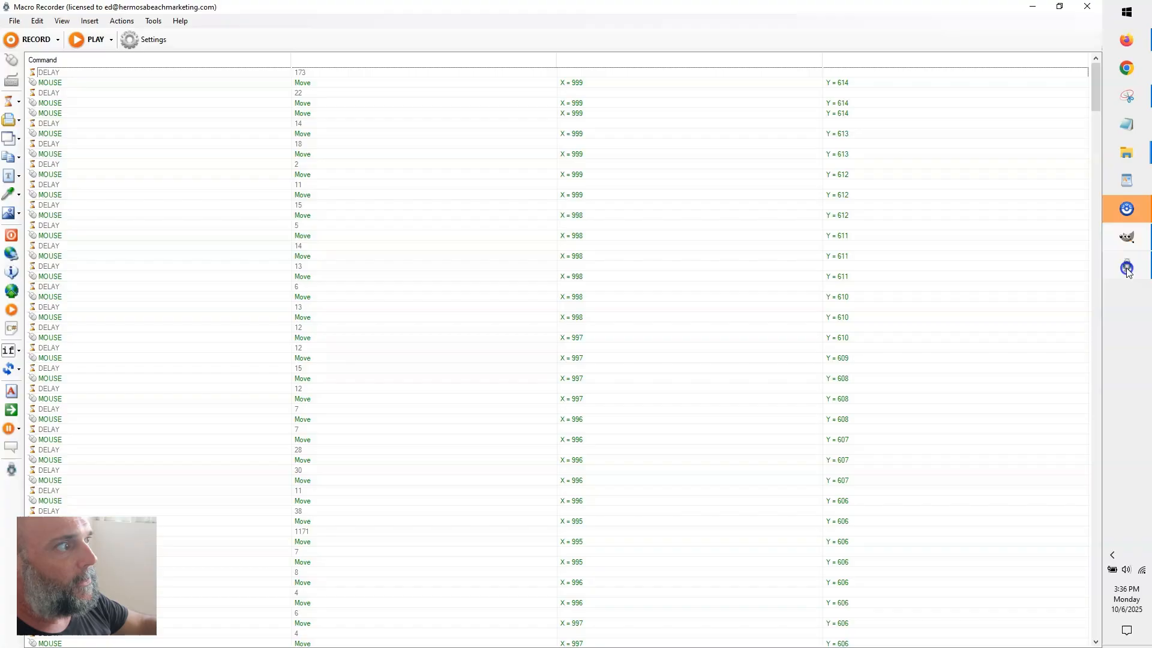
Record a new macro over the existing one that merges Transformation copy #105 down and selects the Transformation copy #104 layer.
click(28, 39)
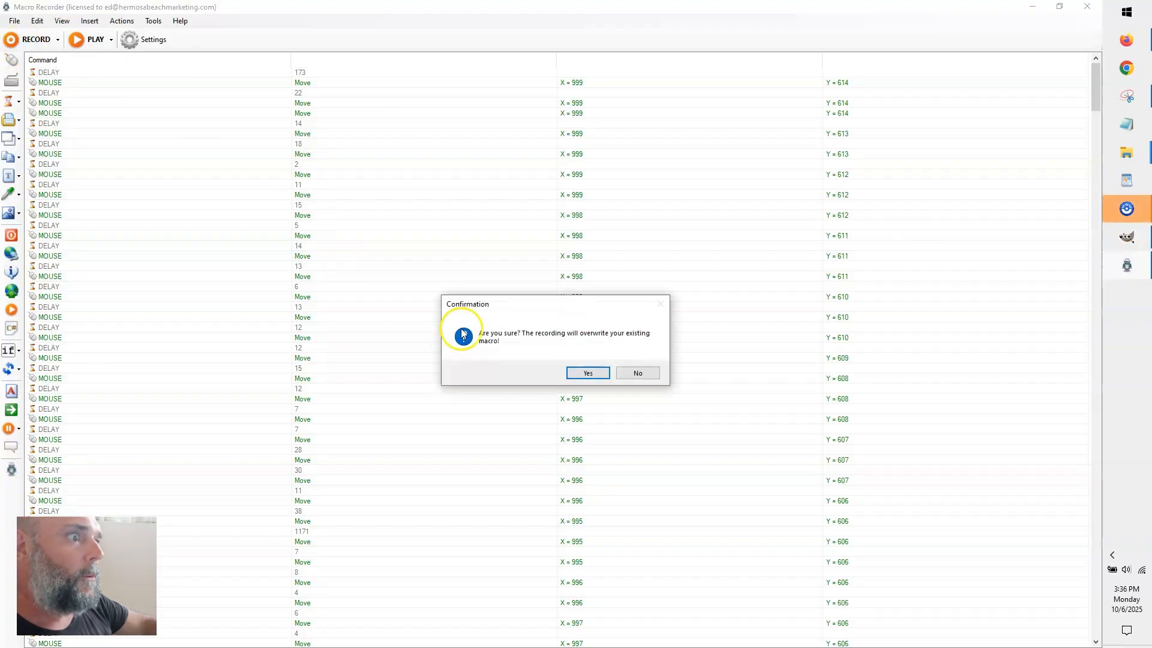
click(587, 373)
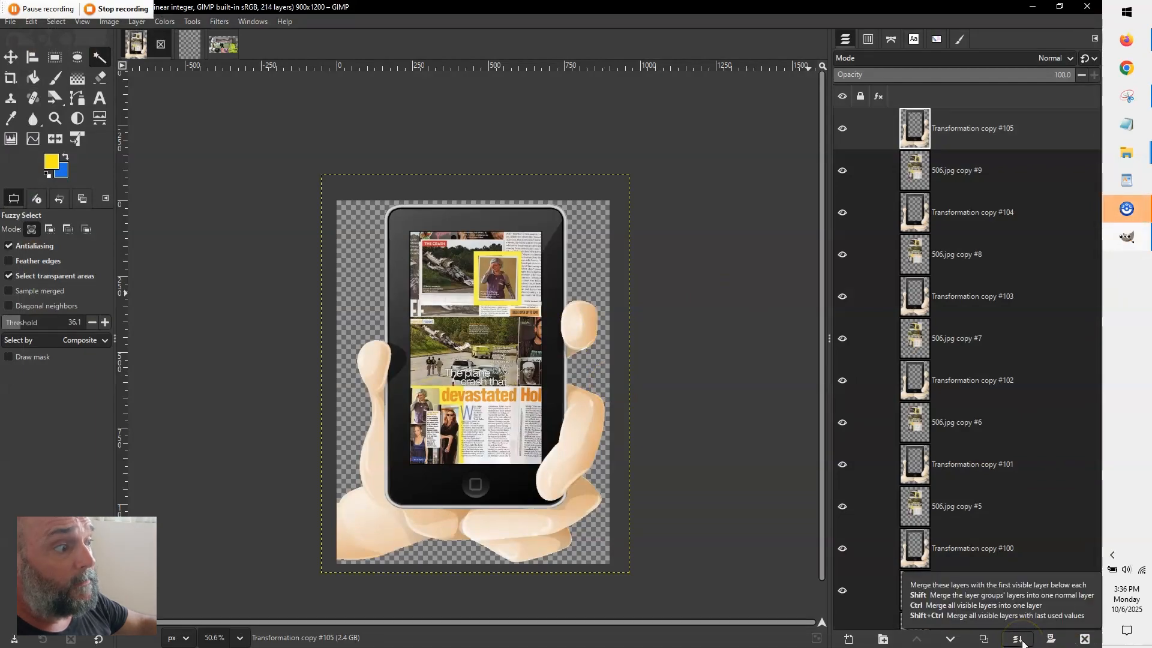
click(1019, 640)
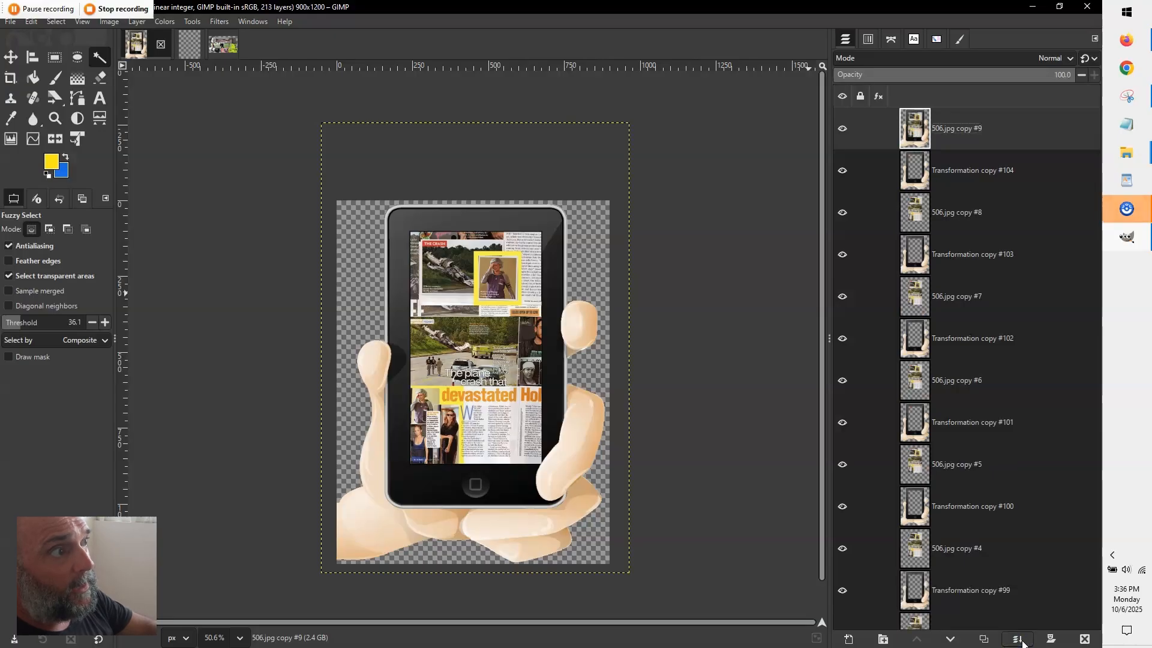
key(Page_Down)
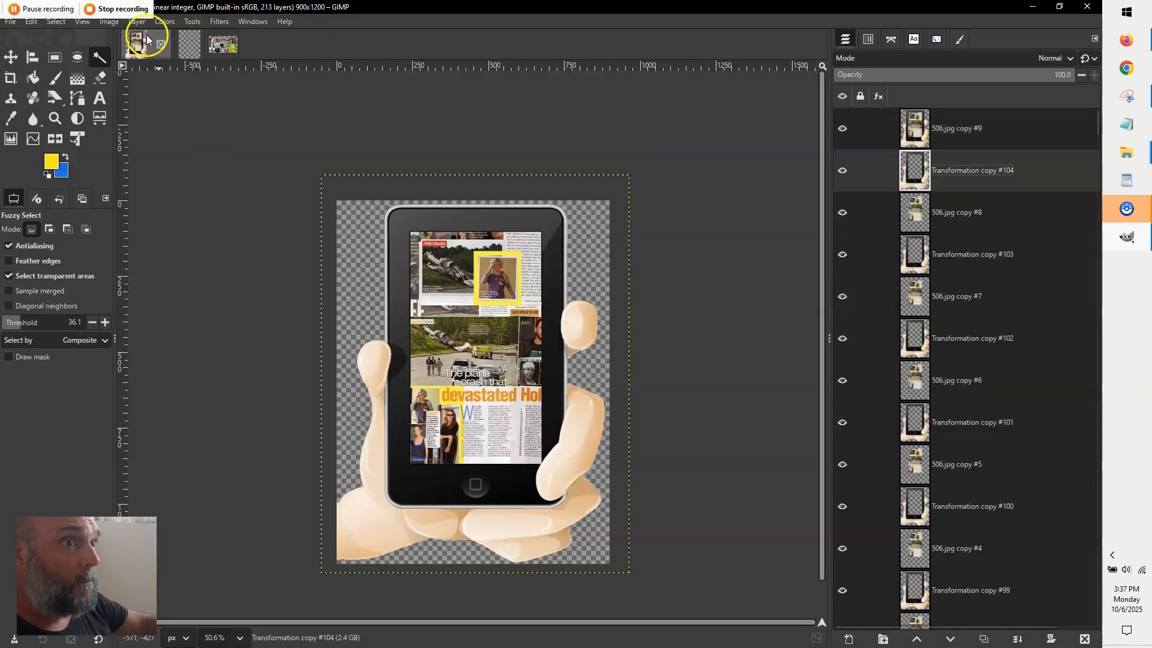
click(133, 11)
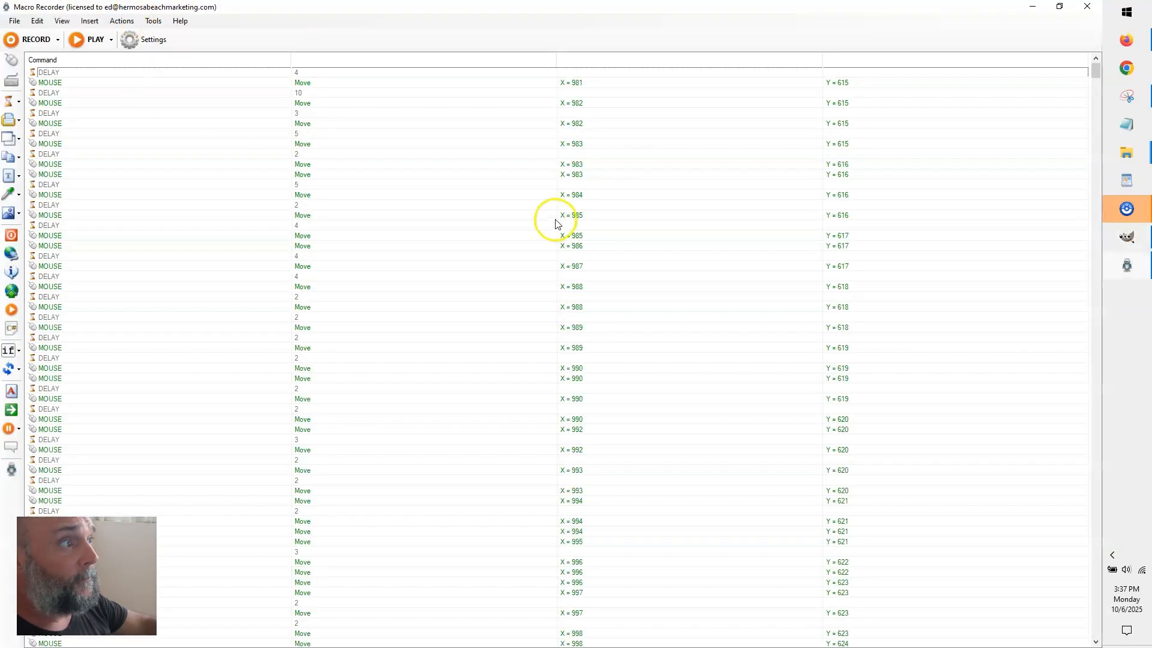
Locate the recorded merge click in the command list and delete the opening mouse movements far ahead of it.
click(370, 75)
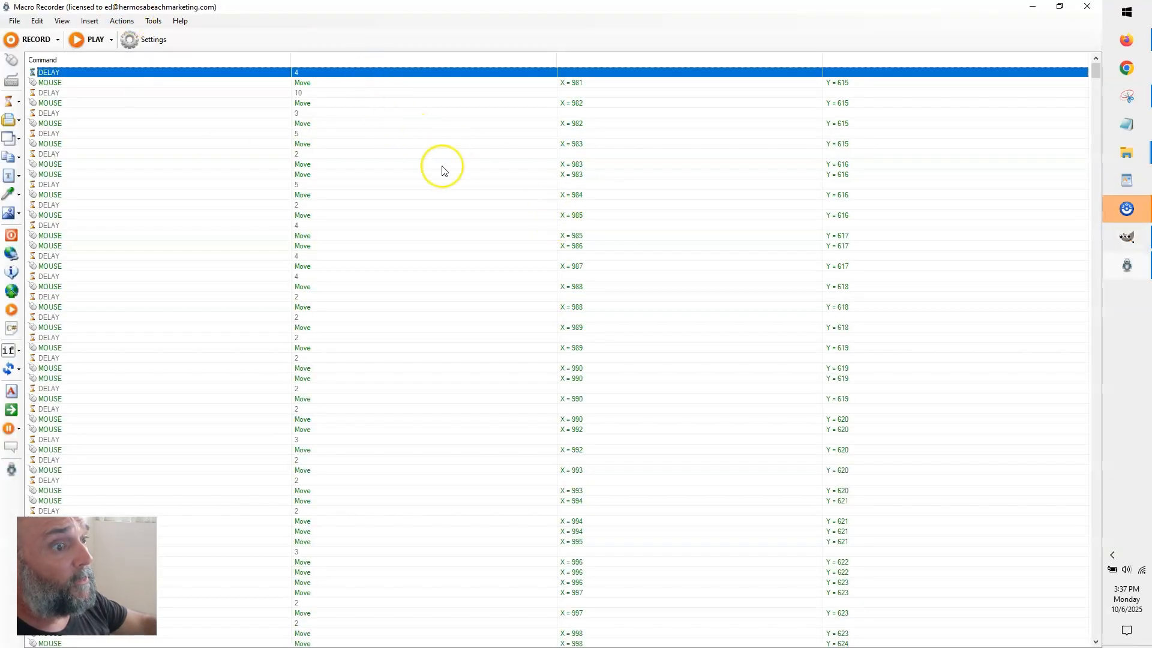
scroll(441, 171, down, 20)
scroll(437, 174, down, 20)
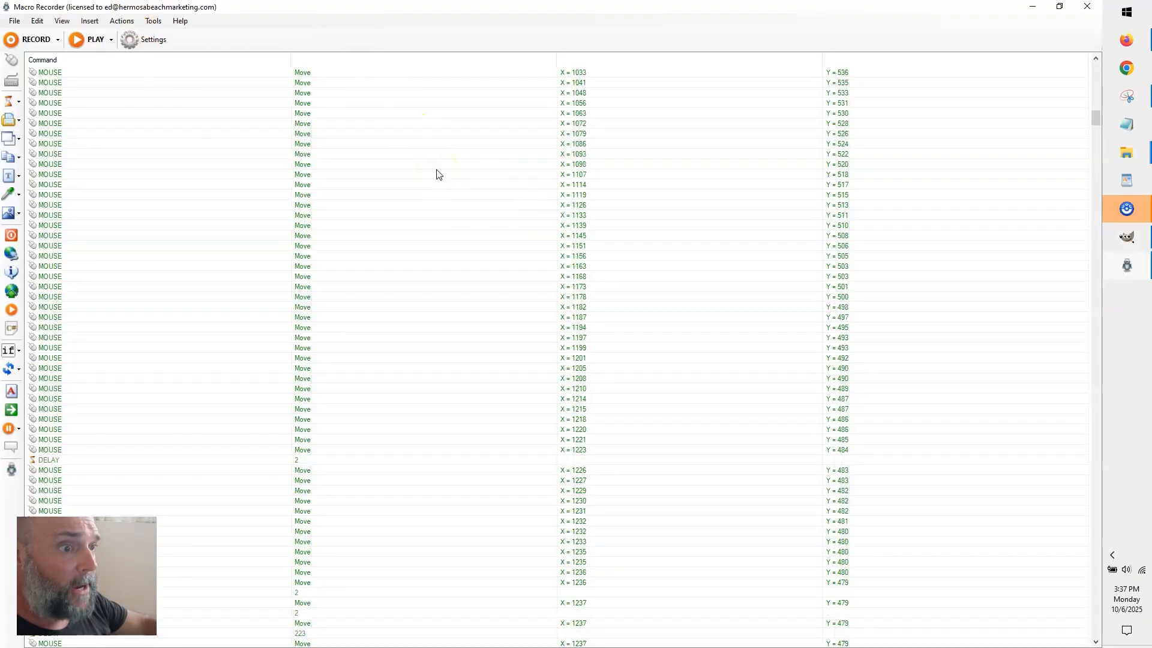
scroll(436, 174, down, 20)
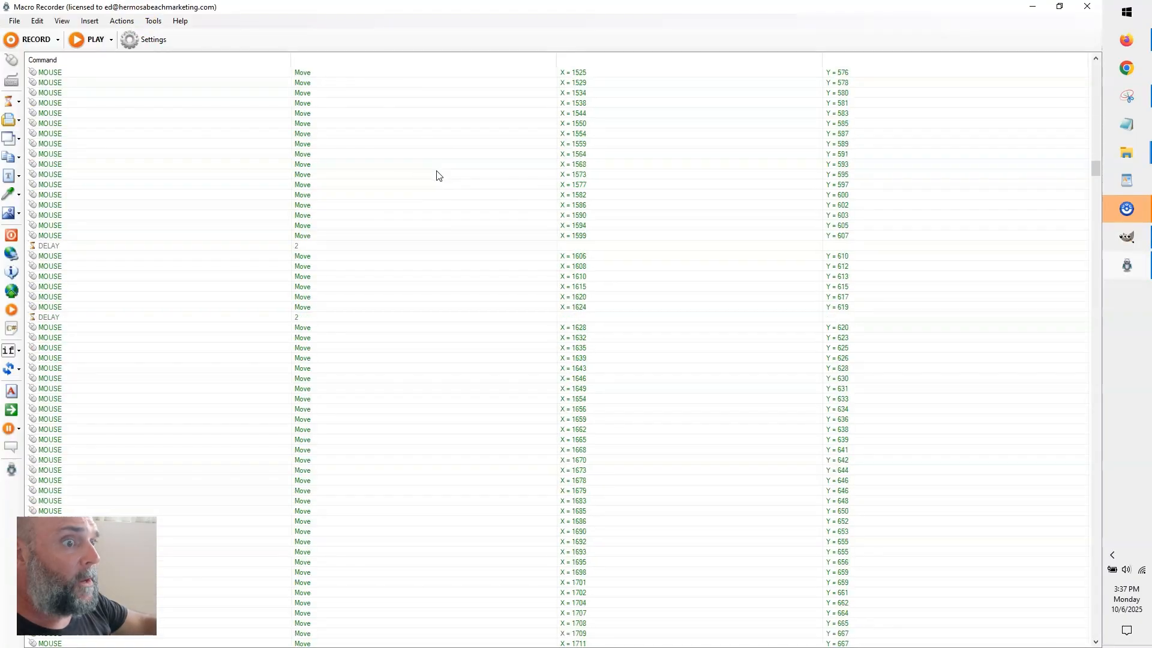
scroll(437, 174, down, 20)
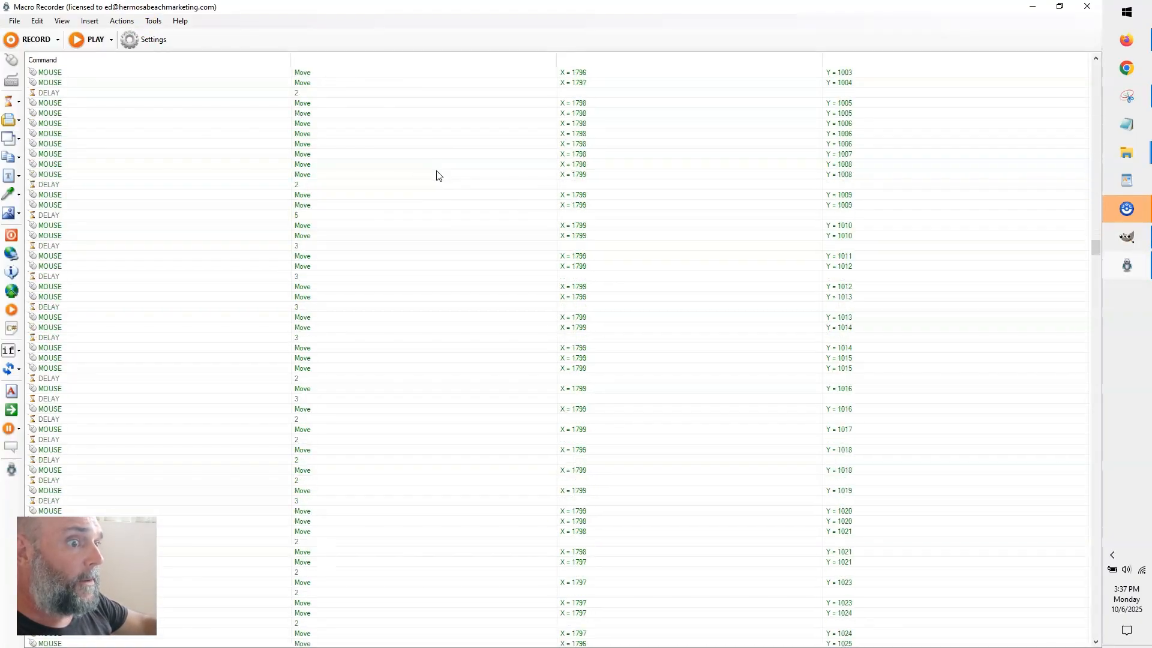
scroll(437, 175, down, 20)
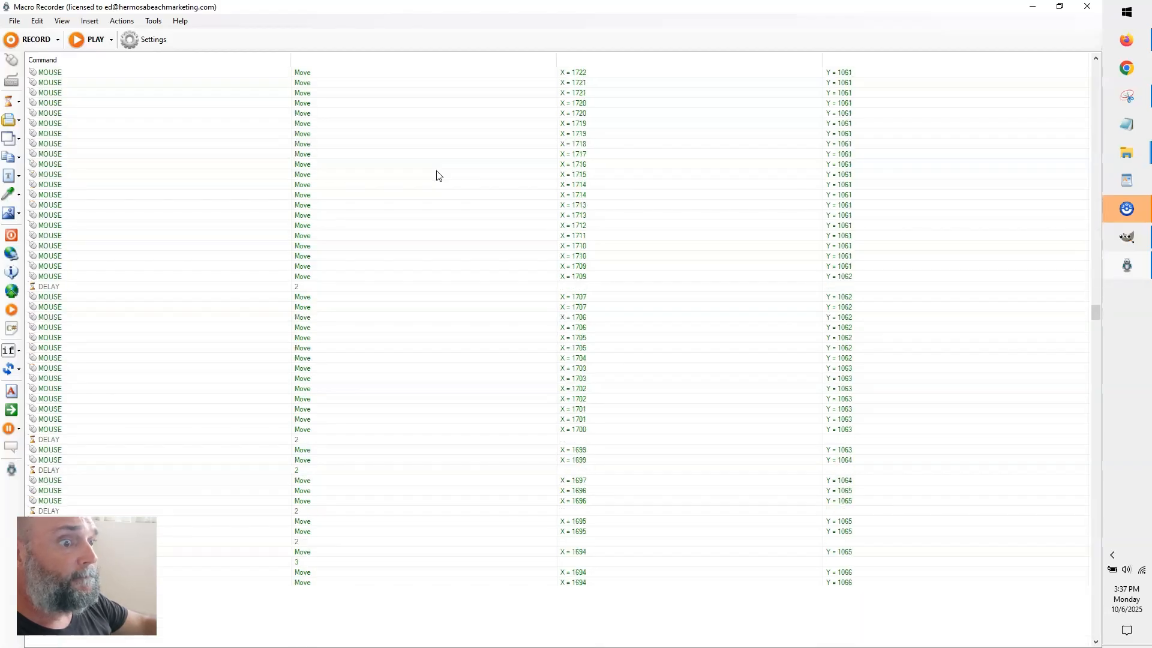
scroll(437, 175, down, 20)
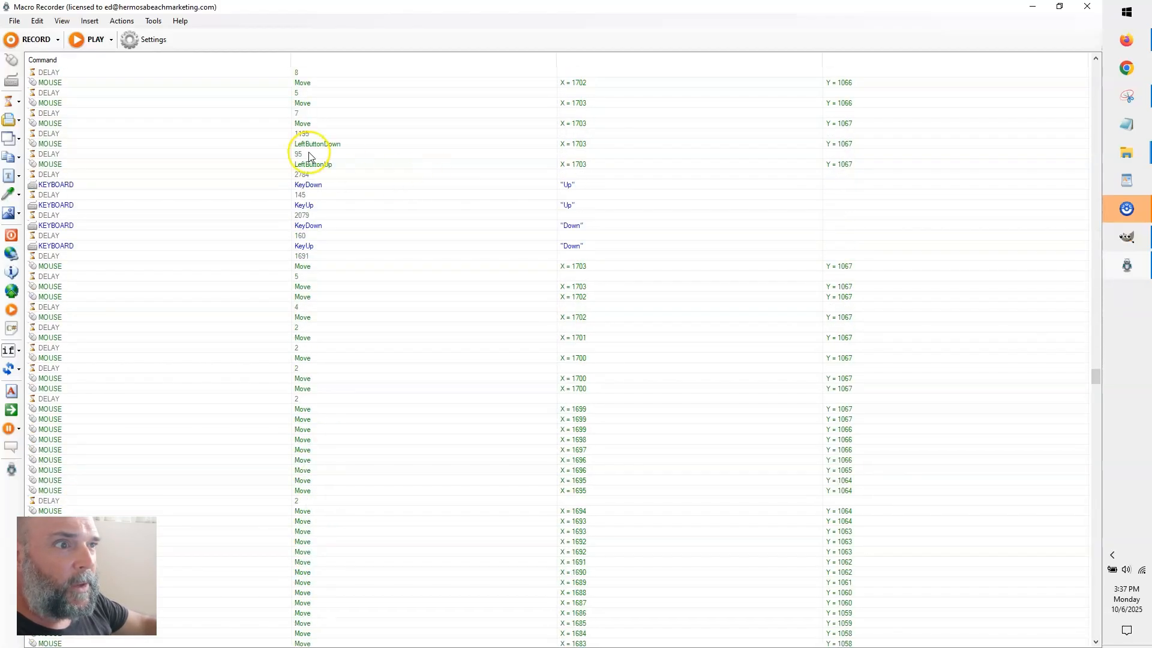
scroll(404, 227, up, 17)
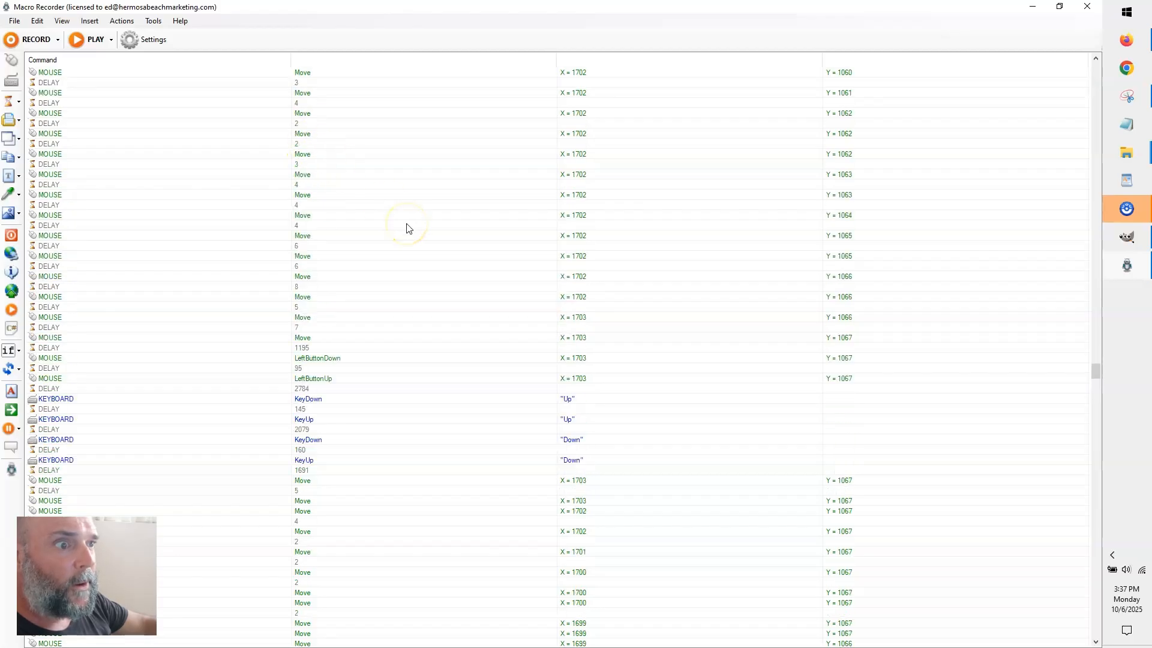
scroll(406, 228, up, 1)
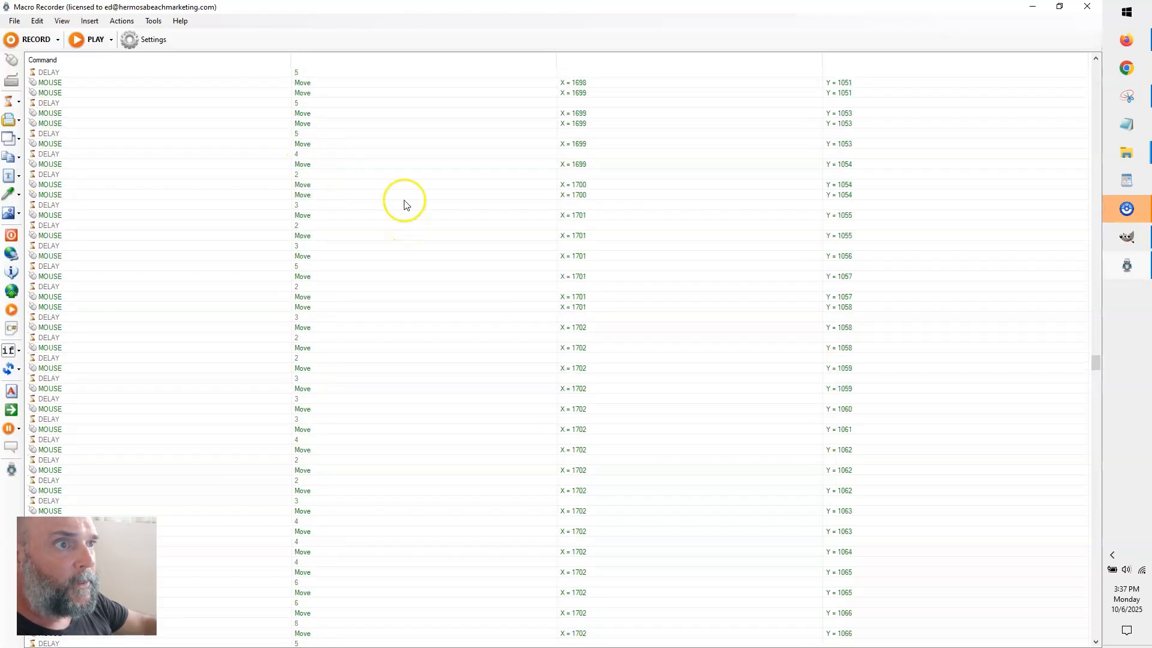
click(370, 75)
key(shift+End)
key(Delete)
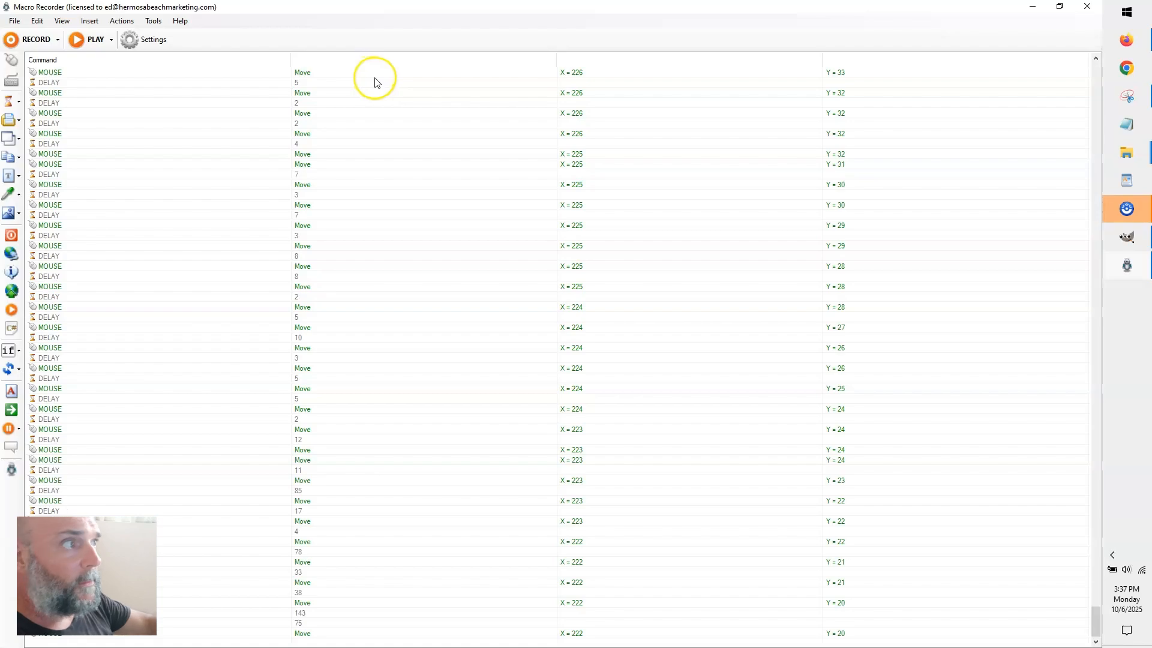
Delete the trailing mouse movements after the Up and Down key entries, from X = 1652, Y = 1041 to the macro's end.
scroll(375, 83, up, 6)
scroll(377, 82, down, 5)
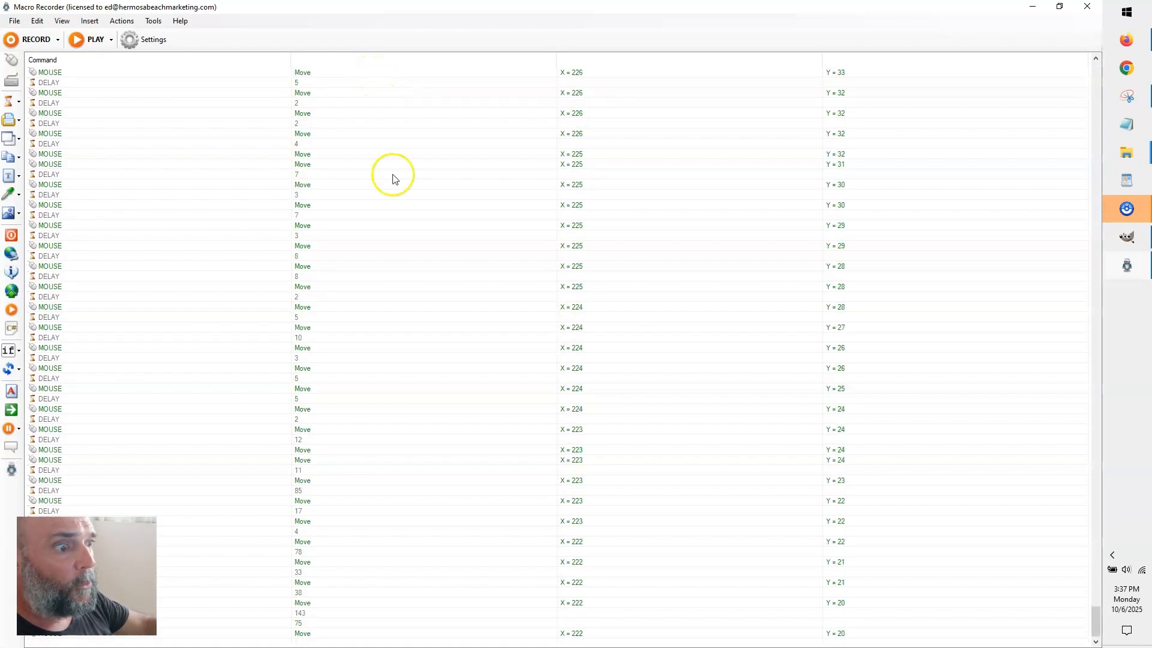
click(431, 640)
scroll(430, 638, up, 10)
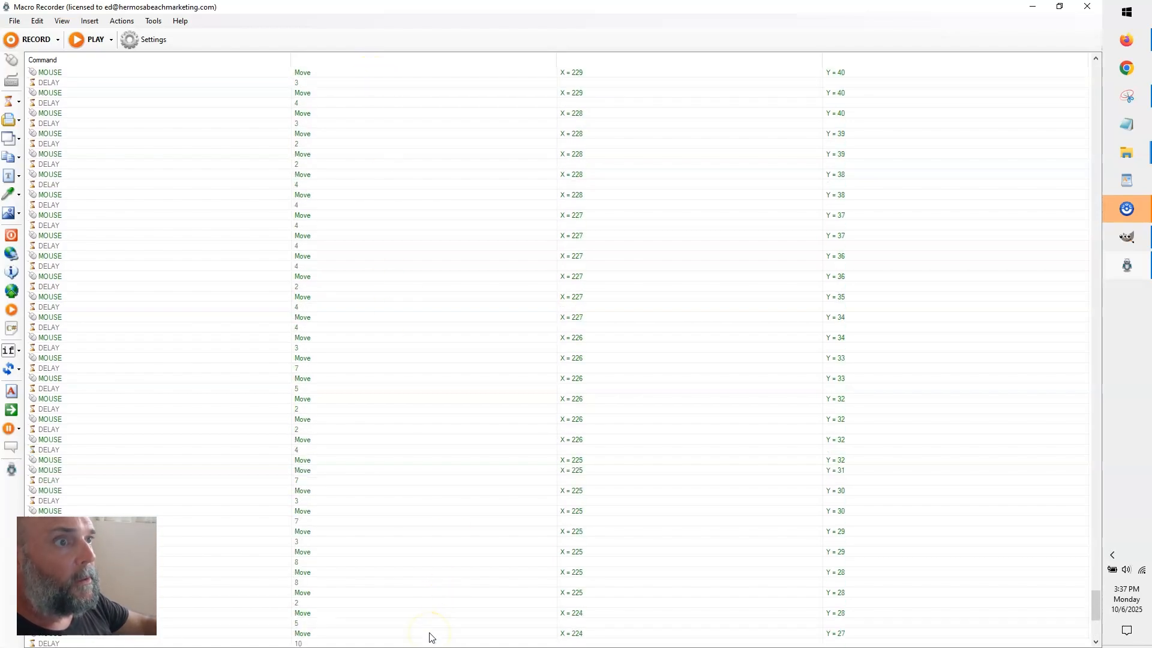
scroll(429, 637, up, 10)
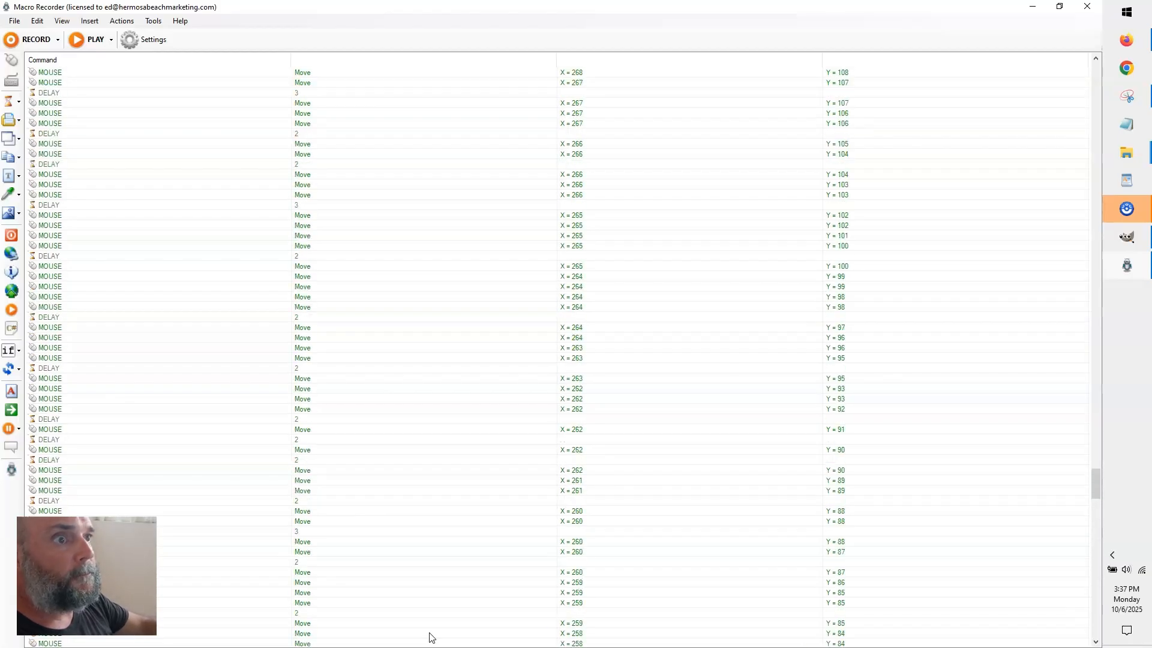
scroll(430, 638, up, 10)
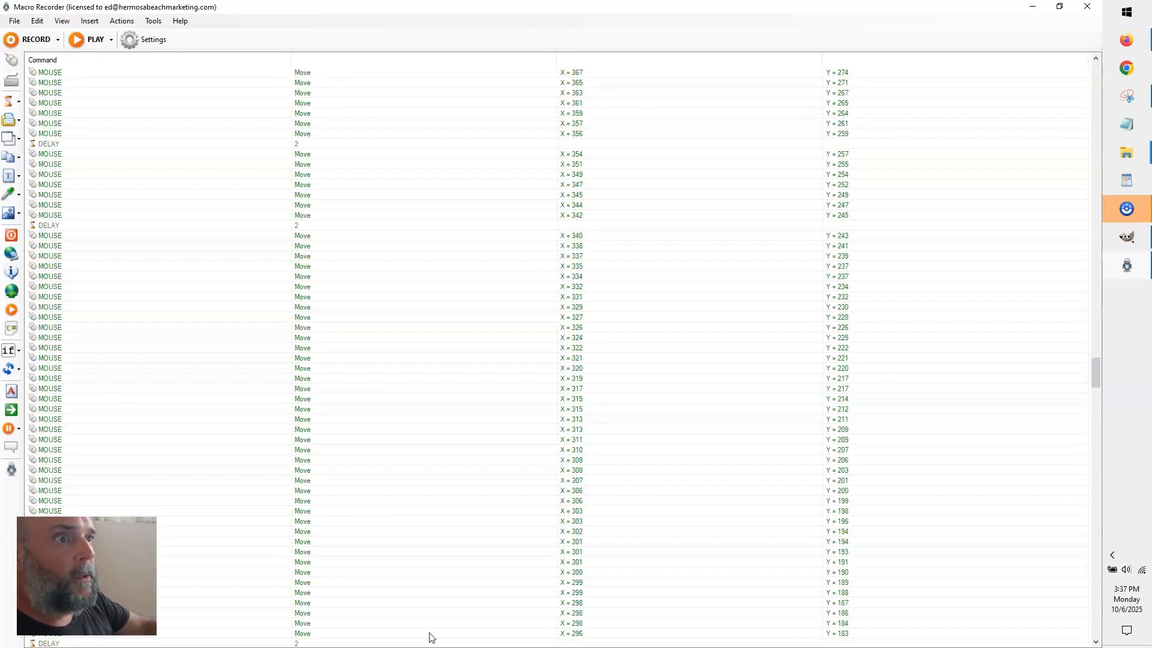
scroll(429, 637, up, 15)
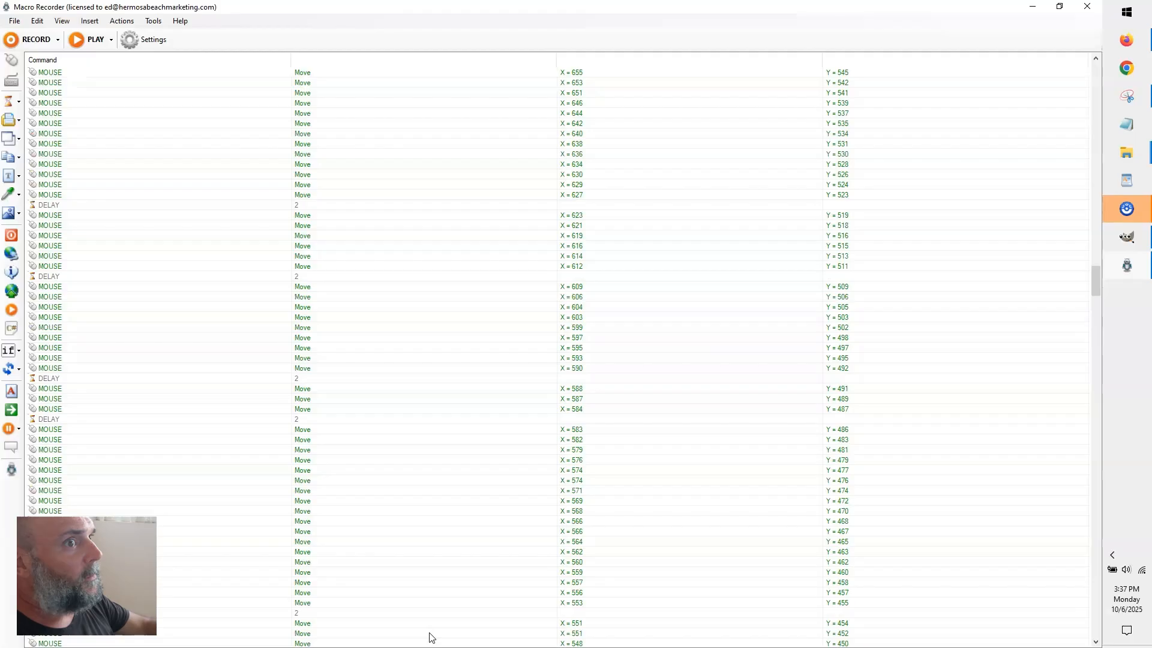
scroll(429, 638, up, 20)
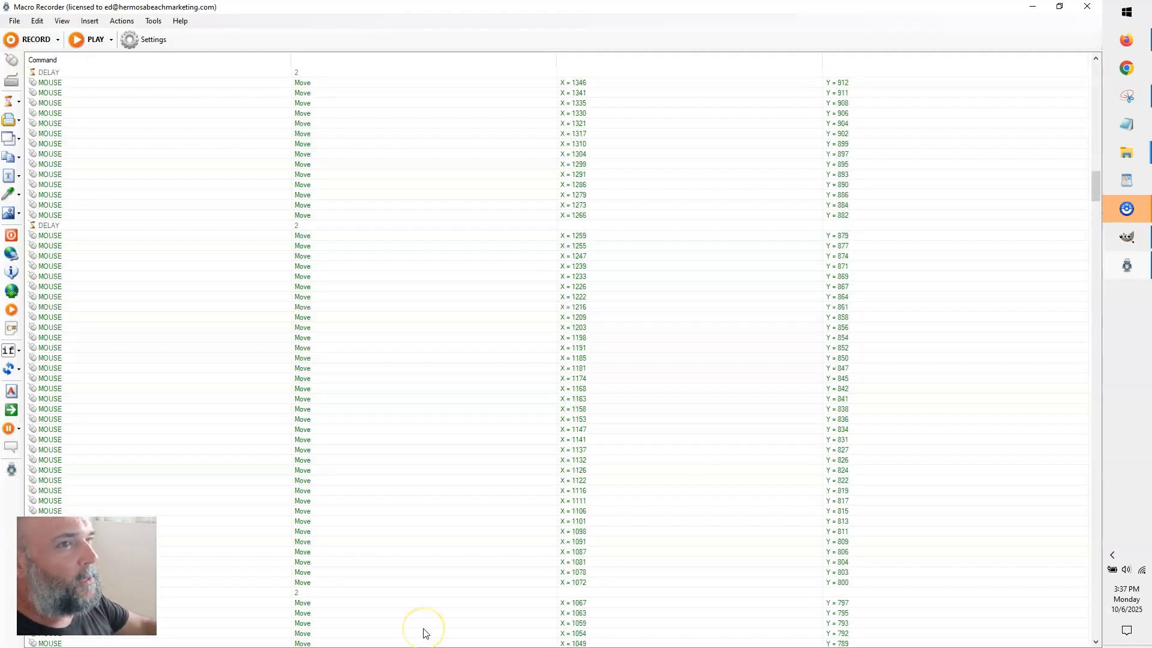
scroll(425, 637, up, 17)
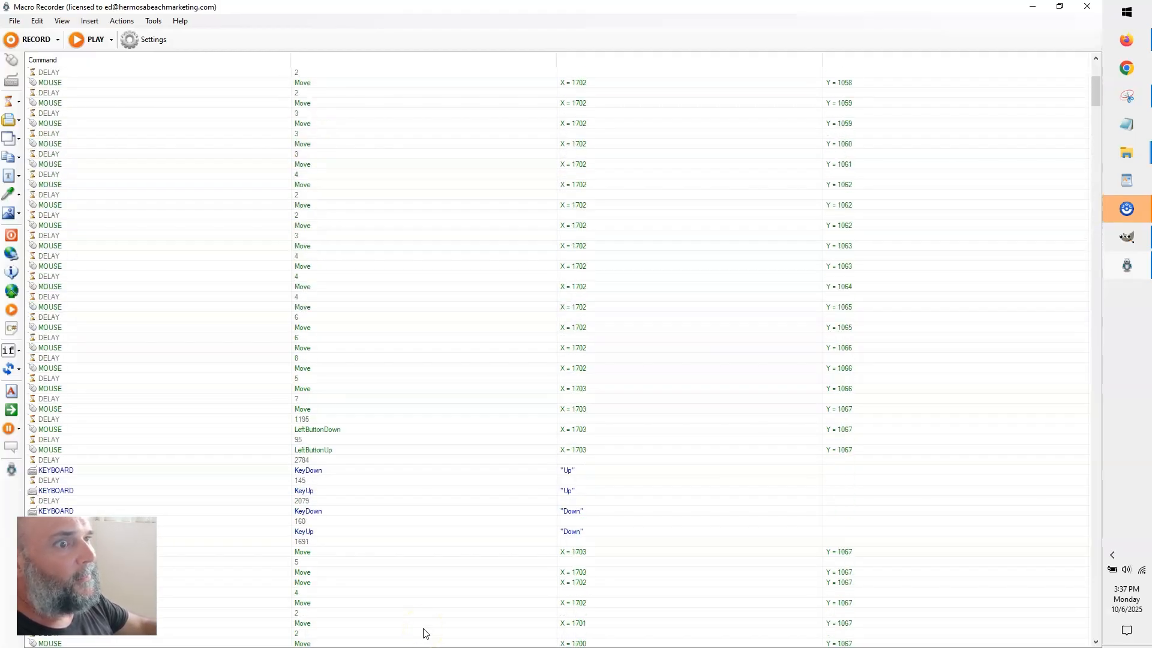
scroll(428, 644, down, 5)
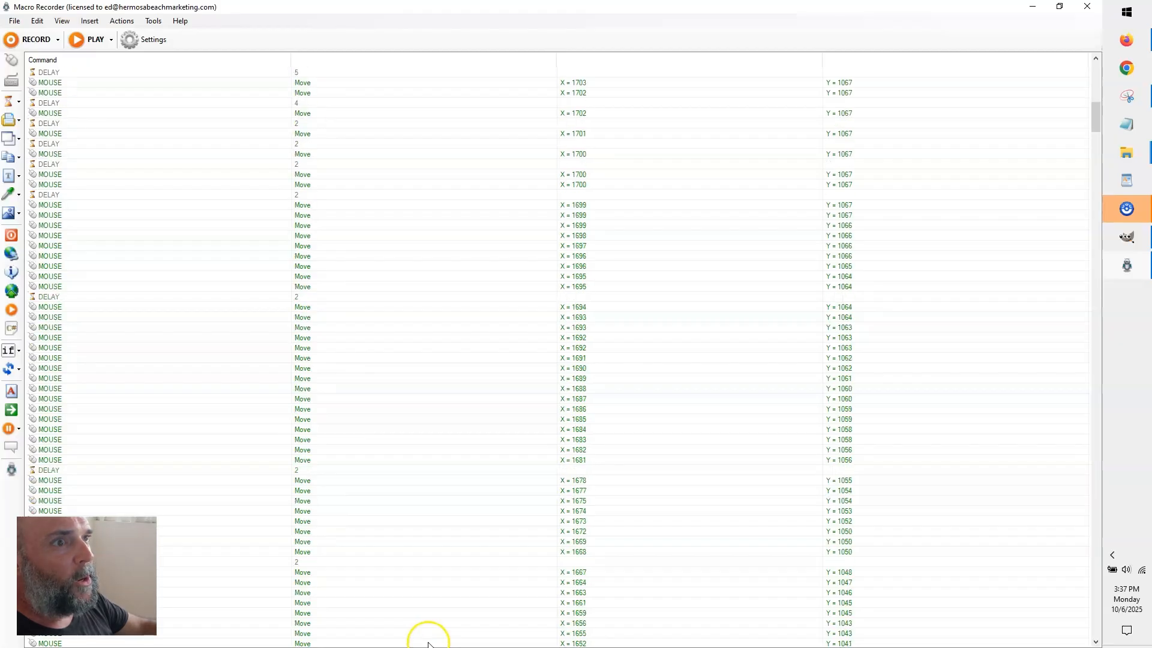
click(430, 642)
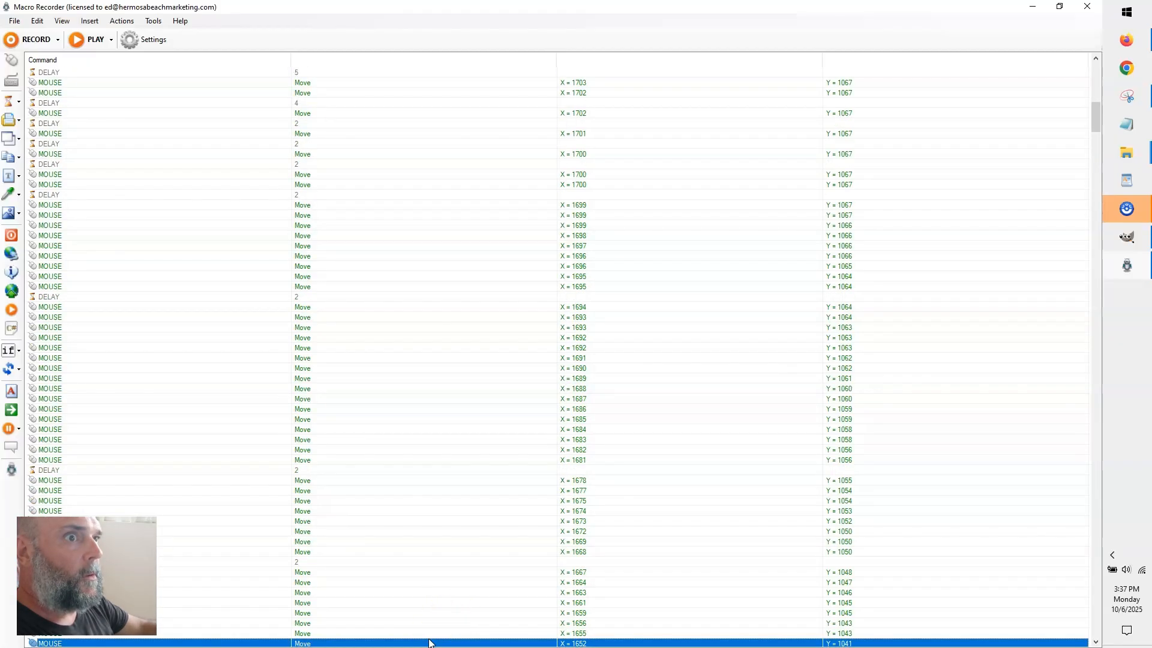
key(Delete)
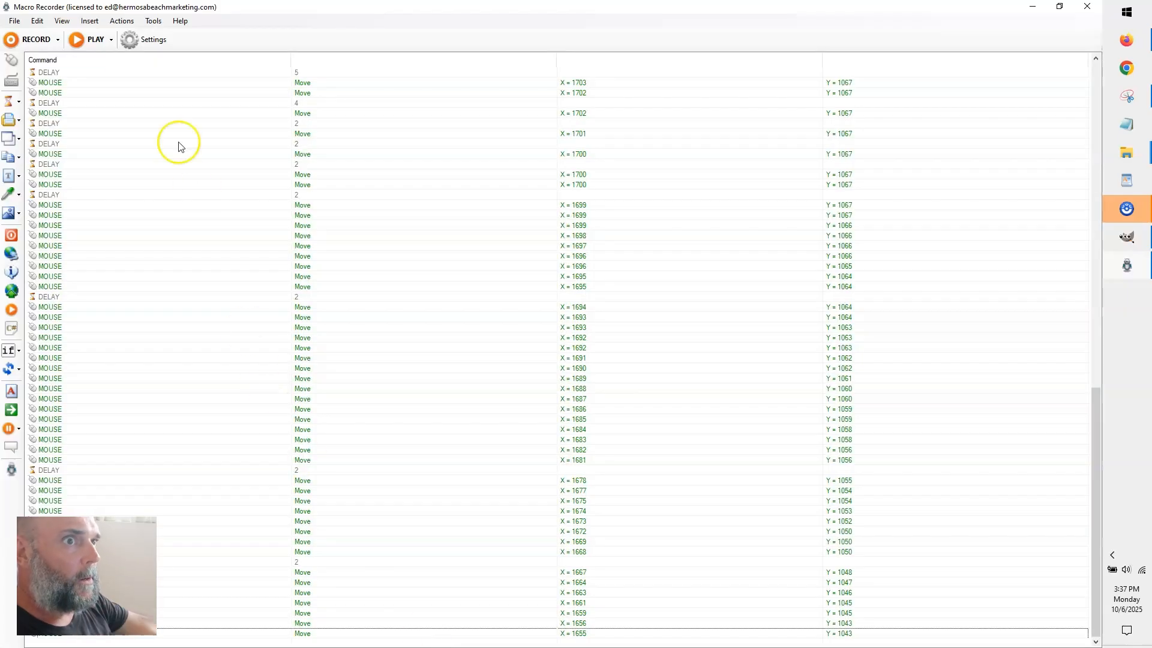
Play the trimmed macro over the GIMP layers with the number of playbacks set to 120.
click(111, 40)
click(114, 39)
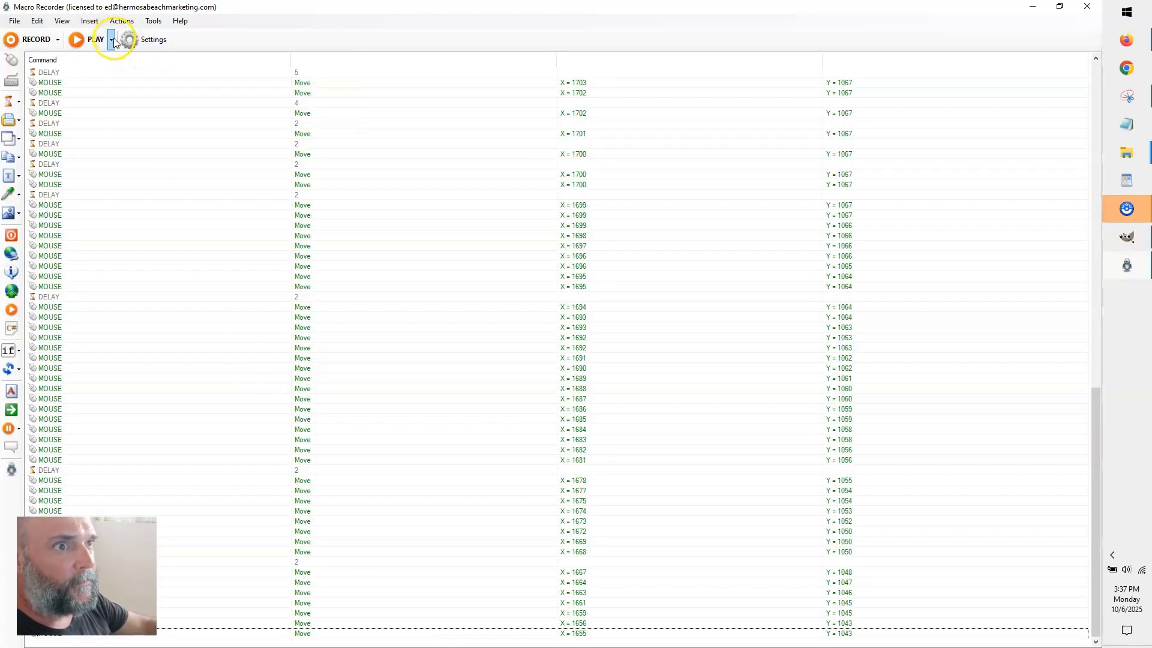
click(112, 40)
click(129, 58)
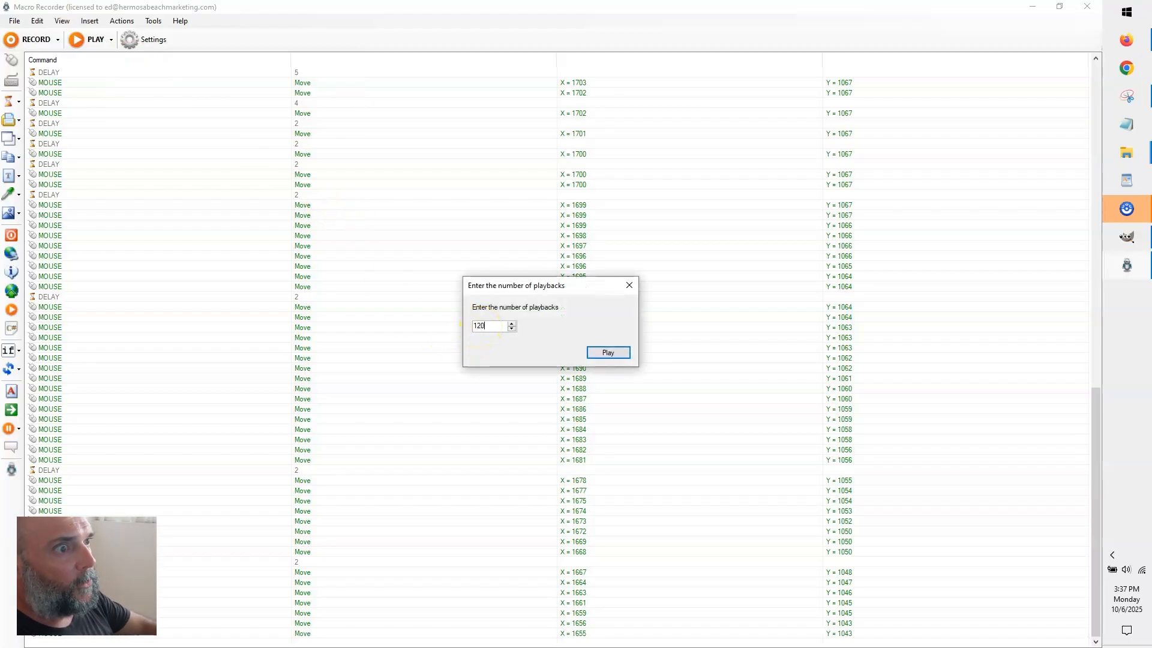
key(Return)
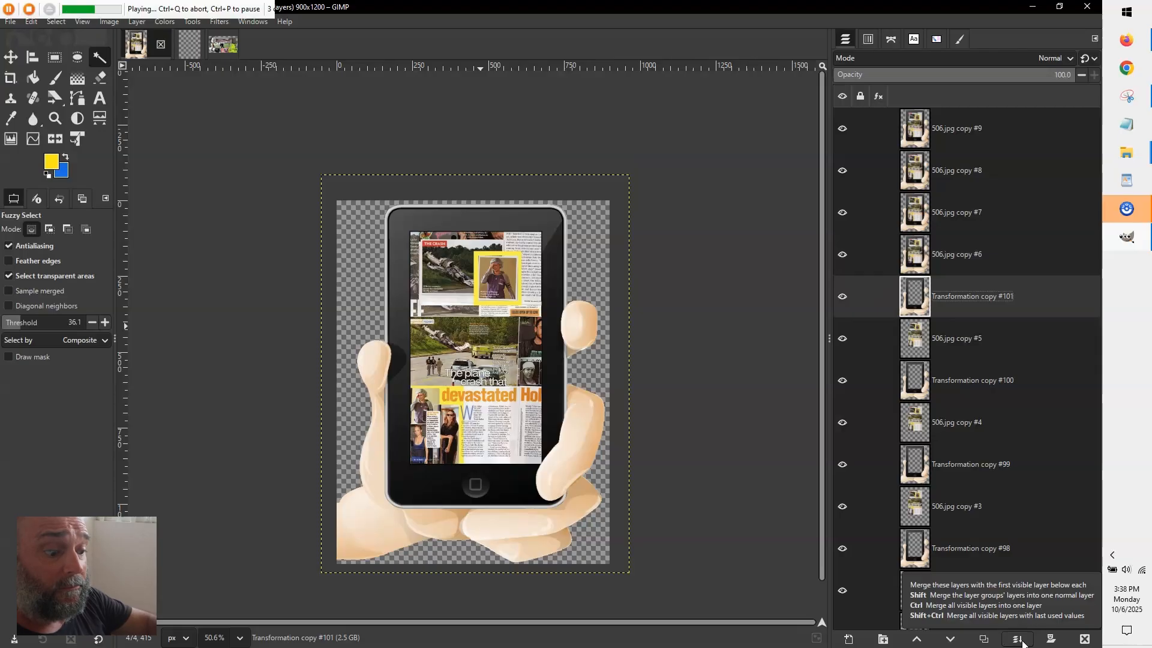
click(1022, 644)
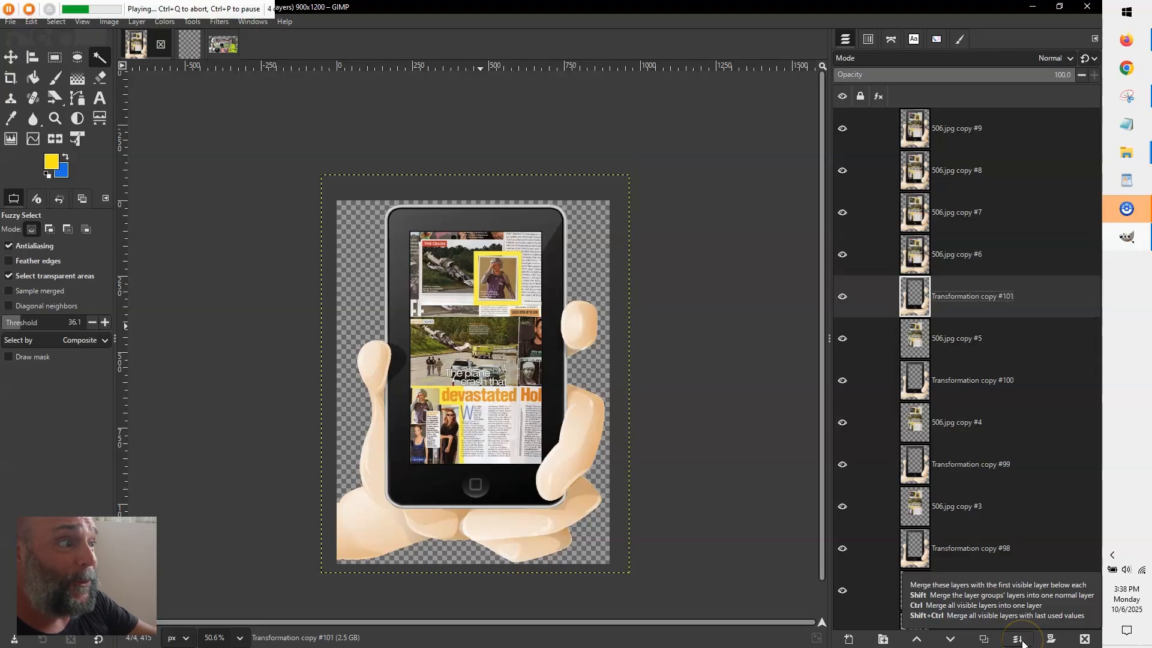
Interrupt the playback with Transformation copy #100 selected as the next layer to merge, and return to Macro Recorder's command list.
key(ctrl+p)
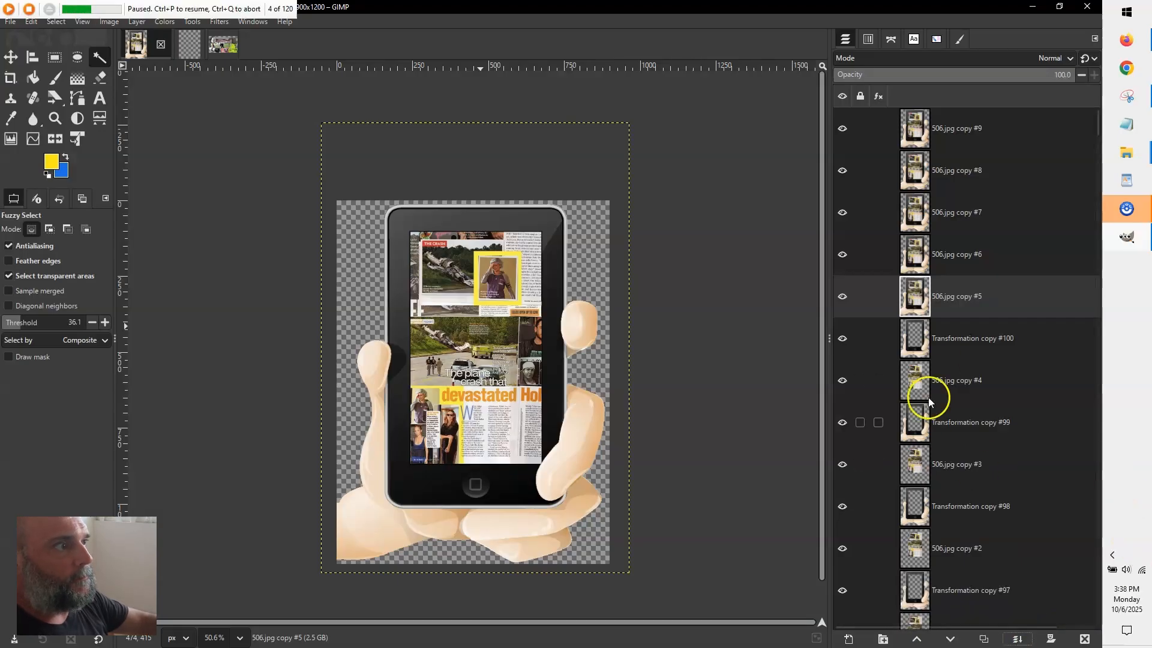
click(960, 352)
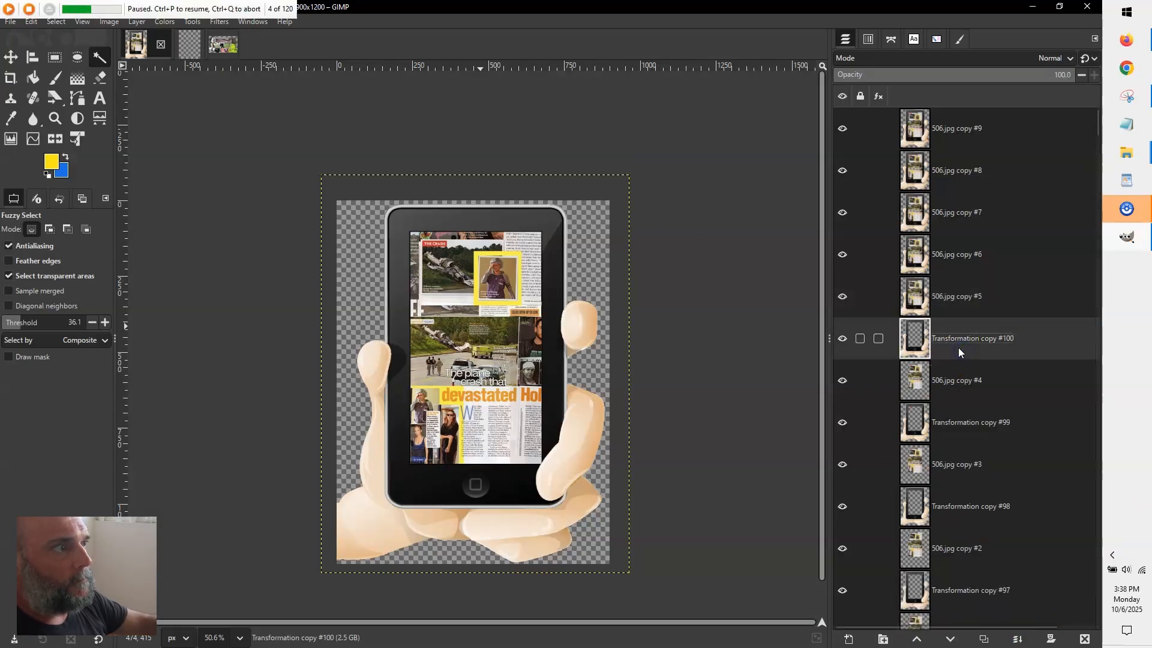
click(28, 9)
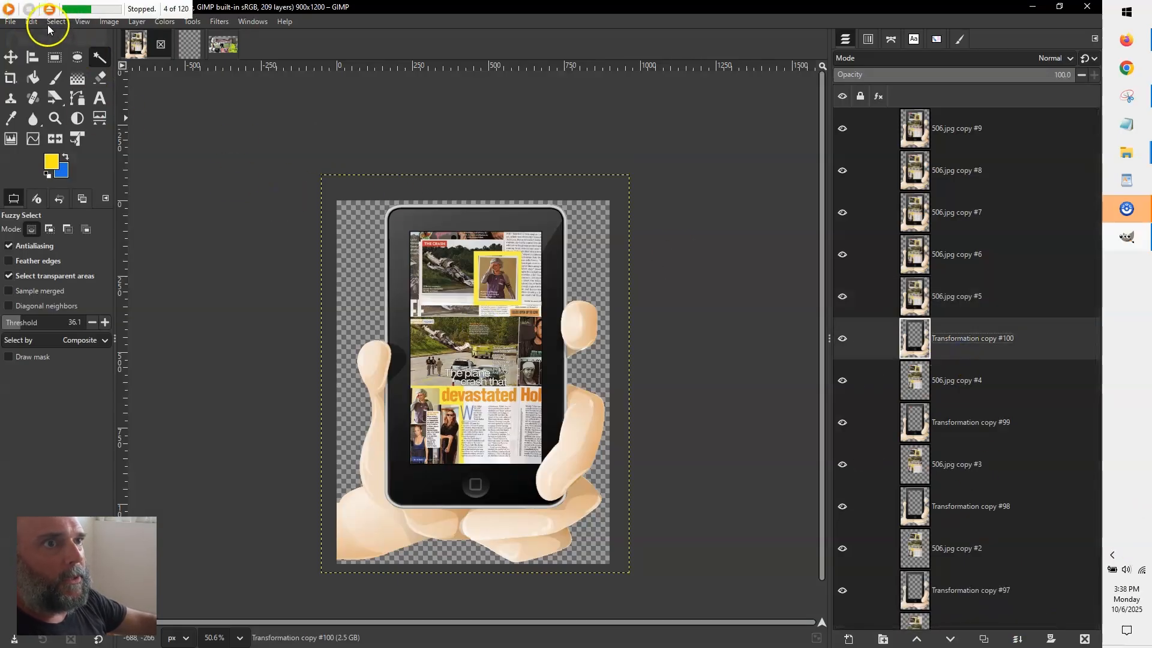
click(49, 7)
Select all commands of the macro and bulk edit their delays to be not greater than 50 milliseconds.
scroll(390, 180, up, 7)
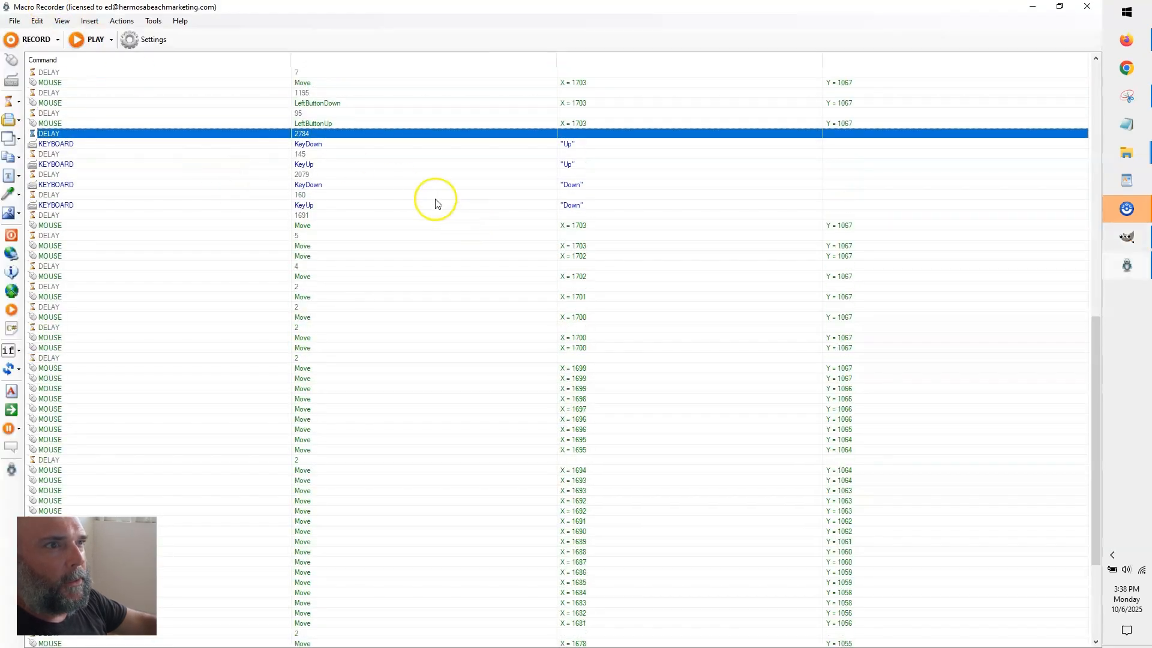
scroll(360, 168, up, 3)
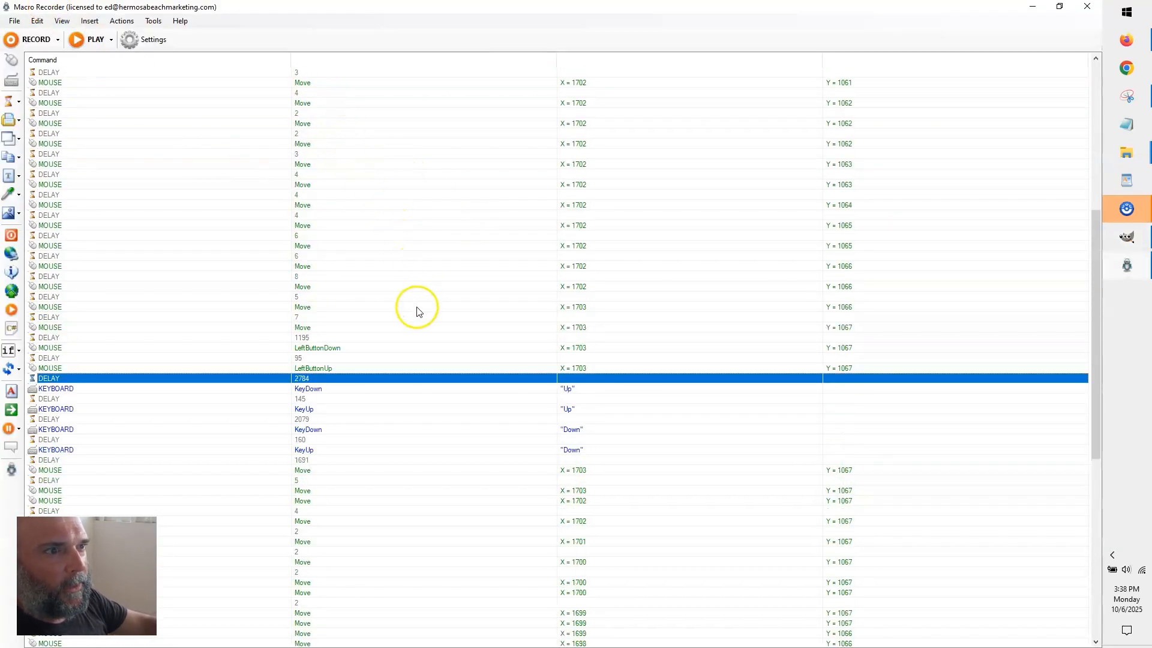
key(ctrl+a)
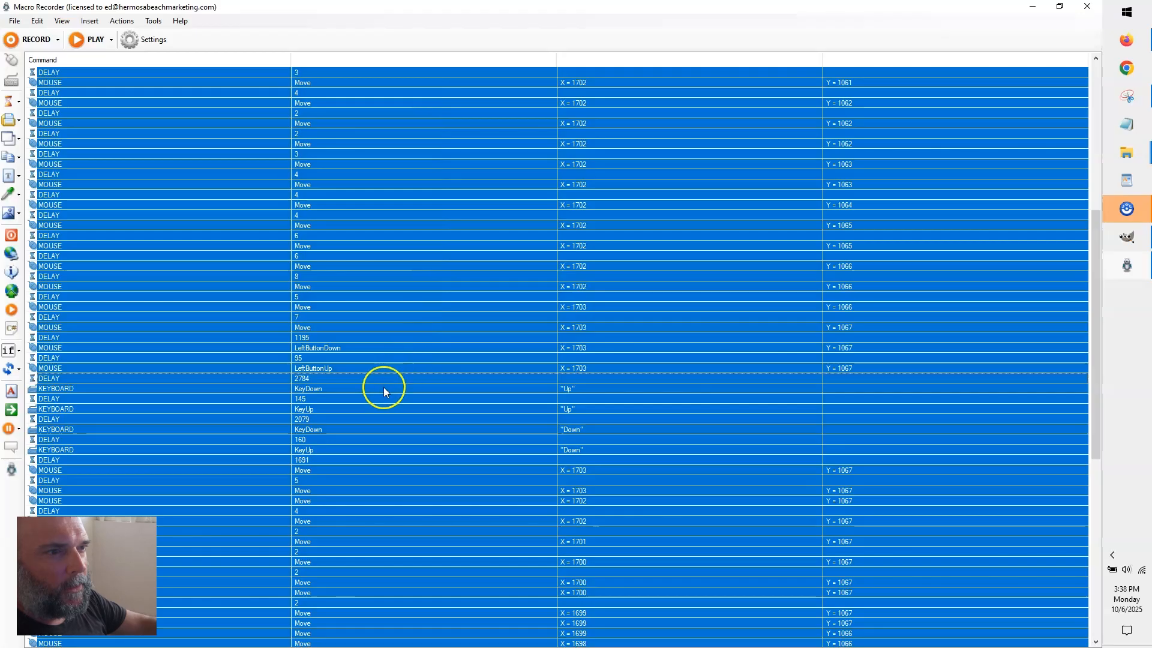
scroll(384, 388, up, 8)
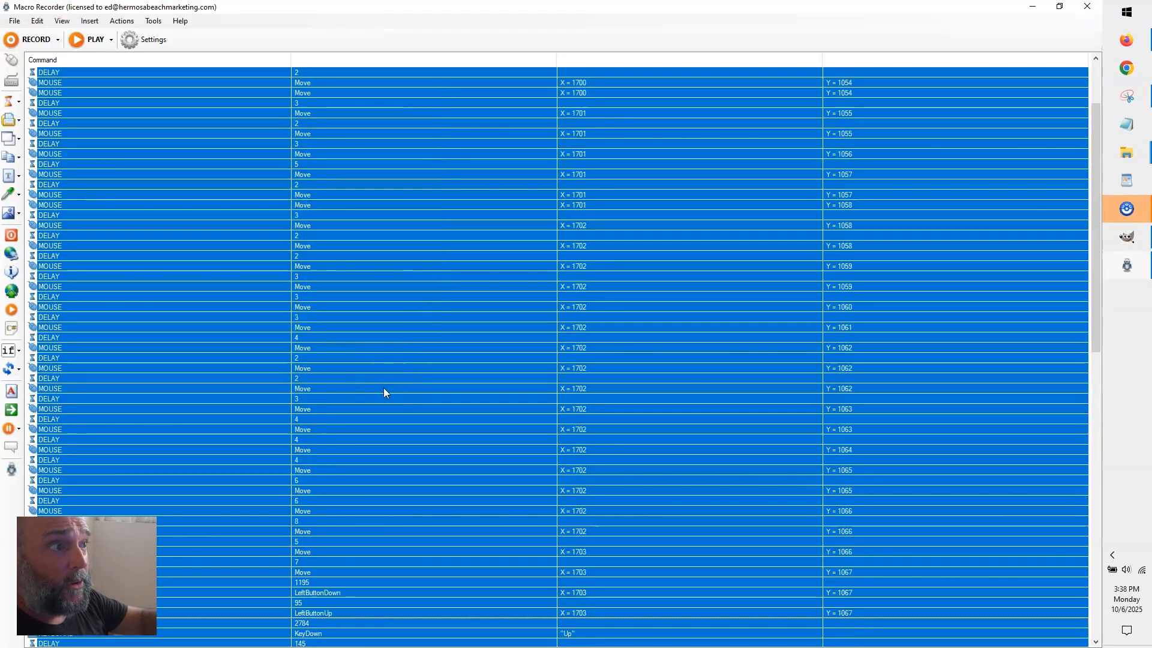
scroll(366, 517, up, 3)
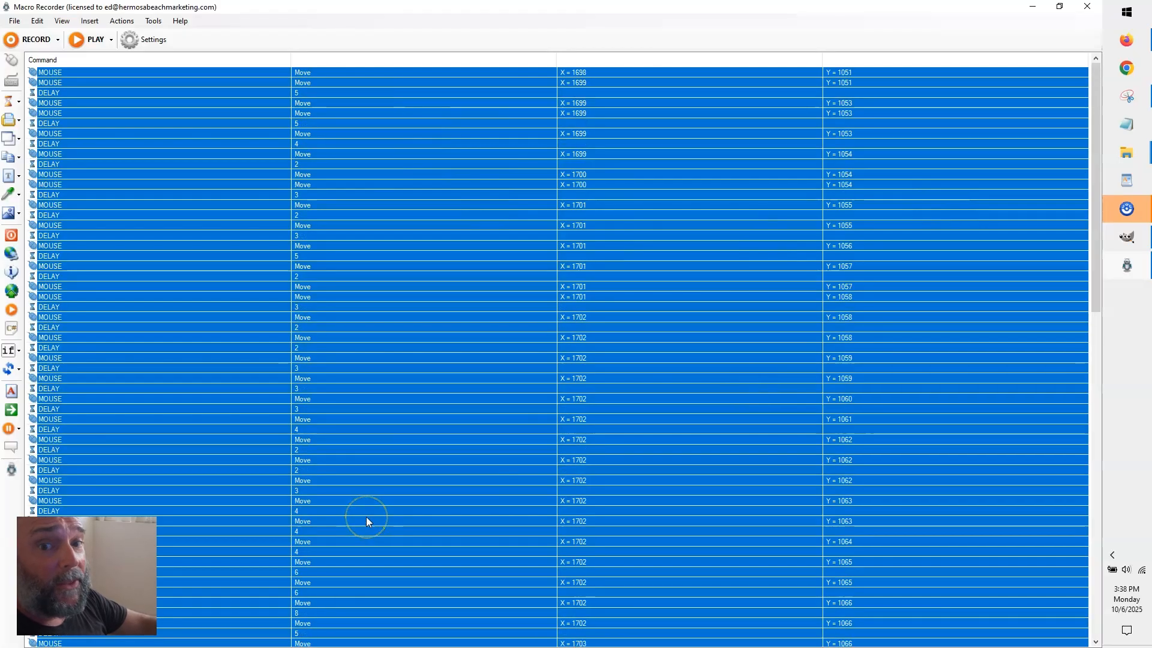
scroll(366, 521, down, 12)
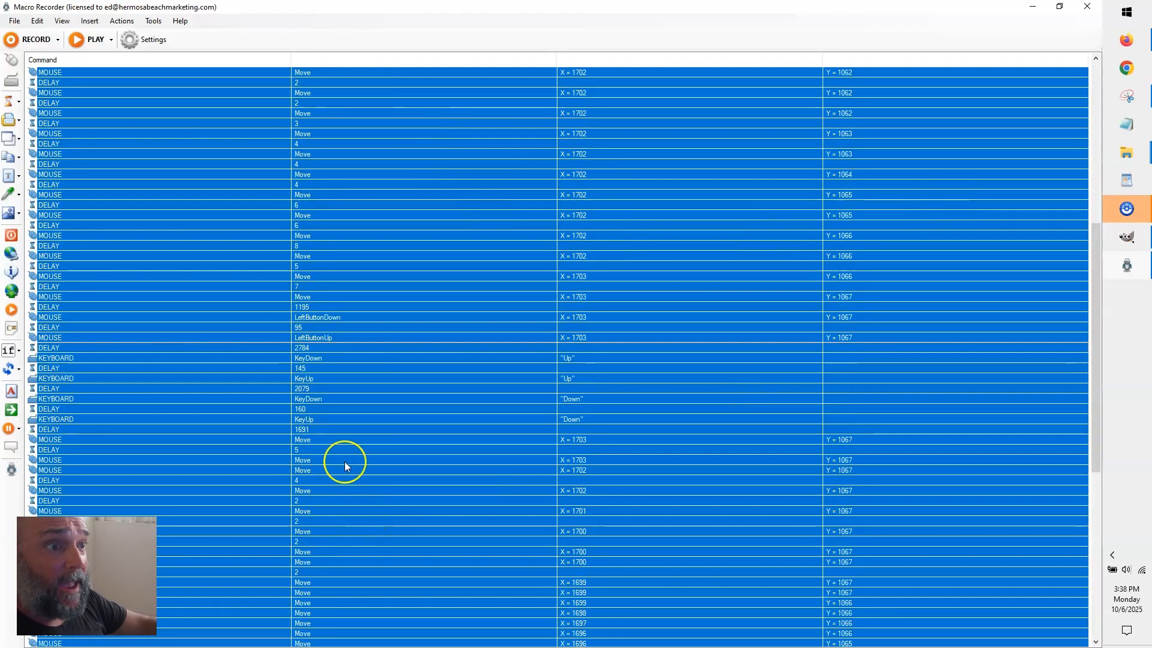
right_click(162, 159)
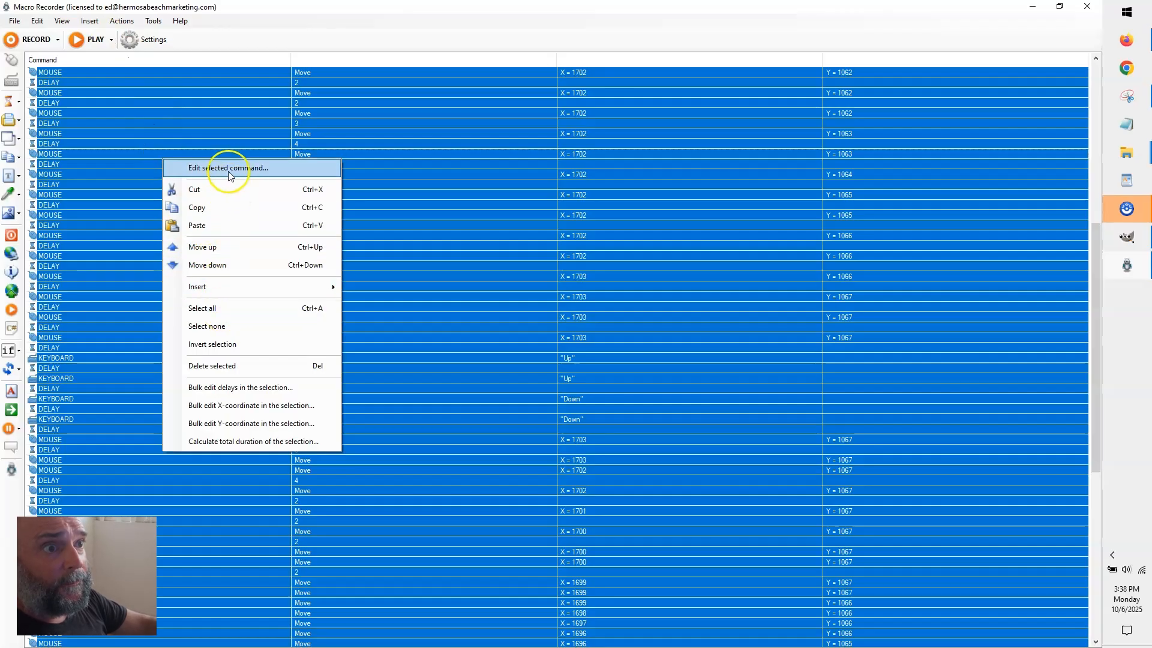
click(239, 387)
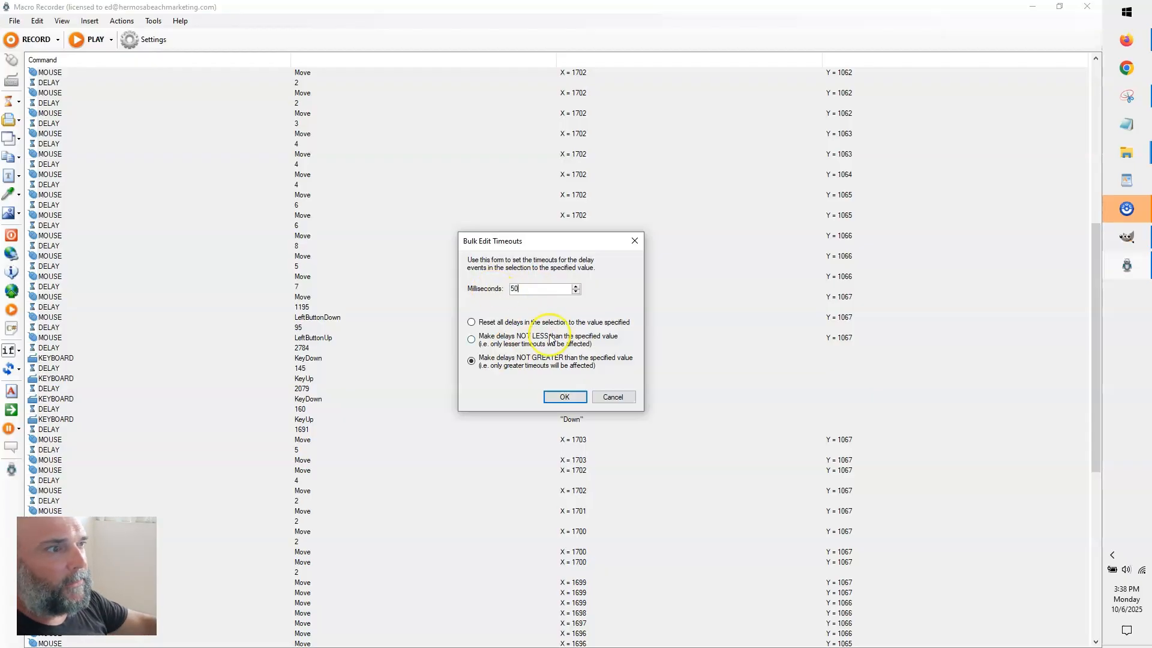
click(565, 397)
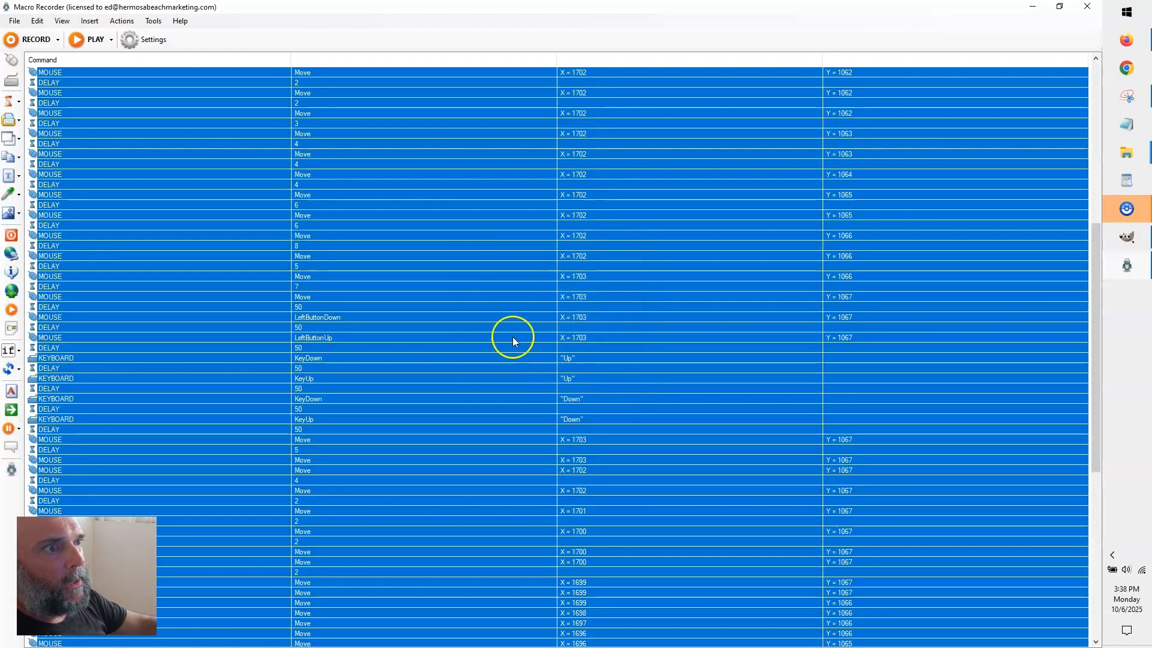
Play the sped-up macro over the GIMP layers with the number of playbacks set to 130.
click(111, 40)
click(135, 54)
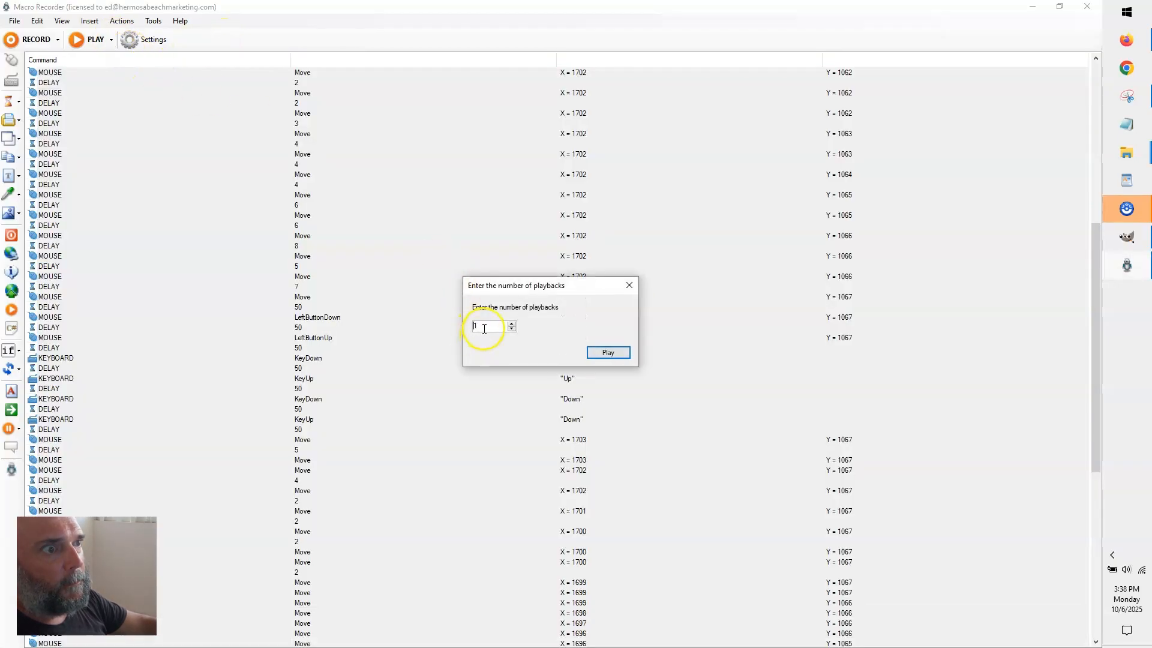
key(Return)
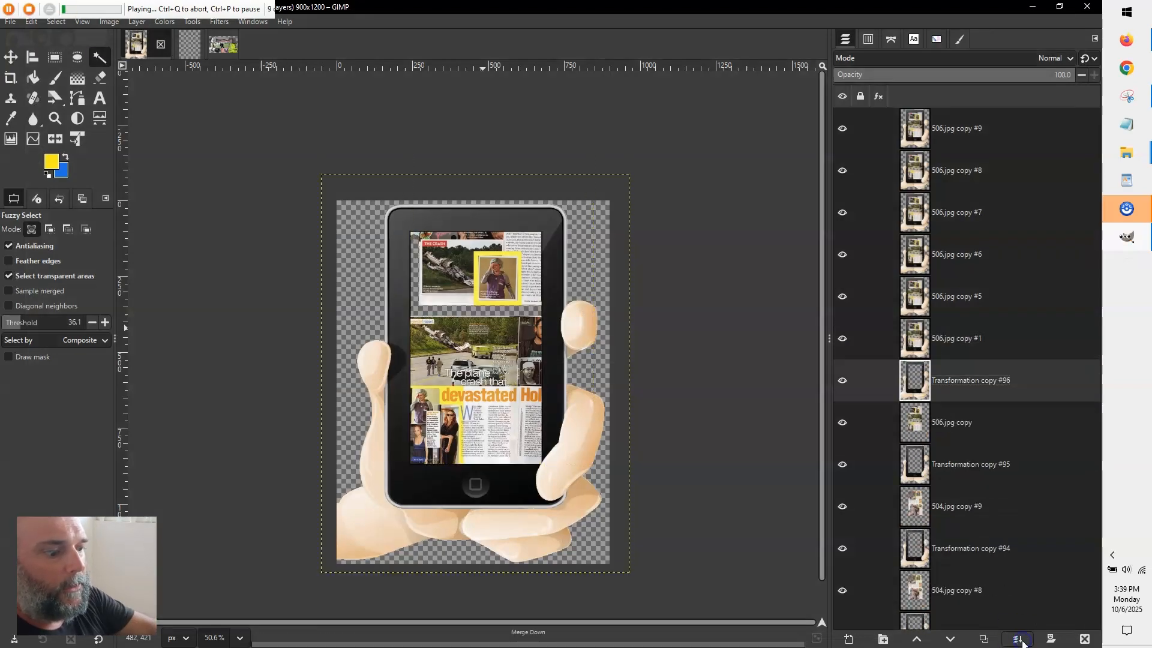
Undo the playback's layer merges back to the separate Transformation copy #101 layer, and abort the paused playback.
key(ctrl+z)
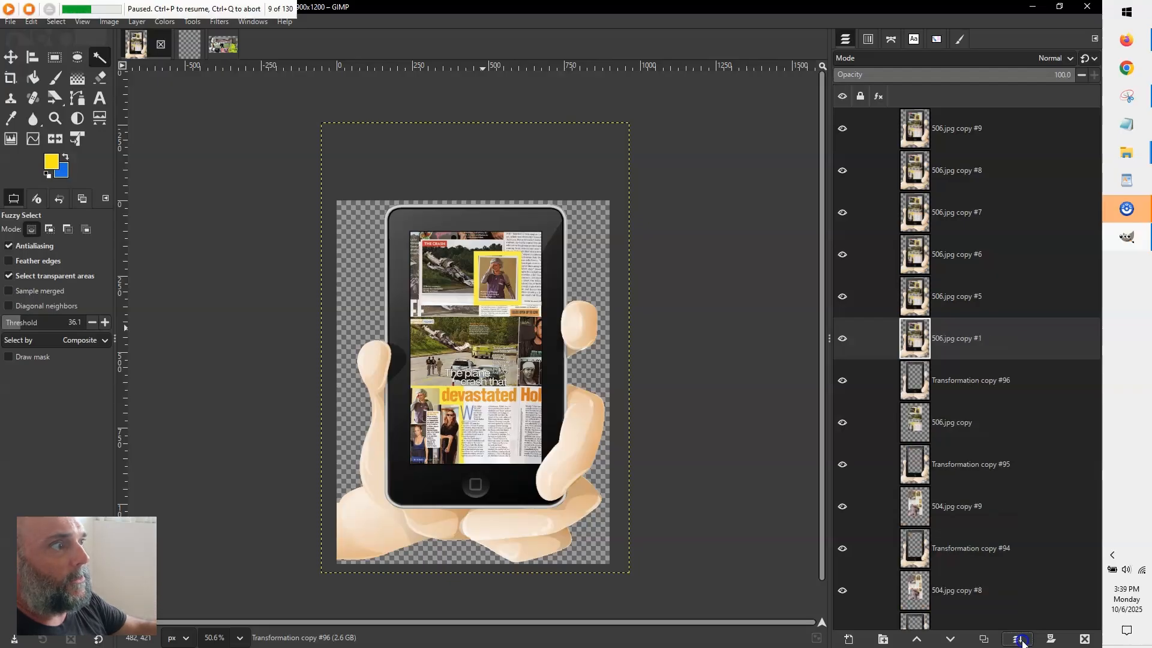
key(ctrl+z)
key(ctrl+z)
key(ctrl+z)
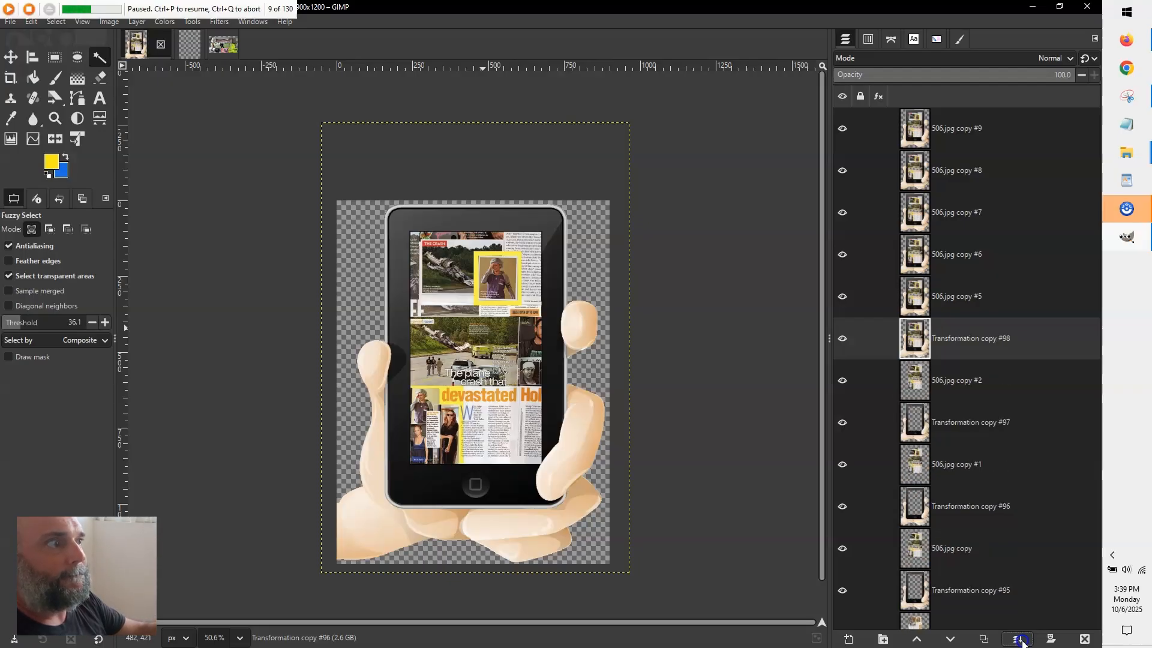
key(ctrl+z)
key(ctrl+z)
key(ctrl+z)
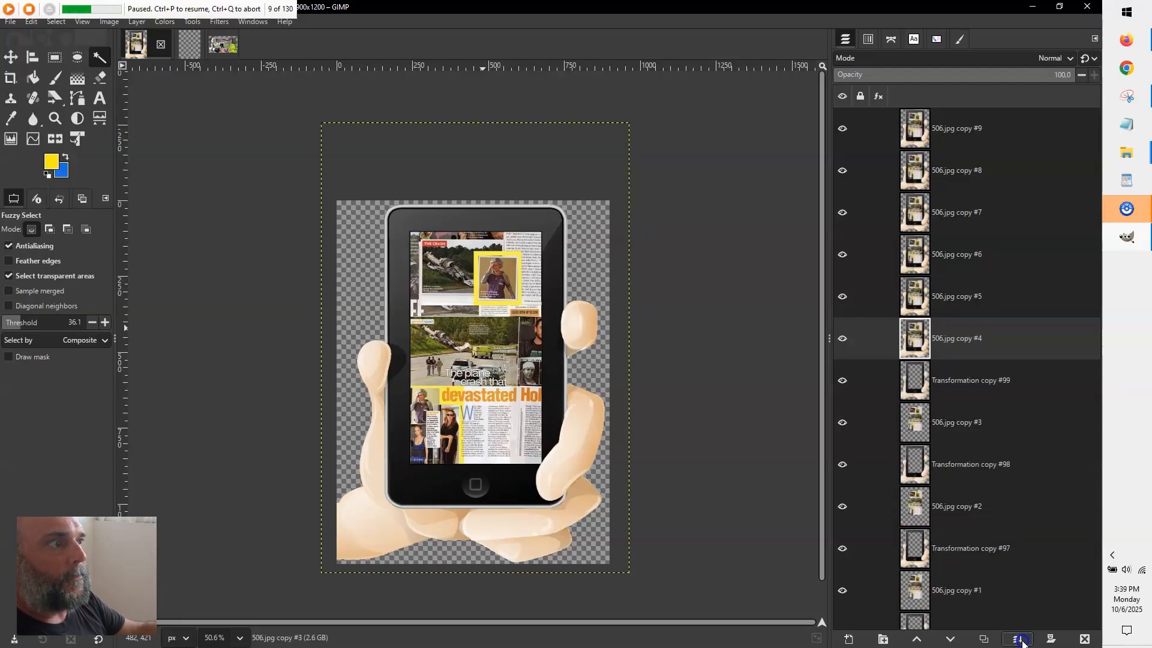
key(ctrl+z)
key(ctrl+z)
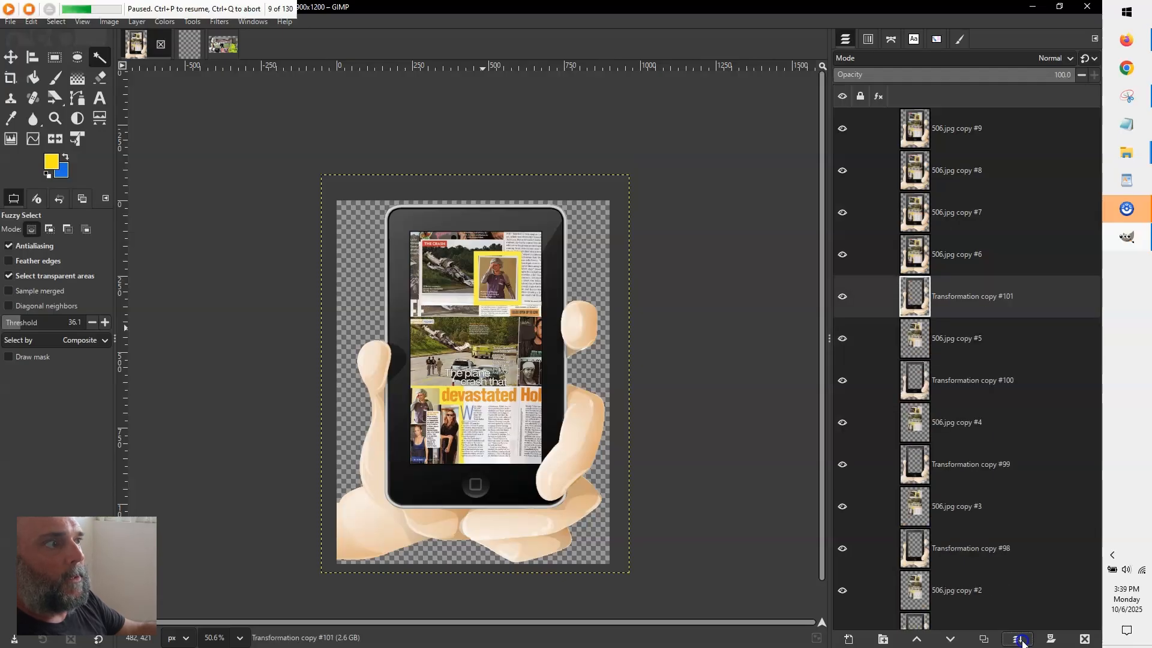
click(28, 7)
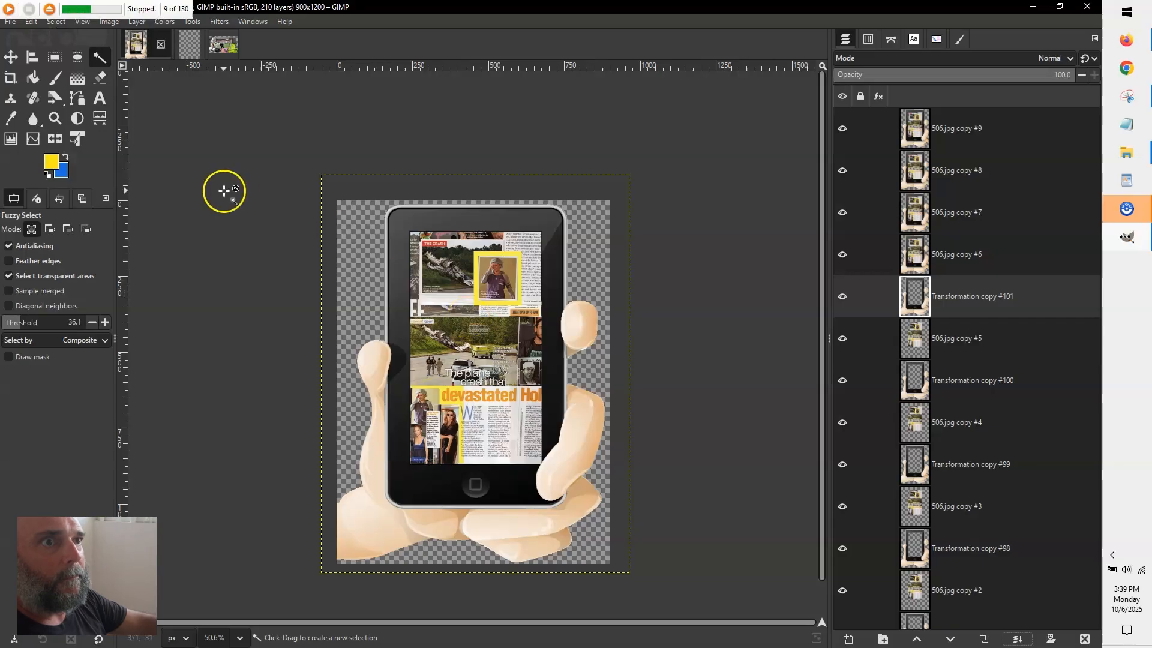
Return to Macro Recorder and reset all delays from just before the merge click through the Down key release to 80 milliseconds.
click(49, 9)
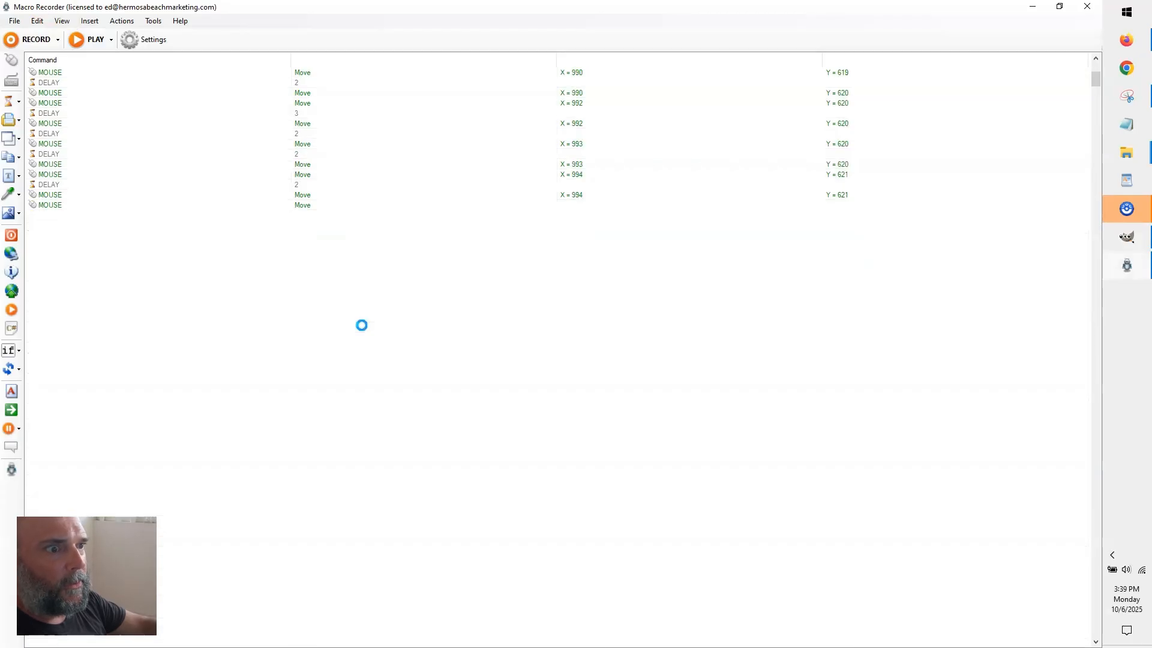
scroll(363, 330, down, 20)
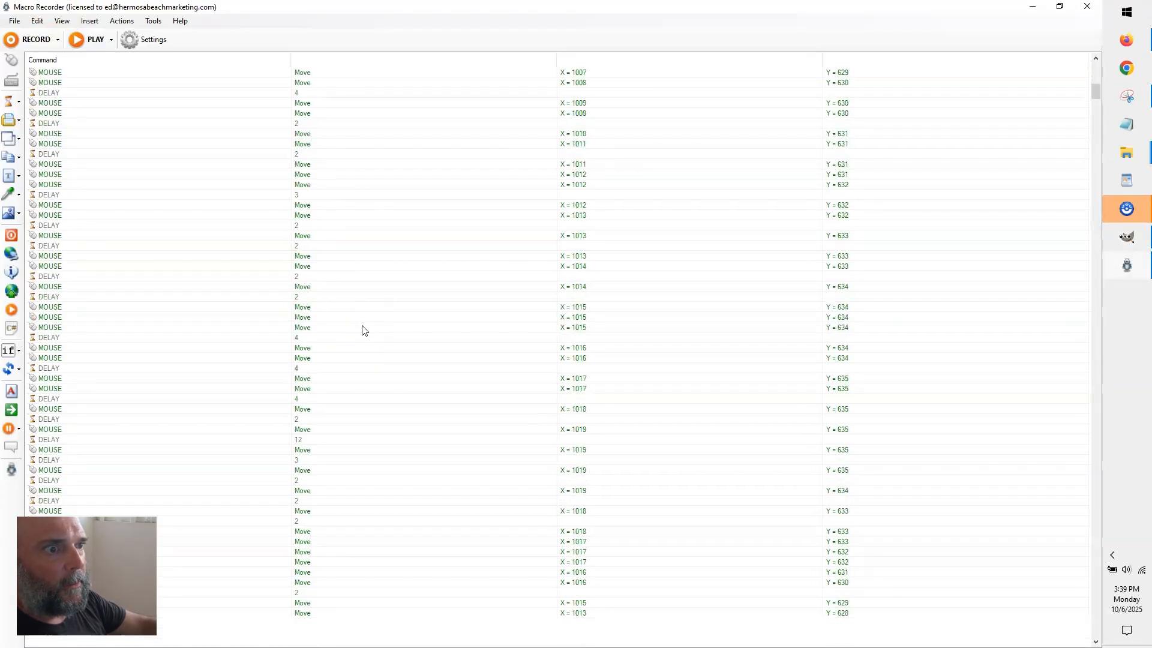
scroll(362, 332, down, 20)
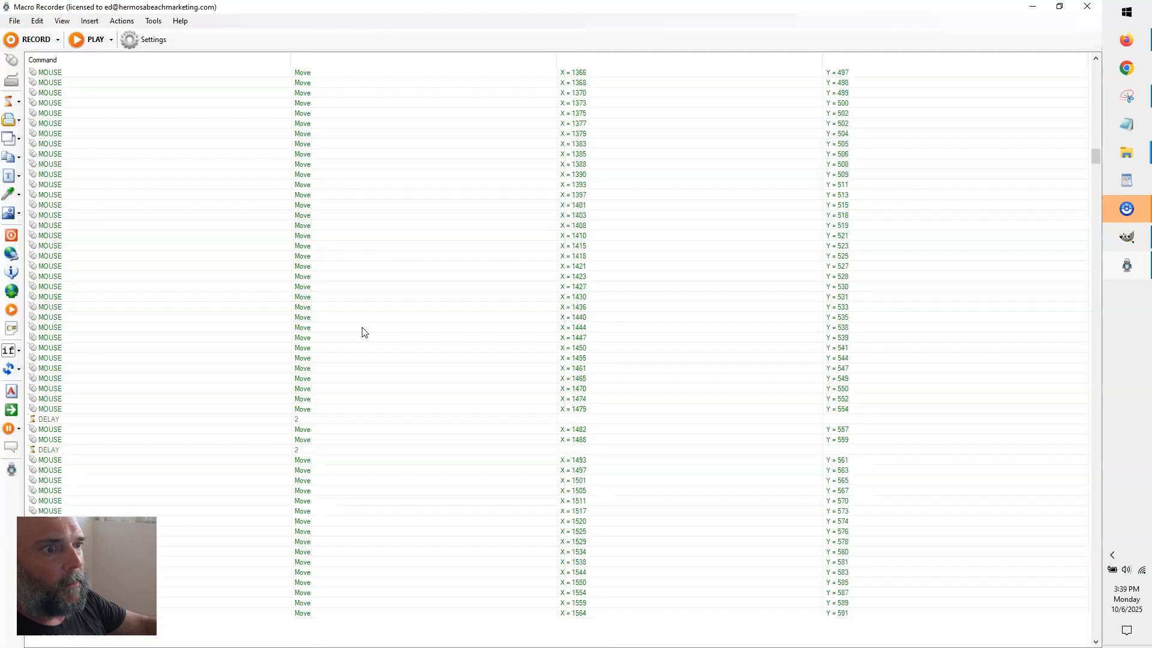
scroll(362, 335, down, 20)
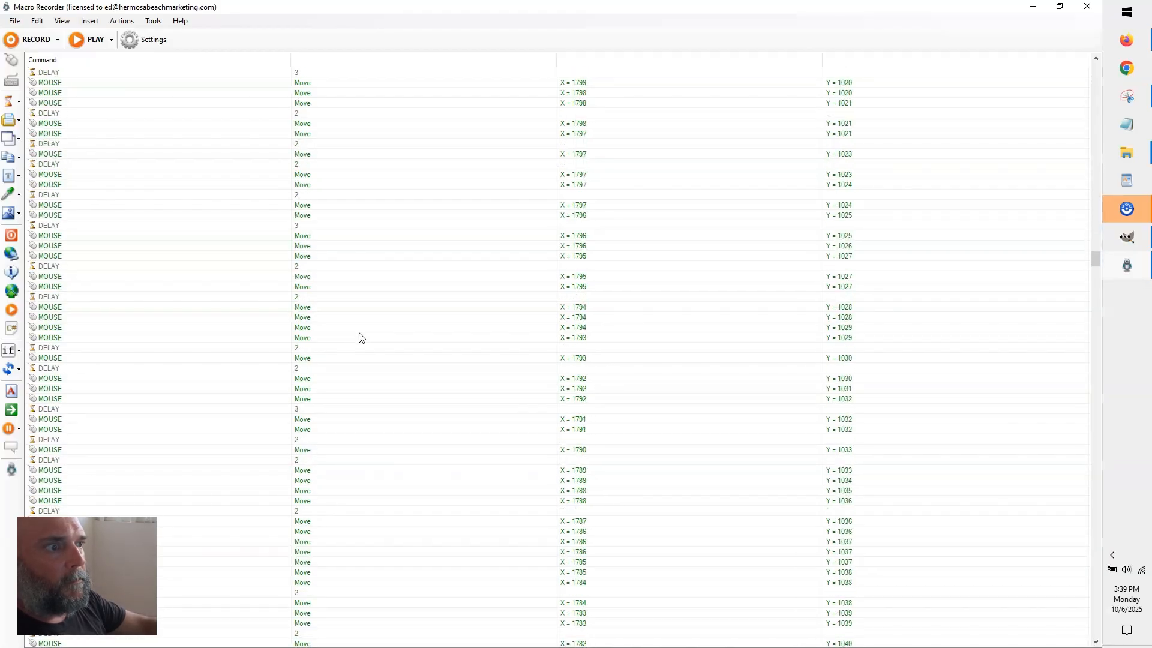
scroll(362, 337, down, 20)
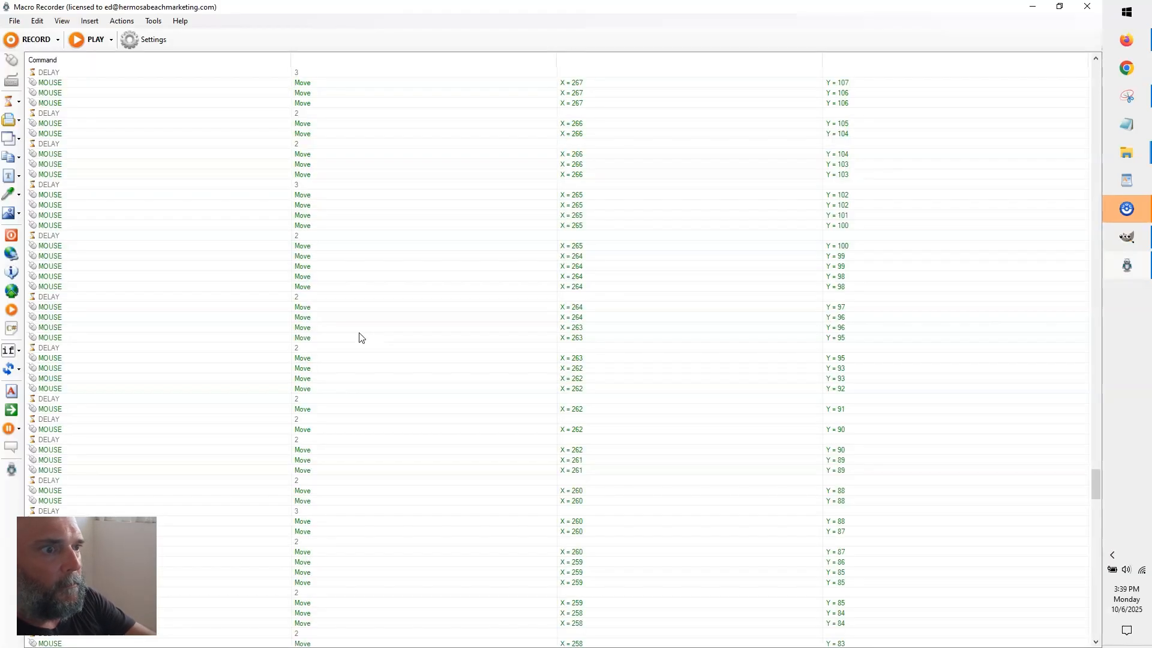
key(shift+End)
key(Delete)
scroll(365, 339, up, 14)
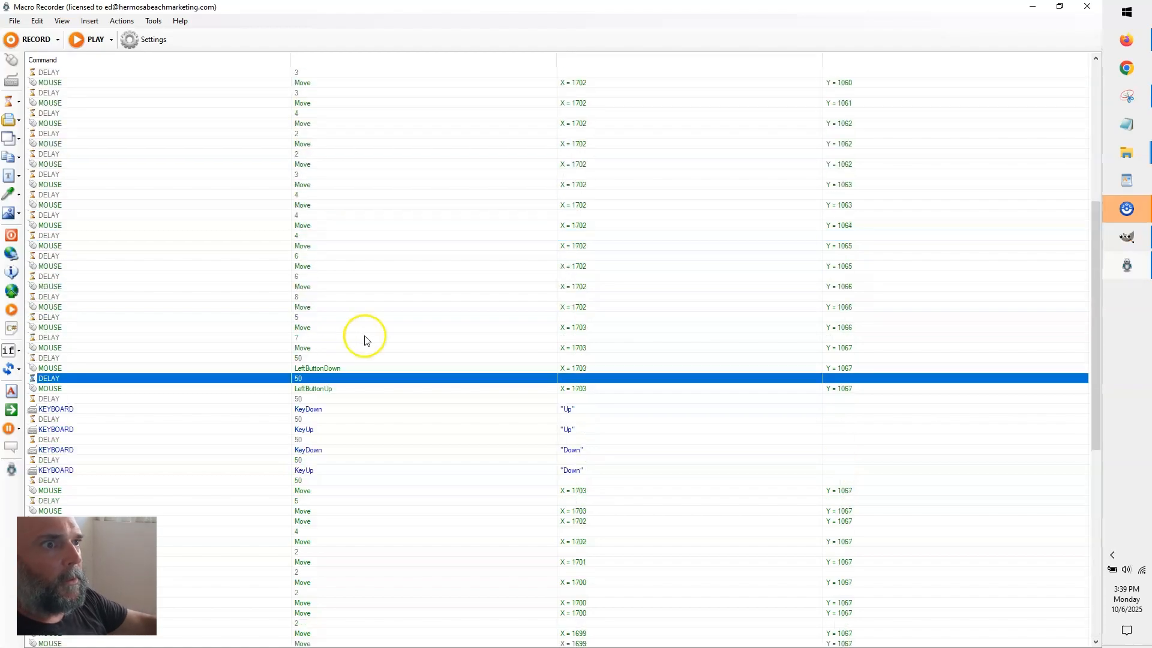
scroll(365, 338, down, 1)
click(325, 329)
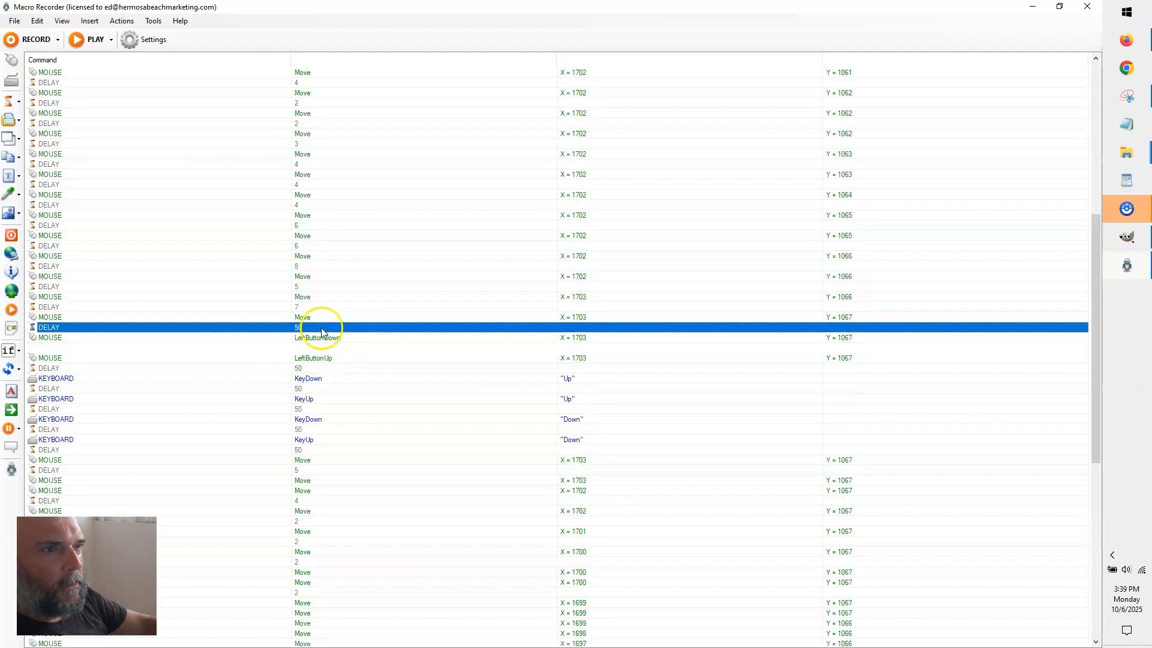
shift+click(347, 451)
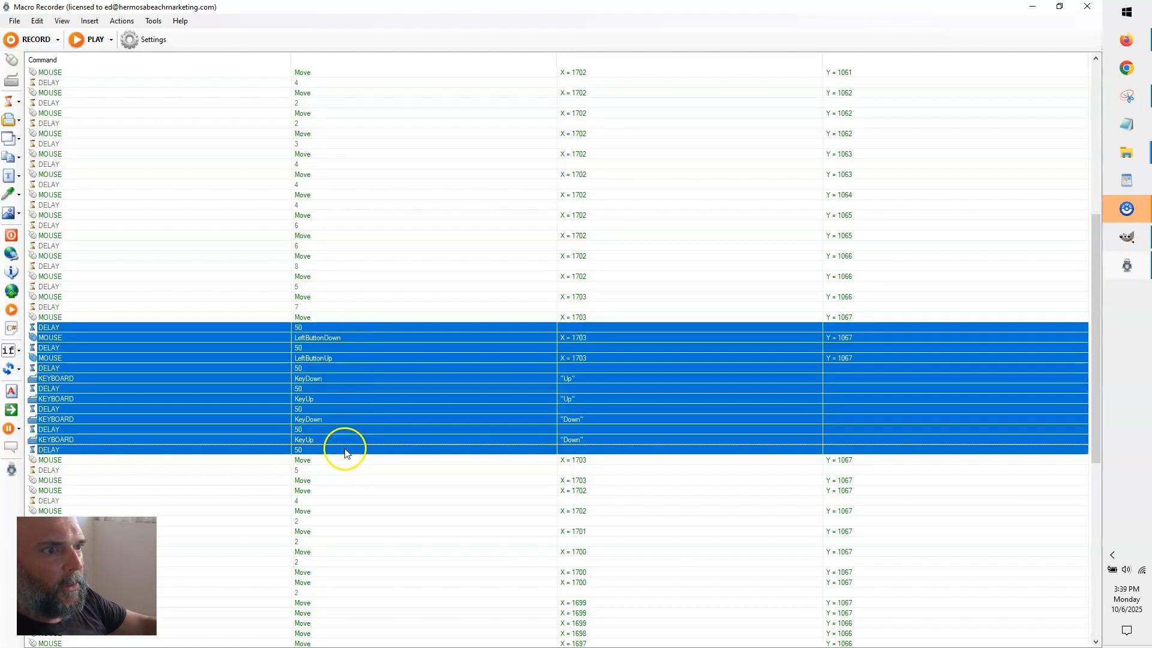
right_click(346, 372)
click(432, 585)
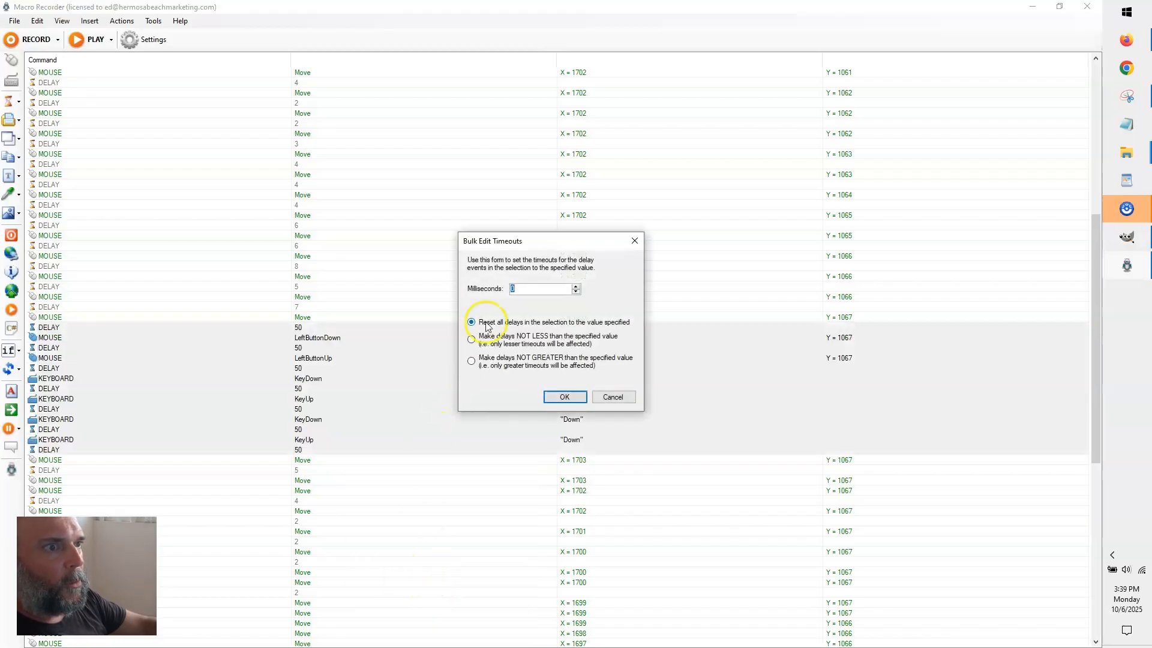
text(80)
key(Return)
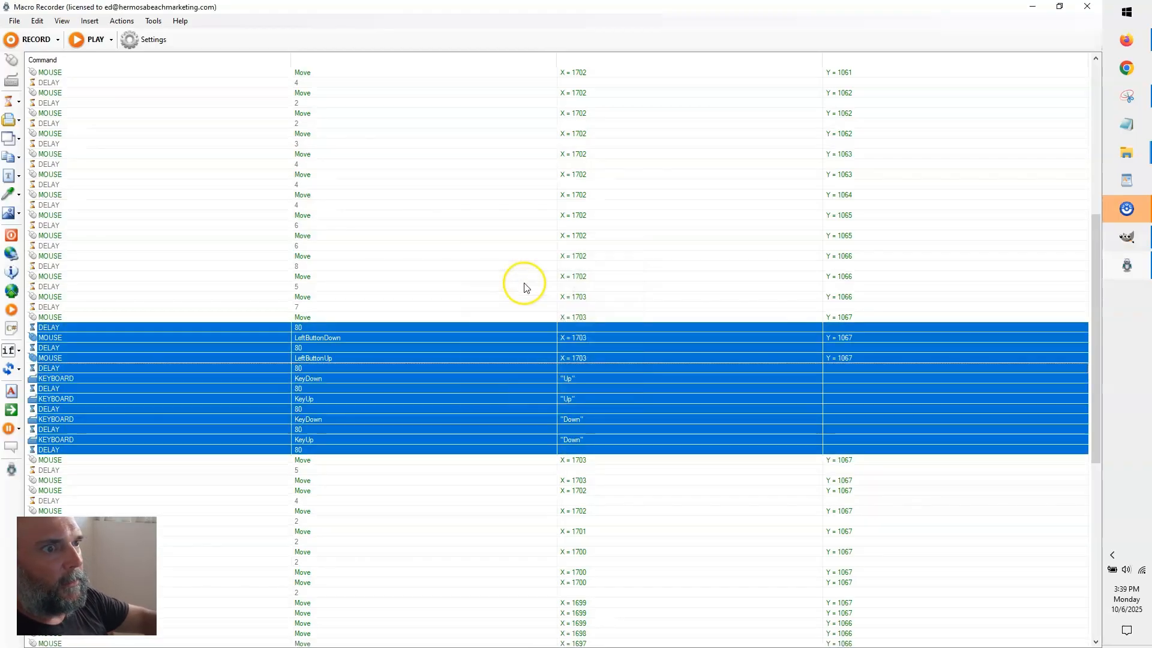
Play the macro with the 80-millisecond delays over the GIMP layers, setting the number of playbacks to 100.
click(112, 41)
click(129, 71)
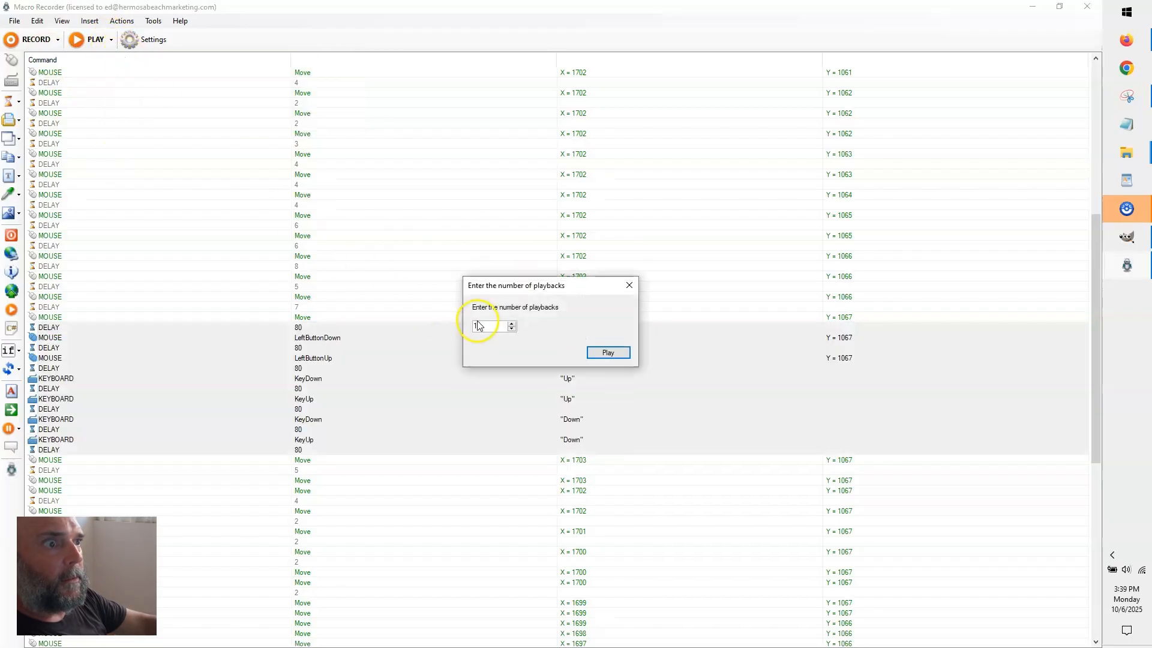
key(Return)
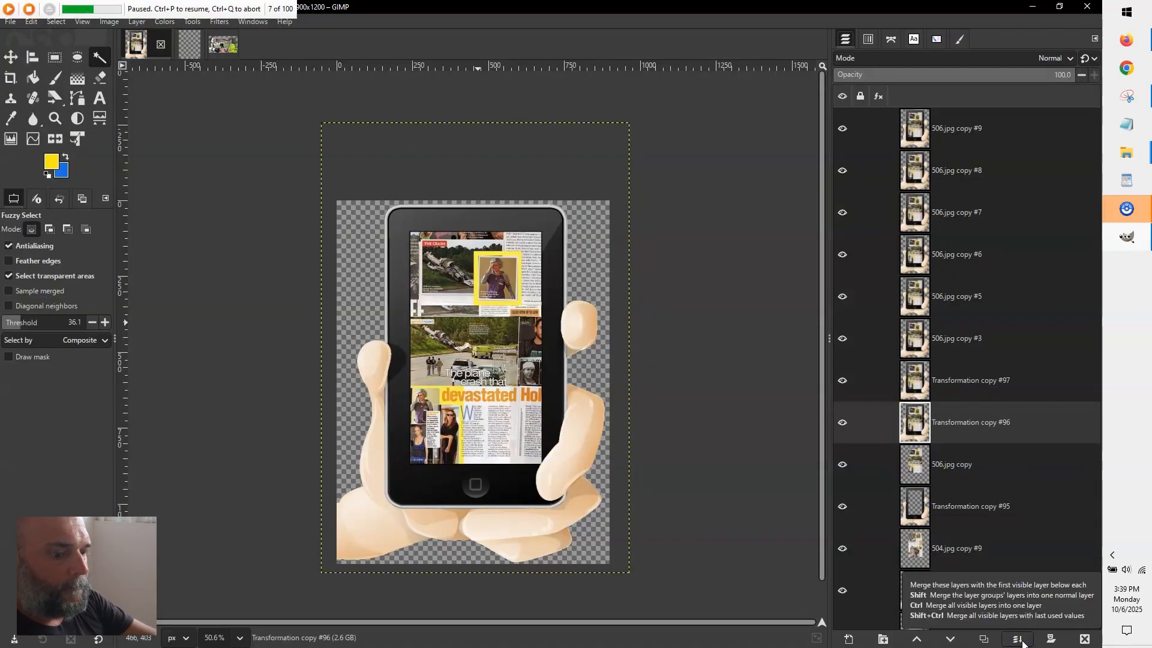
Undo the layer merges back to the separate Transformation copy #100 layer and abort the paused playback.
key(ctrl+z)
key(ctrl+z)
key(ctrl+z)
key(ctrl+z)
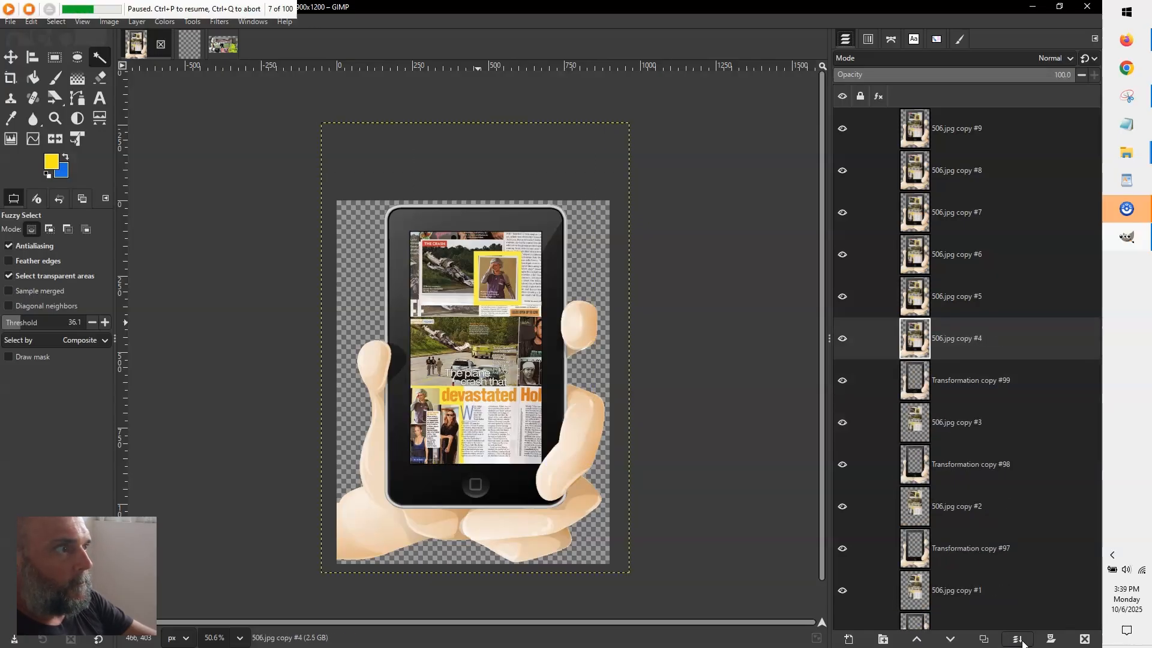
key(ctrl+z)
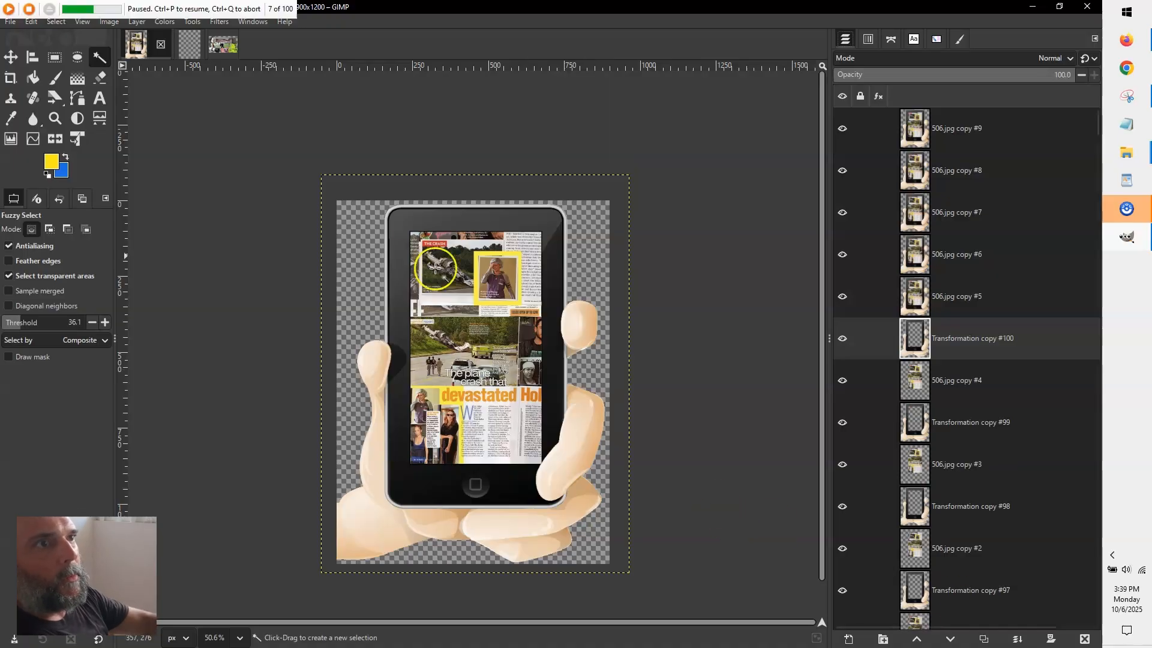
click(29, 9)
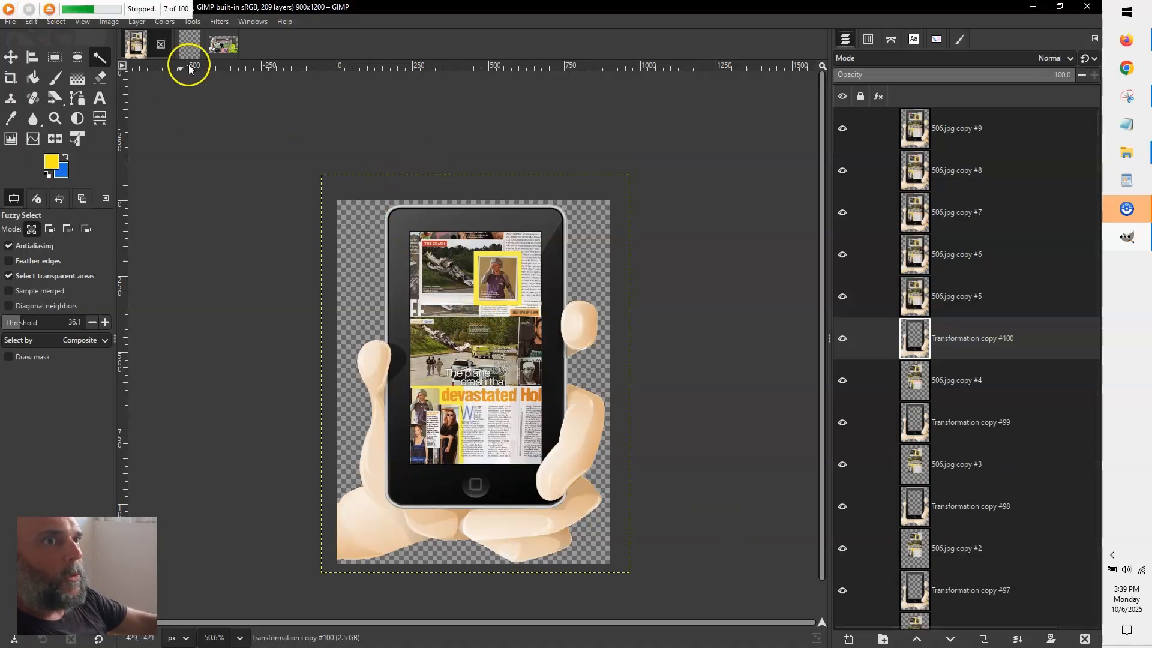
In Macro Recorder, reset all delays around the merge click and the Up and Down key entries to 100 milliseconds.
click(48, 8)
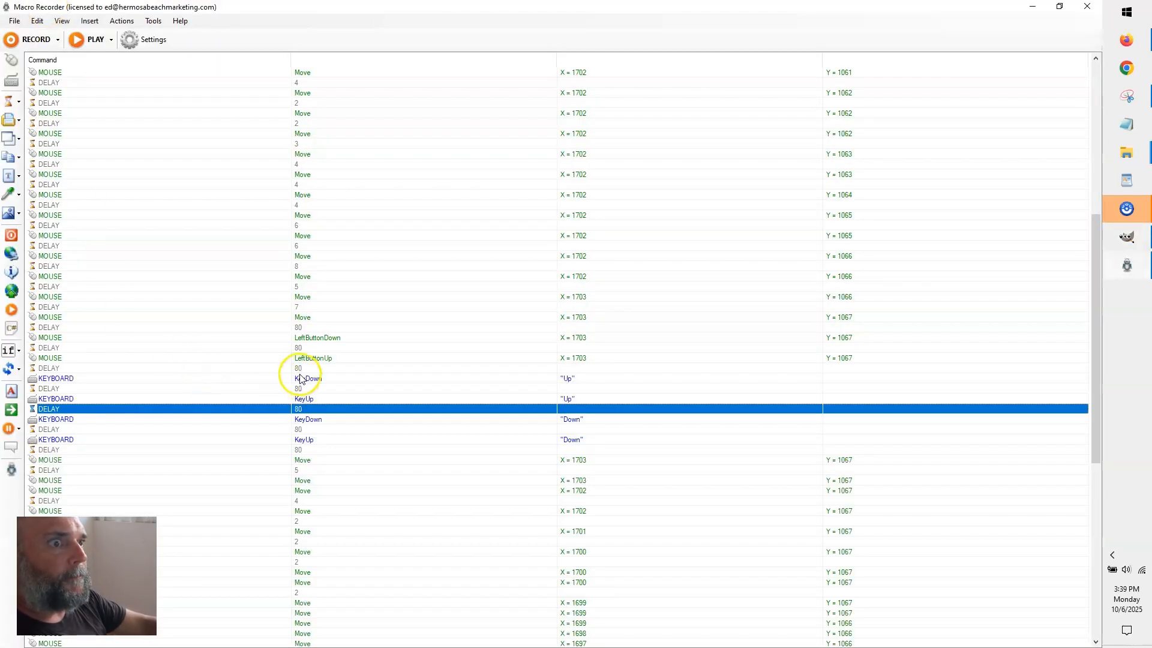
click(321, 328)
shift+click(352, 451)
right_click(353, 451)
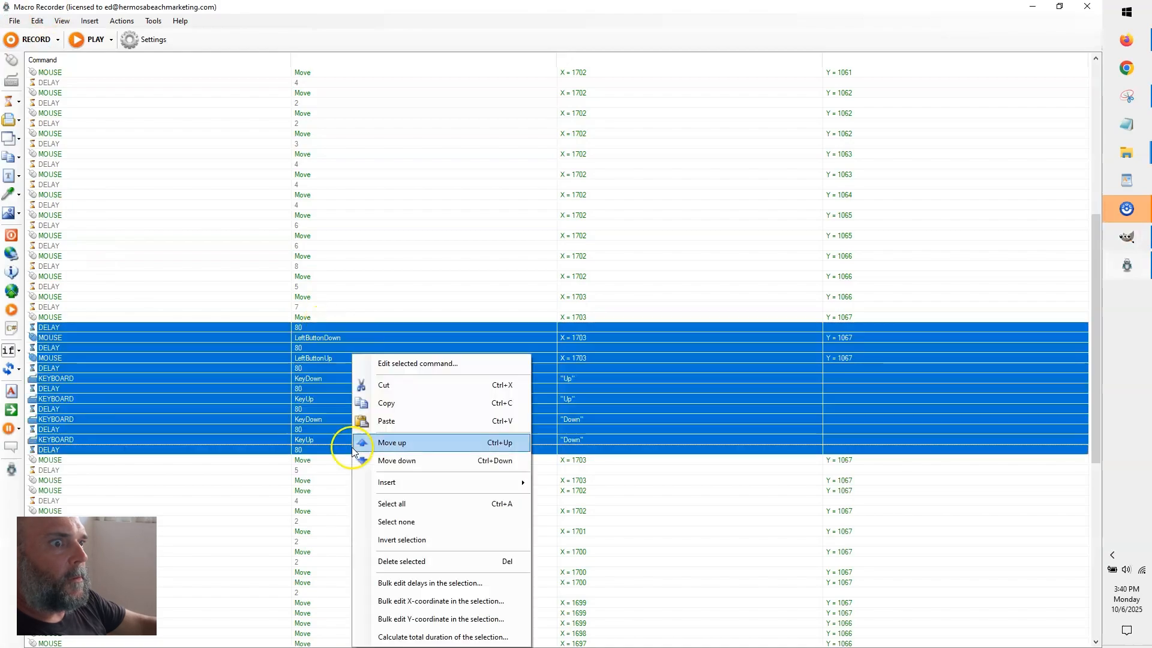
click(438, 583)
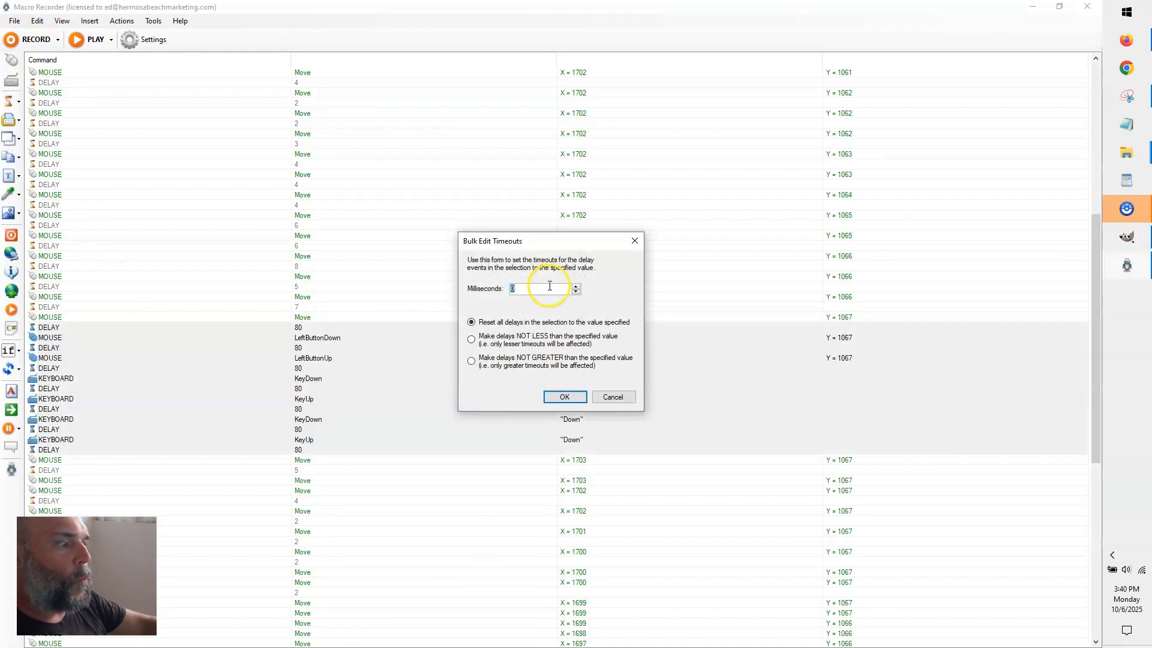
key(Return)
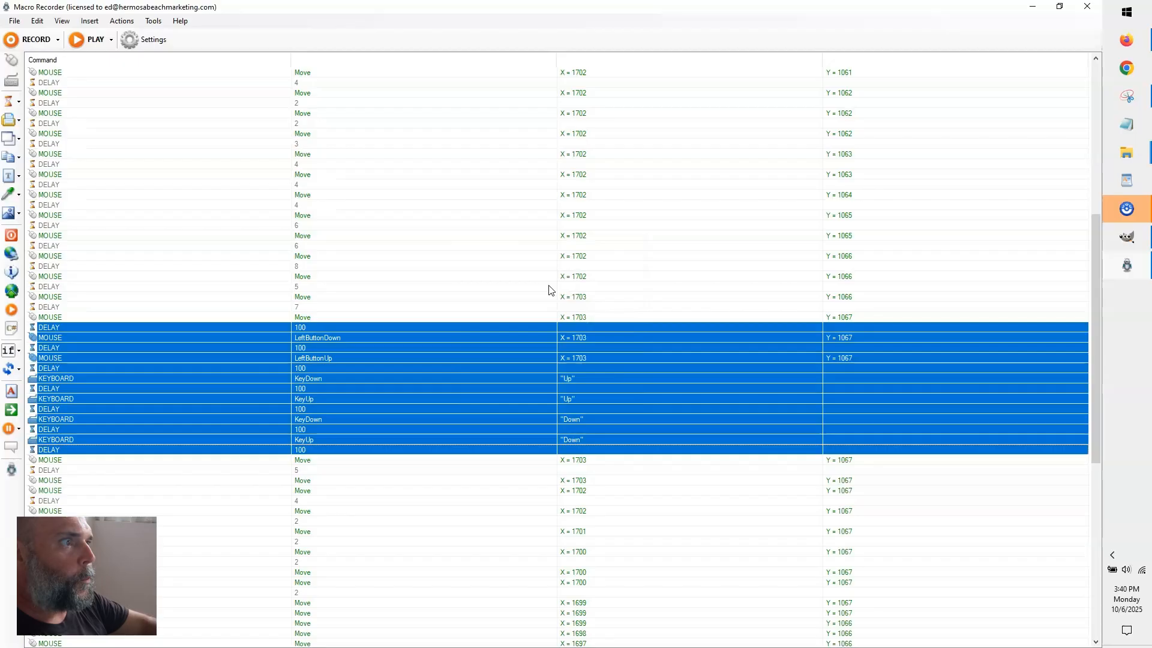
Play the macro with the 100-millisecond delays over the GIMP layers and pause the playback.
click(86, 42)
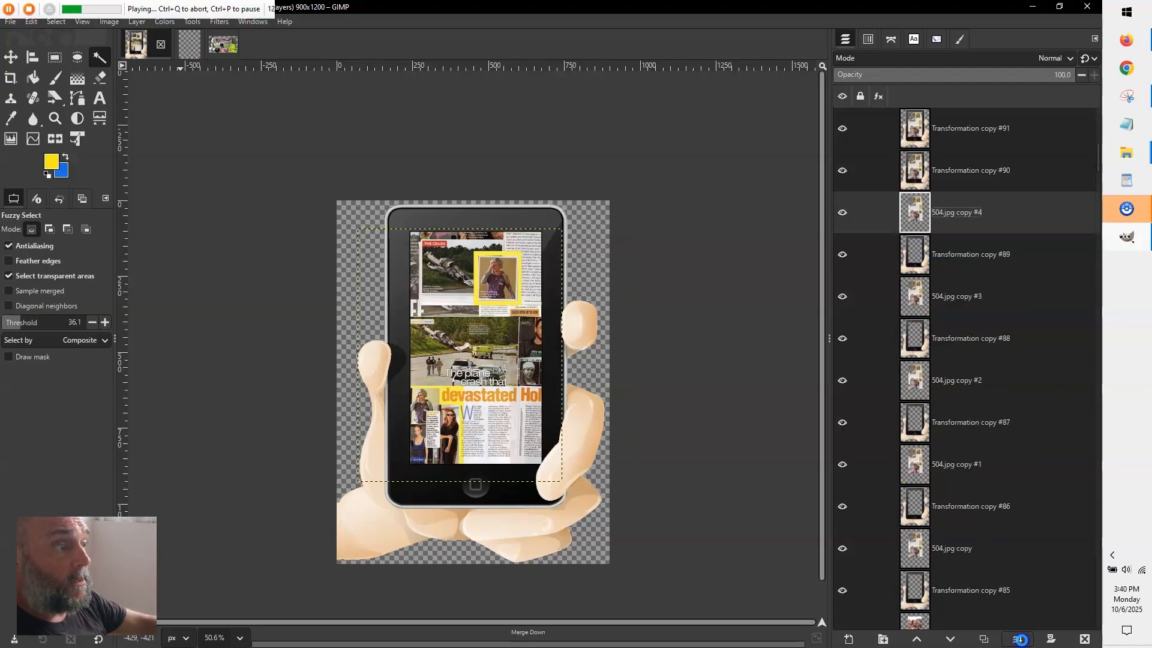
key(ctrl+p)
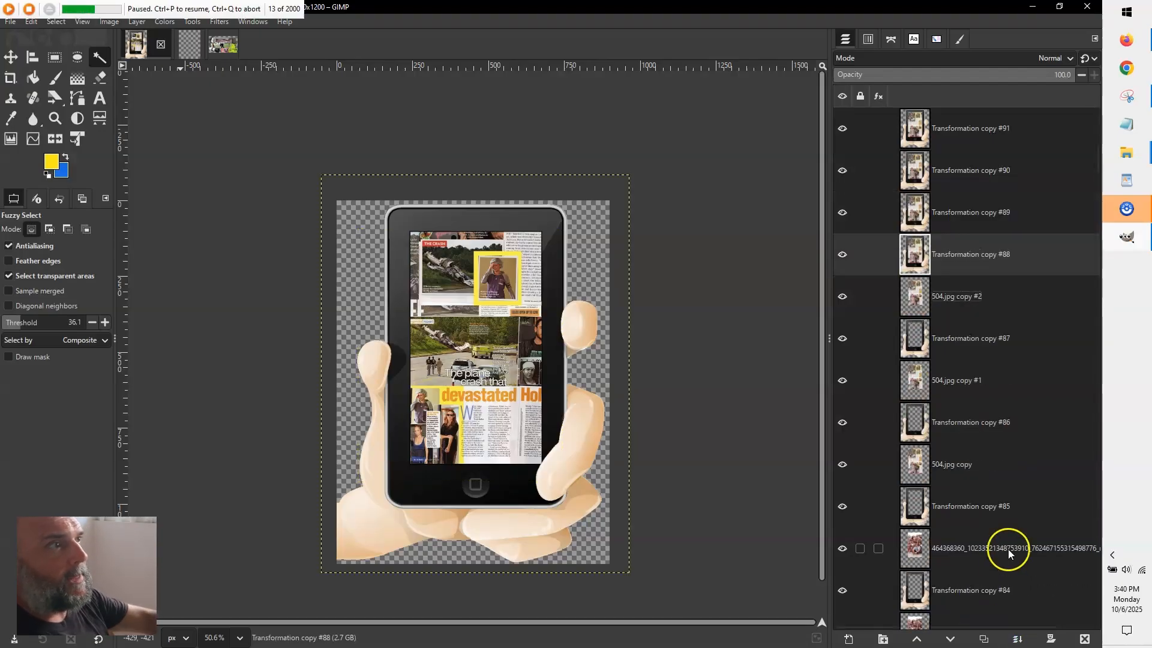
Undo the layer merges back to the separate Transformation copy #94 layer, select that layer, and abort the paused playback.
key(ctrl+z)
key(ctrl+z)
key(ctrl+z)
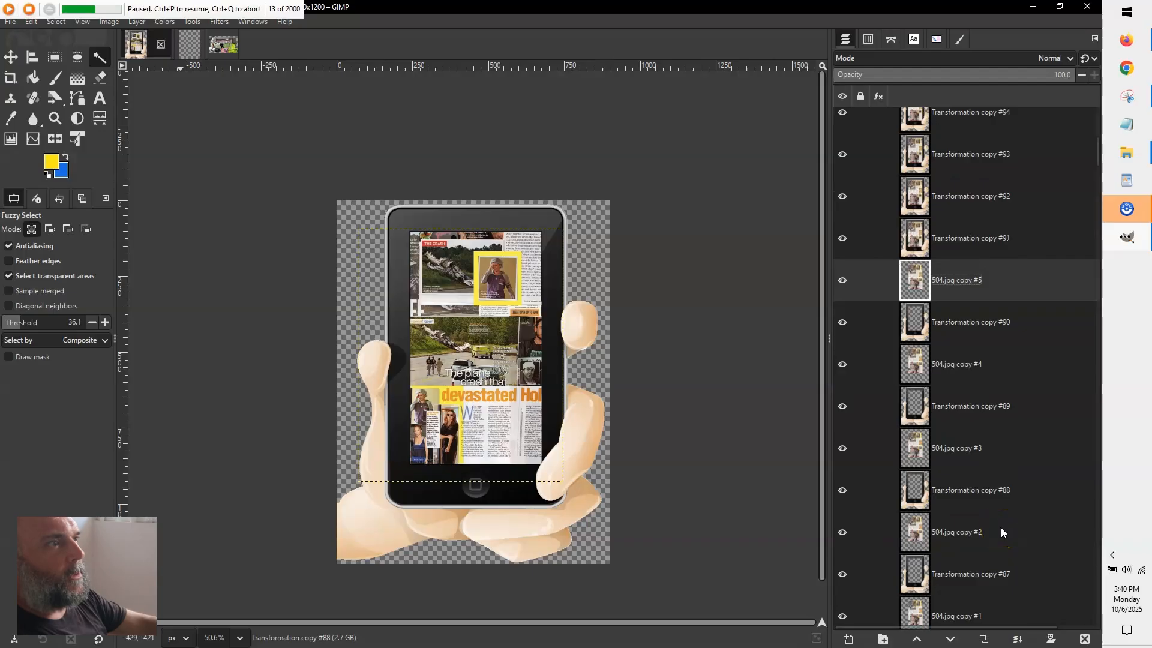
key(ctrl+z)
key(ctrl+z)
key(ctrl+z)
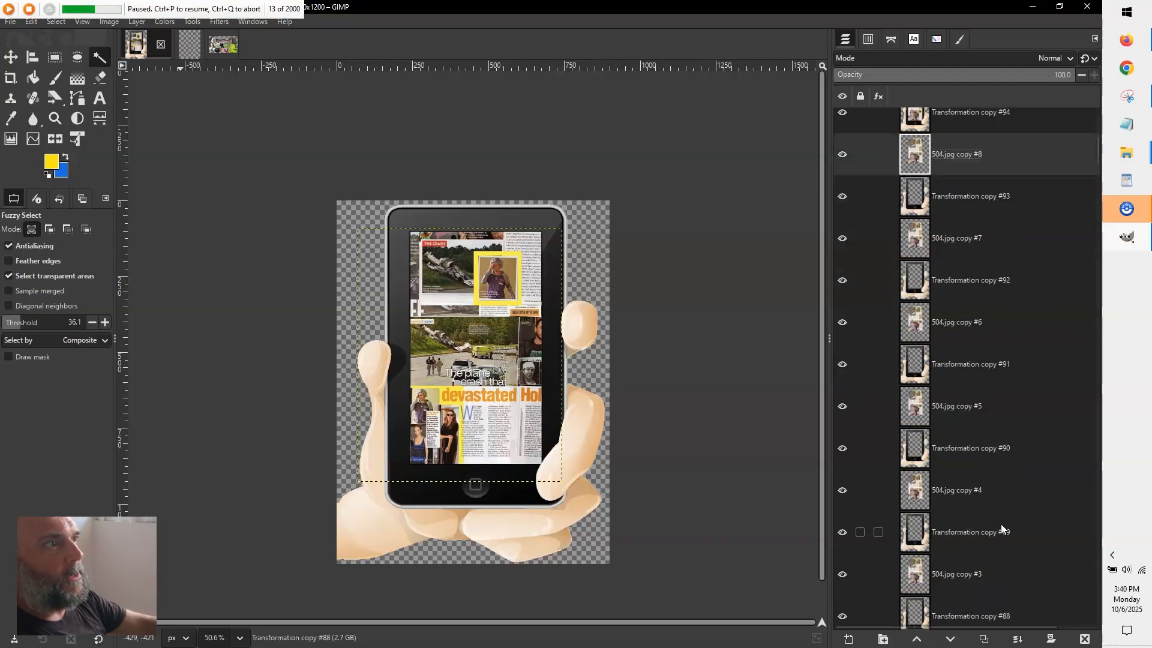
key(ctrl+z)
key(ctrl+z)
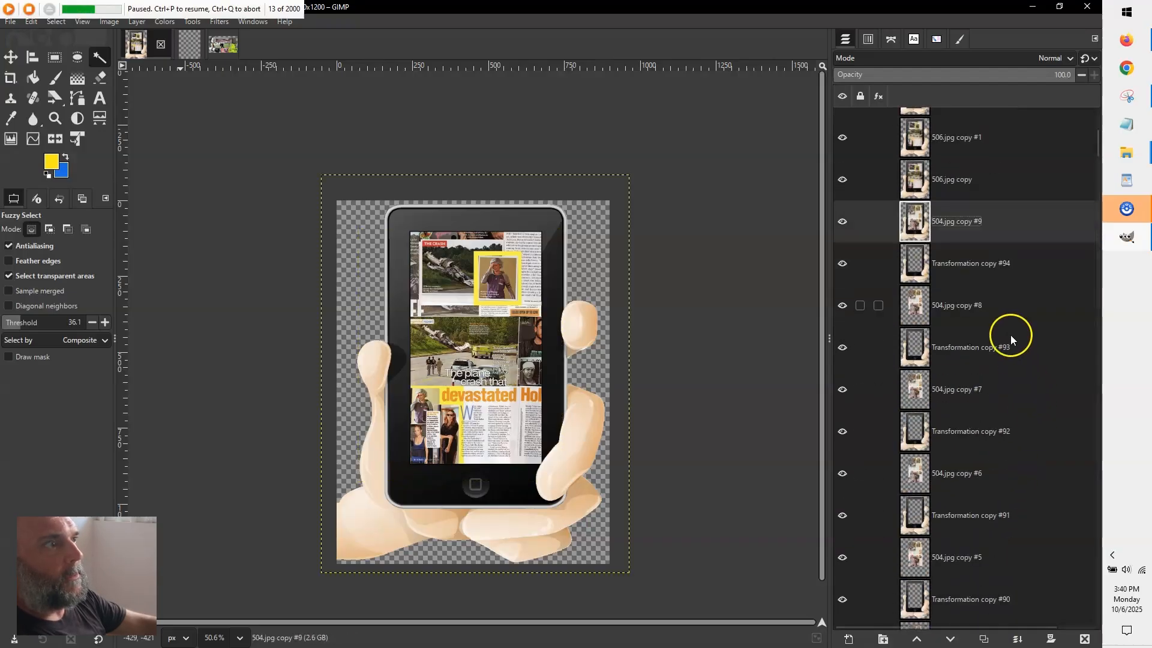
click(954, 264)
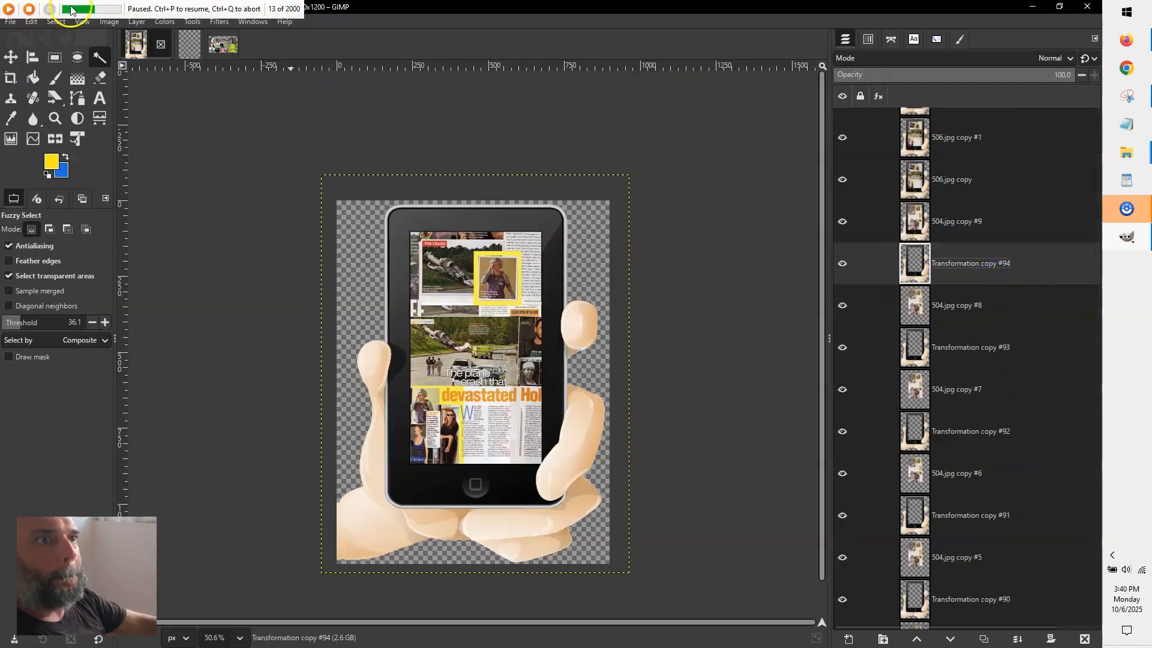
click(32, 8)
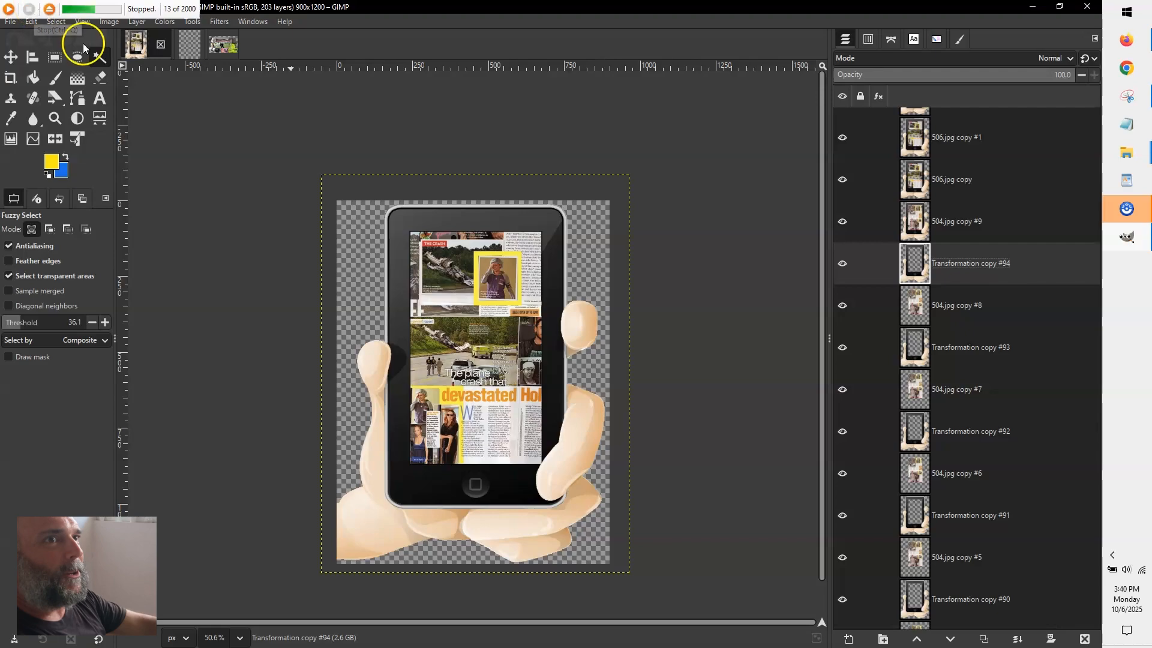
Record a new macro over the existing one, merging Transformation copy #94 down and selecting the Transformation copy #93 layer.
click(48, 8)
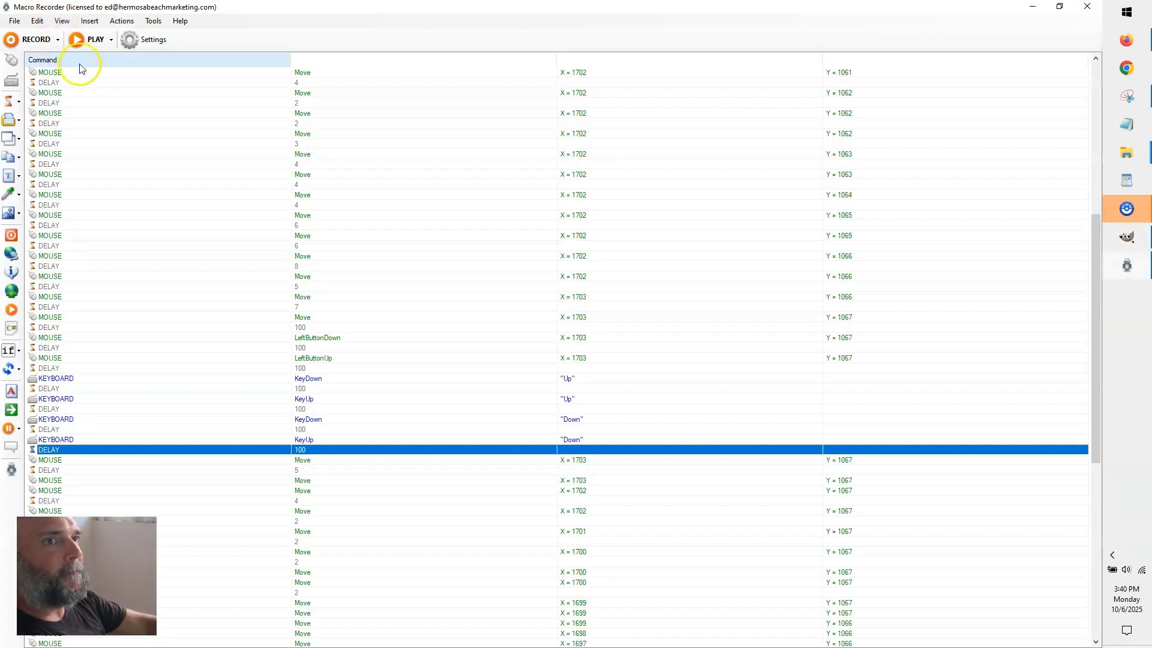
click(50, 37)
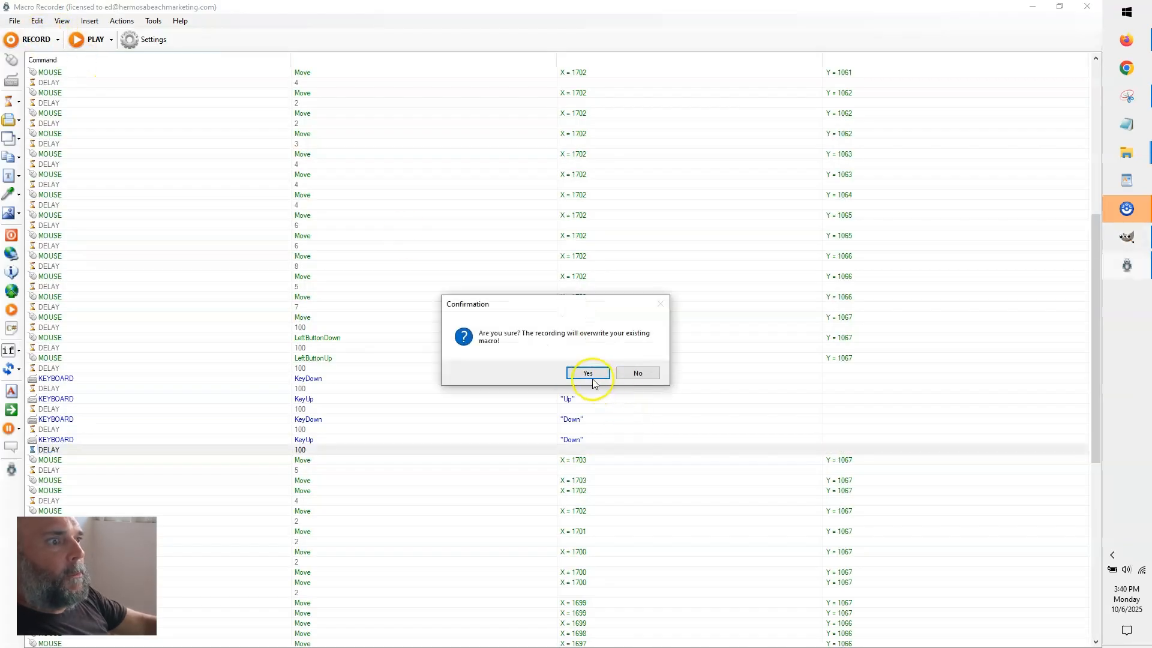
click(592, 377)
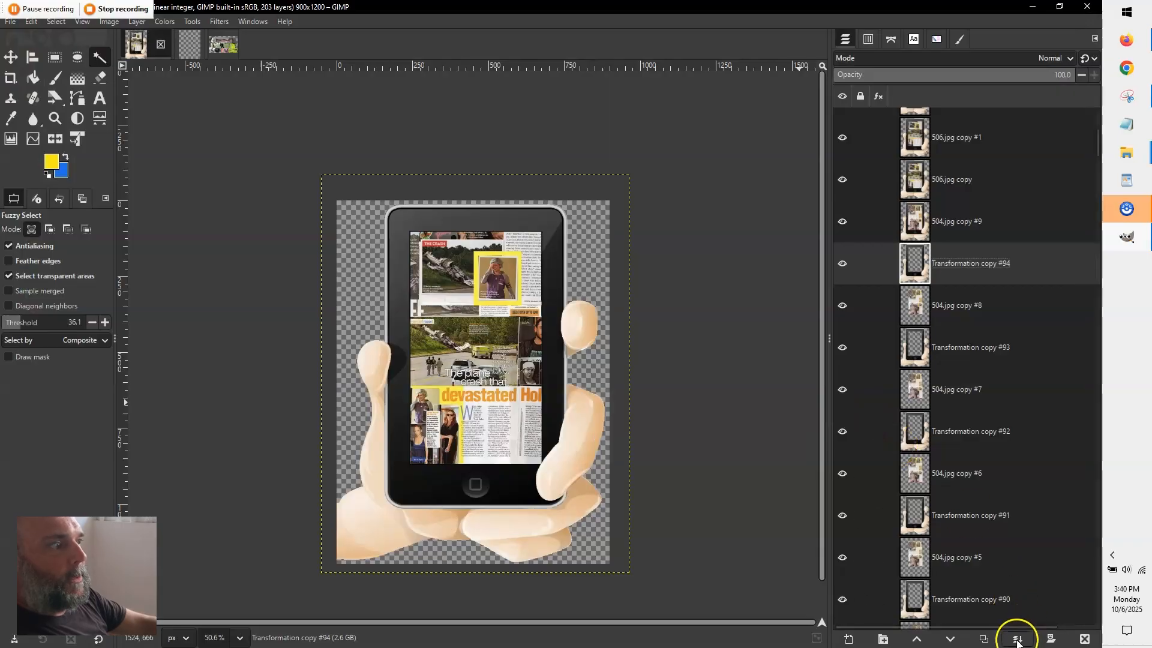
click(1016, 640)
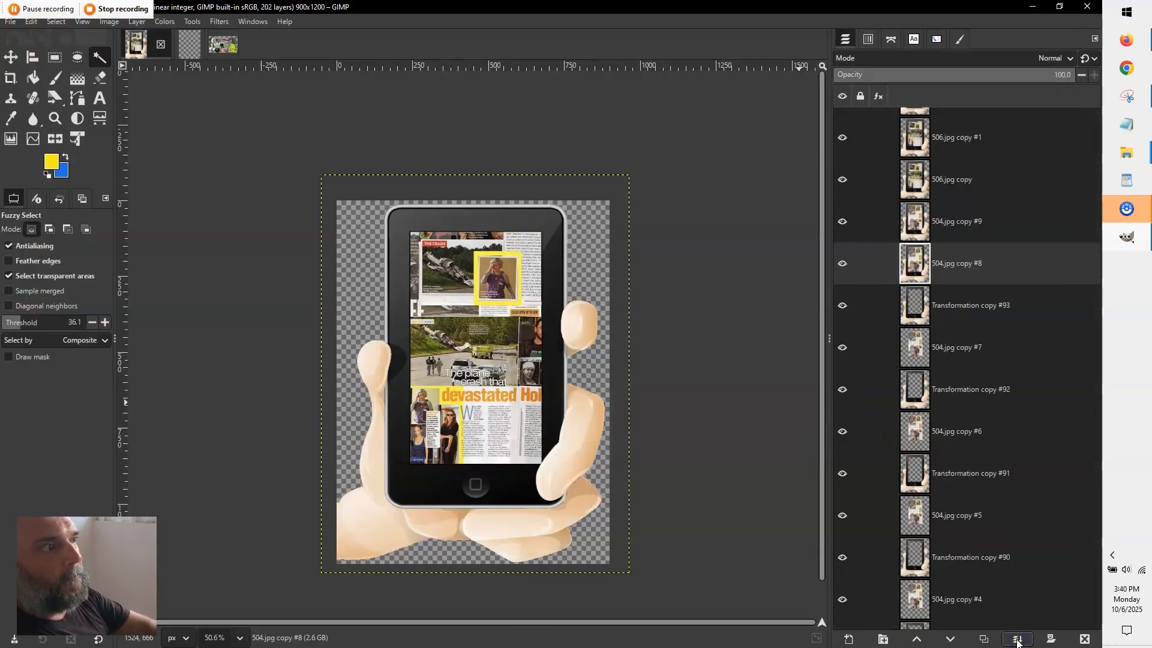
key(Page_Down)
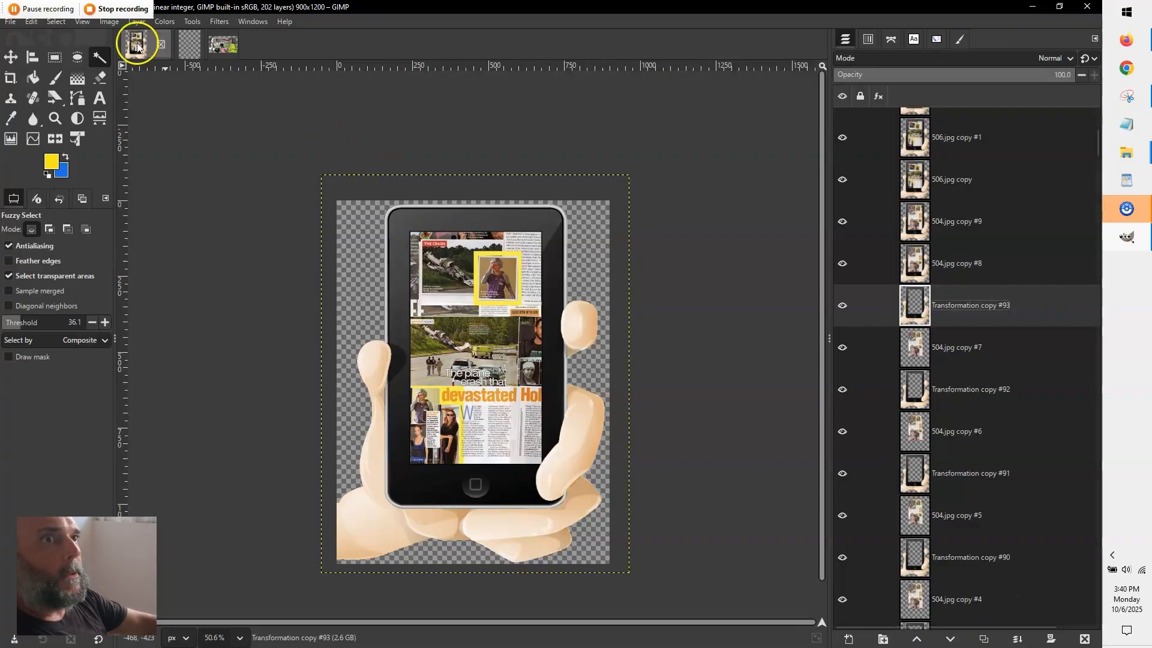
click(114, 8)
Overwrite the macro with a recording that merges Transformation copy #93 and #92 down in turn, selecting the next frame layer after each.
click(30, 39)
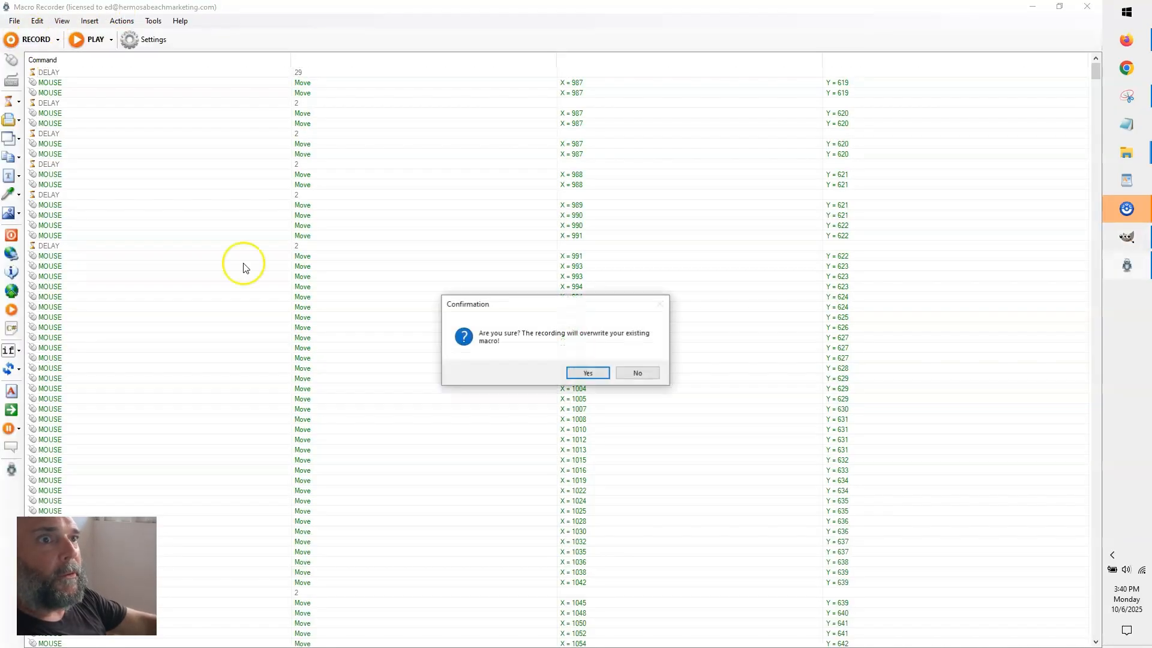
click(588, 374)
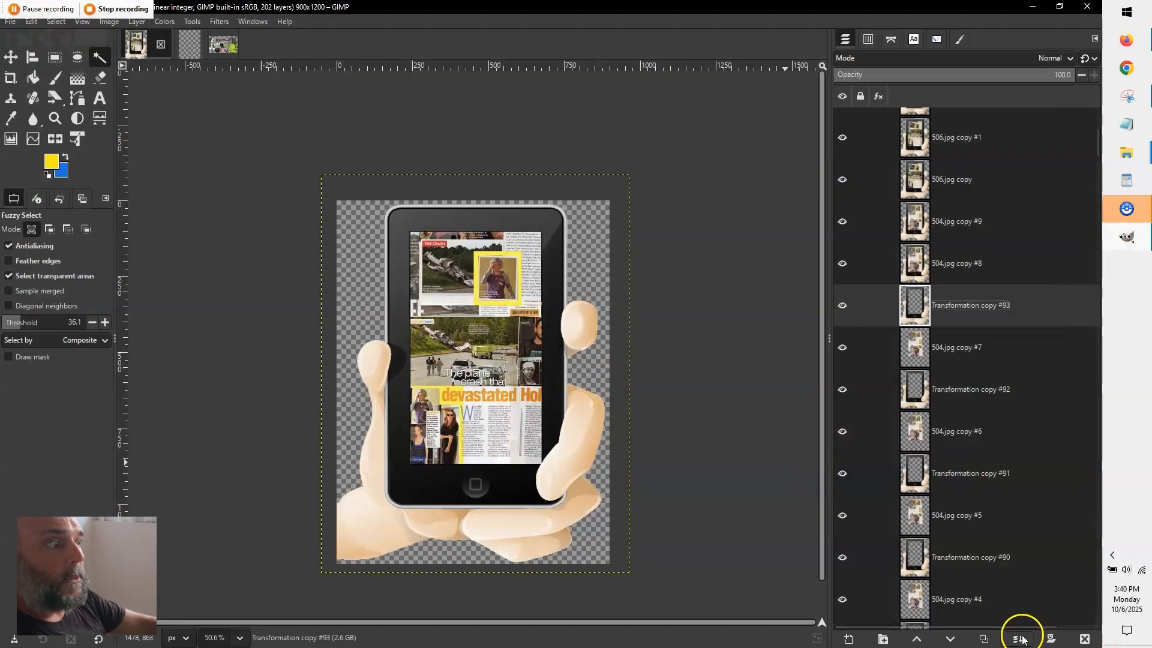
click(1020, 638)
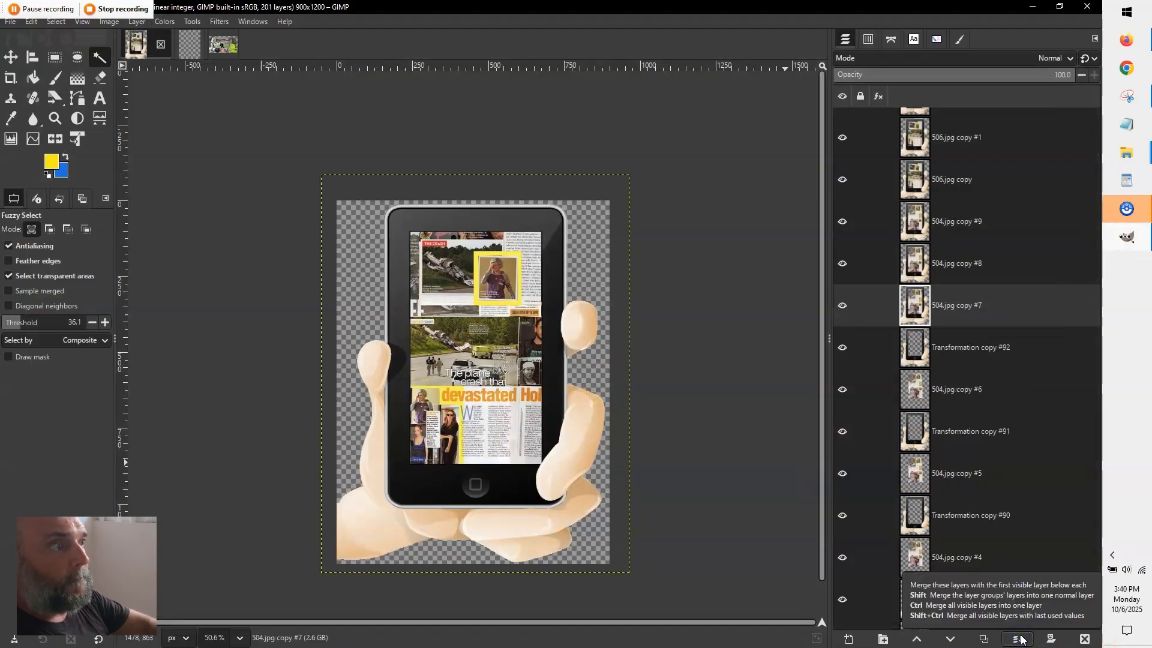
key(Page_Down)
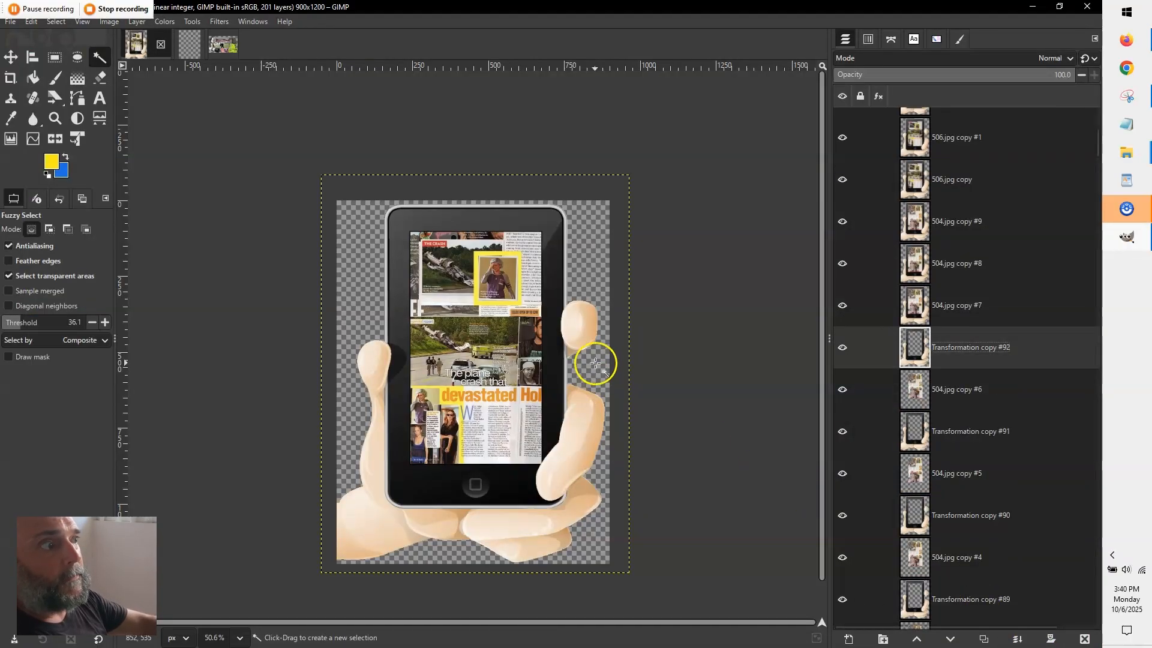
click(1017, 639)
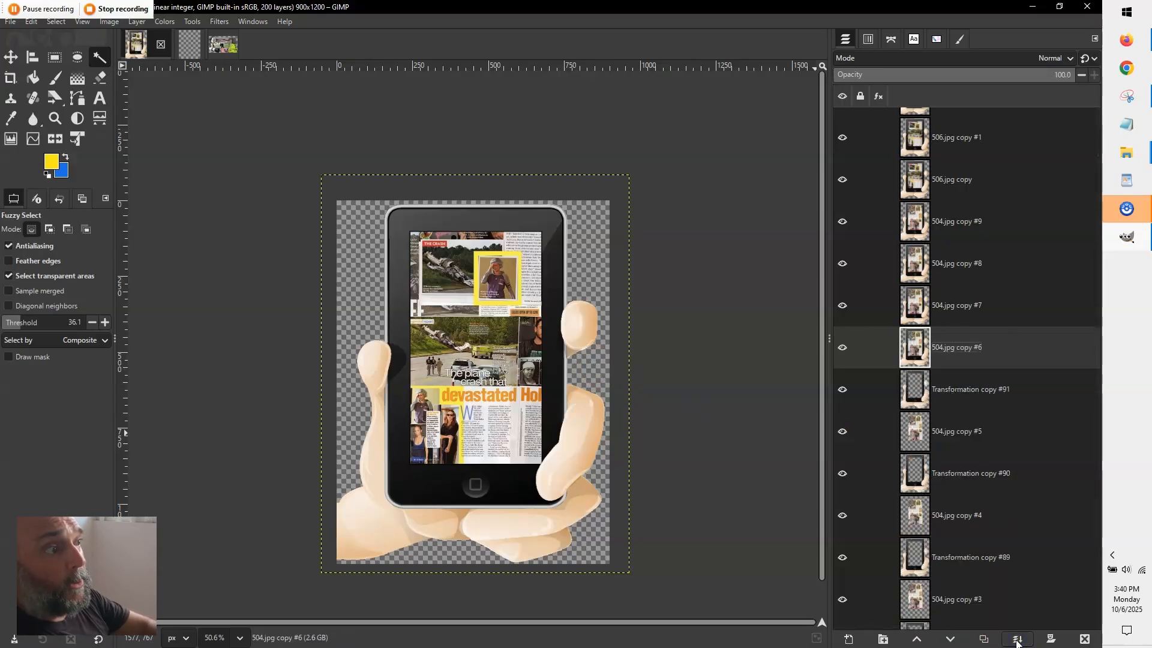
key(Page_Down)
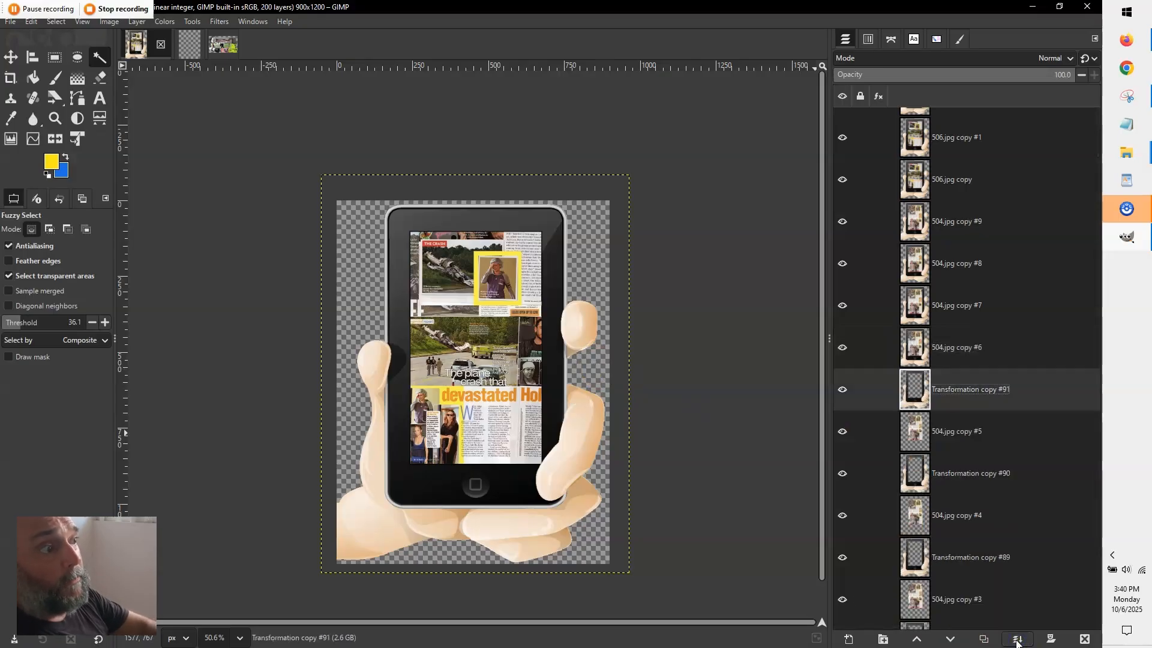
click(117, 9)
Play the newly recorded two-merge macro over the remaining hand-photo2 layers and check the resulting layer stack.
click(112, 40)
click(102, 39)
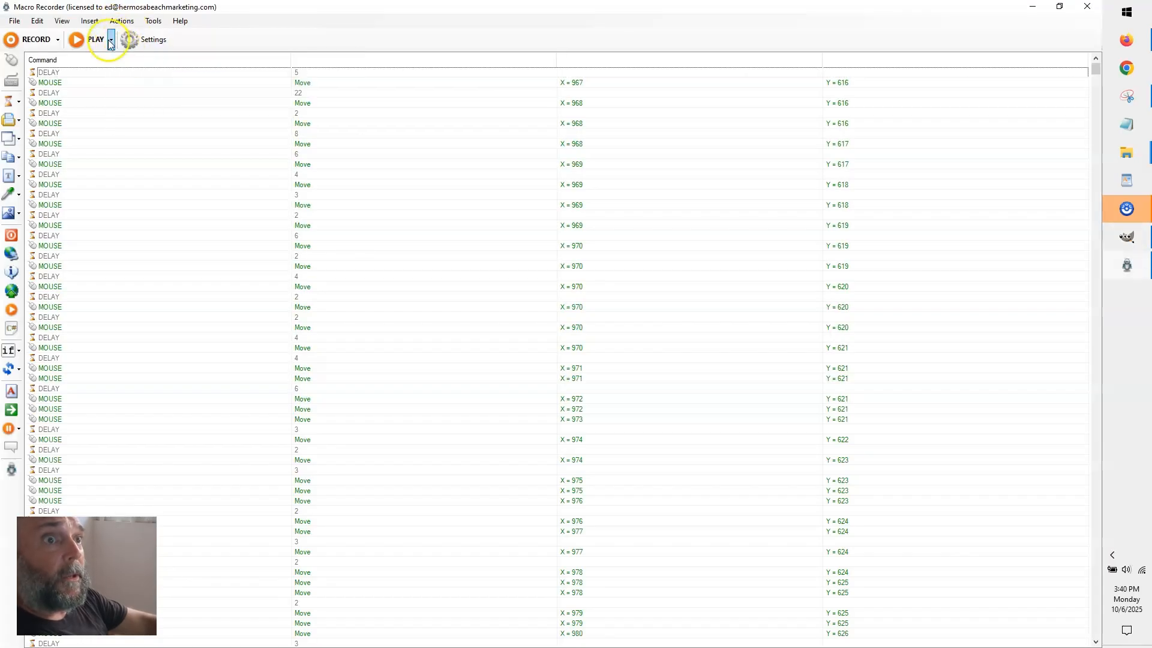
click(91, 40)
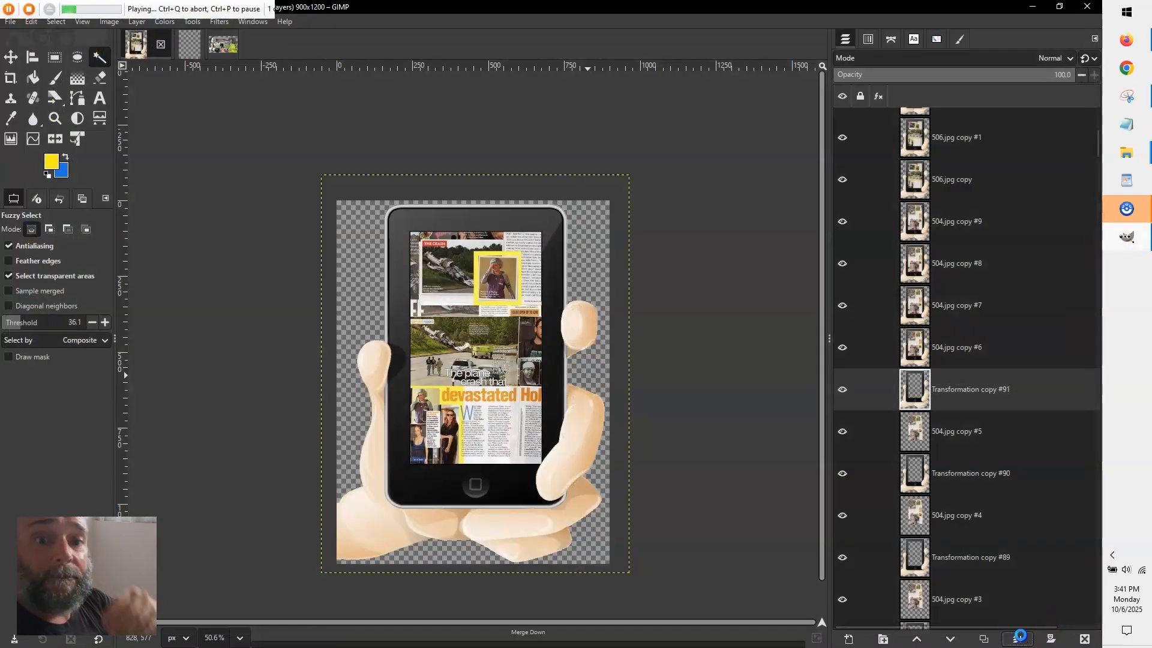
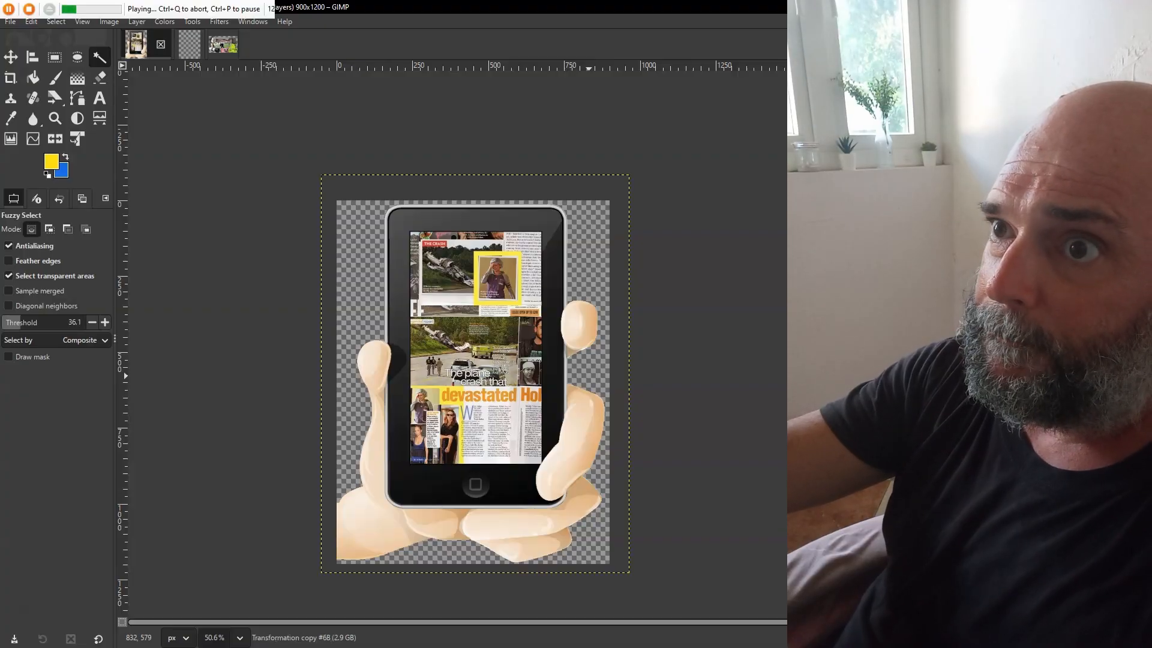
key(ctrl+p)
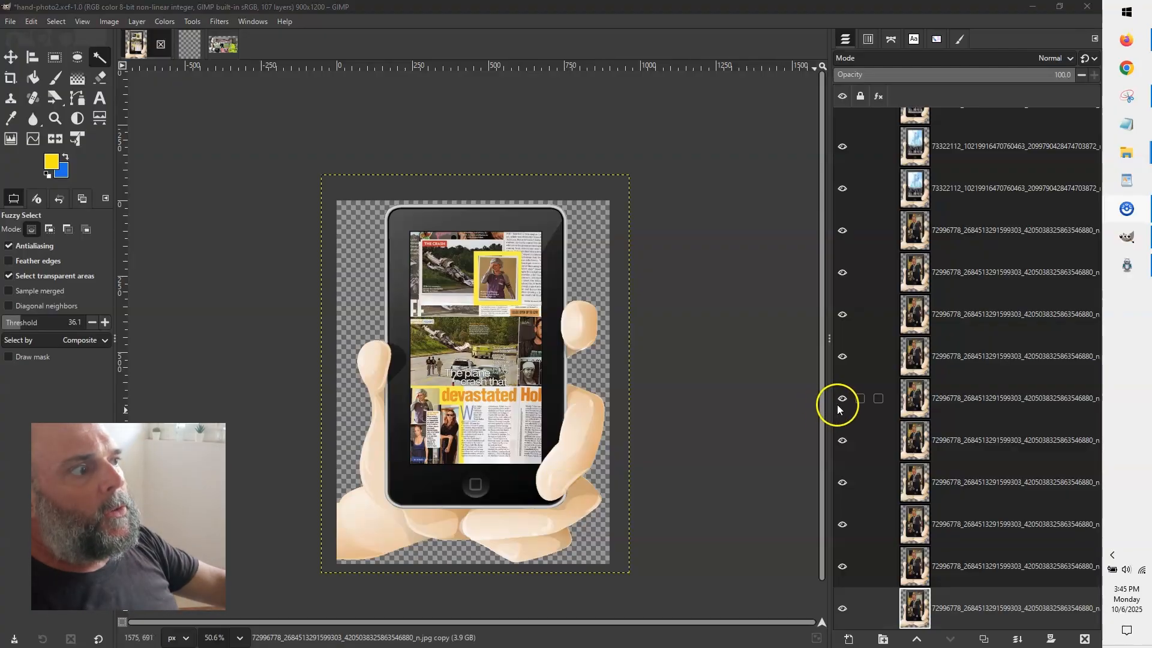
scroll(882, 402, up, 10)
scroll(900, 403, down, 10)
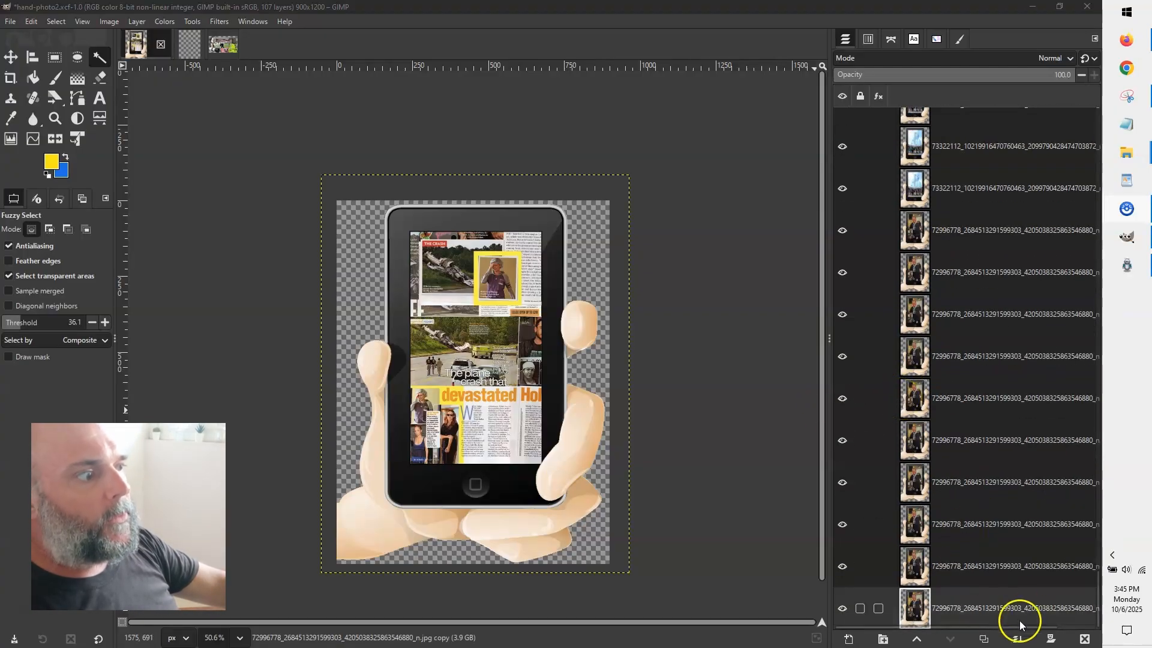
scroll(951, 462, up, 10)
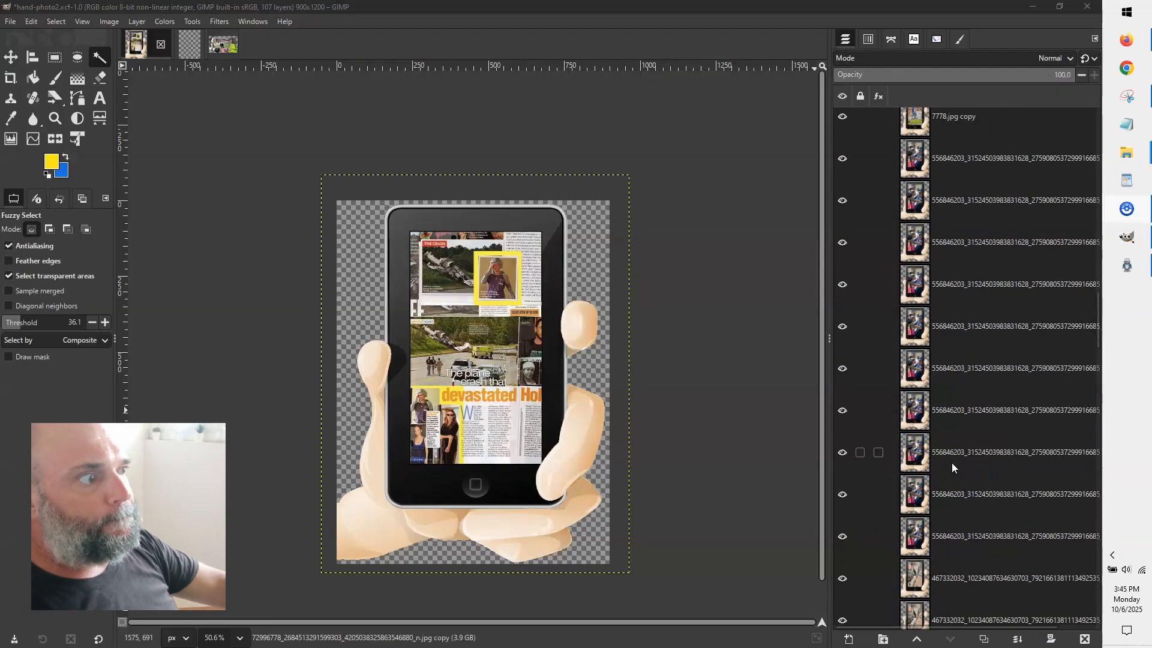
scroll(951, 462, up, 10)
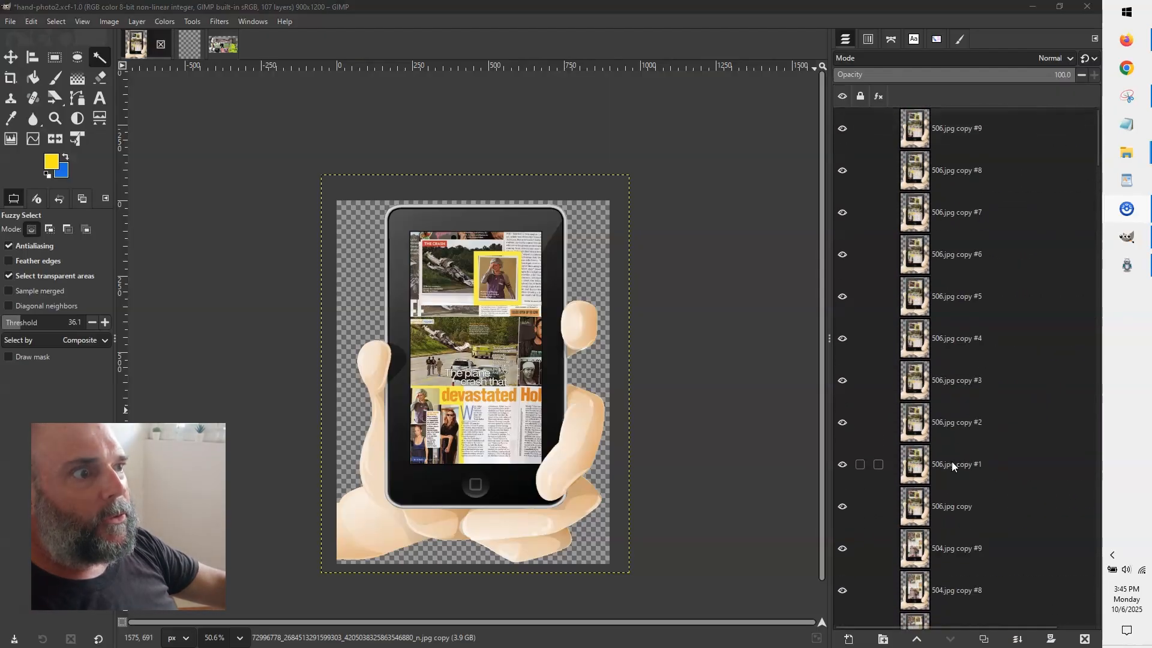
click(8, 23)
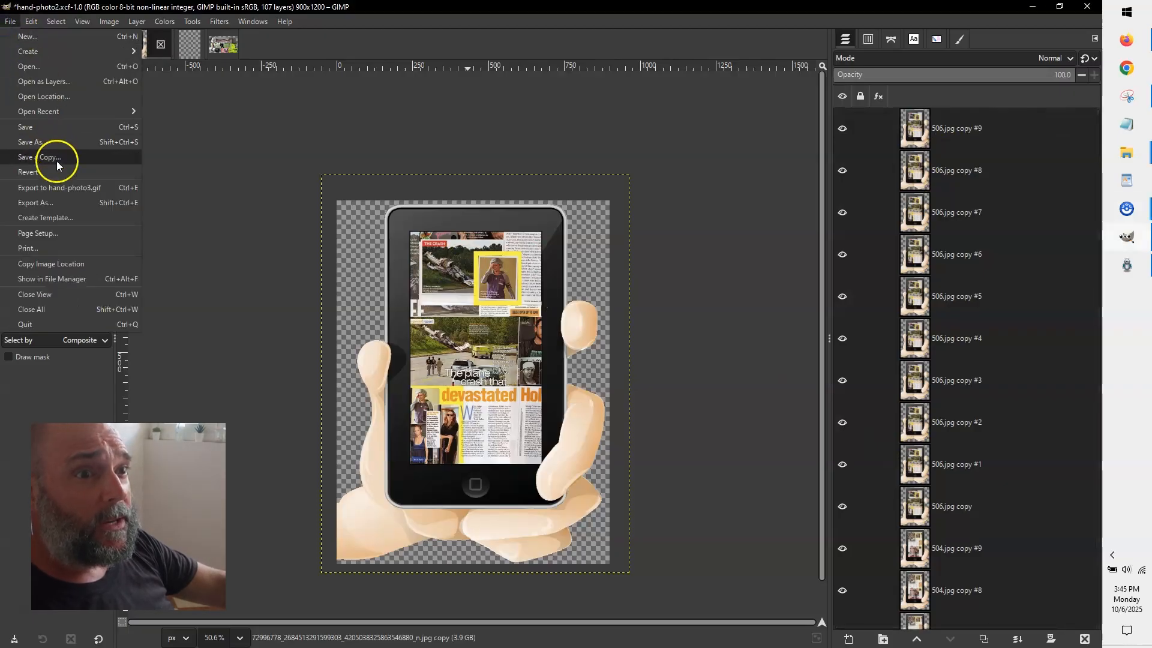
click(70, 206)
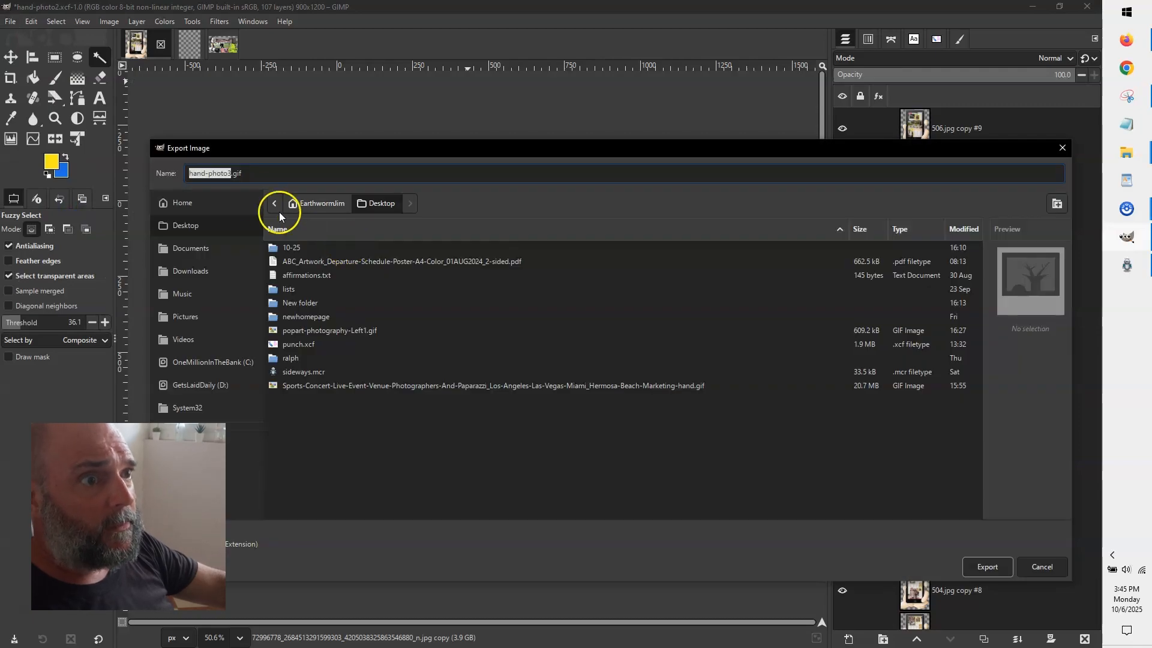
click(1033, 565)
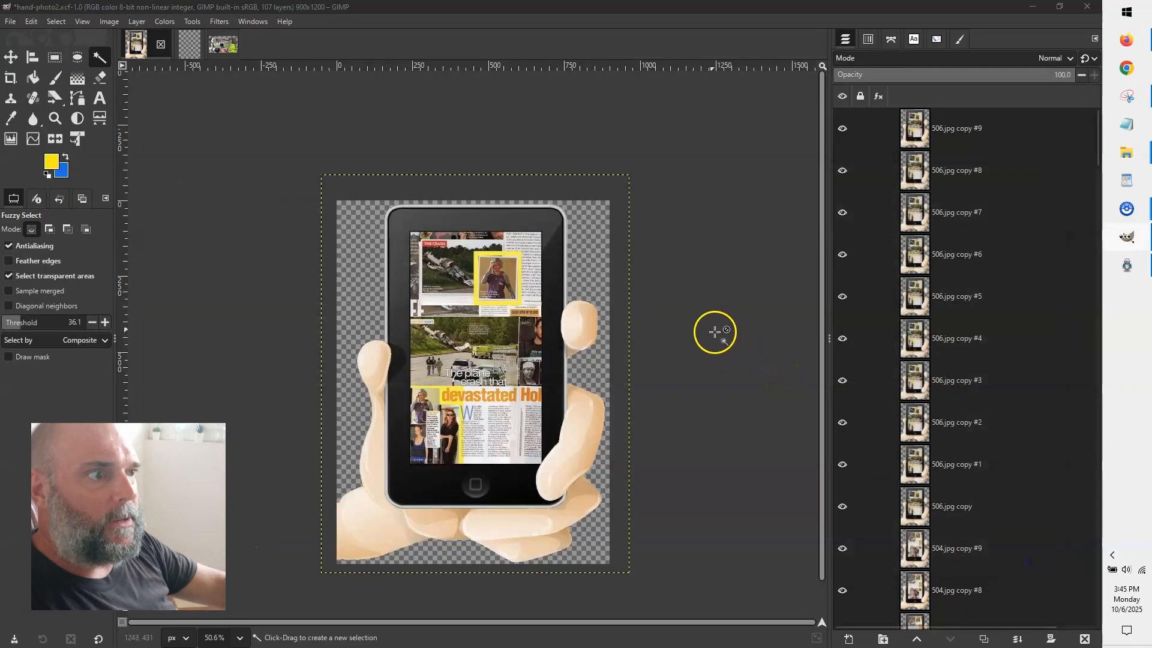
Switch to Firefox and review the animated phone-in-hand images in the photography and audio sections of the Hermosa Beach Marketing homepage.
key(alt+Tab)
key(alt+Tab)
key(alt+Tab)
key(alt+Tab)
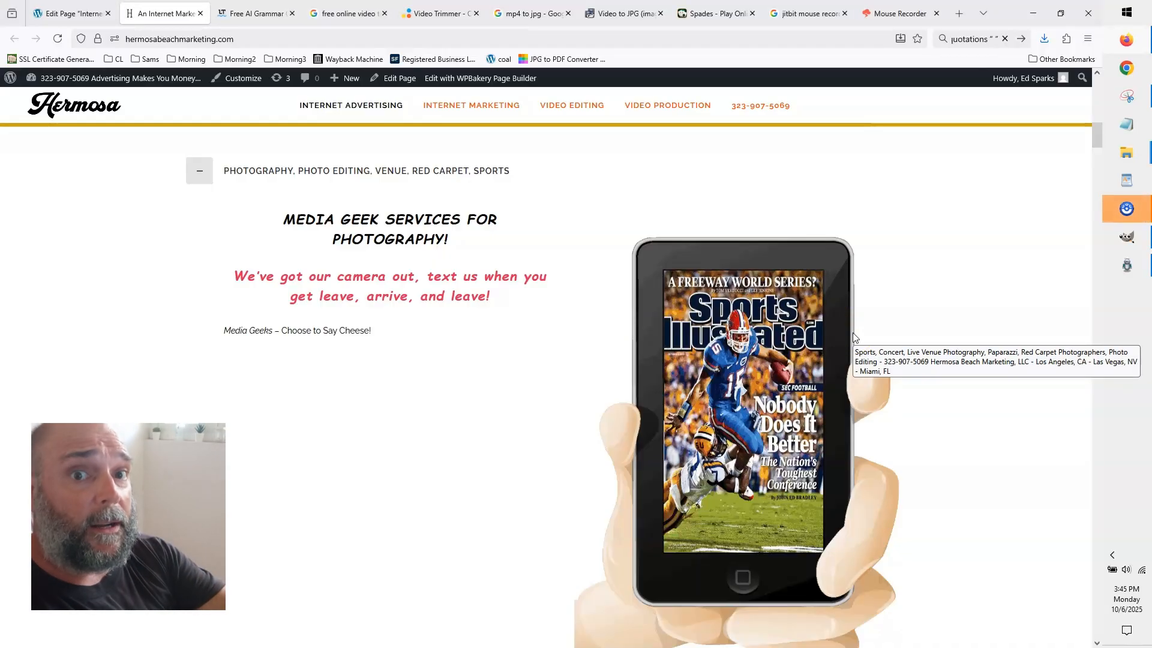
scroll(877, 342, down, 12)
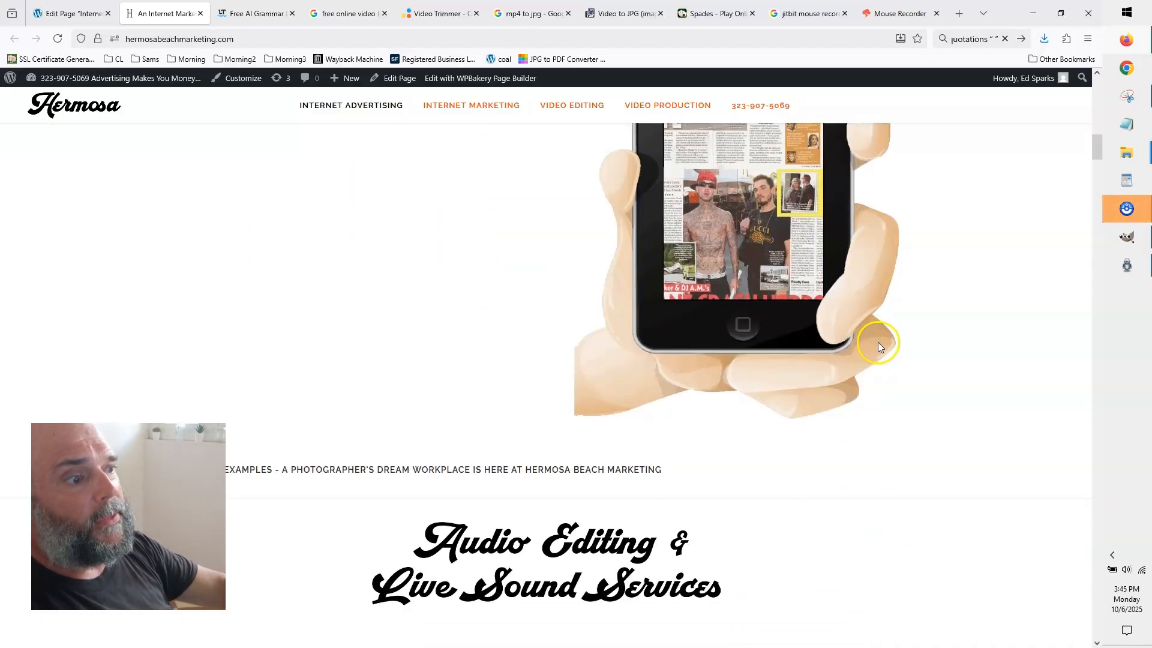
scroll(900, 350, down, 3)
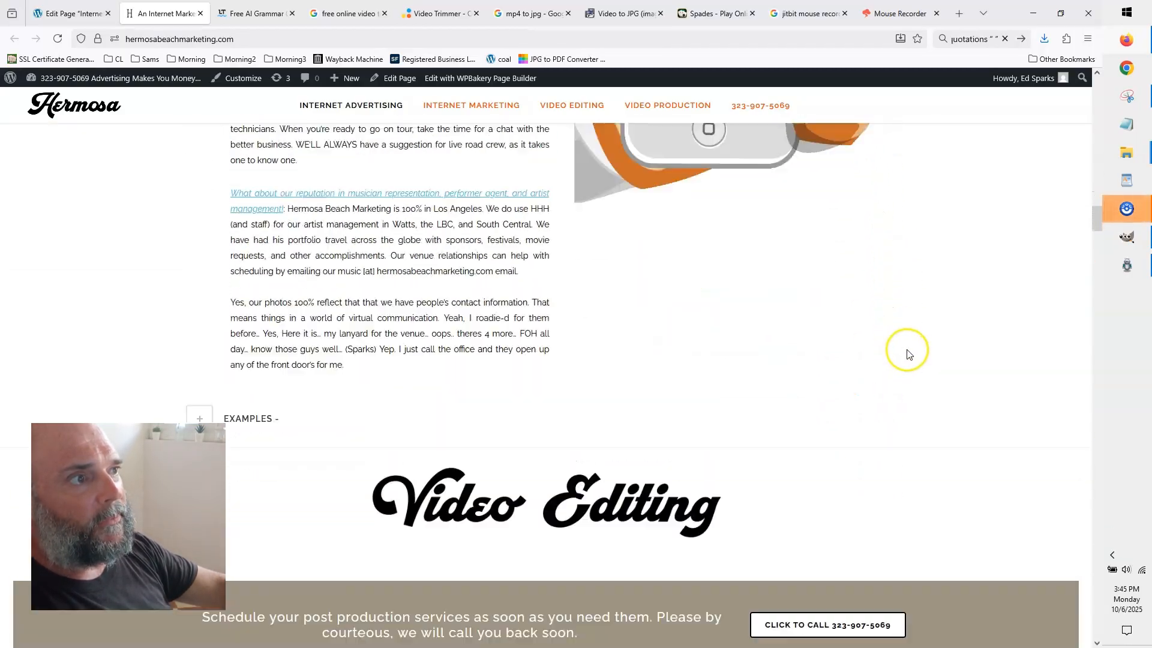
scroll(907, 352, up, 6)
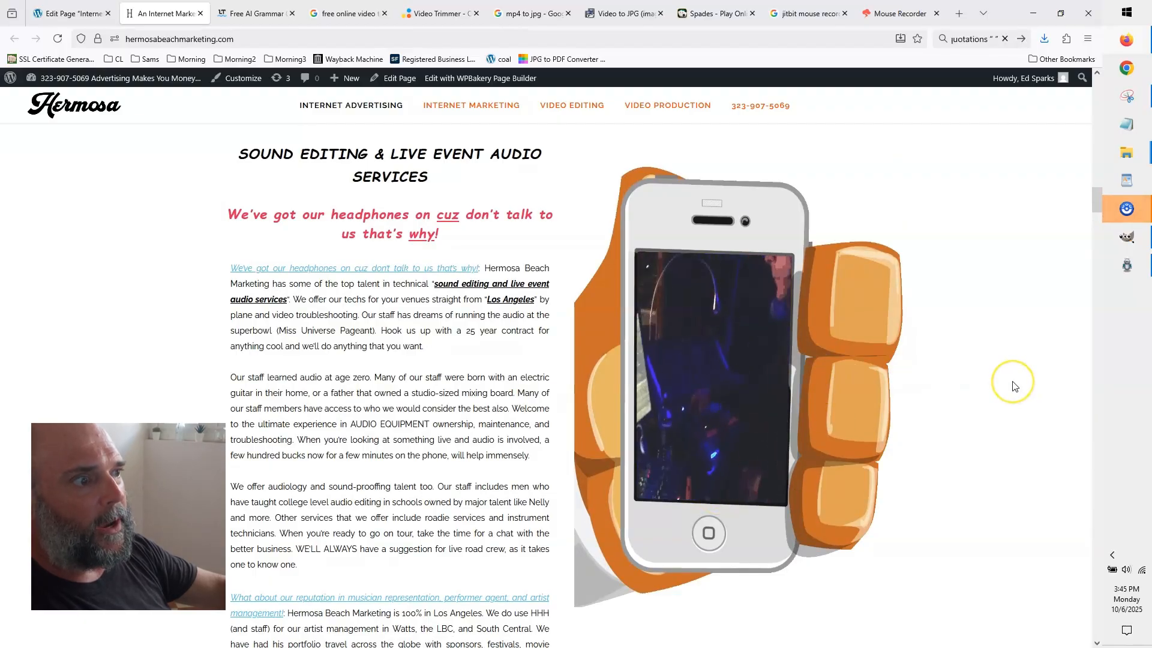
Switch to File Explorer and open the Desktop folder.
key(alt+Tab)
key(alt+Tab)
key(alt+Tab)
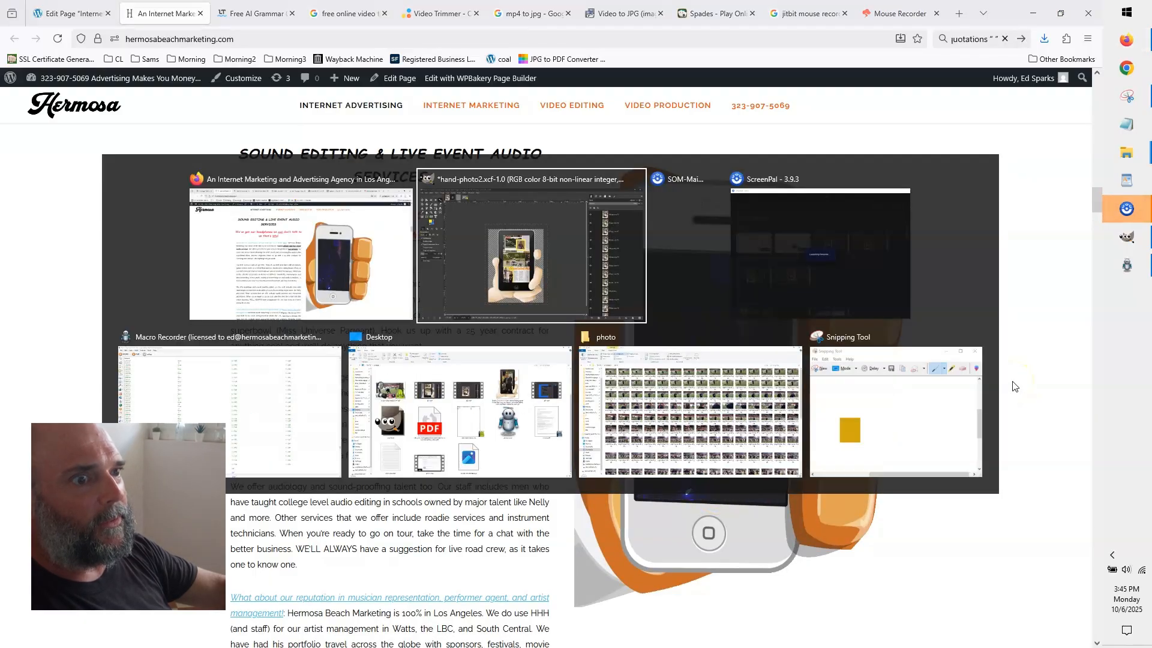
key(alt+Tab)
key(alt+Tab)
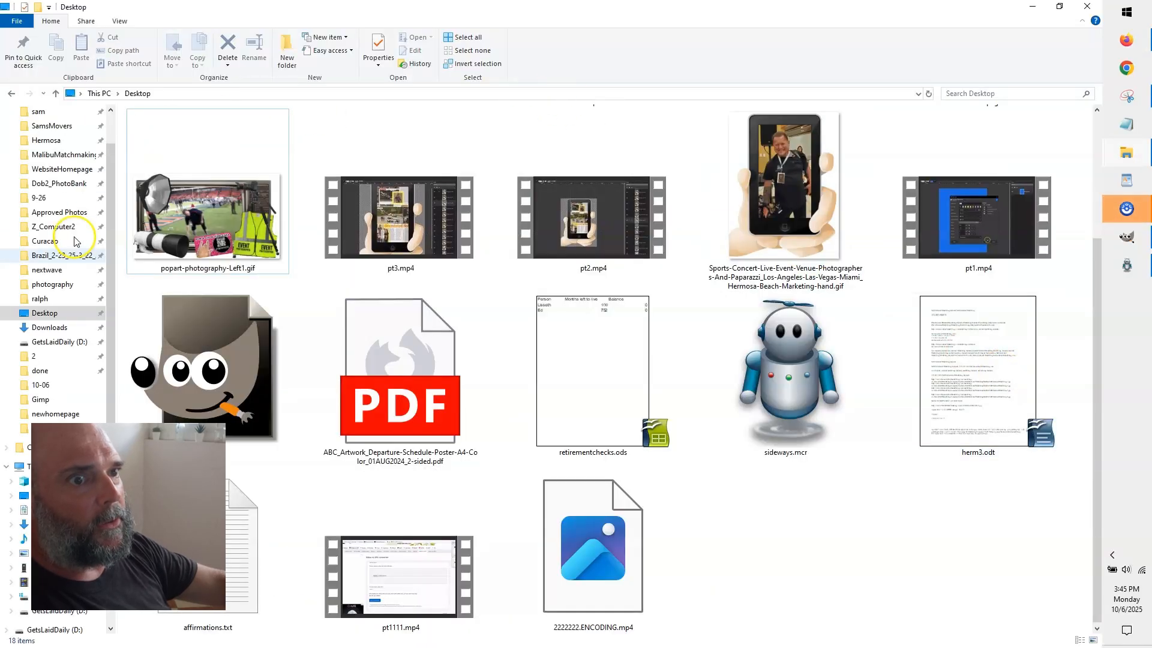
click(39, 314)
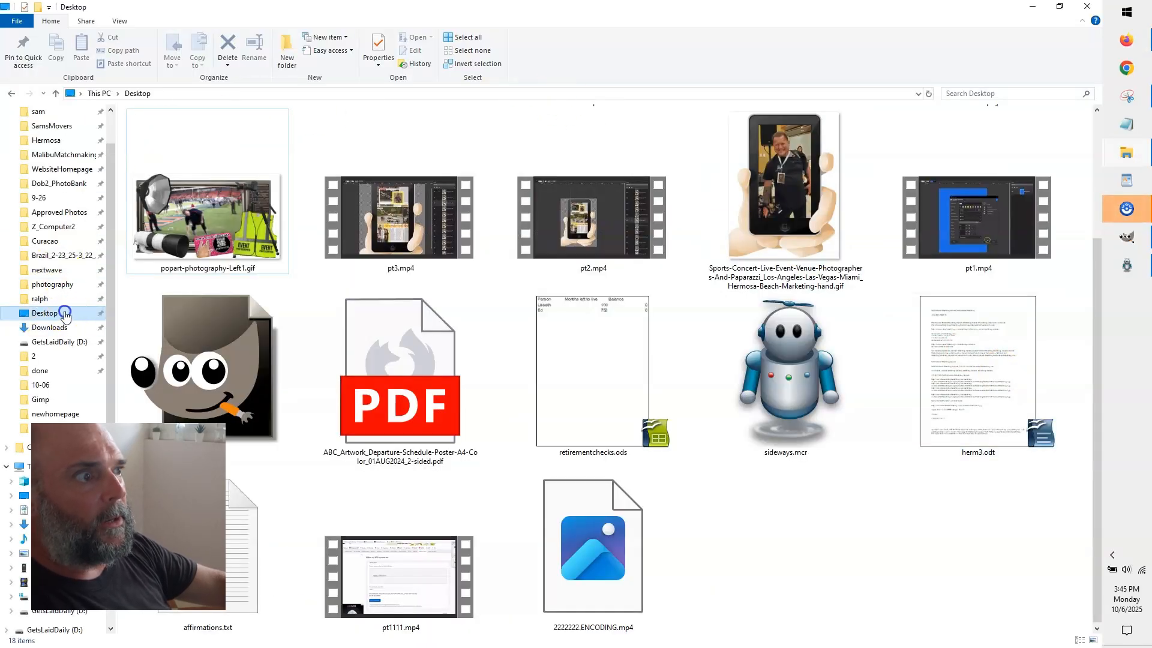
Browse from newhomepage through audioandsound to the audio2 folder and look over its extracted frame images.
double_click(945, 200)
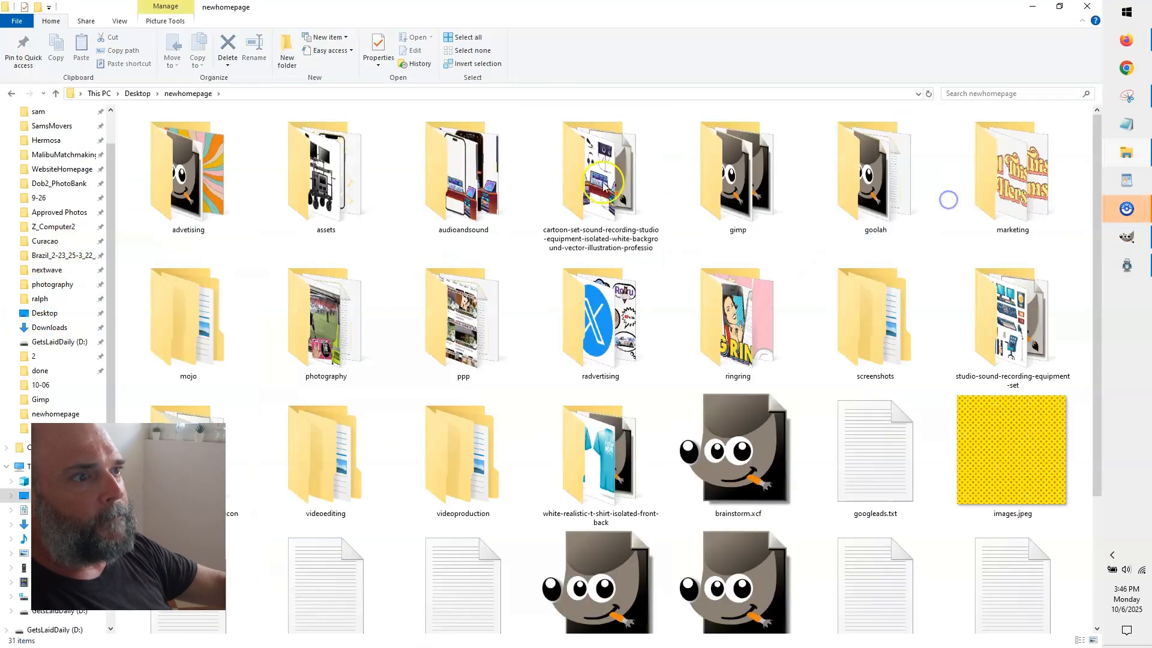
double_click(463, 180)
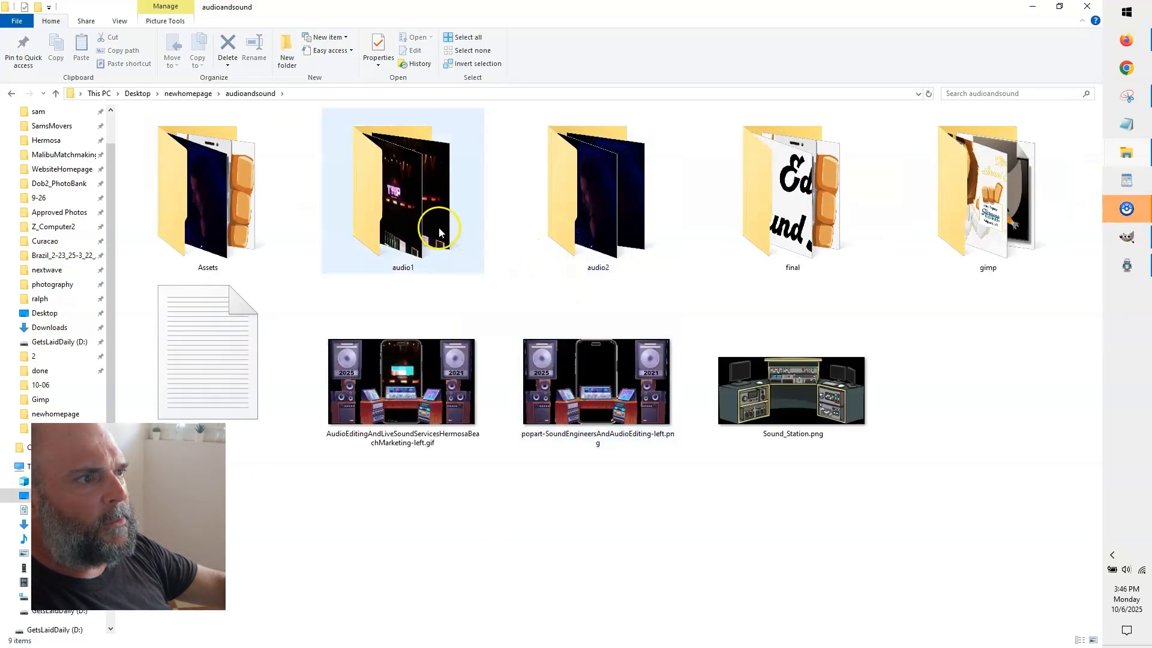
click(553, 214)
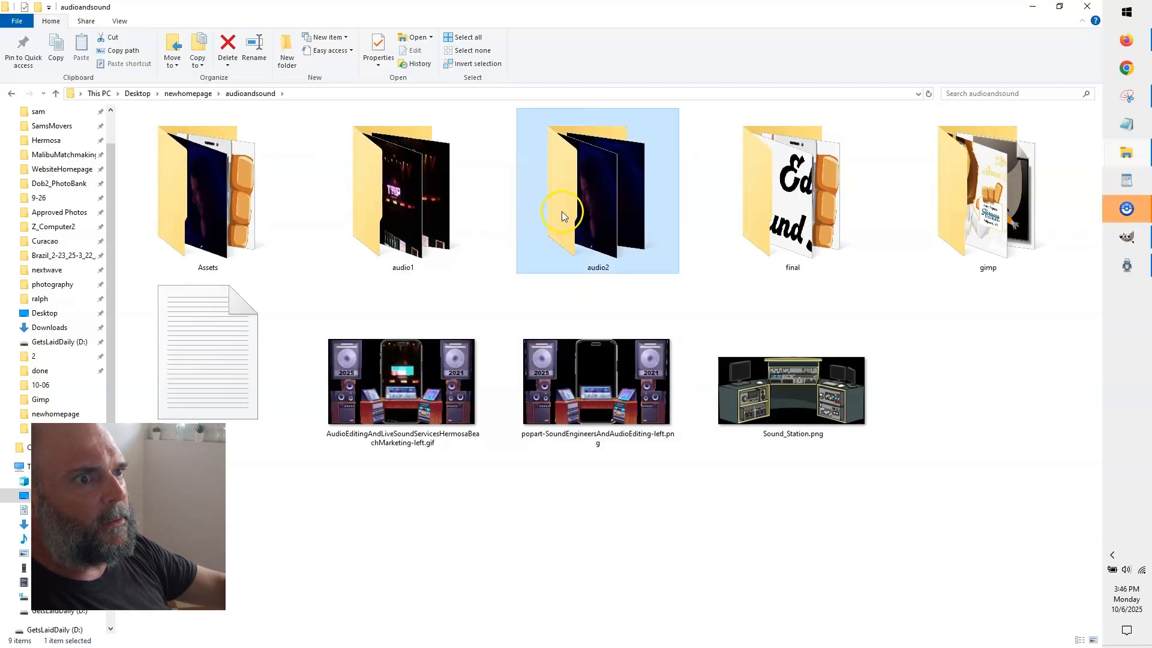
double_click(564, 215)
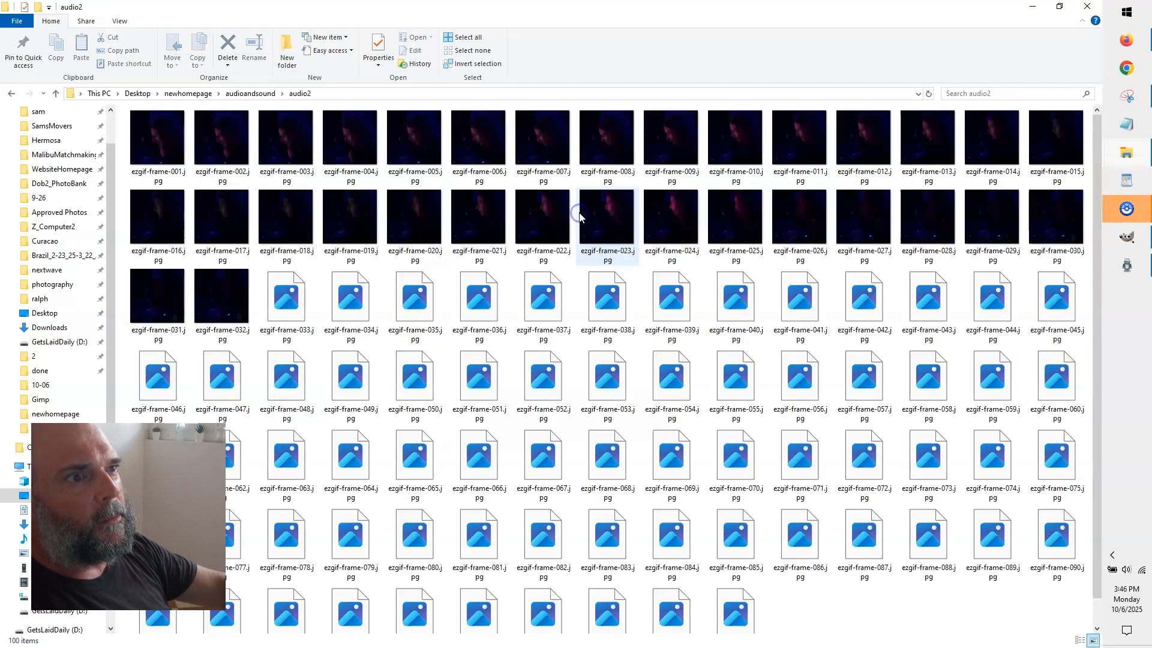
scroll(595, 231, down, 1)
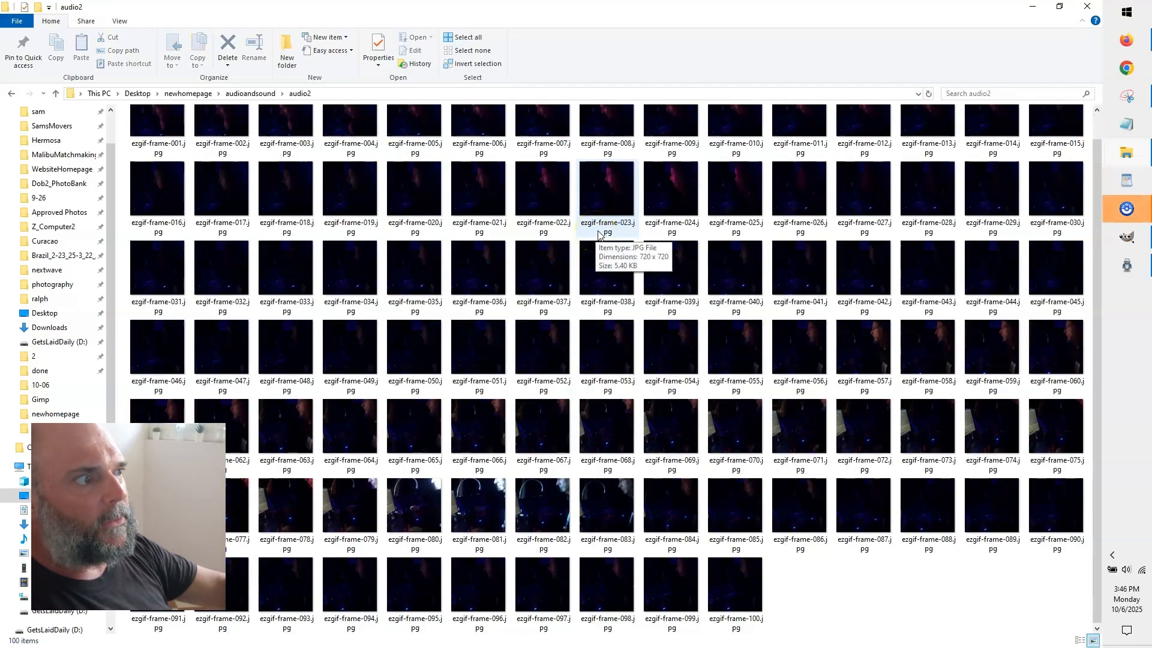
Go back to audioandsound, open its Assets folder and preview the source video 2.mp4, closing it when done.
key(alt+Left)
double_click(234, 186)
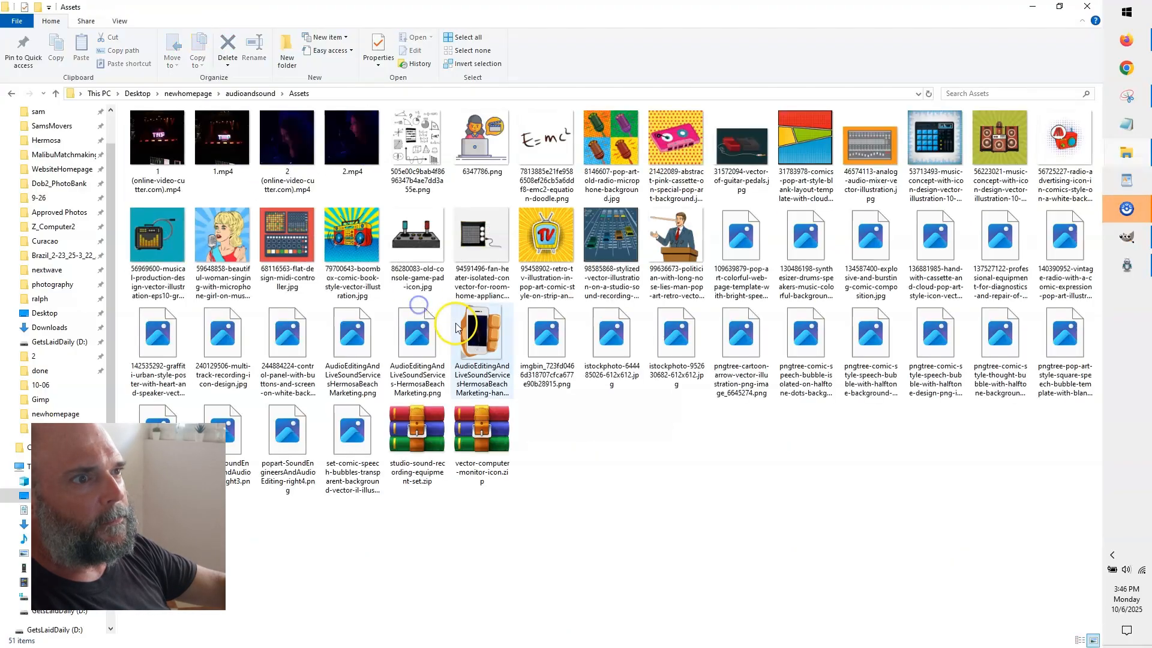
ctrl+scroll(520, 345, up, 2)
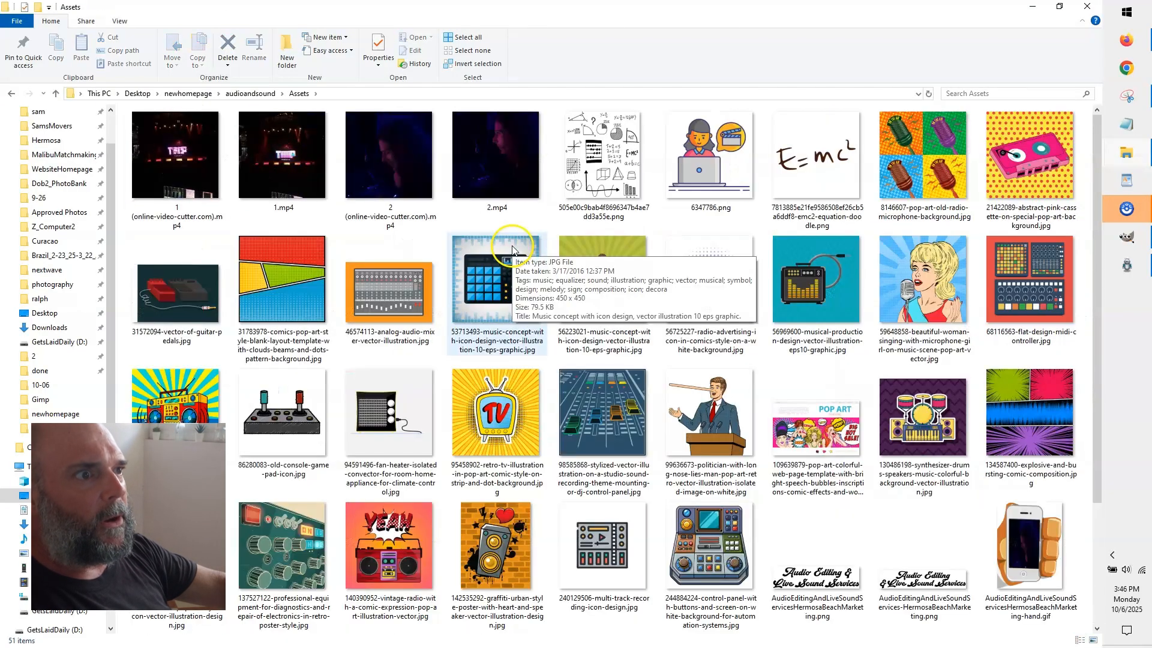
double_click(494, 171)
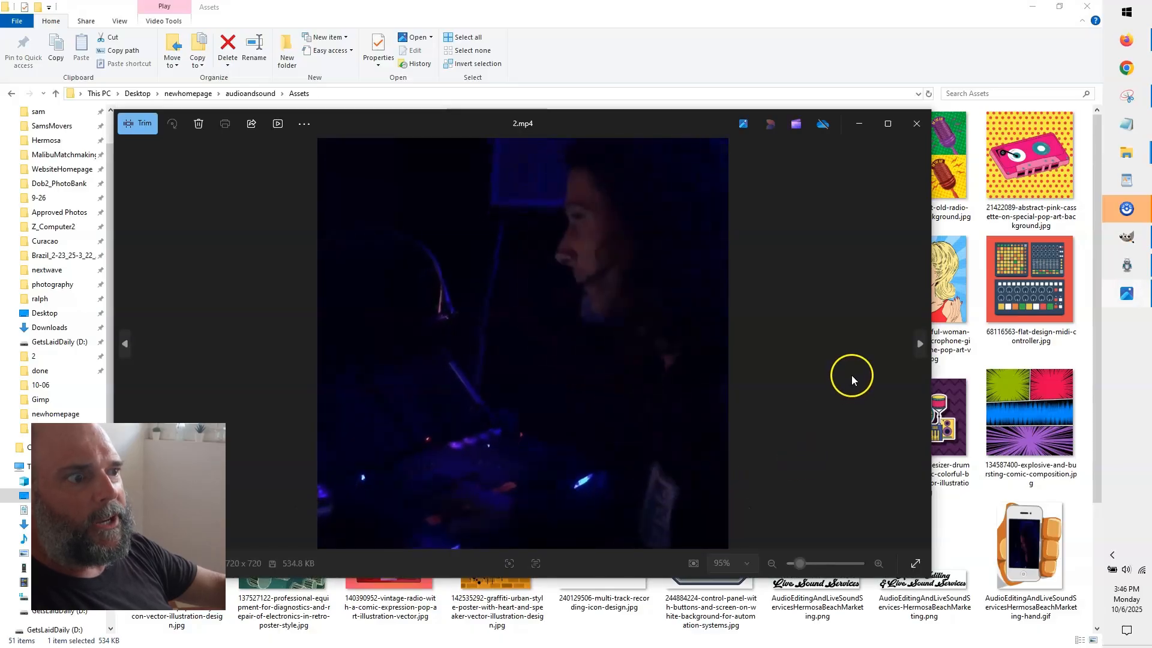
click(916, 124)
Switch to GIMP and open popart-photography-Left1.gif from the Desktop as a layered image.
key(alt+Tab)
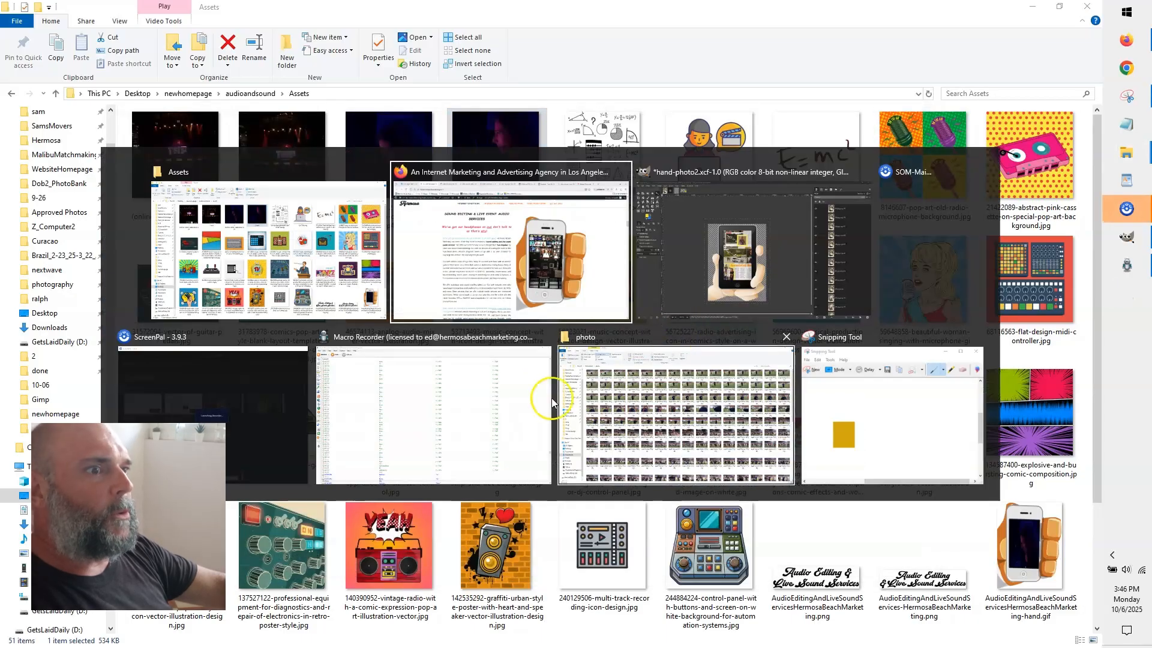
key(alt+Tab)
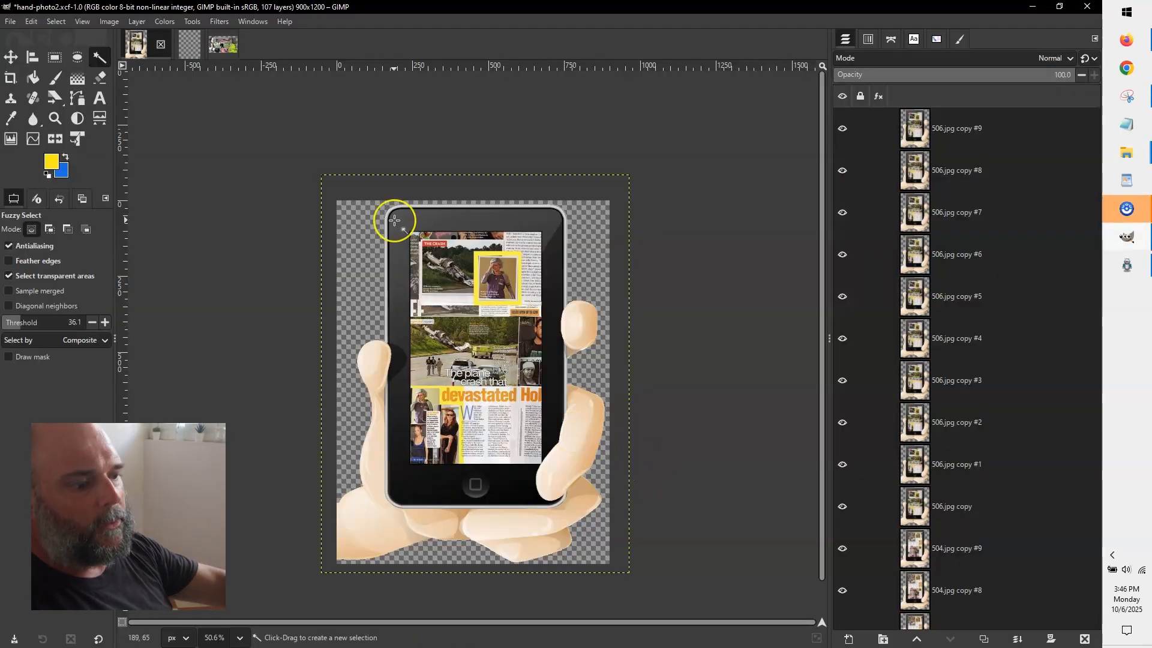
key(ctrl+o)
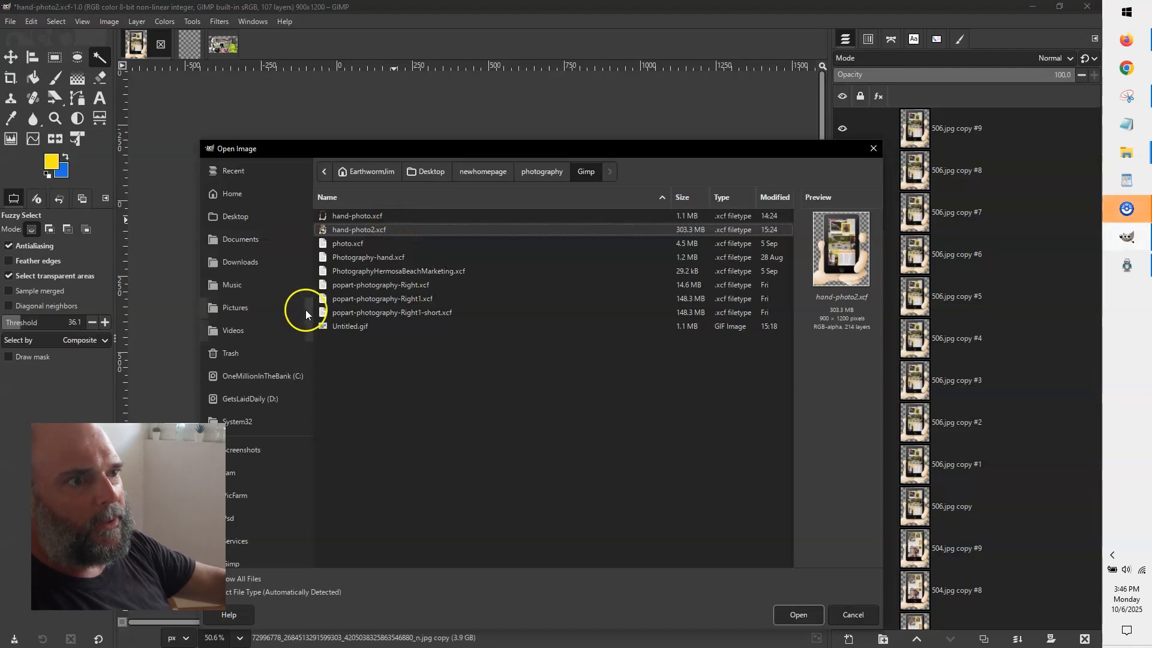
click(261, 219)
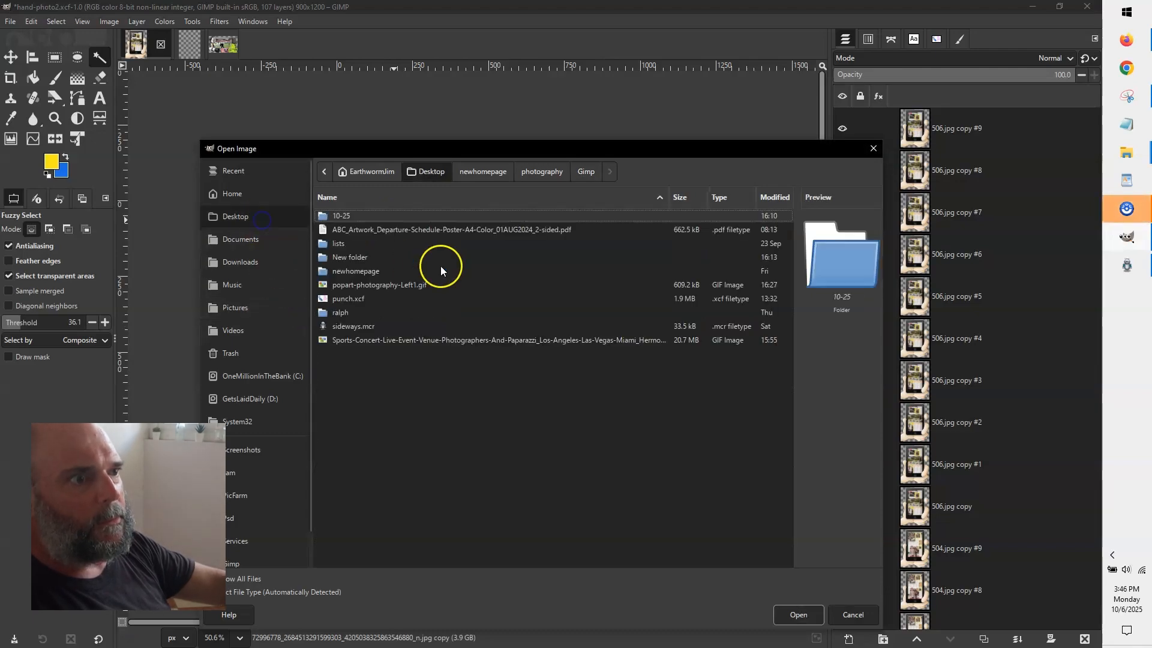
click(390, 285)
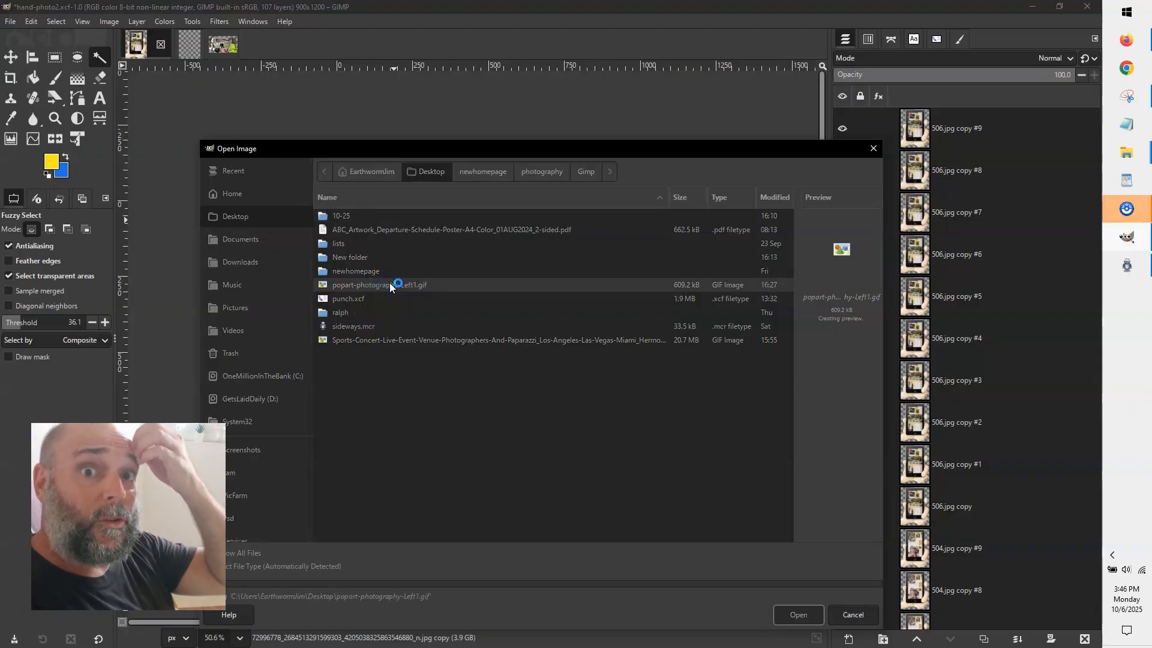
double_click(390, 285)
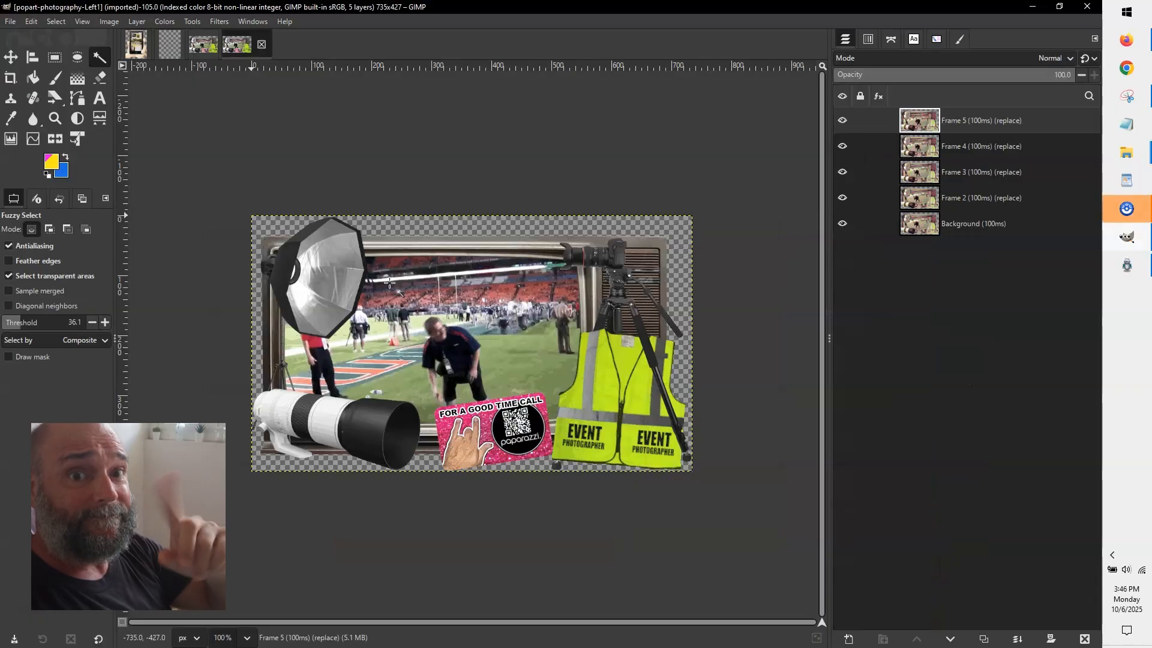
Compare the imported GIF's image quality and layers with the original popart-photography-Left1 image.
ctrl+scroll(397, 380, up, 3)
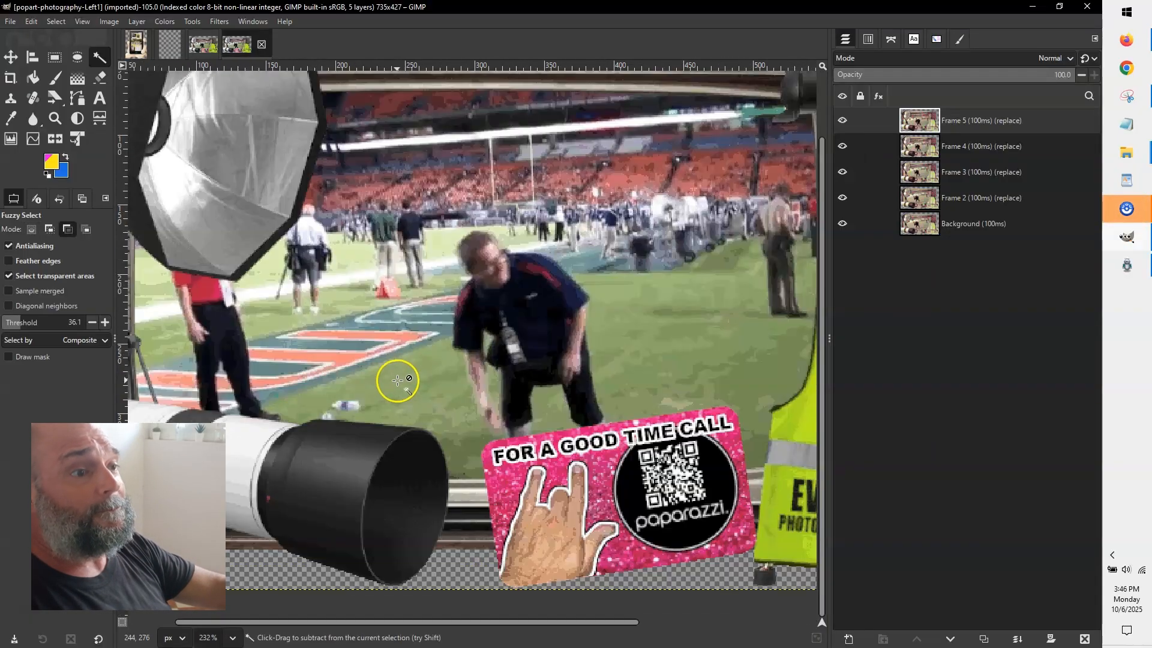
ctrl+scroll(397, 381, down, 3)
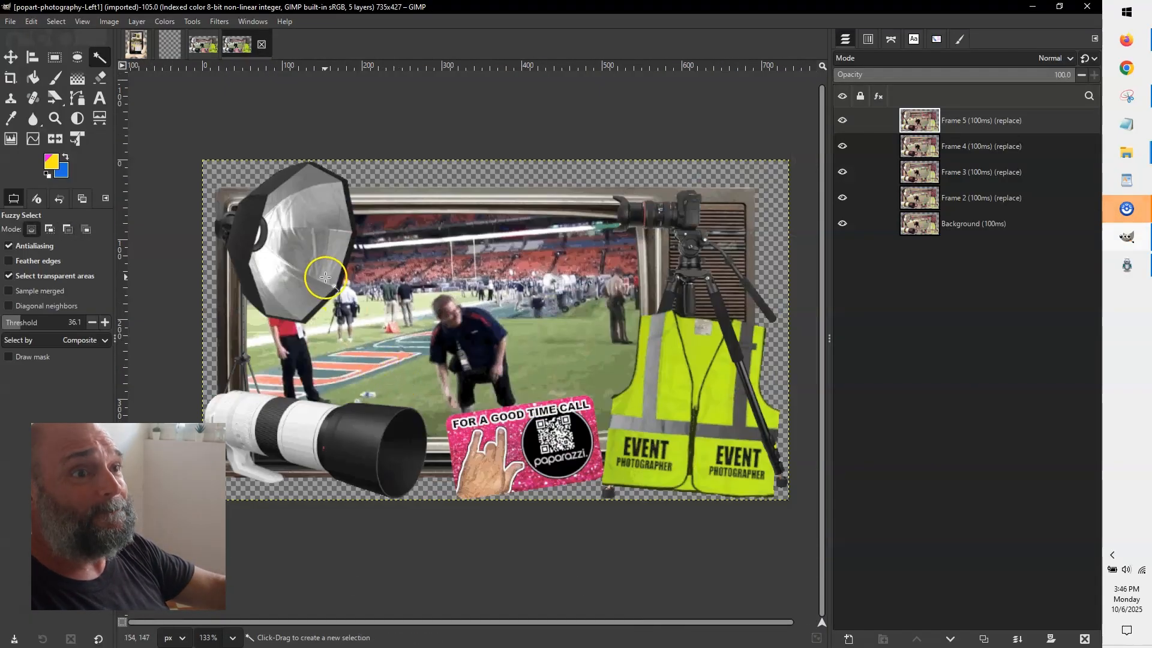
click(210, 49)
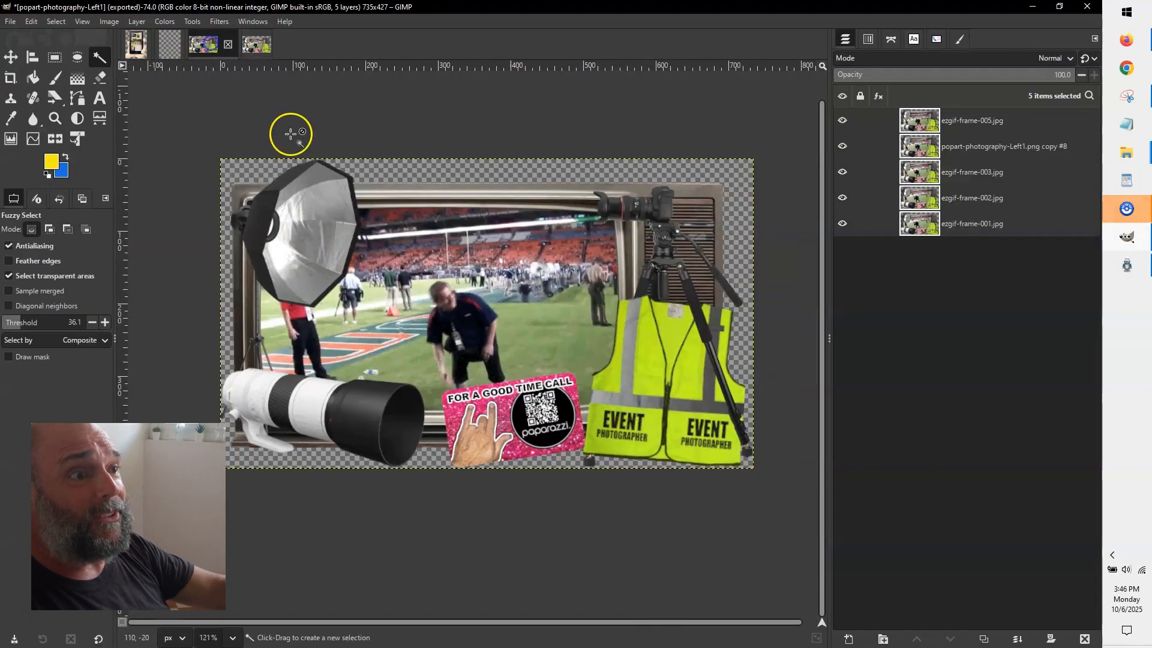
click(253, 44)
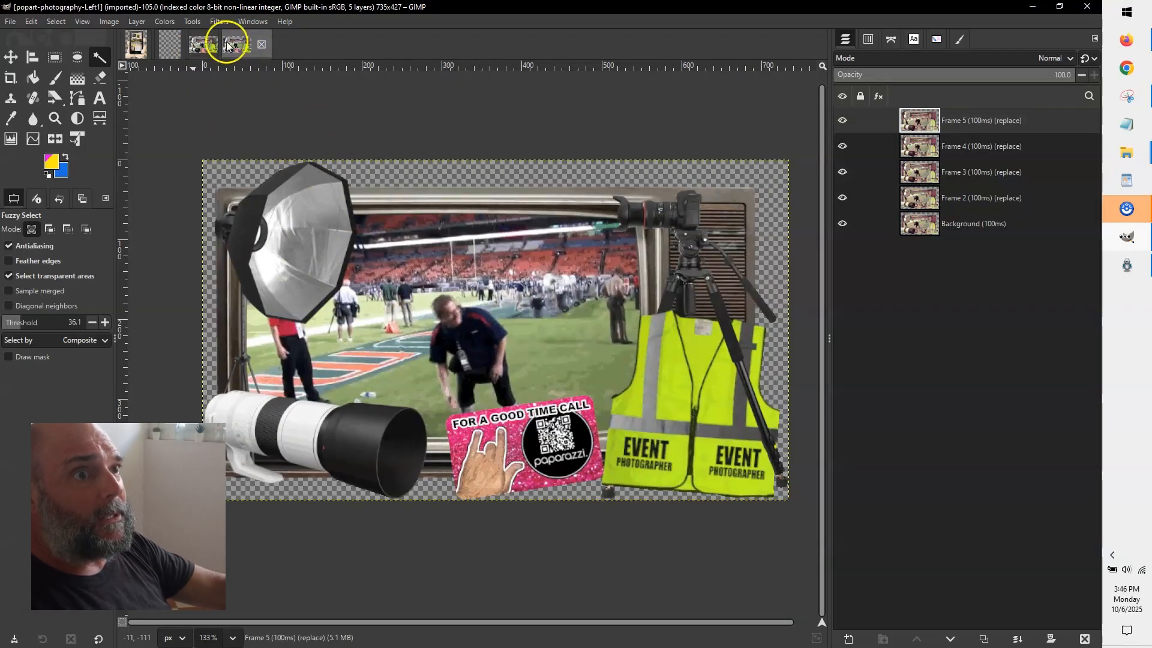
click(200, 47)
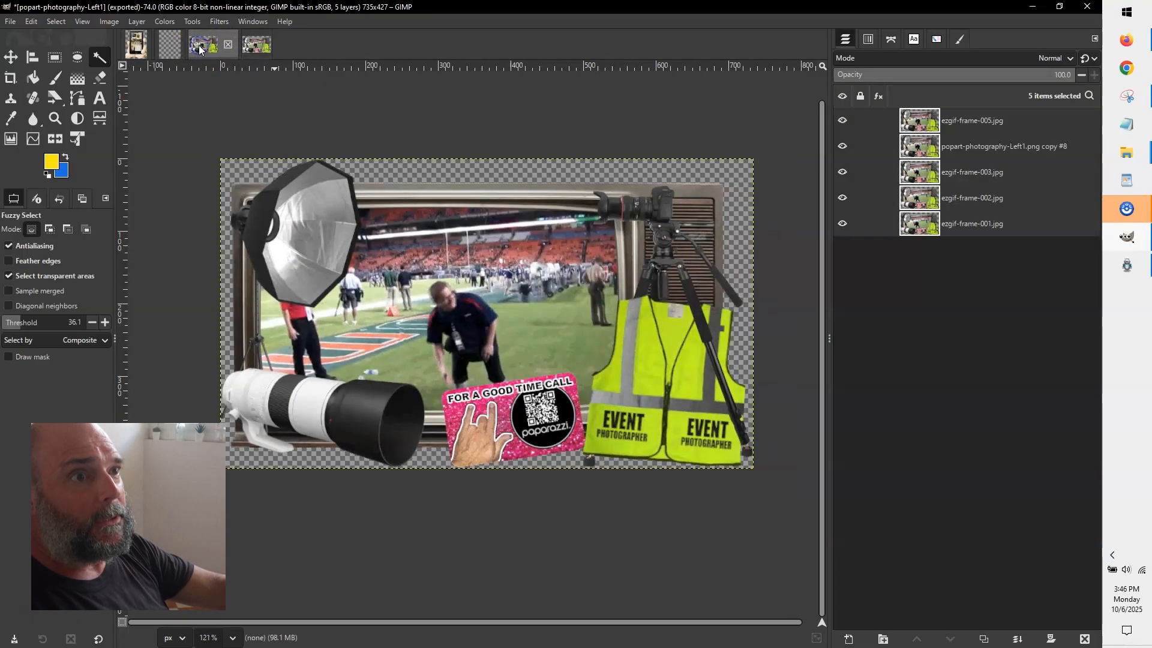
Undo the layer merges in the original image and copy its top frame layer, copy #7, into the imported GIF.
key(ctrl+z)
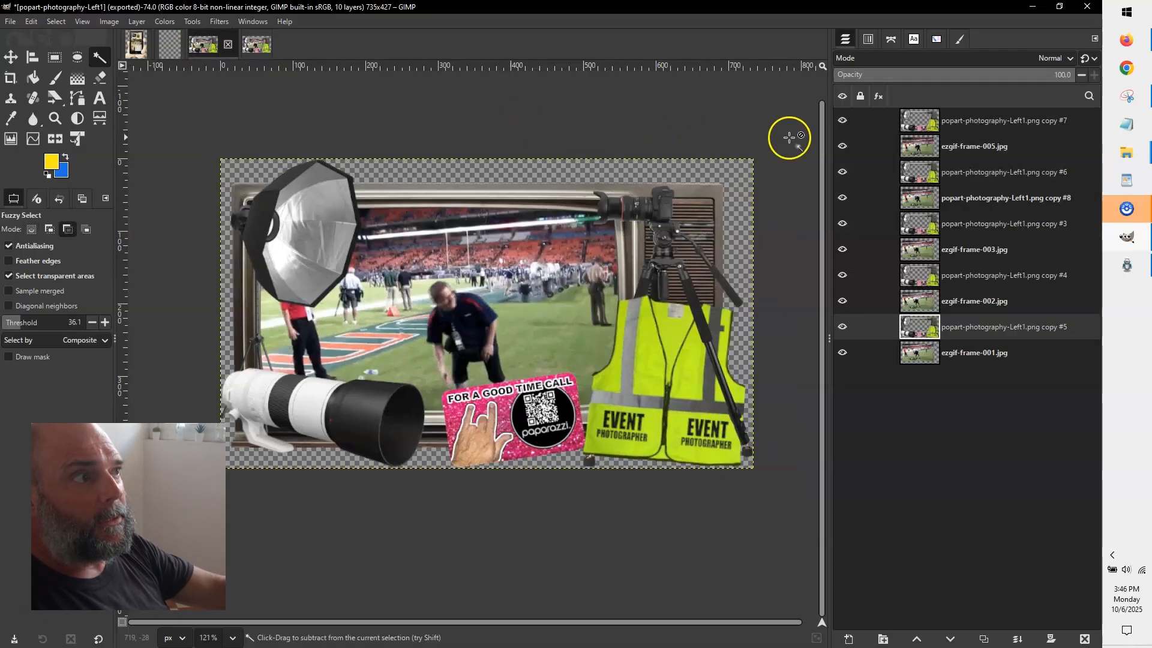
click(933, 125)
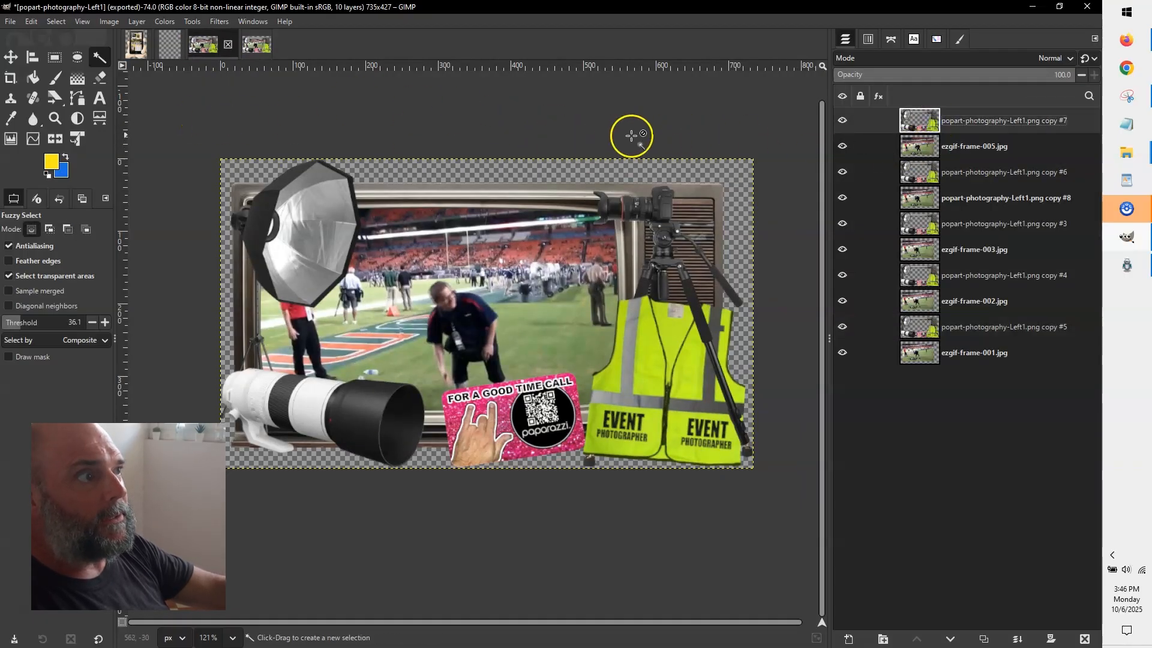
key(ctrl+c)
click(258, 48)
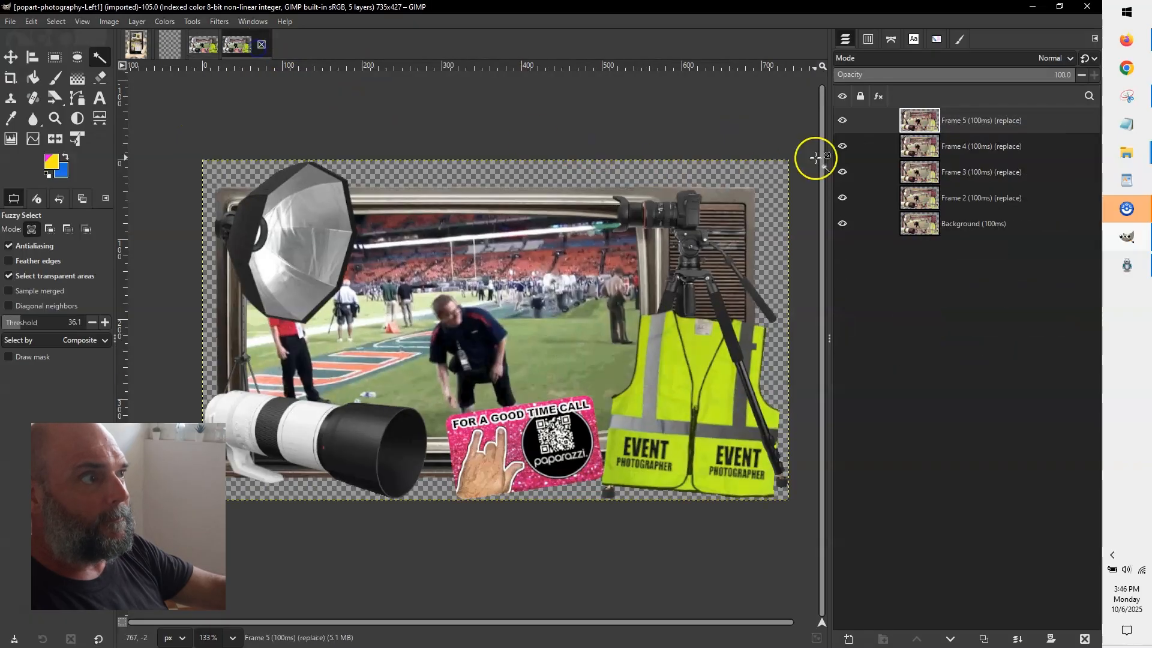
key(ctrl+v)
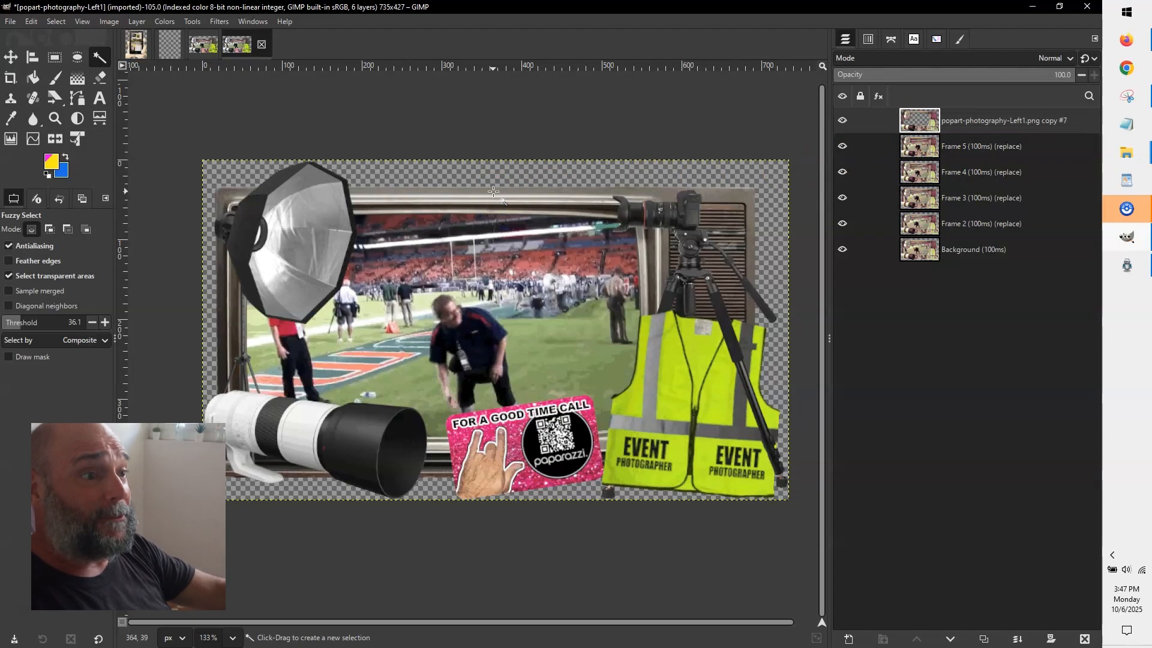
Fuzzy-select the overlay's transparent screen opening in the imported GIF, hide the overlay layer and make Frame 5 the active layer.
click(136, 45)
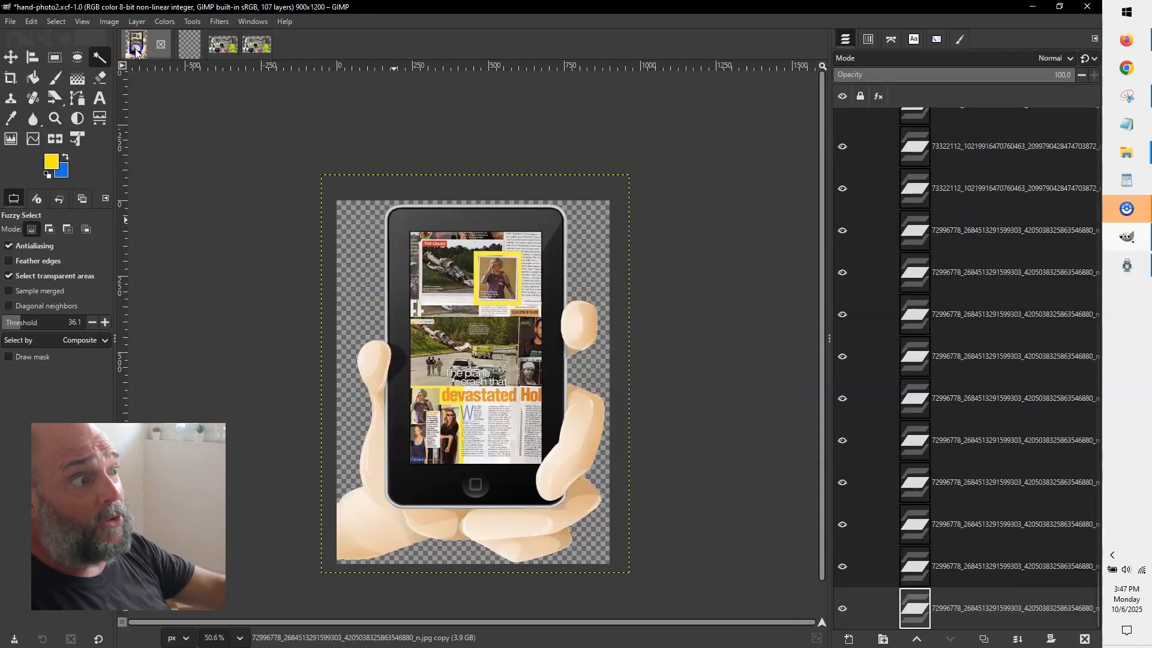
click(244, 52)
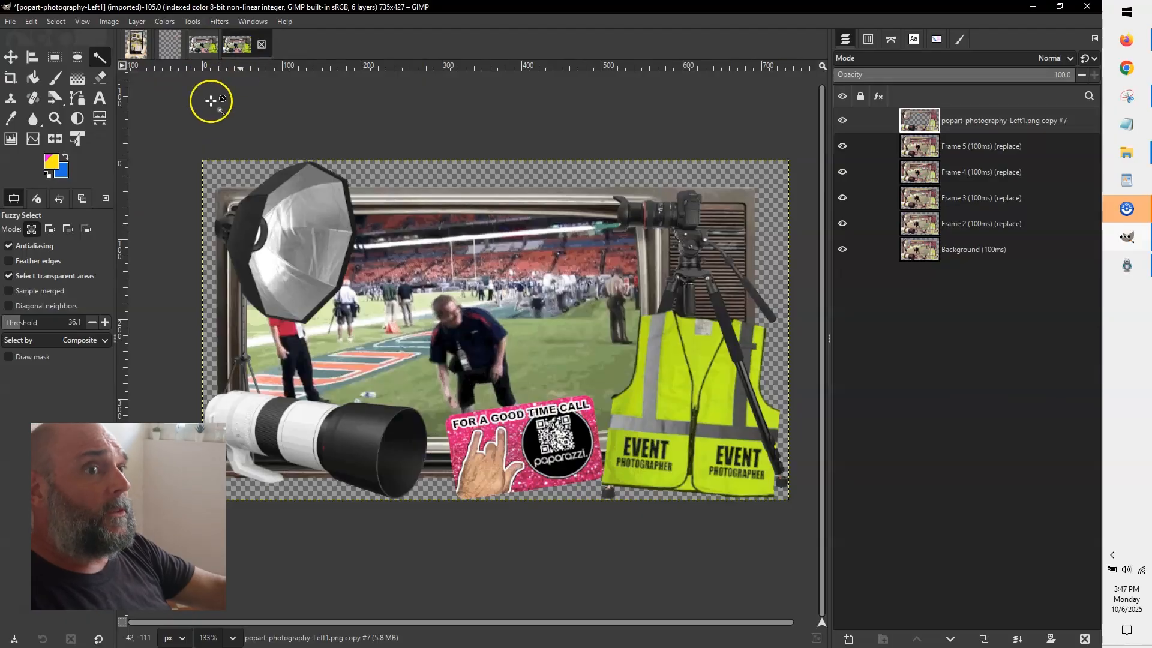
click(424, 267)
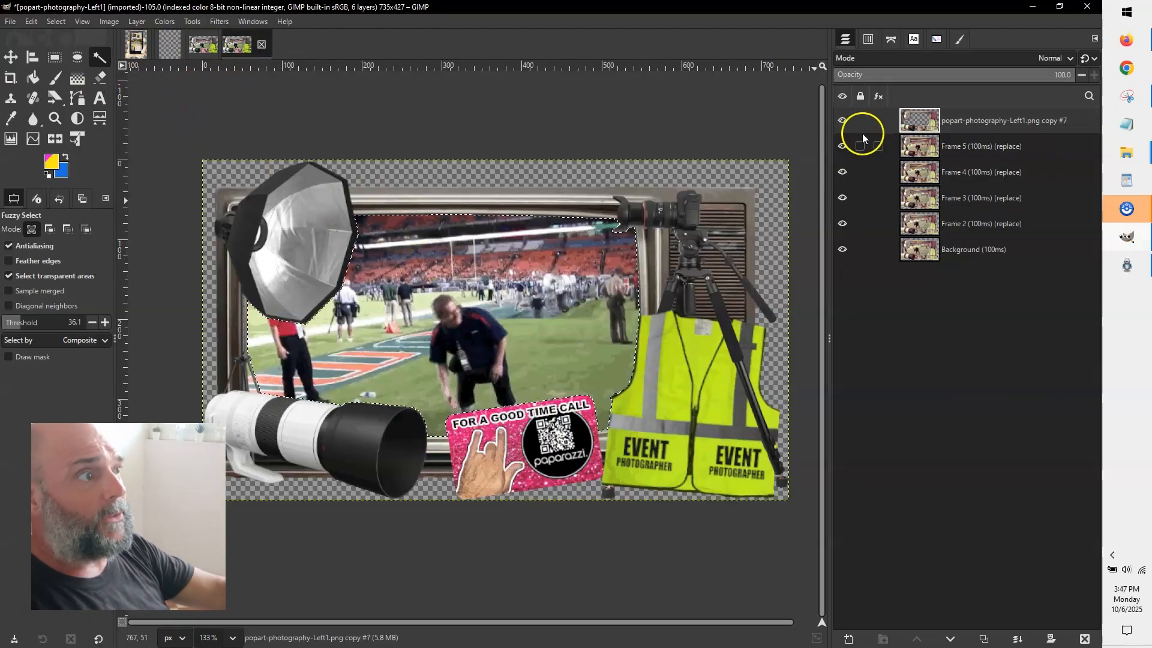
click(843, 122)
click(949, 155)
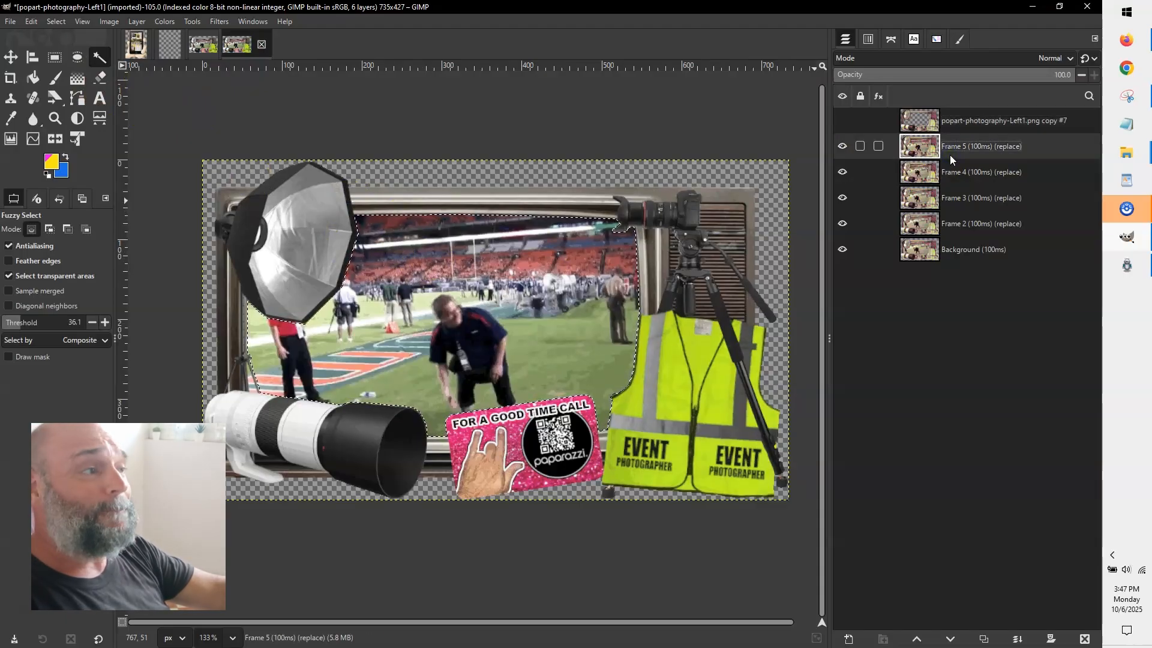
Switch to Macro Recorder and start a new recording that overwrites the existing macro.
key(alt+Tab)
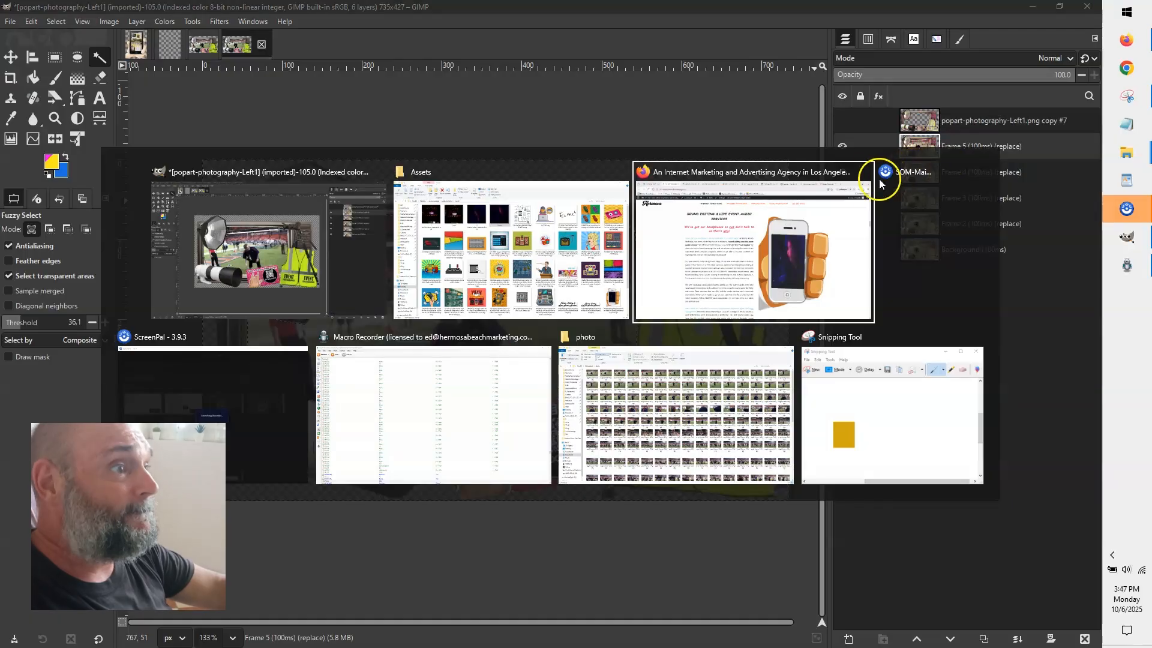
key(Tab)
key(Tab)
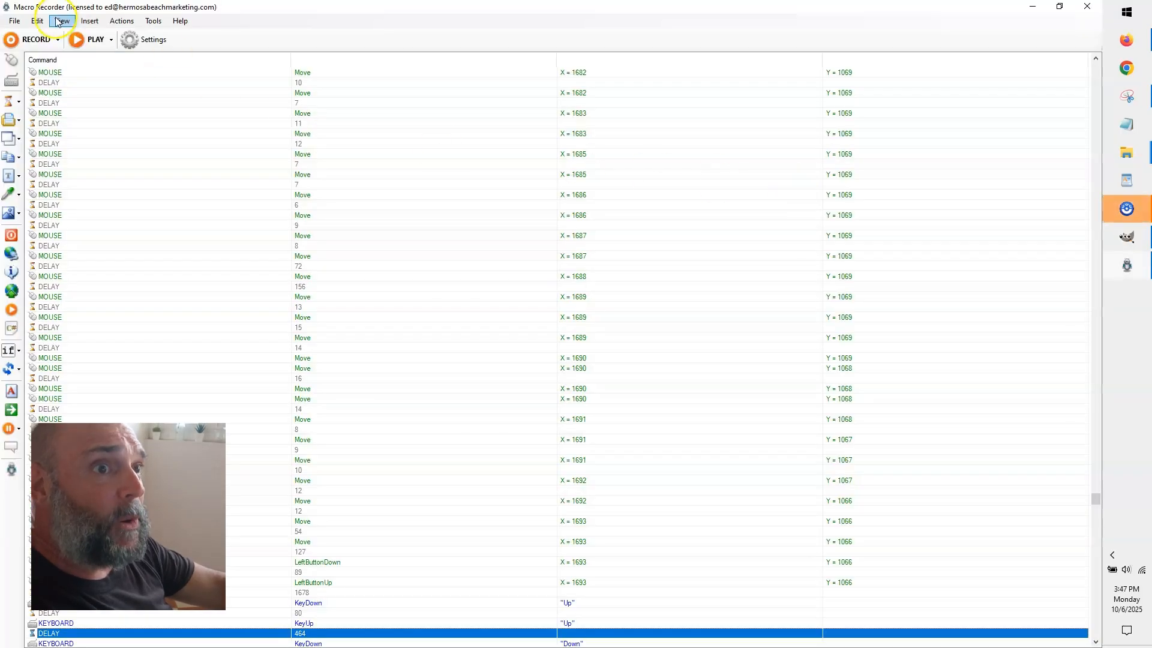
click(36, 40)
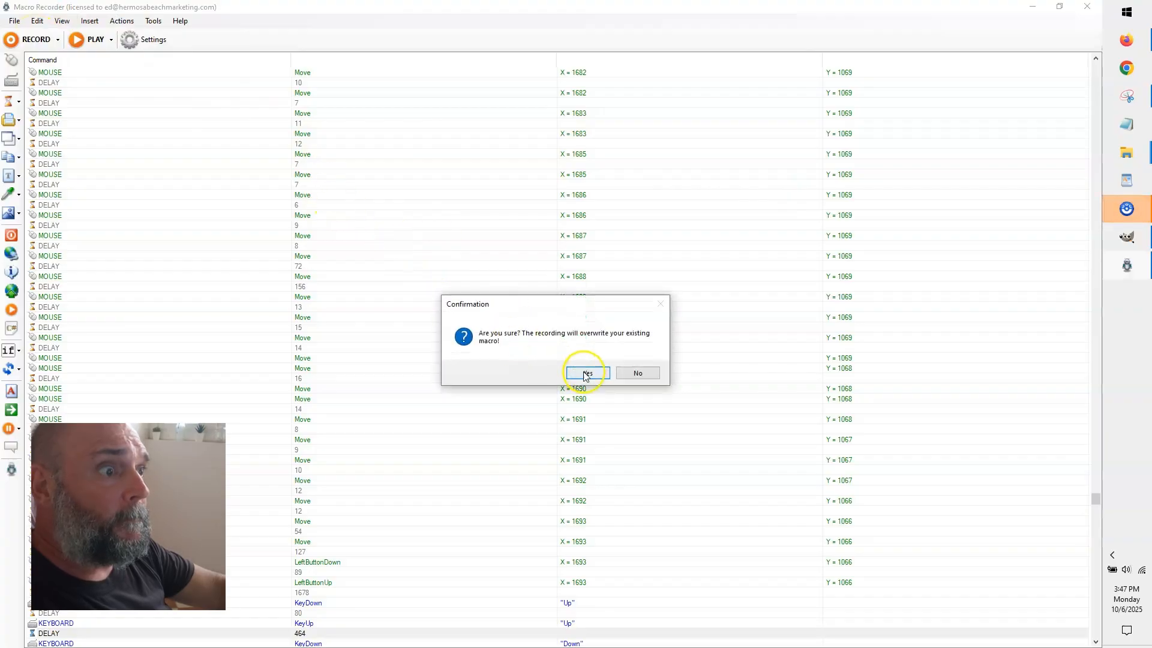
click(586, 374)
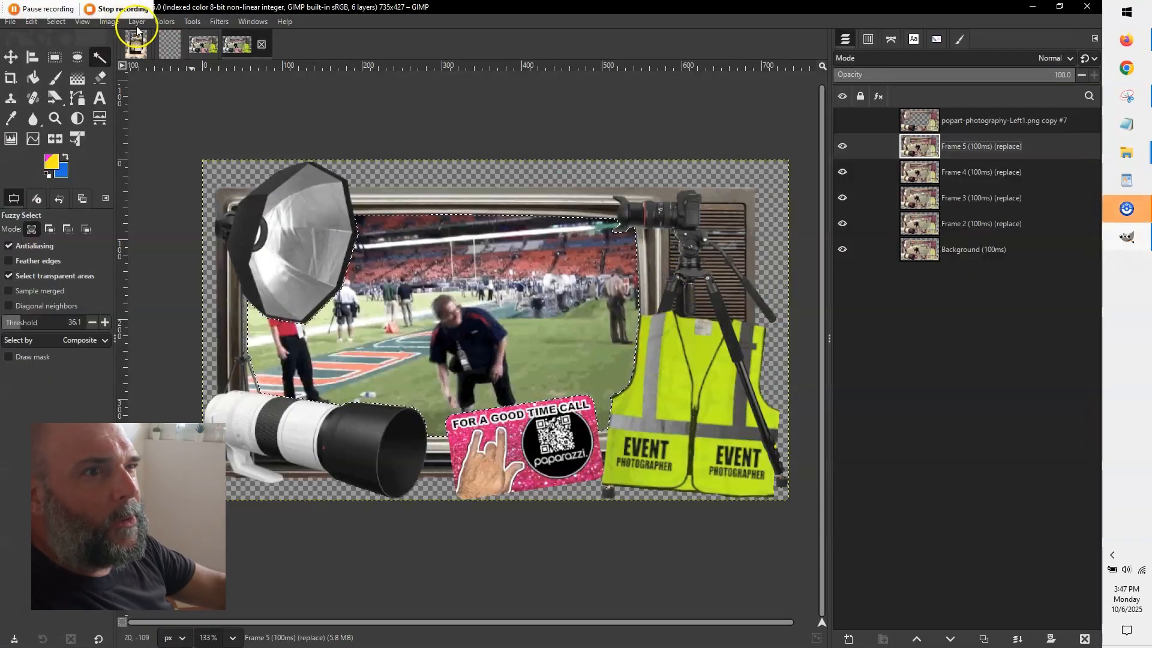
Start a Brightness-Contrast adjustment on Frame 5's selected screen area and set brightness to 16.
click(165, 22)
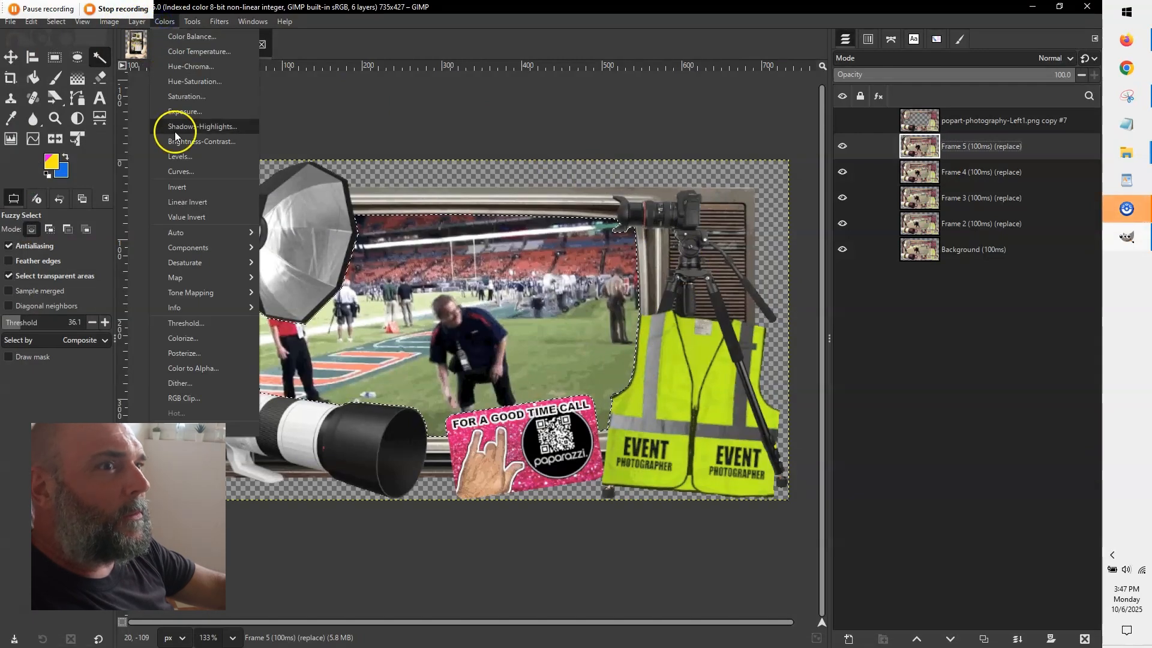
click(185, 140)
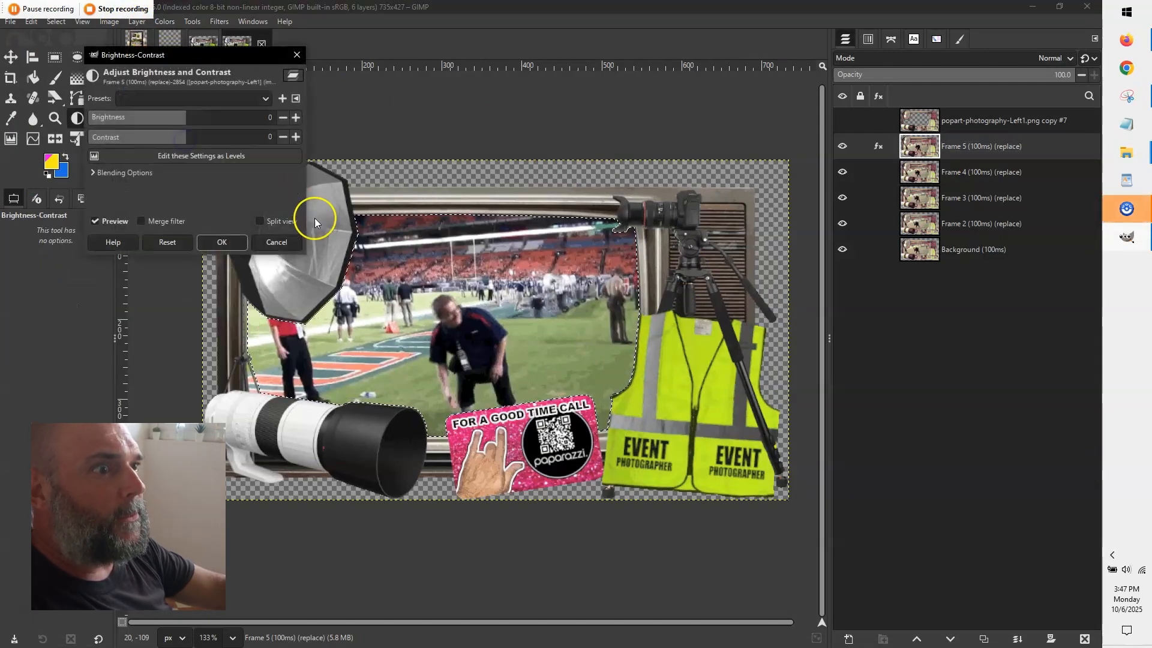
click(295, 118)
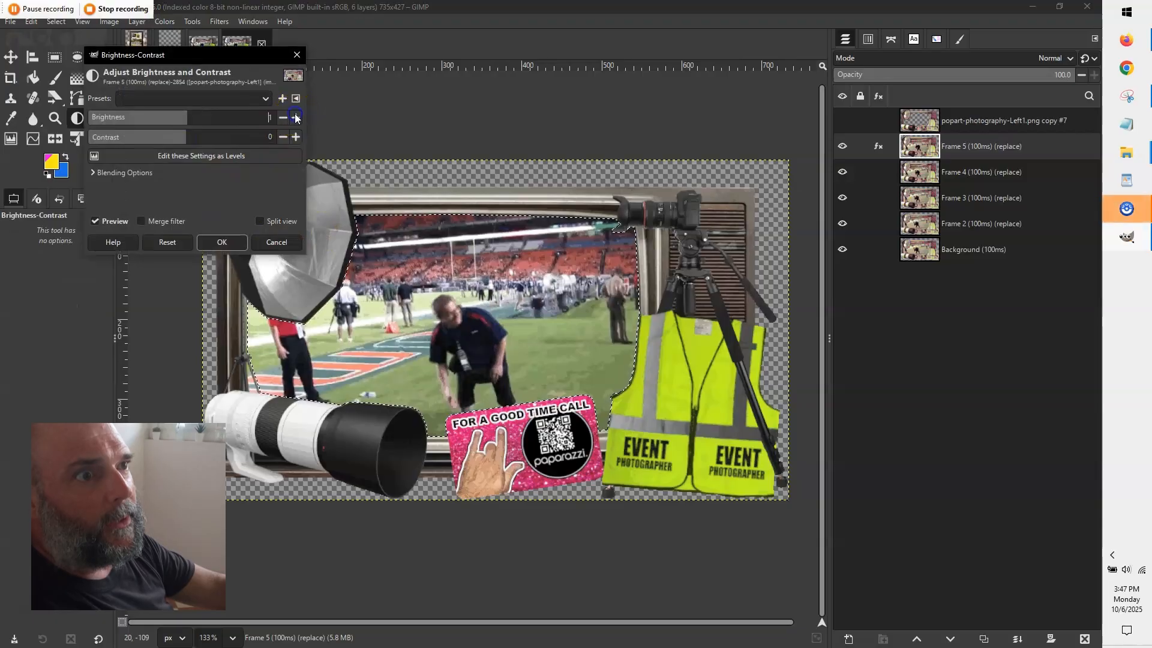
click(295, 118)
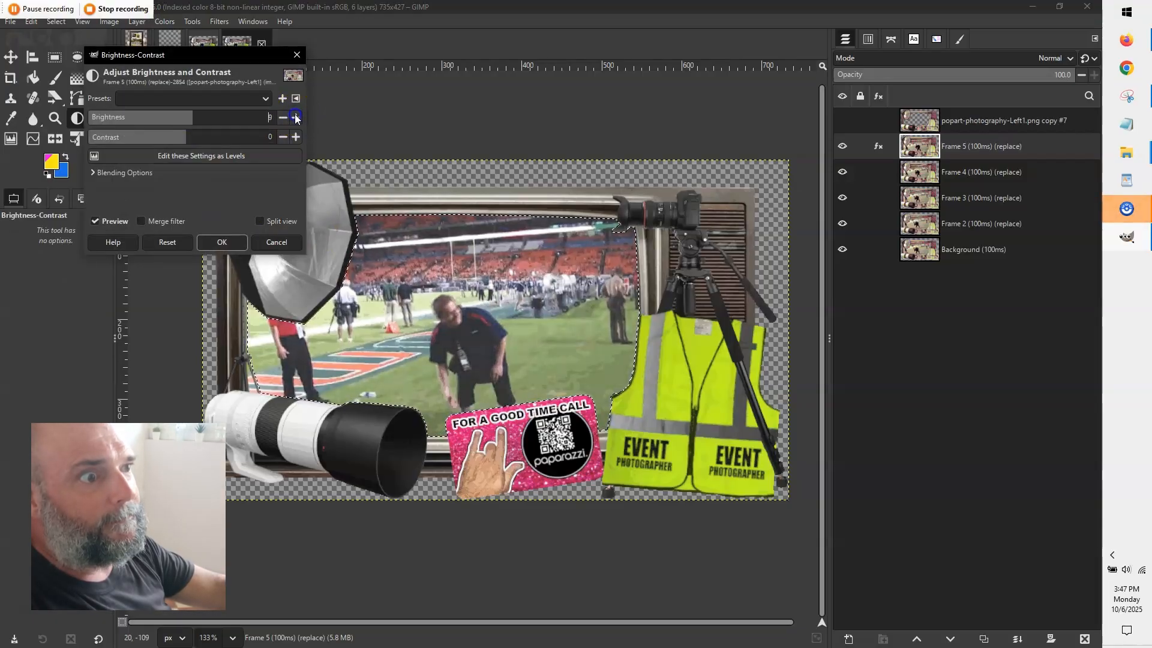
click(295, 118)
click(295, 118)
click(295, 118)
click(295, 118)
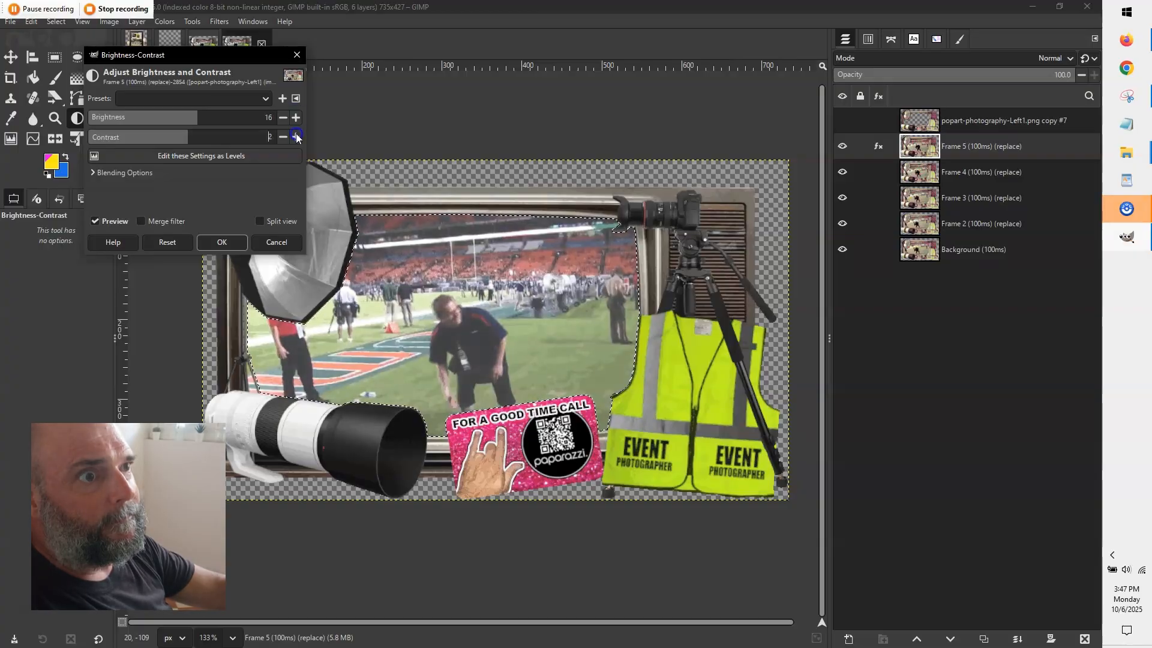
Set the contrast for Frame 5's selected area to 16 and apply the adjustment.
click(296, 136)
click(296, 137)
click(296, 136)
click(297, 137)
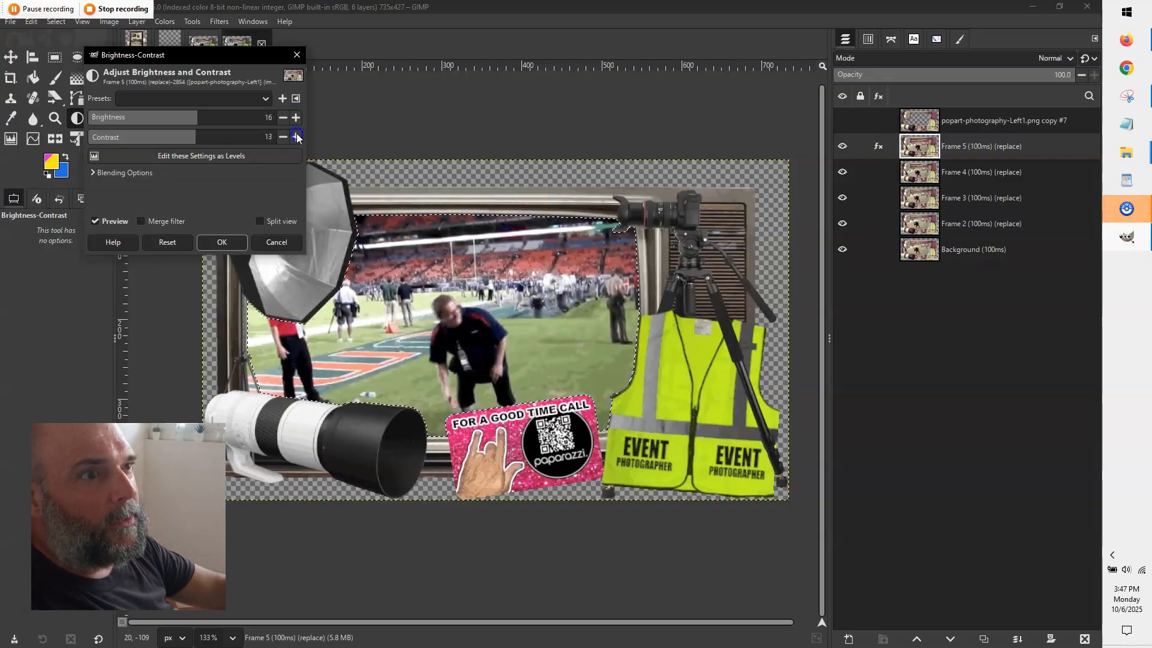
click(296, 137)
click(296, 137)
click(296, 137)
click(296, 137)
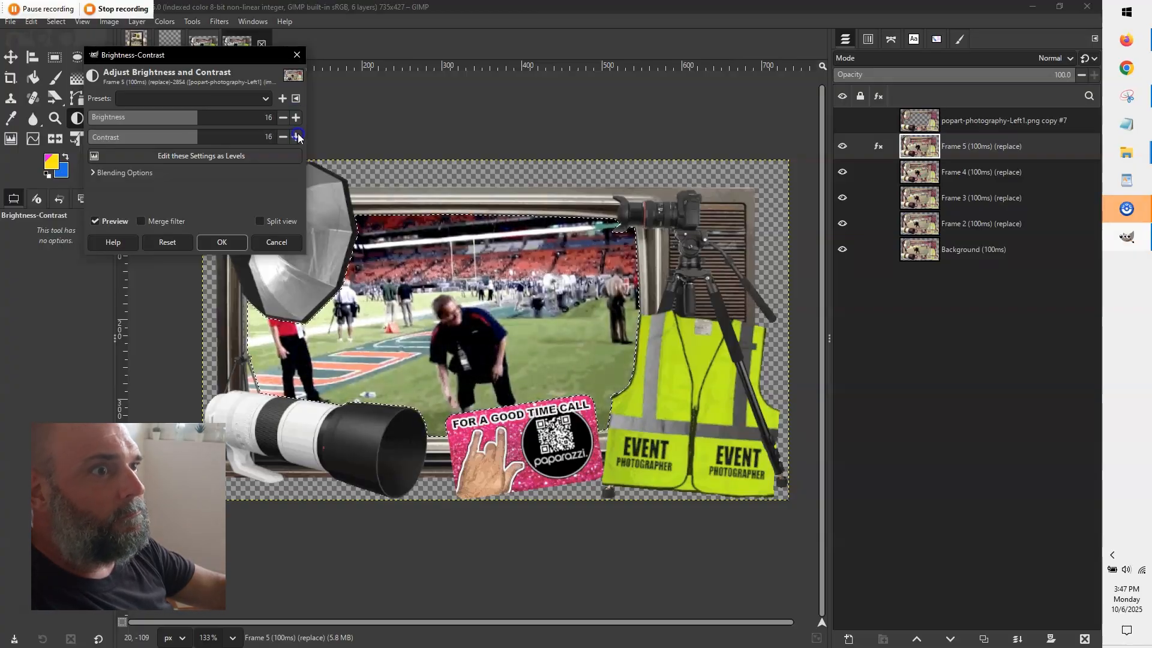
click(214, 242)
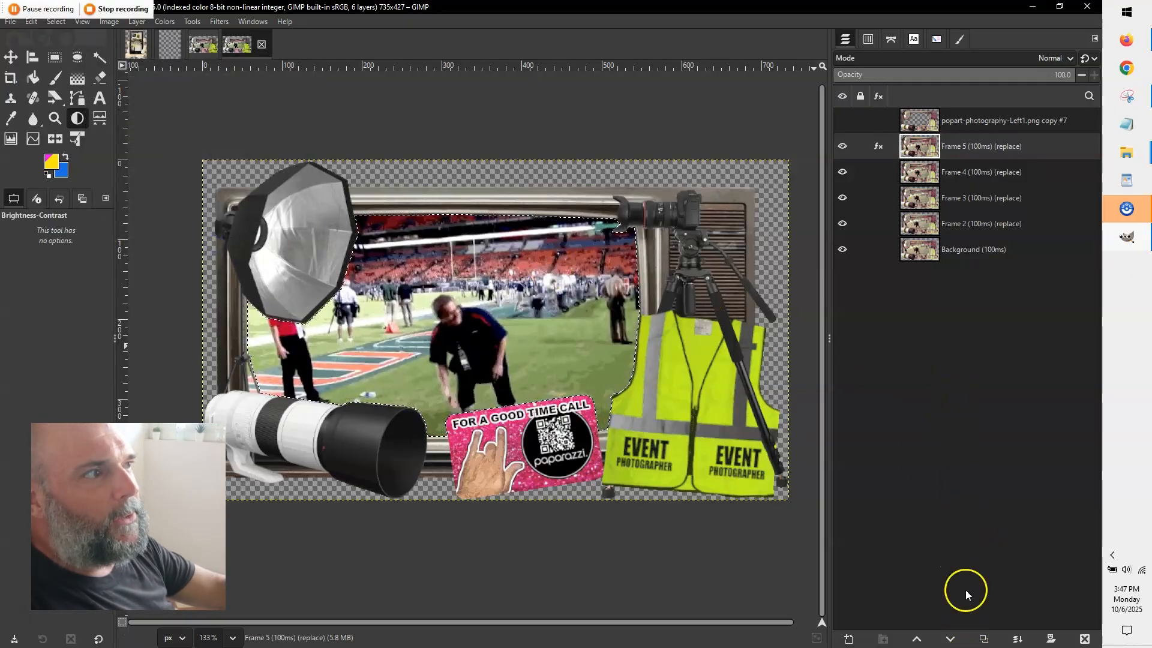
Move Frame 5 one step down and back up in the layer stack, and make Frame 4 the active layer.
click(951, 640)
click(916, 639)
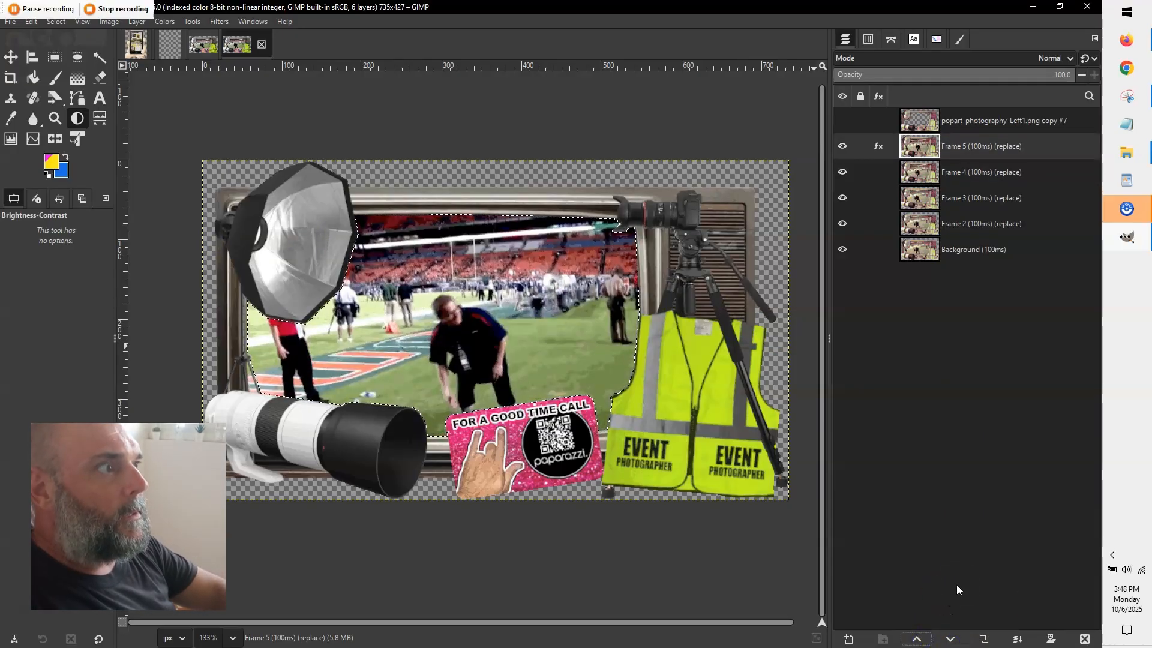
key(Up)
key(Down)
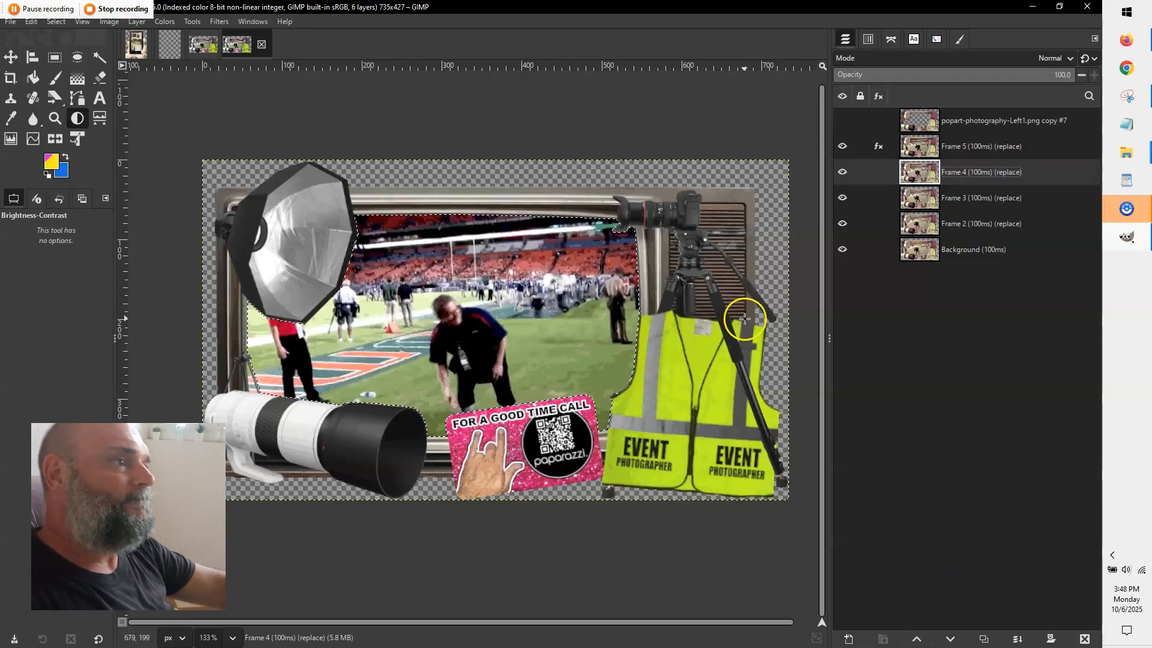
Stop the macro recording and play the macro a set number of times to process the remaining frames.
click(124, 13)
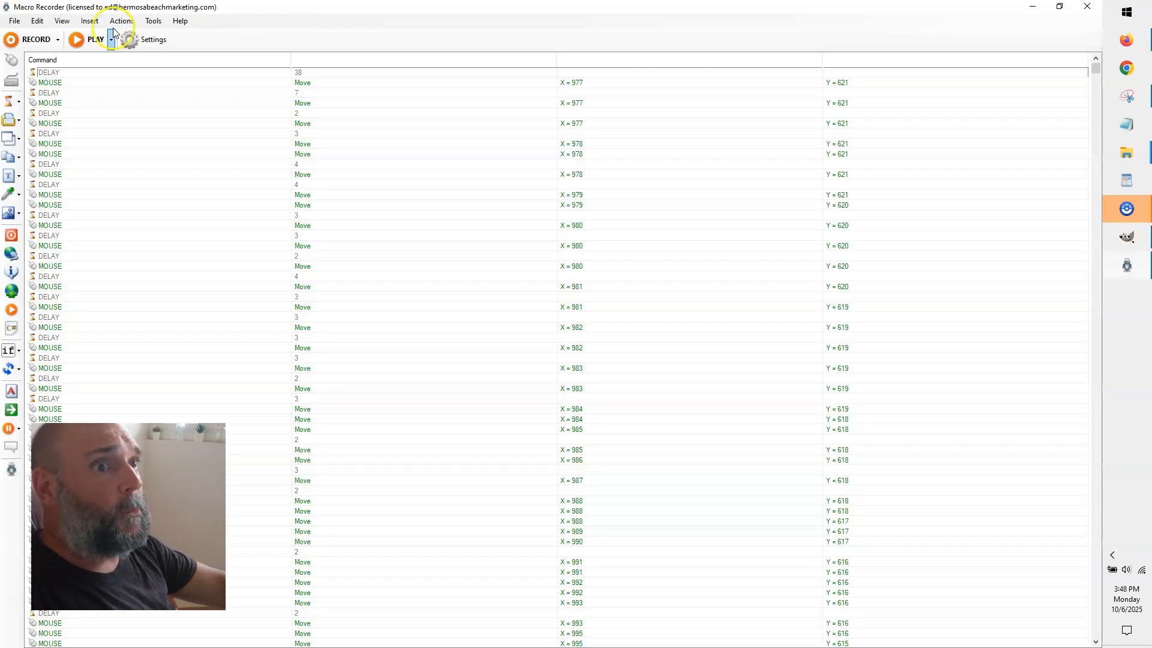
click(111, 39)
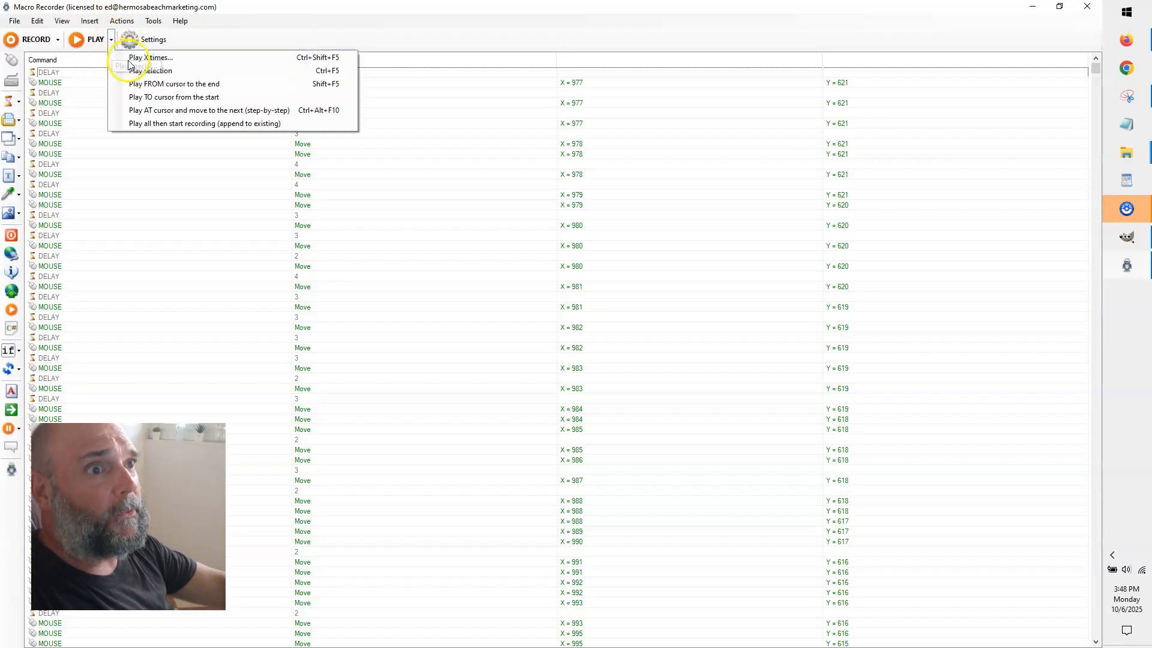
click(144, 57)
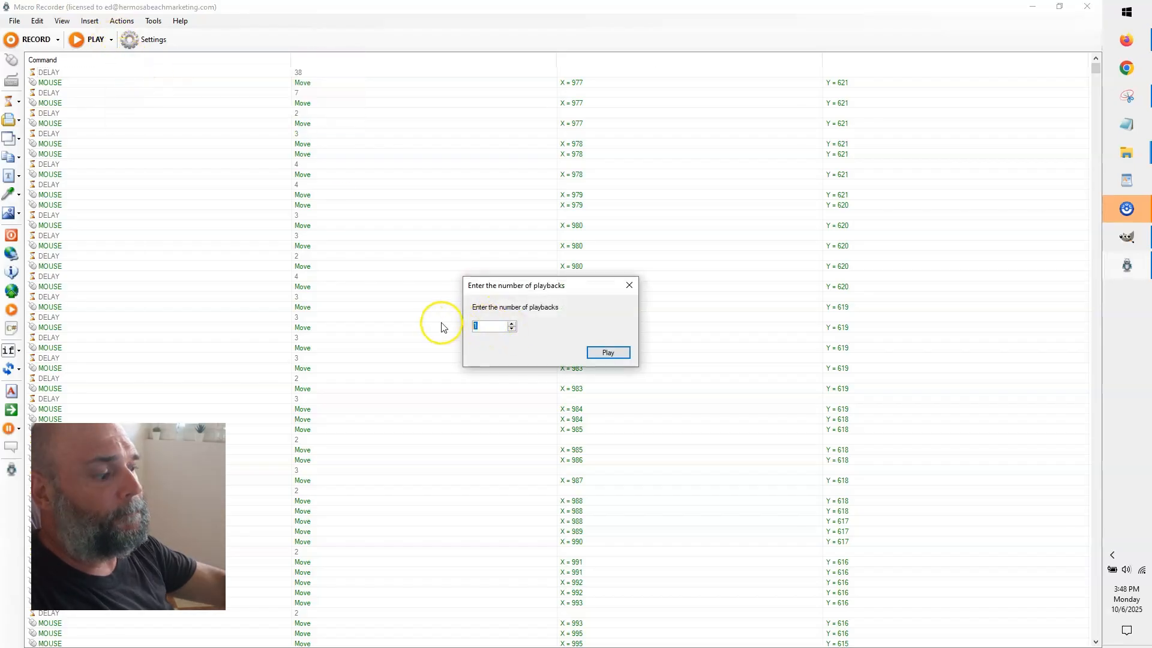
key(Return)
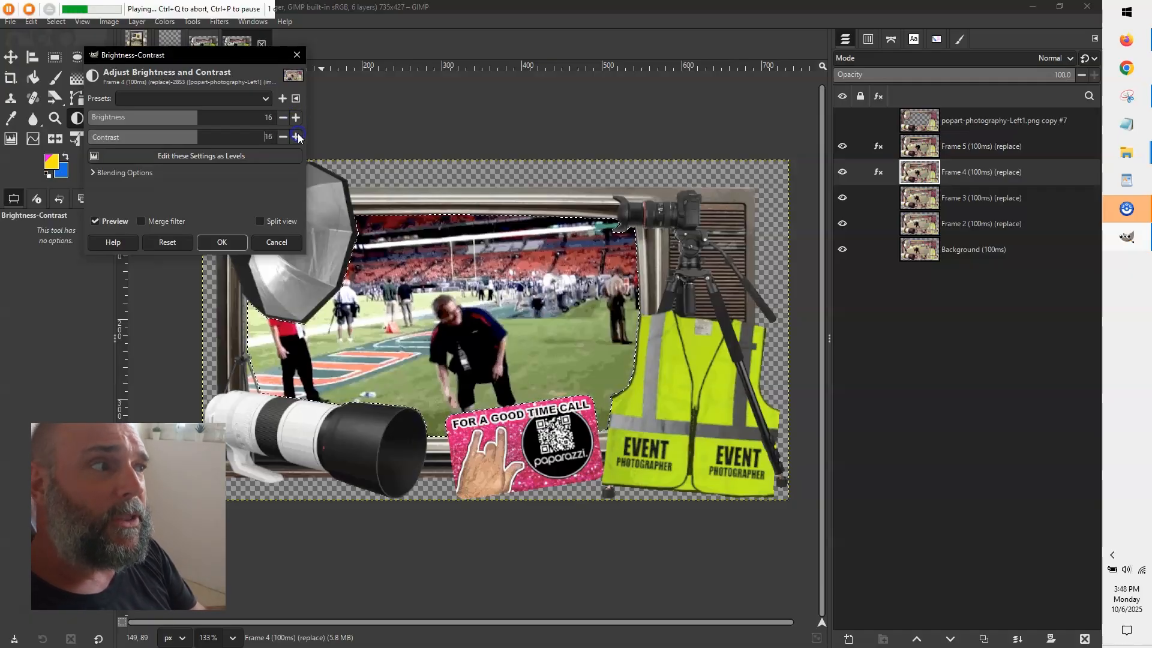
Move Frame 4 one step down and back up in the layer stack, and make Frame 3 the active layer.
click(951, 639)
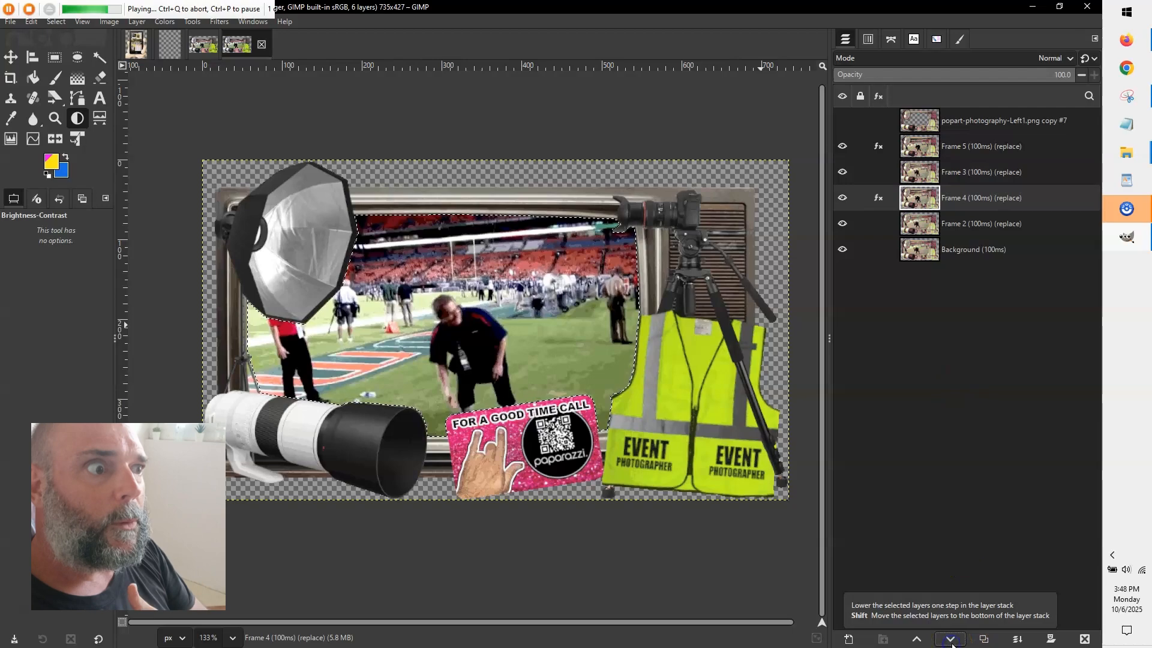
click(916, 639)
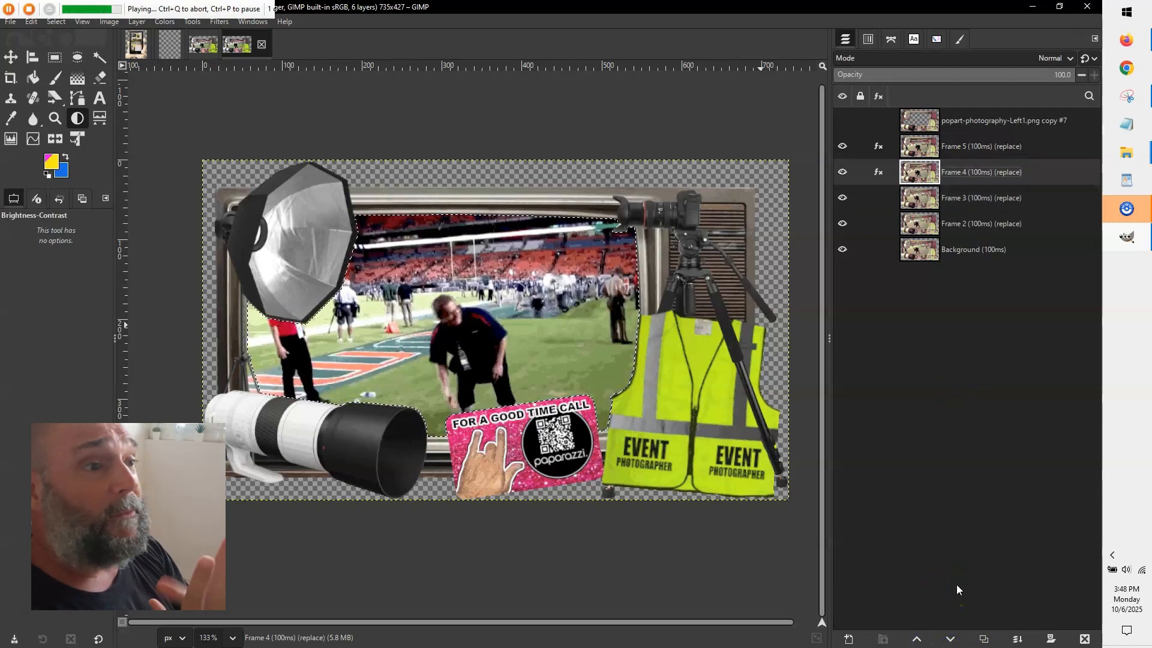
key(Page_Down)
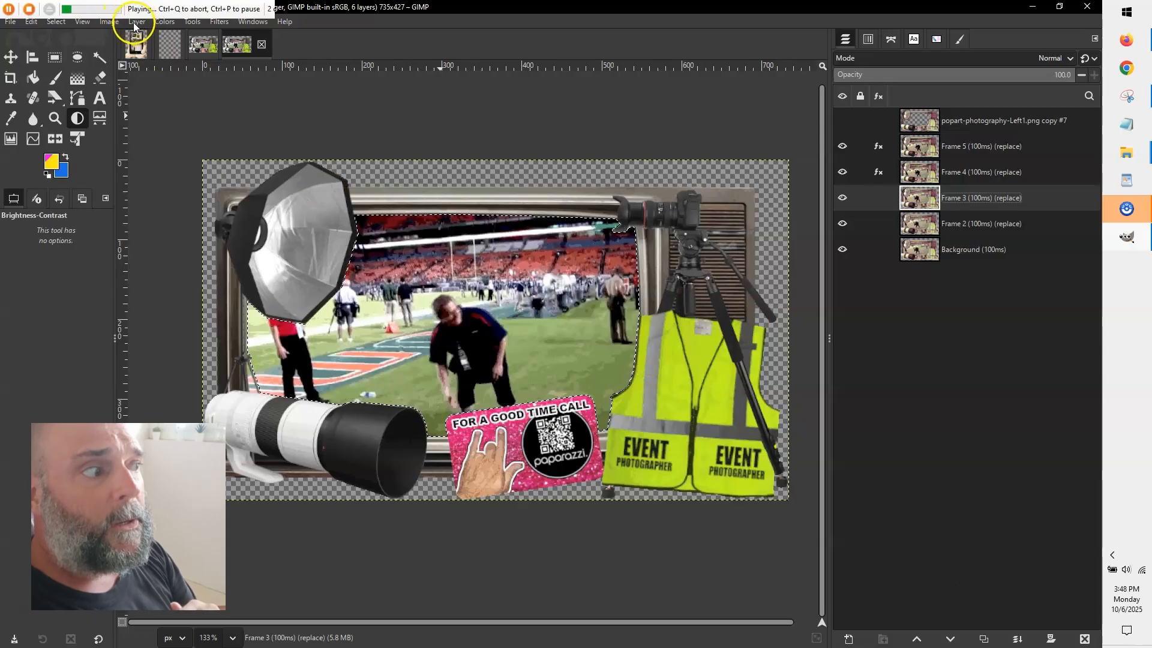
Apply Brightness-Contrast to Frame 3's selected screen area with brightness 16 and the same contrast as Frame 5.
click(171, 24)
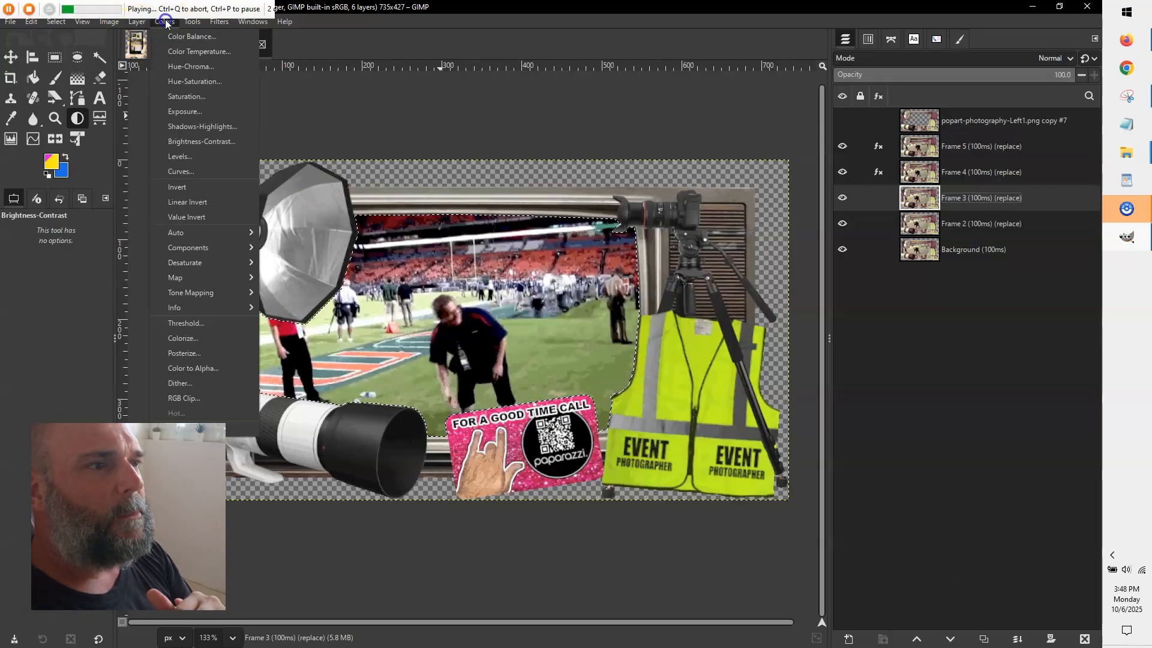
click(186, 143)
click(296, 117)
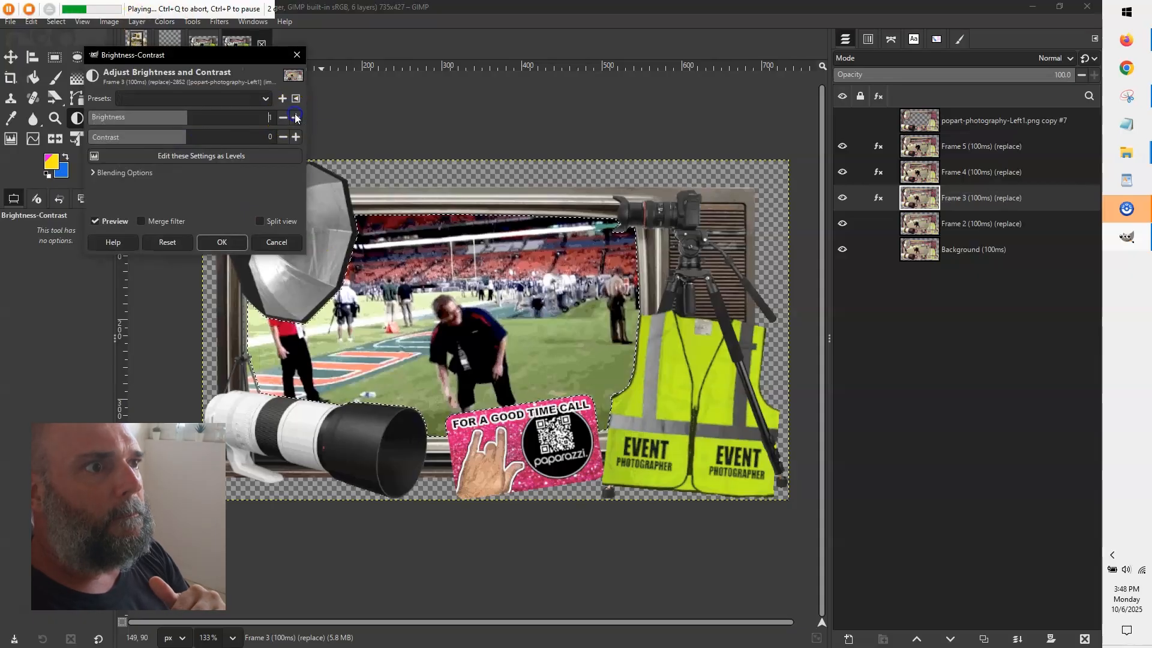
click(295, 117)
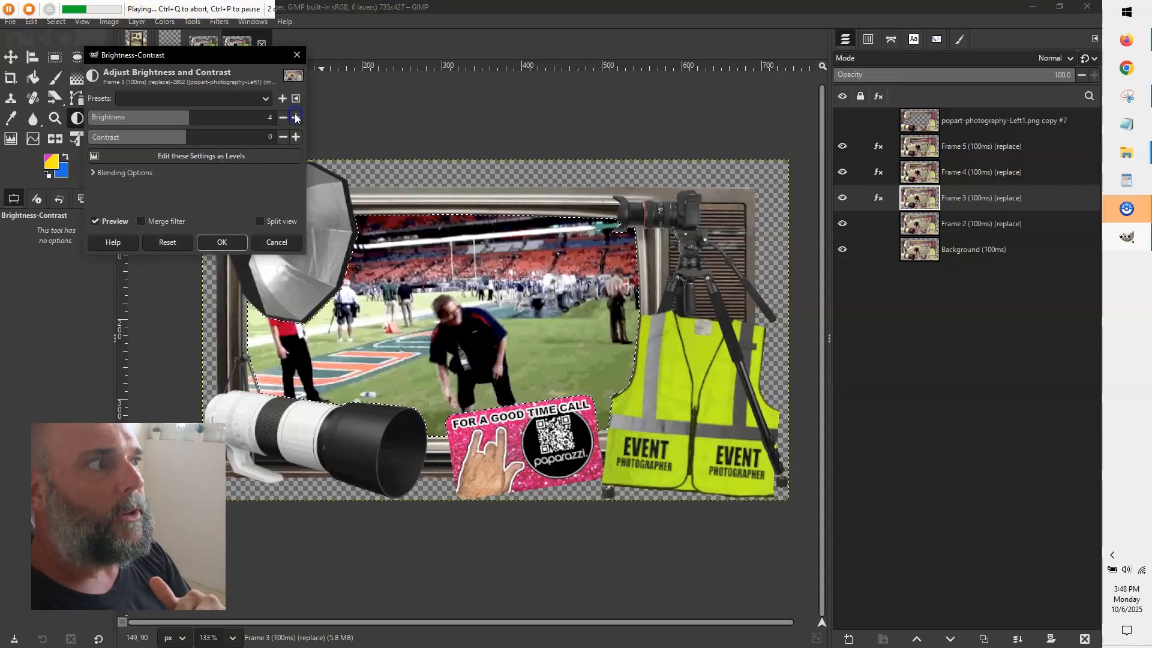
click(295, 117)
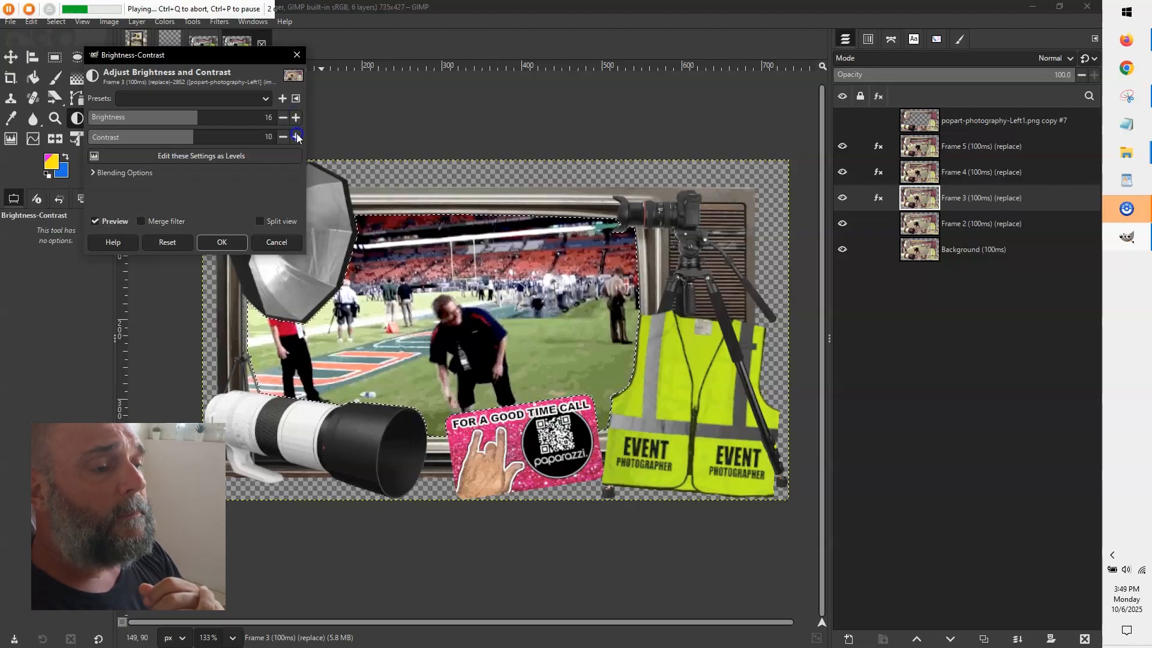
click(215, 243)
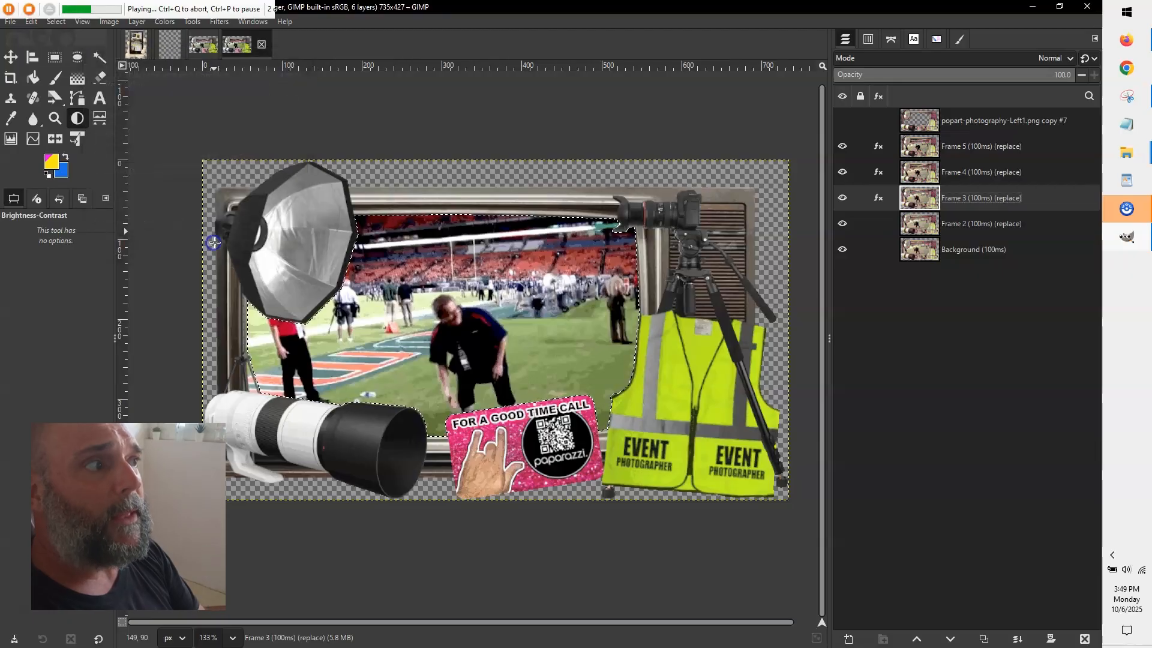
Move Frame 3 one step down and back up in the layer stack, and make Frame 2 the active layer.
click(950, 639)
click(916, 640)
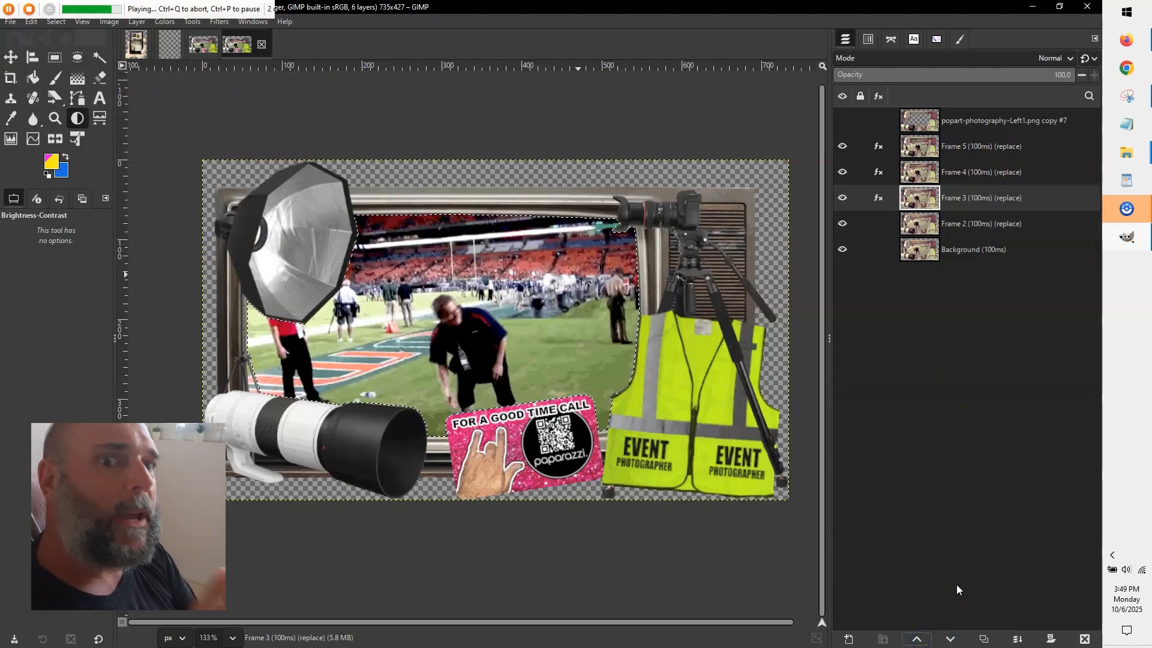
key(Page_Down)
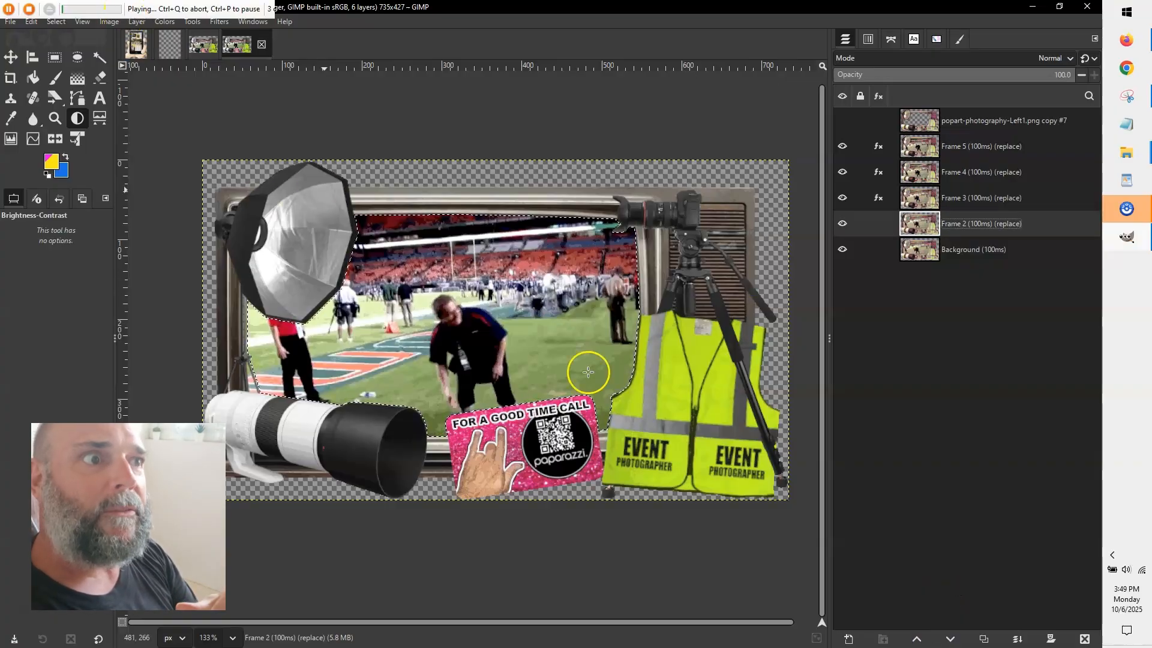
Start a Brightness-Contrast adjustment on Frame 2's selected screen area and set brightness to 16.
click(165, 22)
click(180, 141)
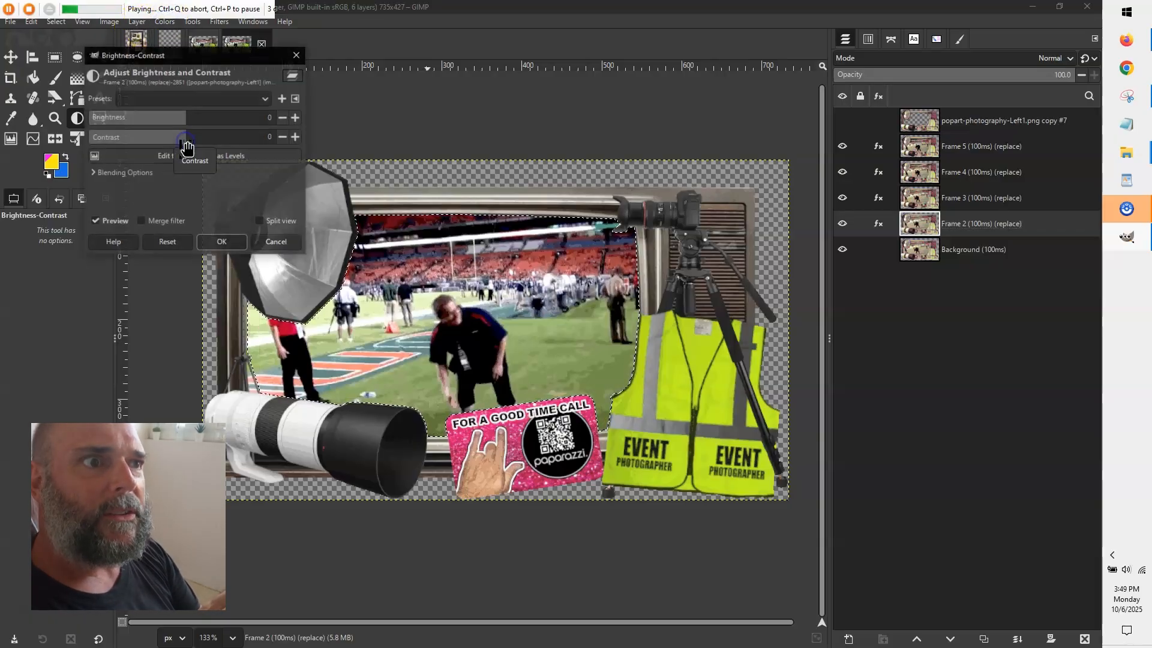
click(295, 117)
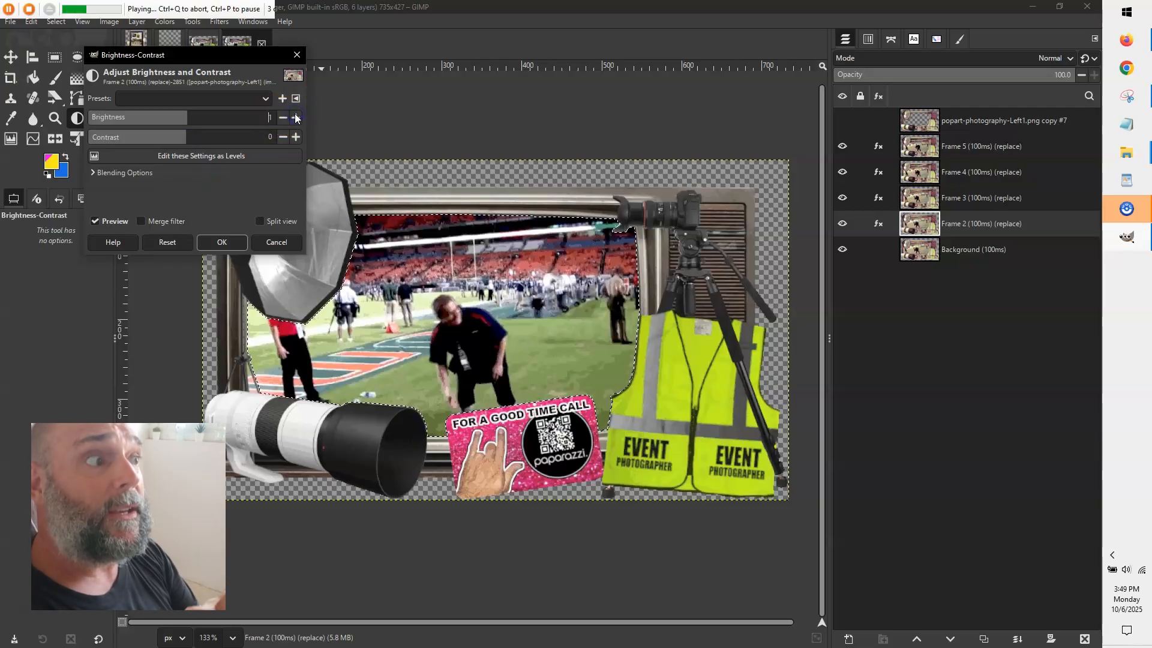
click(295, 118)
click(296, 118)
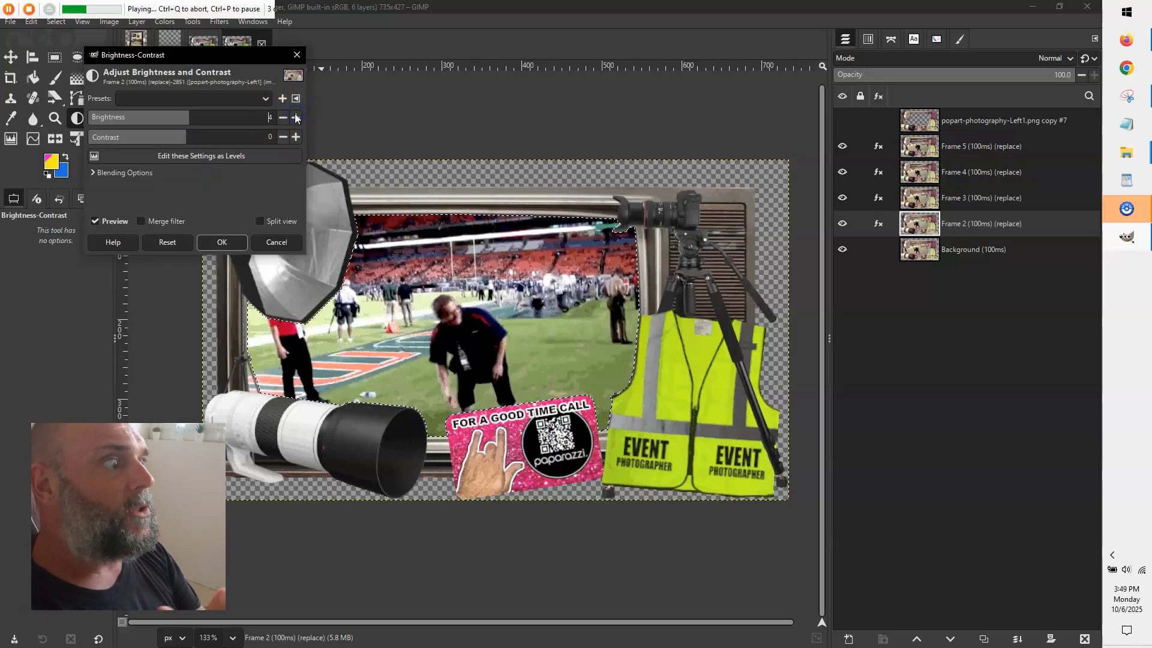
click(296, 117)
click(296, 117)
click(295, 118)
click(295, 118)
click(296, 117)
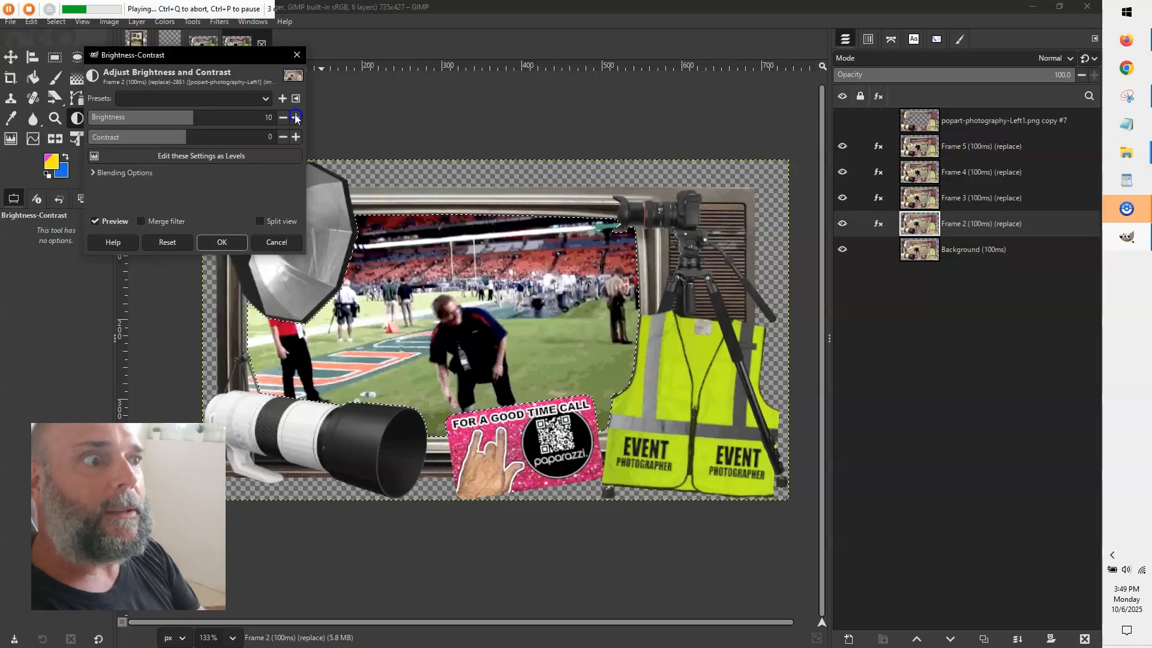
click(296, 117)
click(296, 118)
click(296, 118)
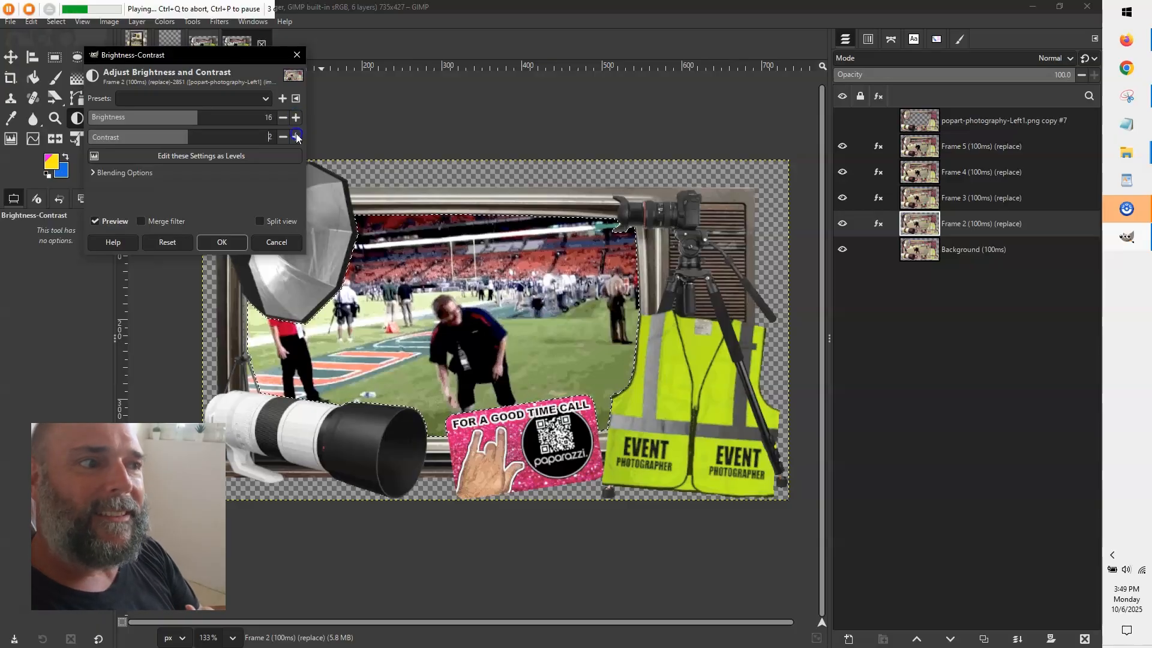
Raise the contrast of Frame 2's selected area to match Frame 5 and apply the adjustment.
click(296, 137)
click(296, 137)
click(296, 137)
click(296, 137)
click(295, 137)
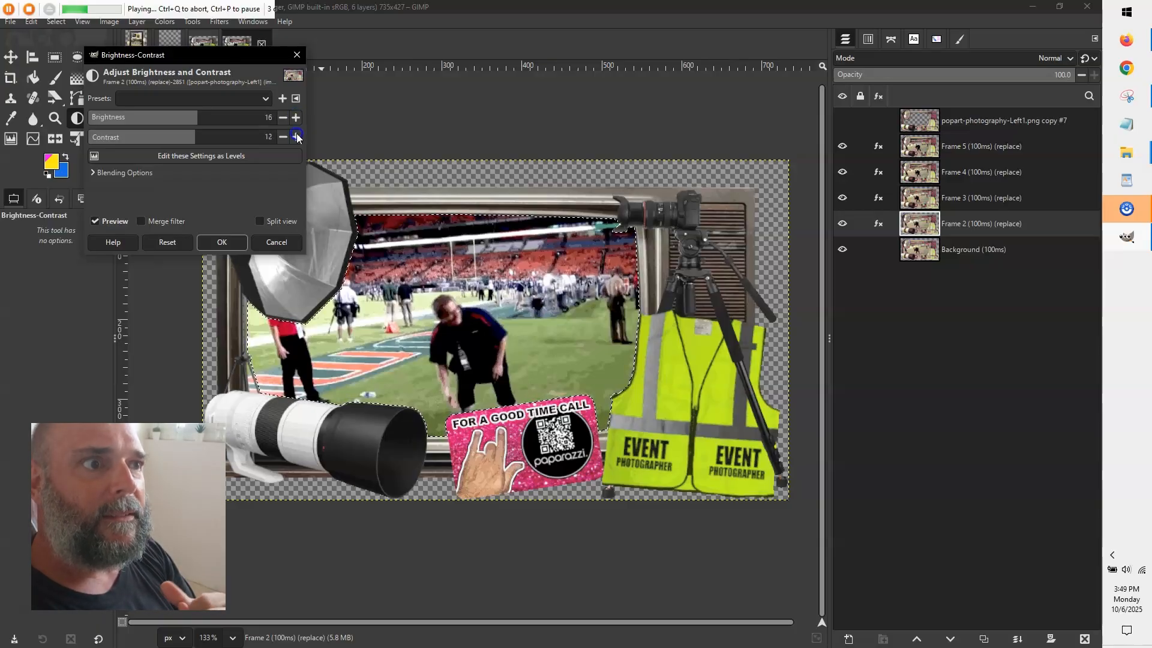
click(221, 243)
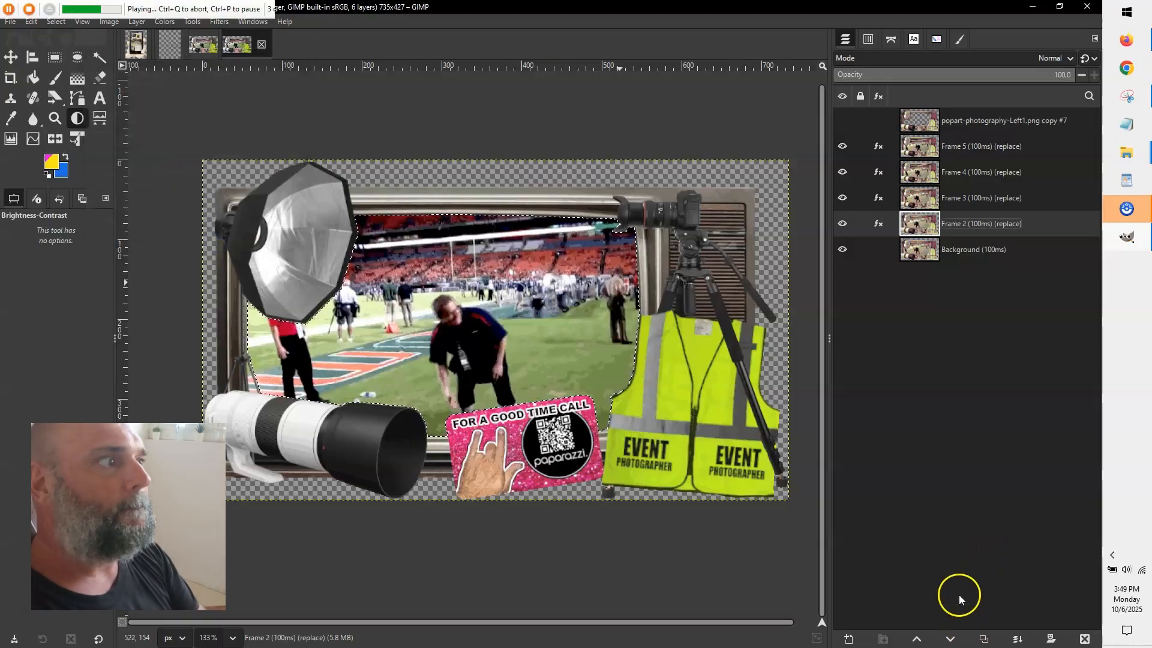
Move Frame 2 one step down and back up in the layer stack, and make the Background layer active.
click(951, 640)
click(917, 639)
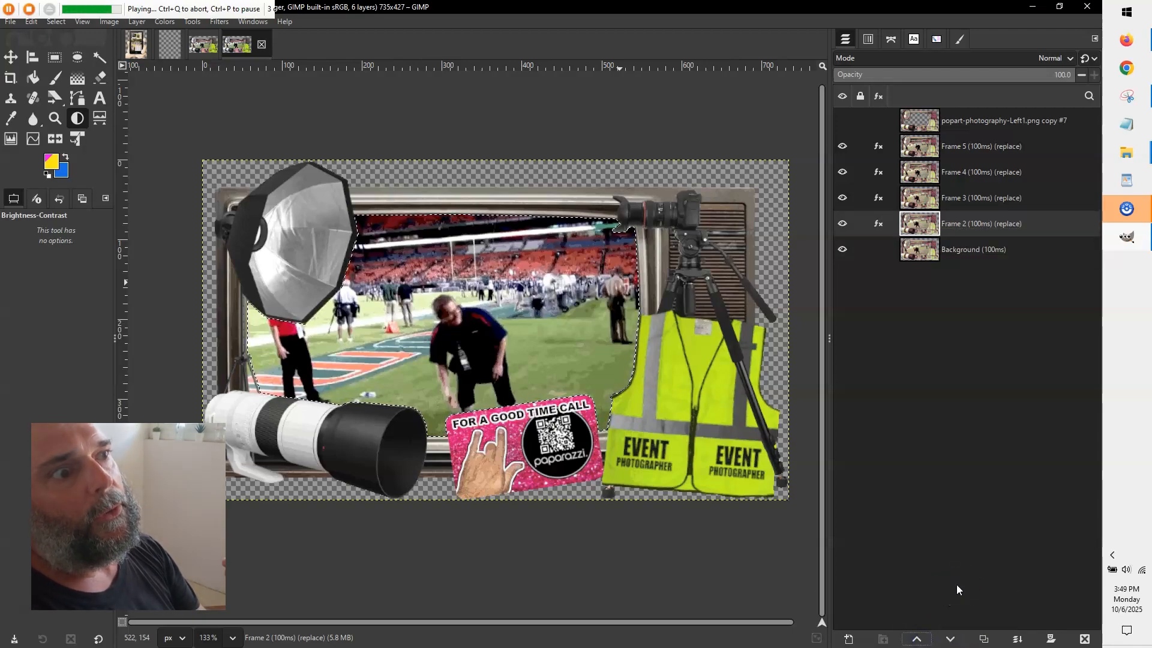
key(Page_Down)
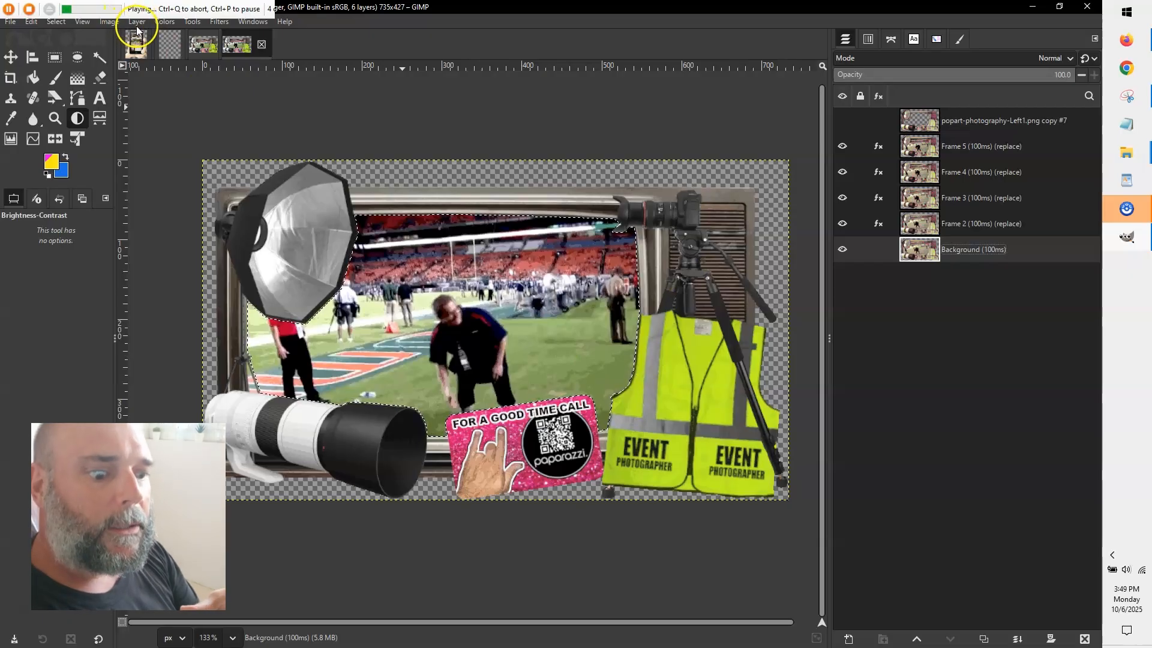
Apply a Brightness-Contrast adjustment to the Background layer's selected screen area with brightness 16 and the contrast raised as on the other frames.
click(164, 22)
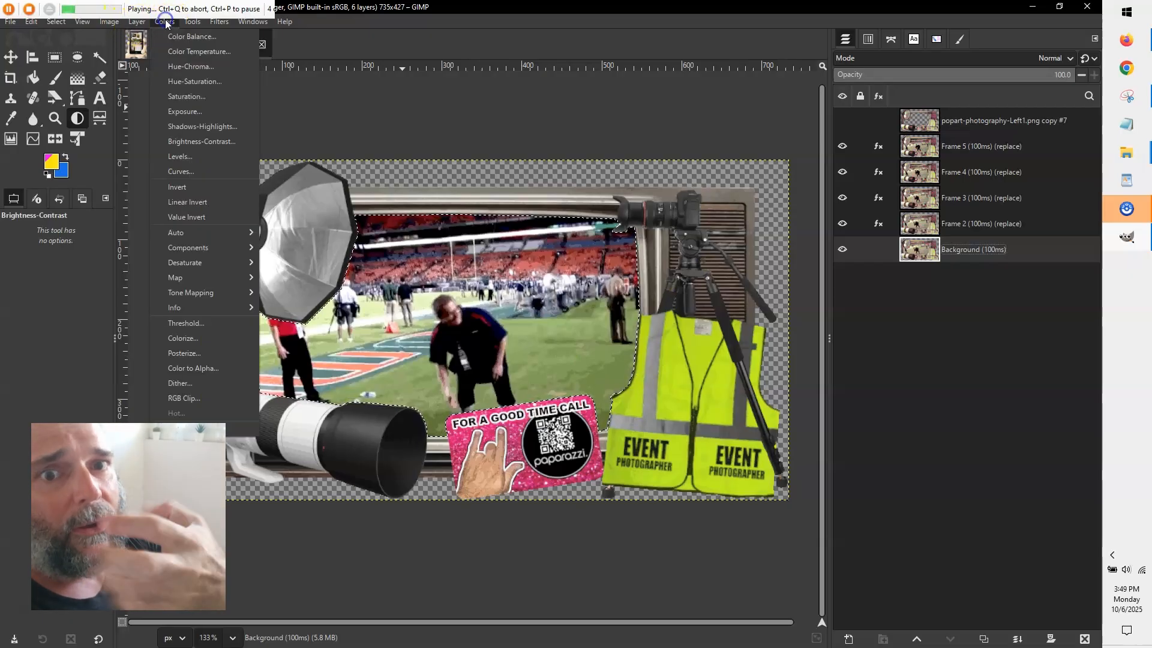
click(185, 143)
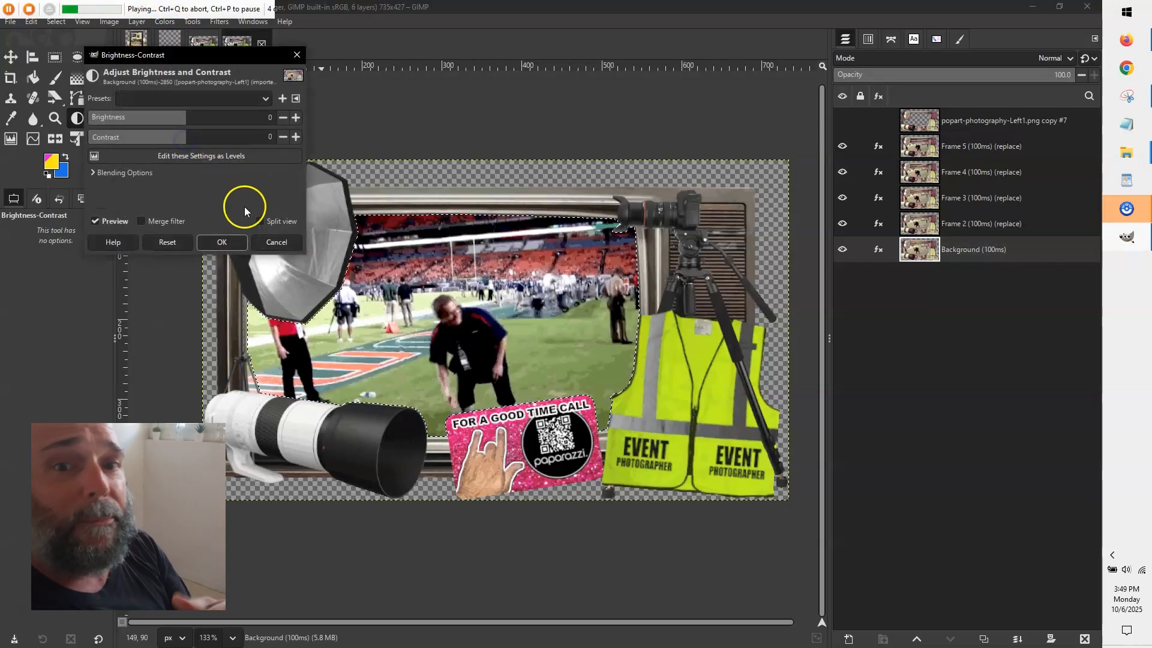
click(295, 118)
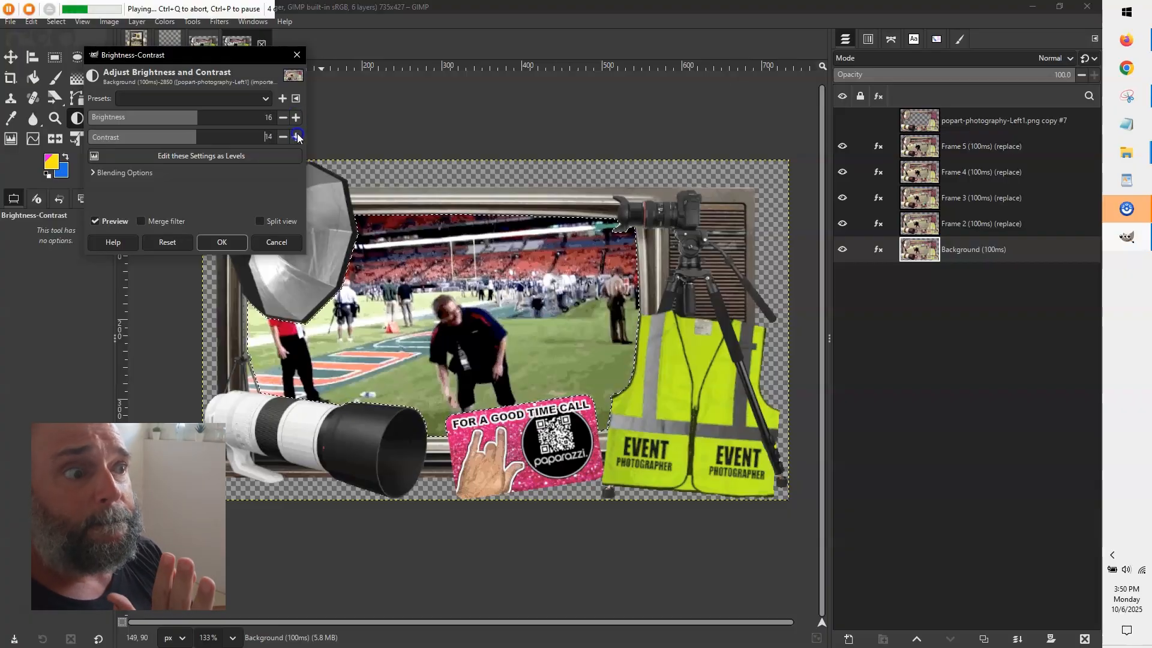
click(217, 242)
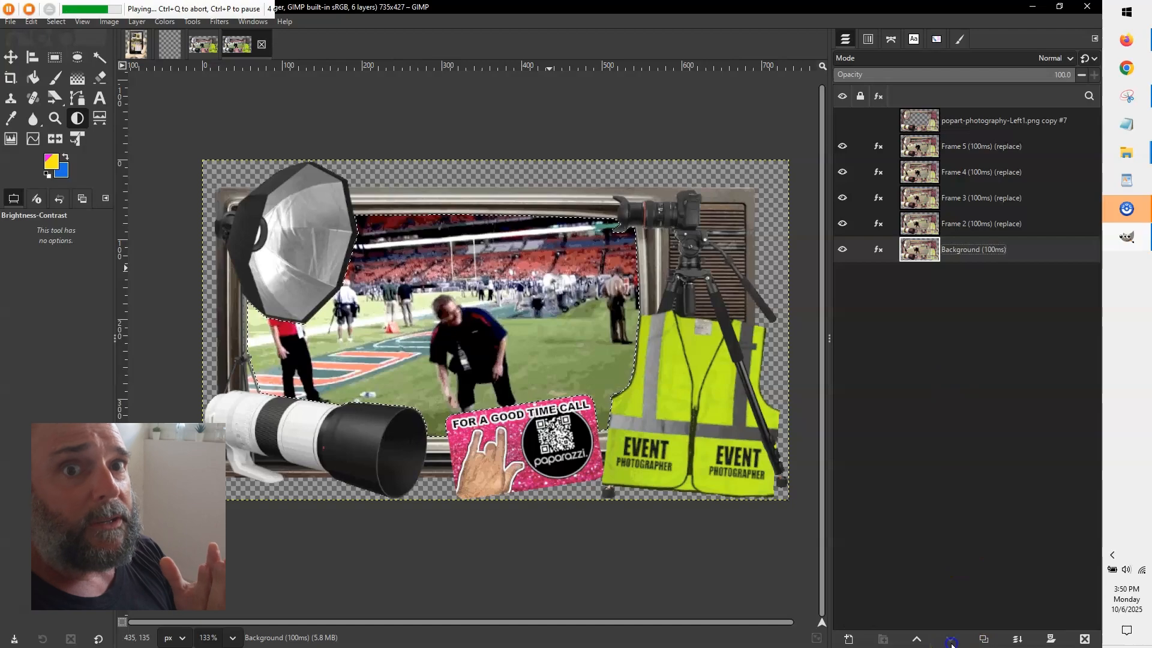
Move the Background layer one step up in the layer stack, and pause and stop the macro playback.
click(917, 639)
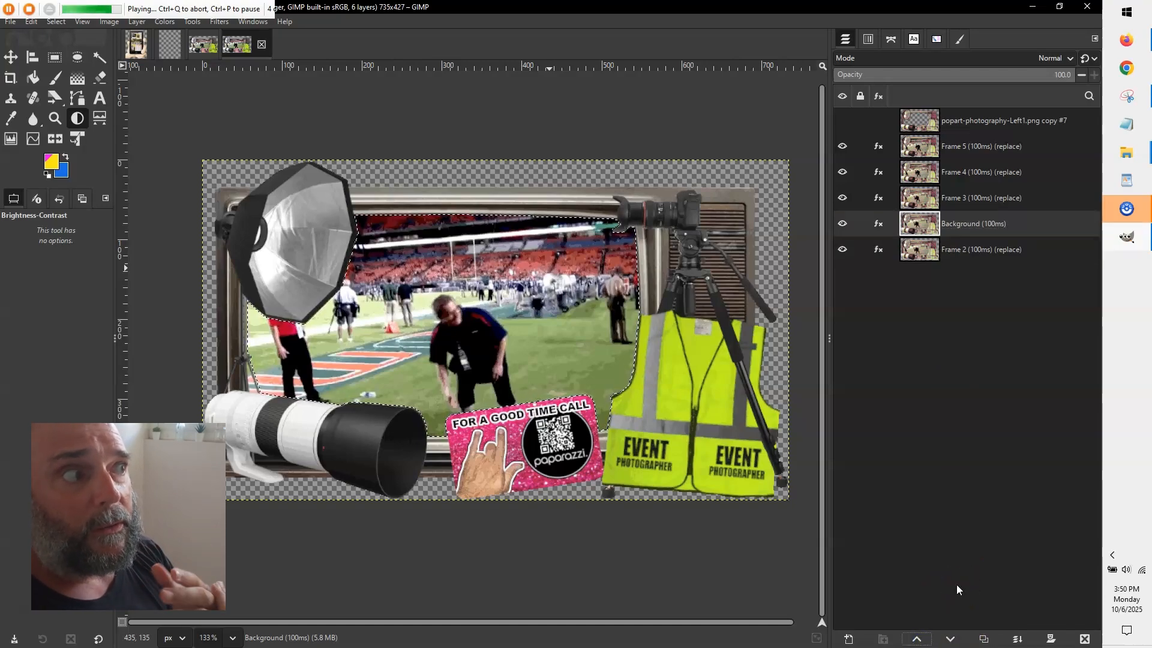
key(ctrl+p)
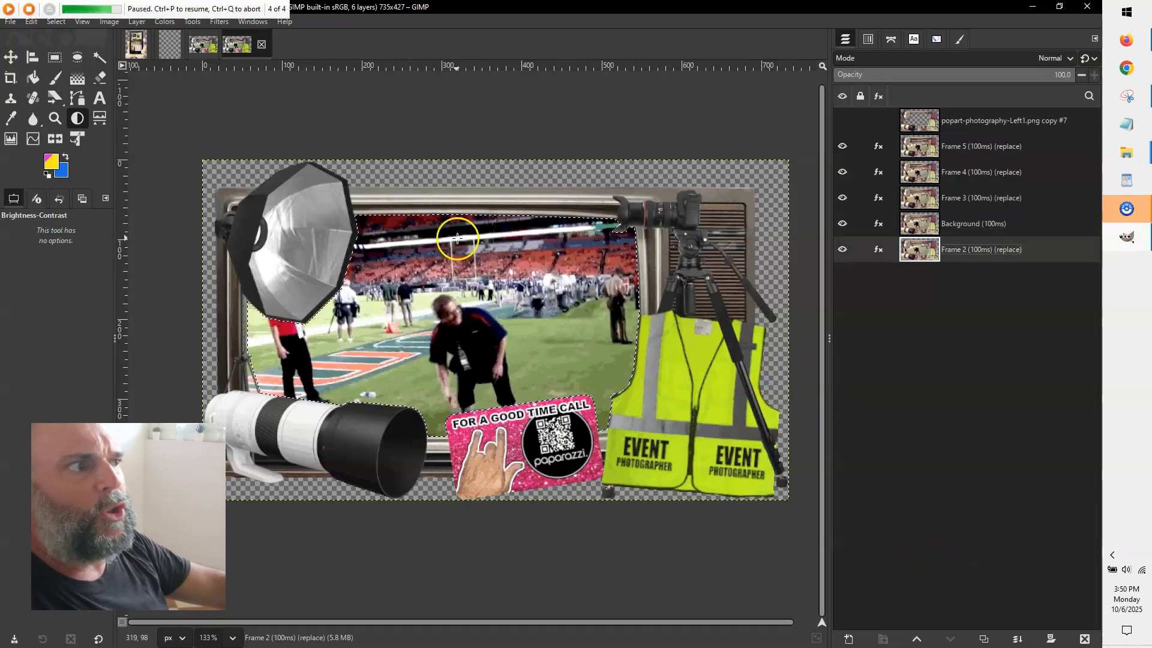
click(29, 9)
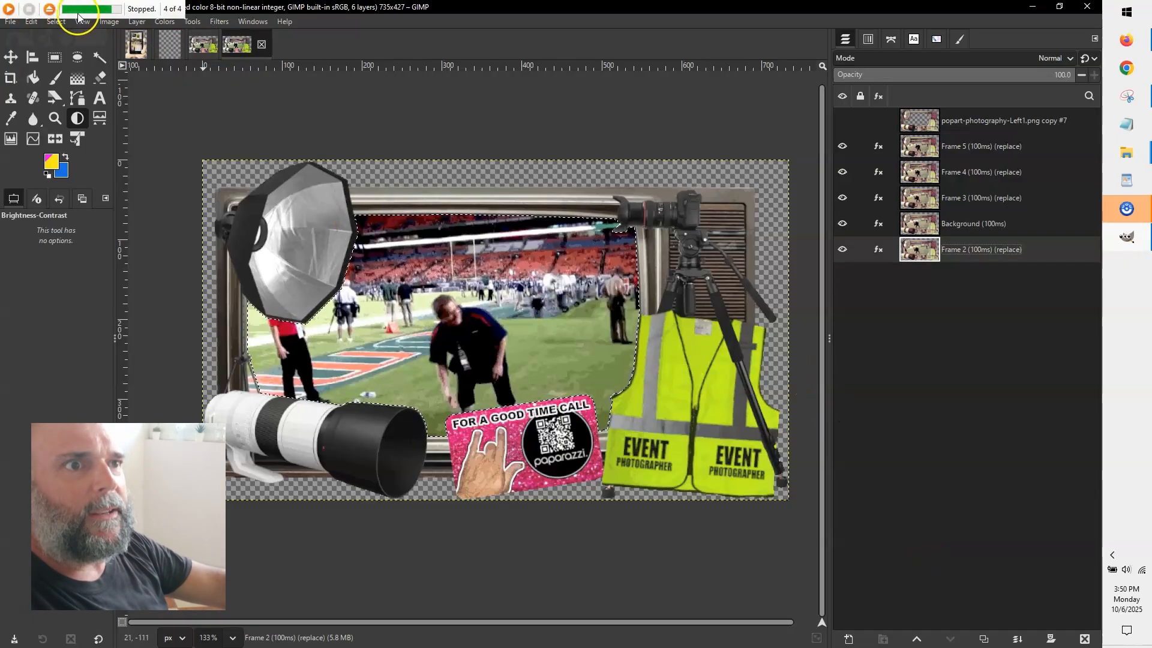
Switch to Firefox and examine the banners and service sections down the Hermosa Beach Marketing page.
key(alt+Tab)
key(alt+Tab)
key(Tab)
key(Tab)
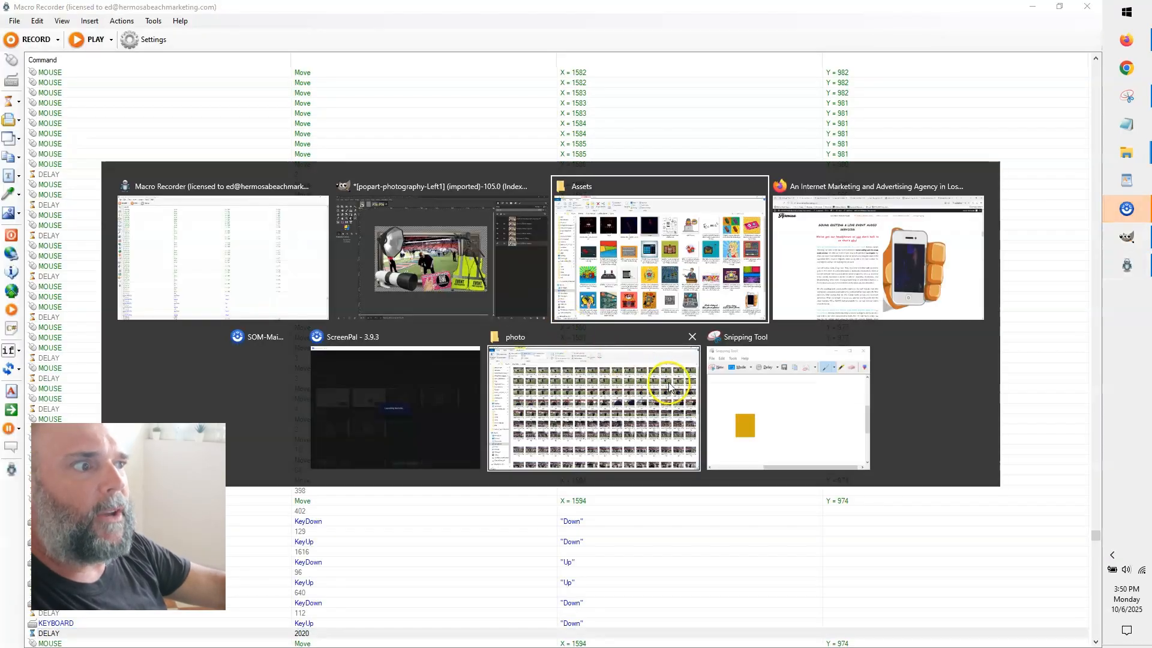
scroll(492, 408, down, 20)
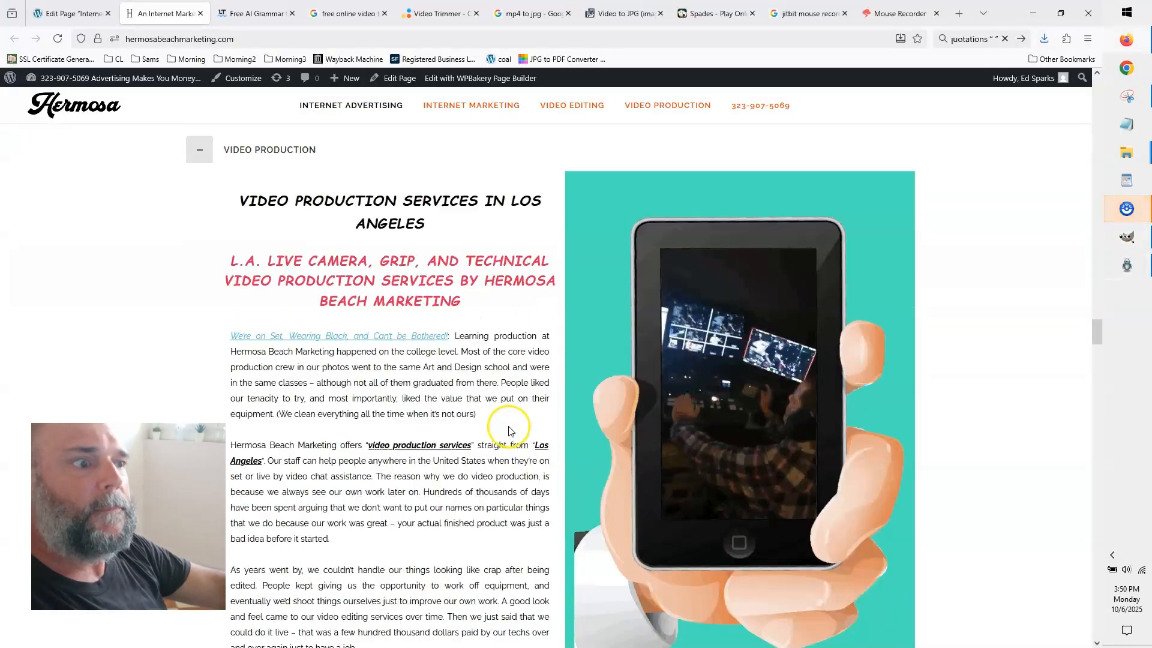
scroll(523, 438, down, 20)
scroll(523, 438, up, 15)
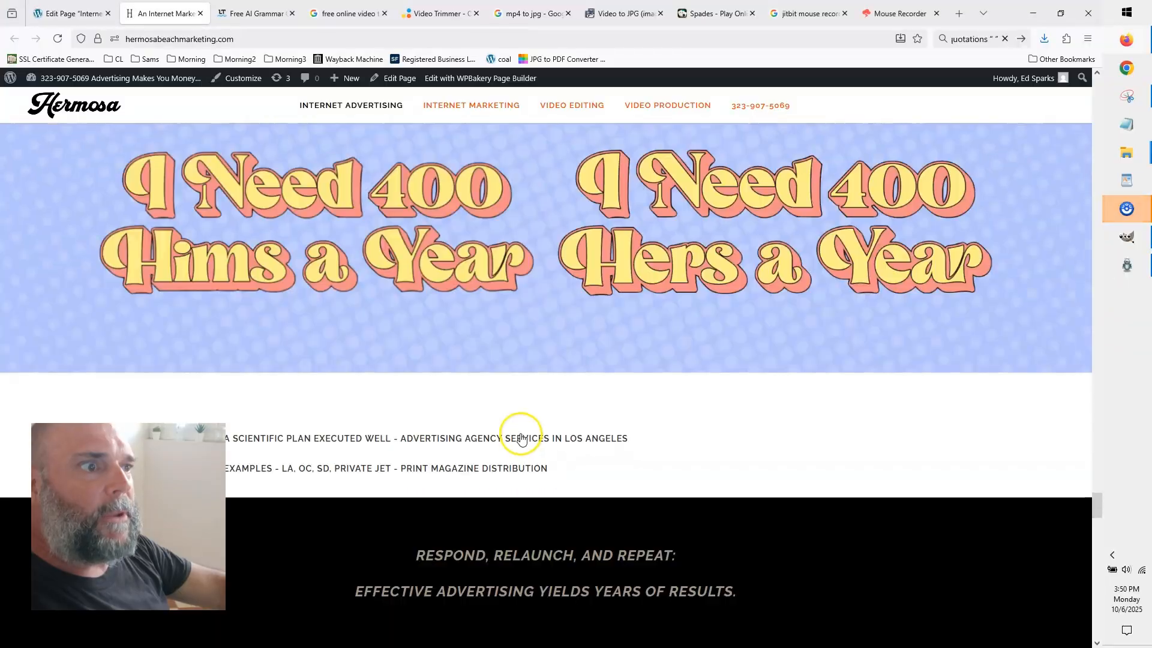
scroll(520, 433, down, 2)
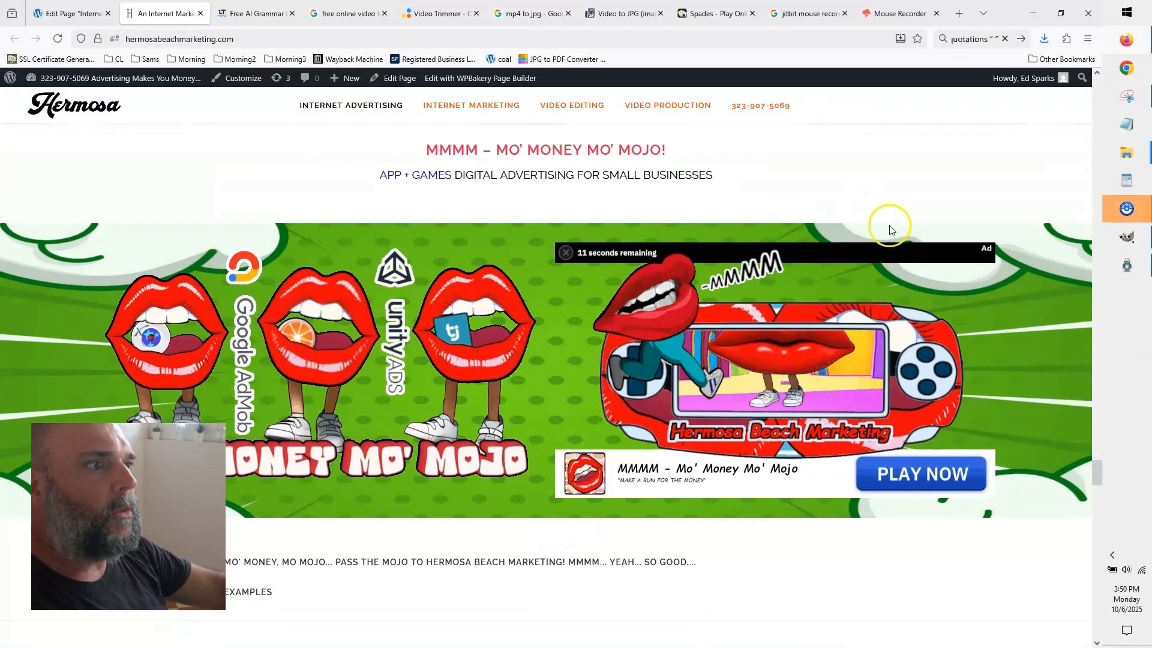
scroll(548, 510, down, 4)
scroll(547, 510, up, 3)
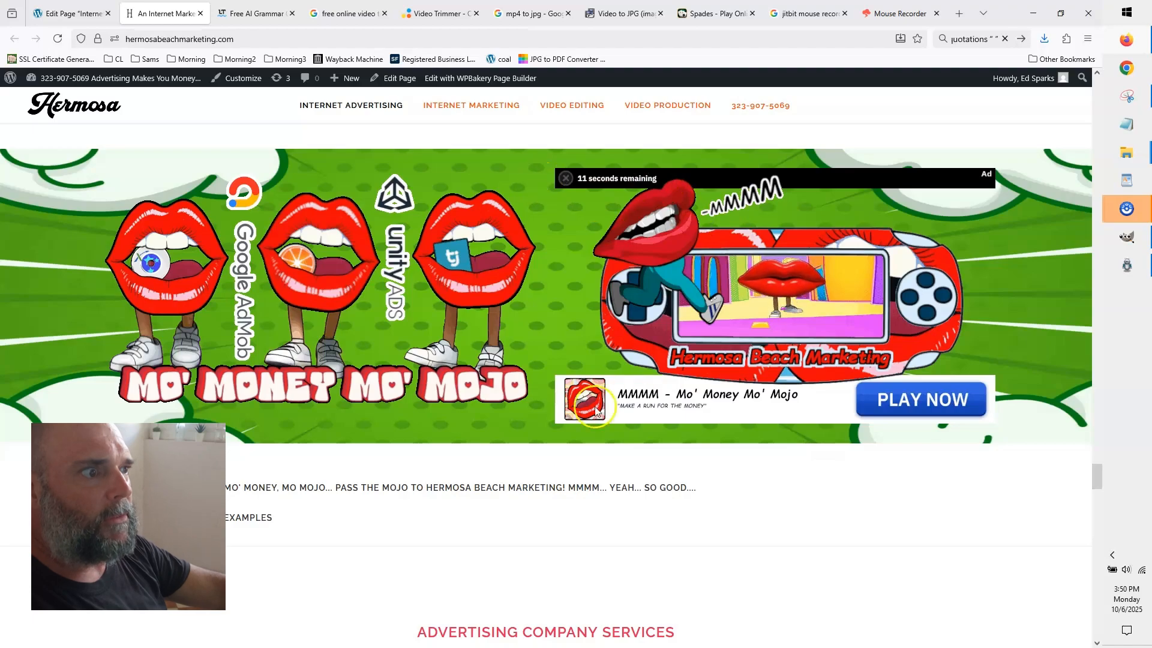
scroll(484, 463, down, 10)
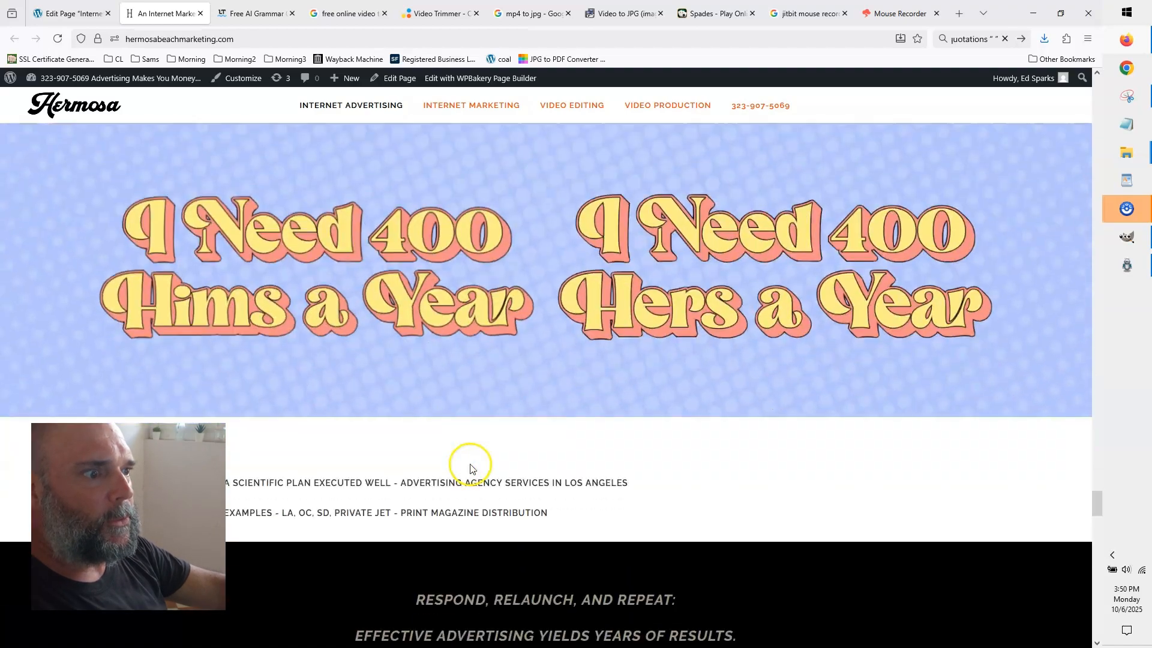
scroll(531, 449, down, 10)
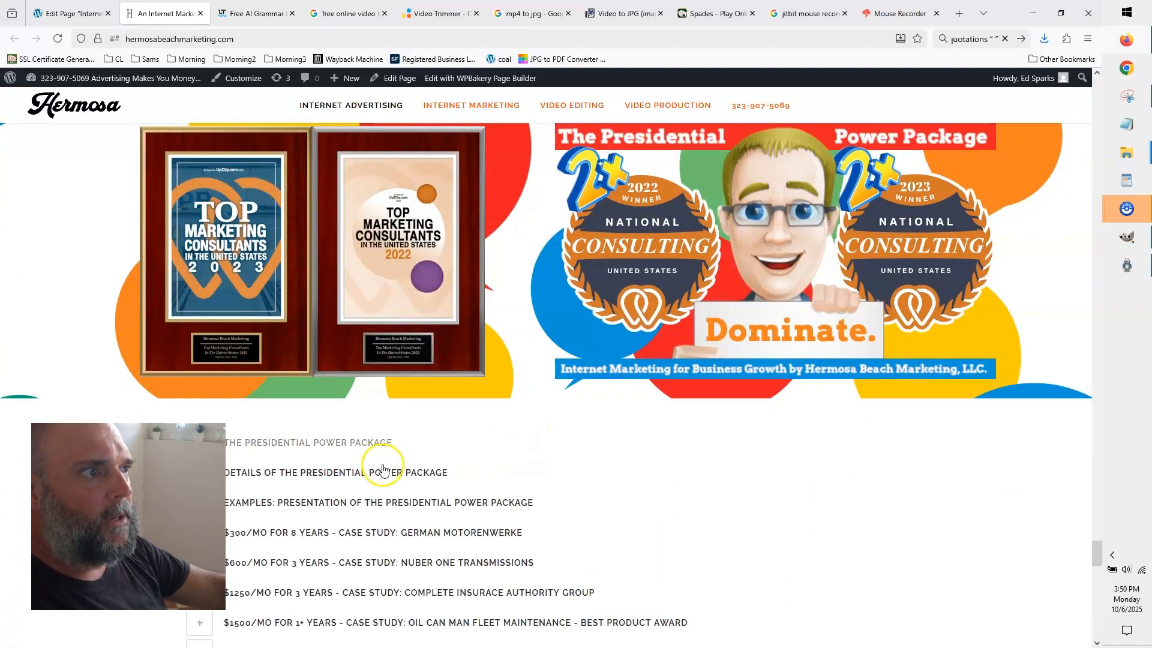
Expand the $300/mo German Motorenwerke case study and examine its page-building and image search examples.
click(322, 533)
scroll(414, 498, down, 5)
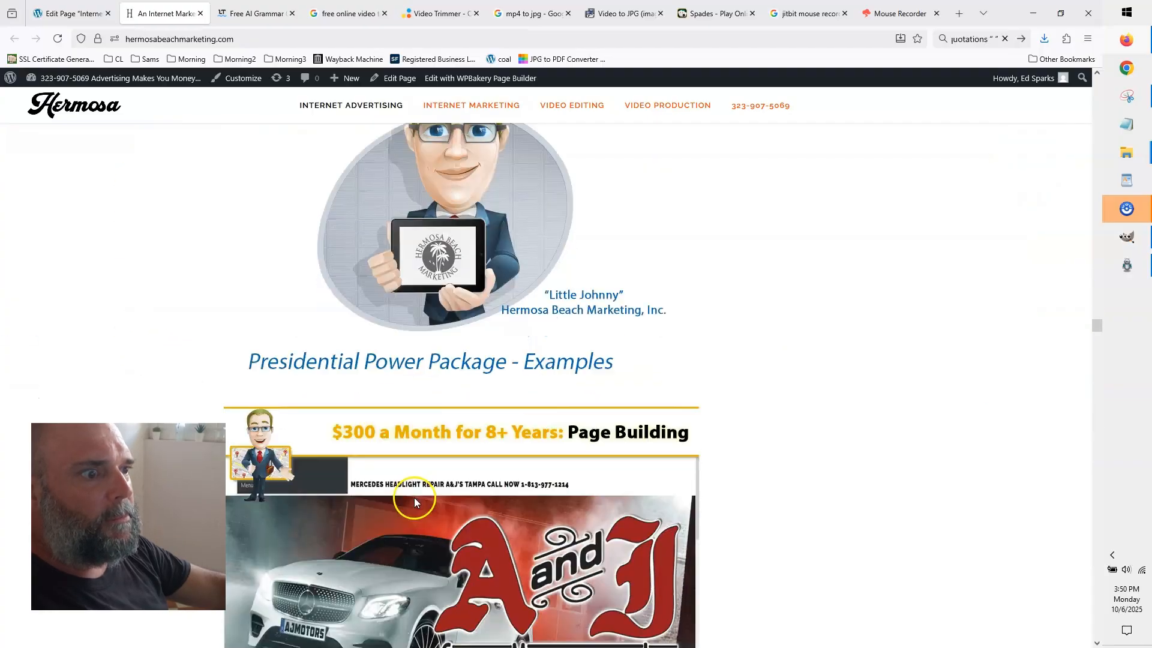
scroll(414, 499, down, 9)
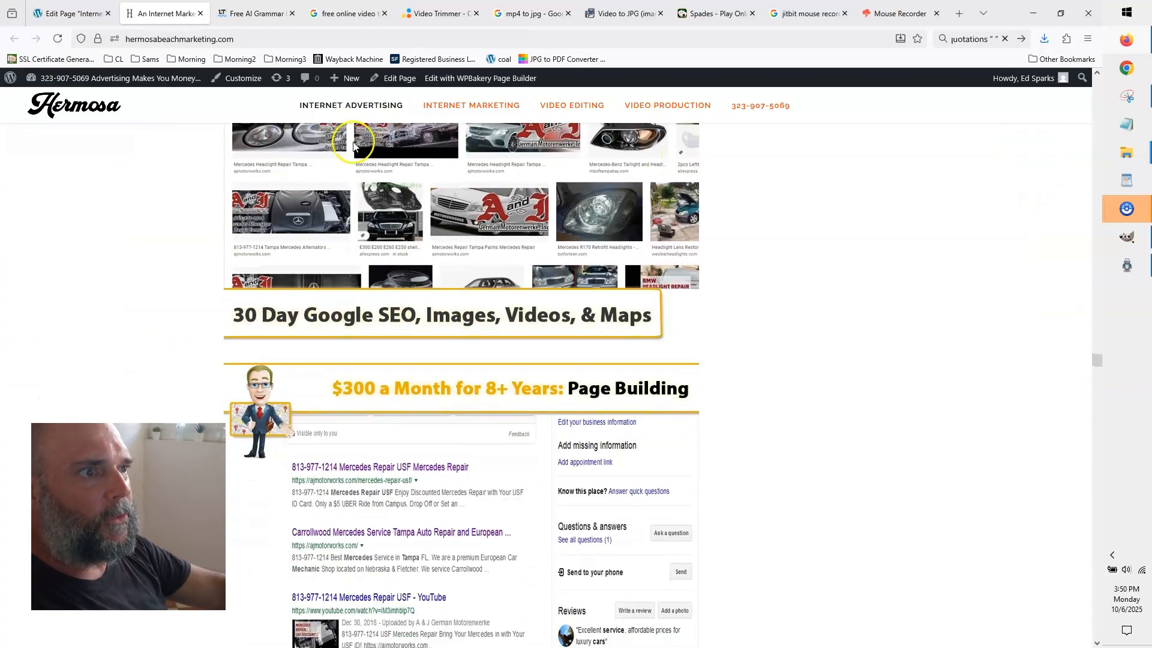
scroll(384, 456, down, 10)
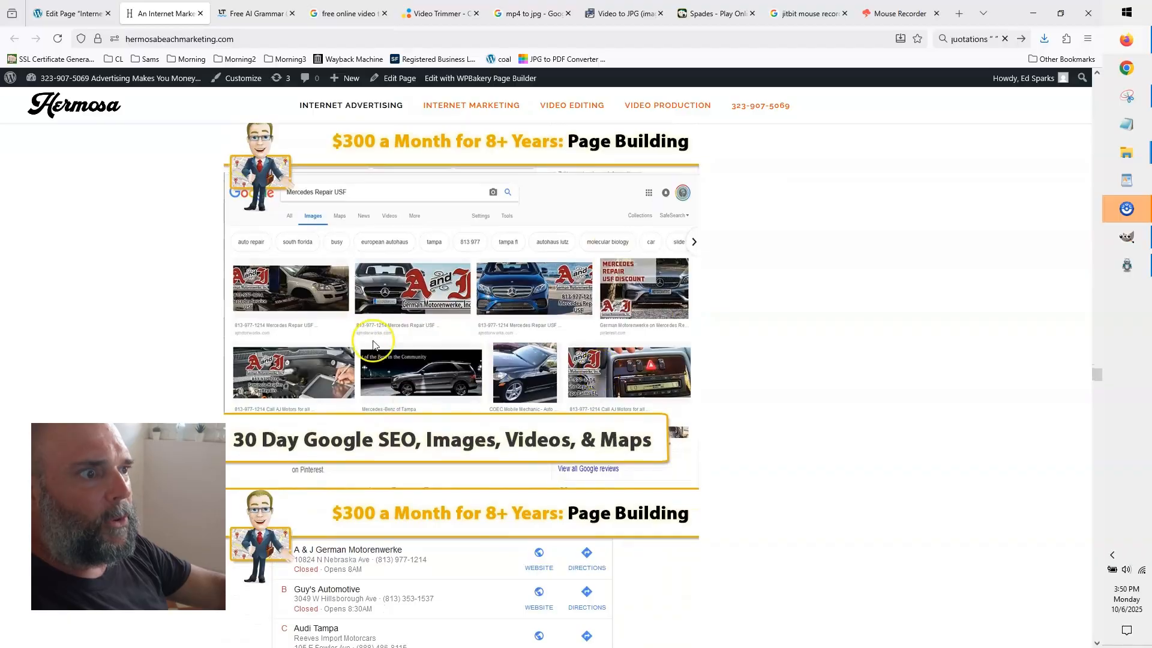
scroll(578, 455, up, 4)
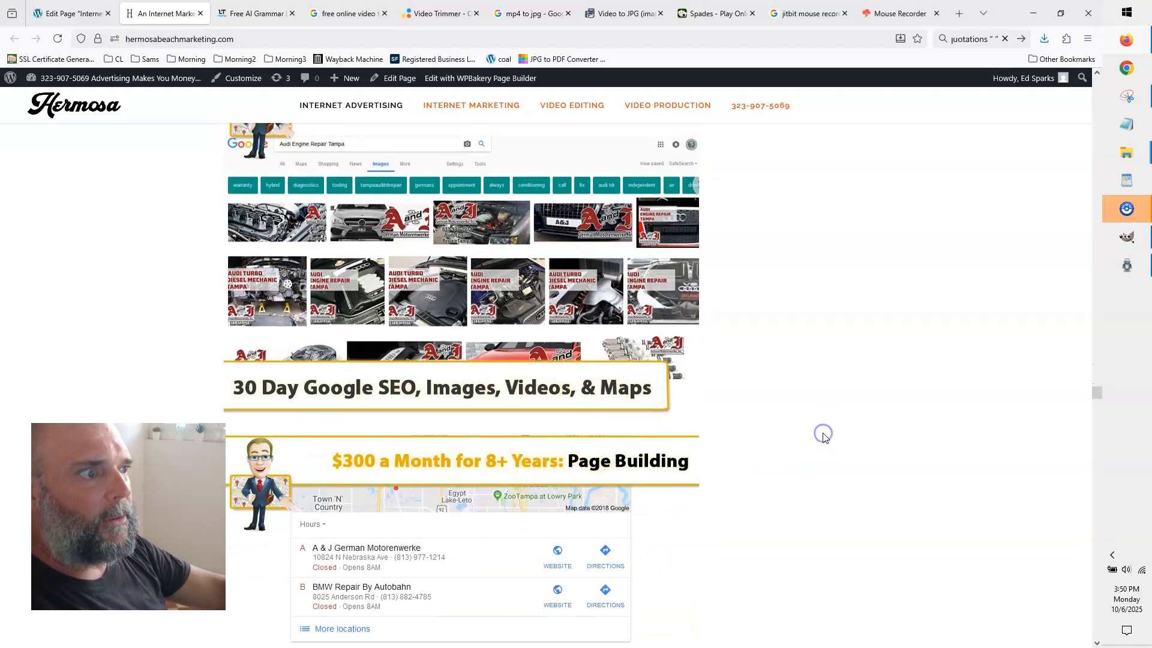
scroll(824, 436, down, 1)
scroll(824, 437, up, 20)
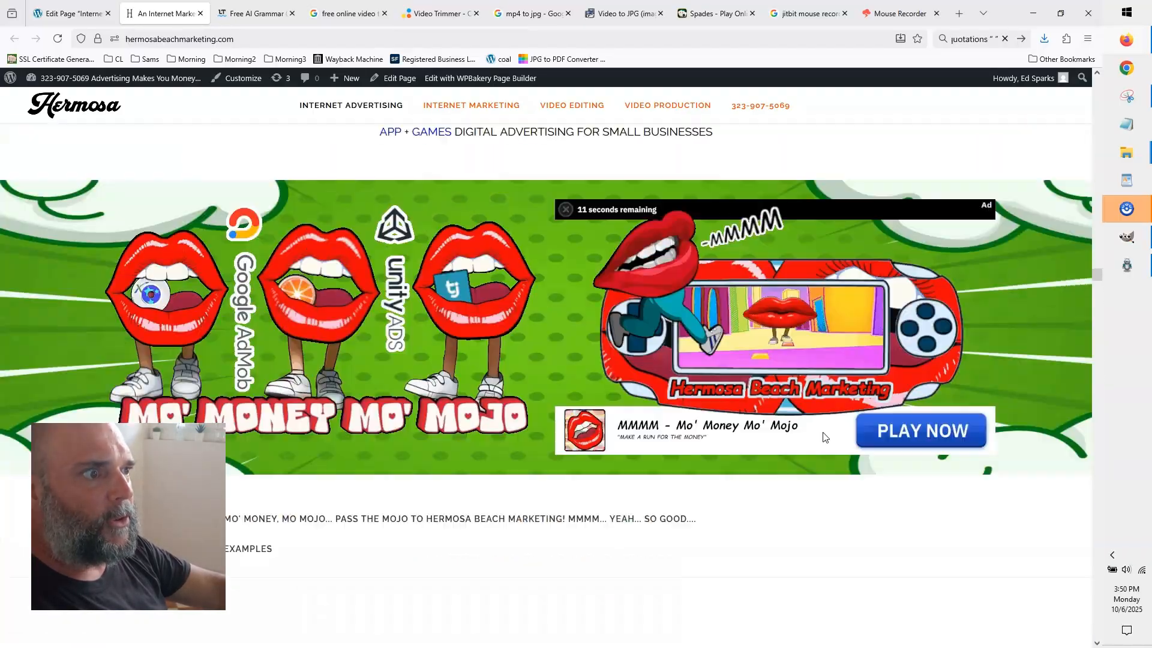
Review the Ring Ring and Radvertising banners, and expand the "Radvertise with us" section to examine its phone graphic.
scroll(822, 436, up, 15)
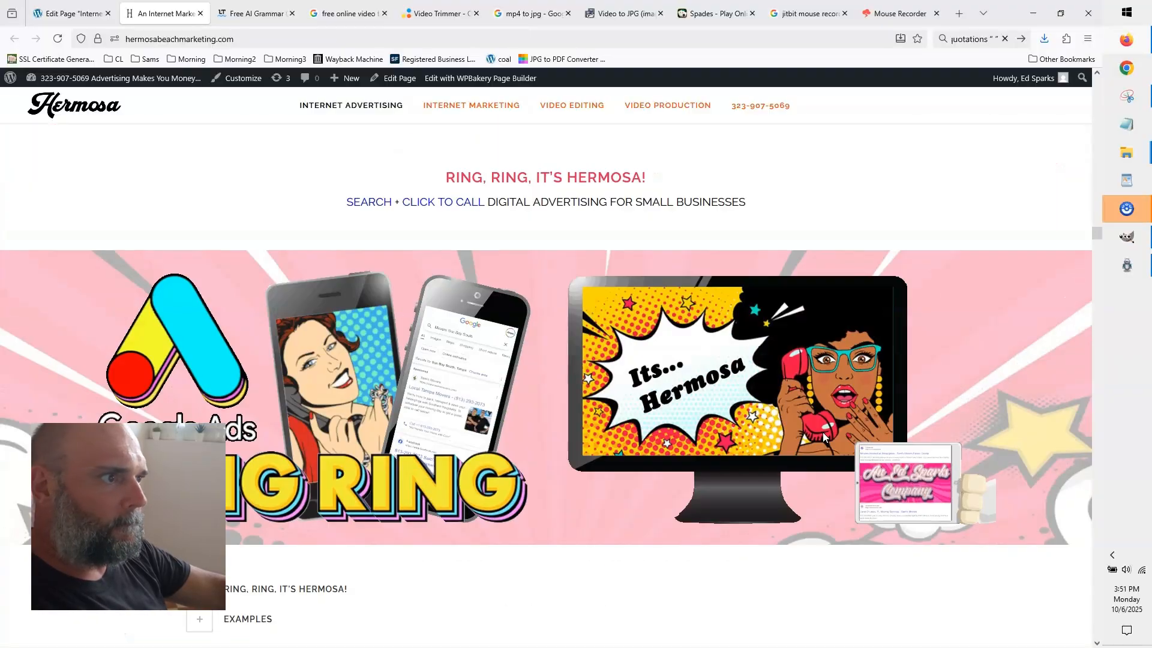
scroll(546, 411, down, 13)
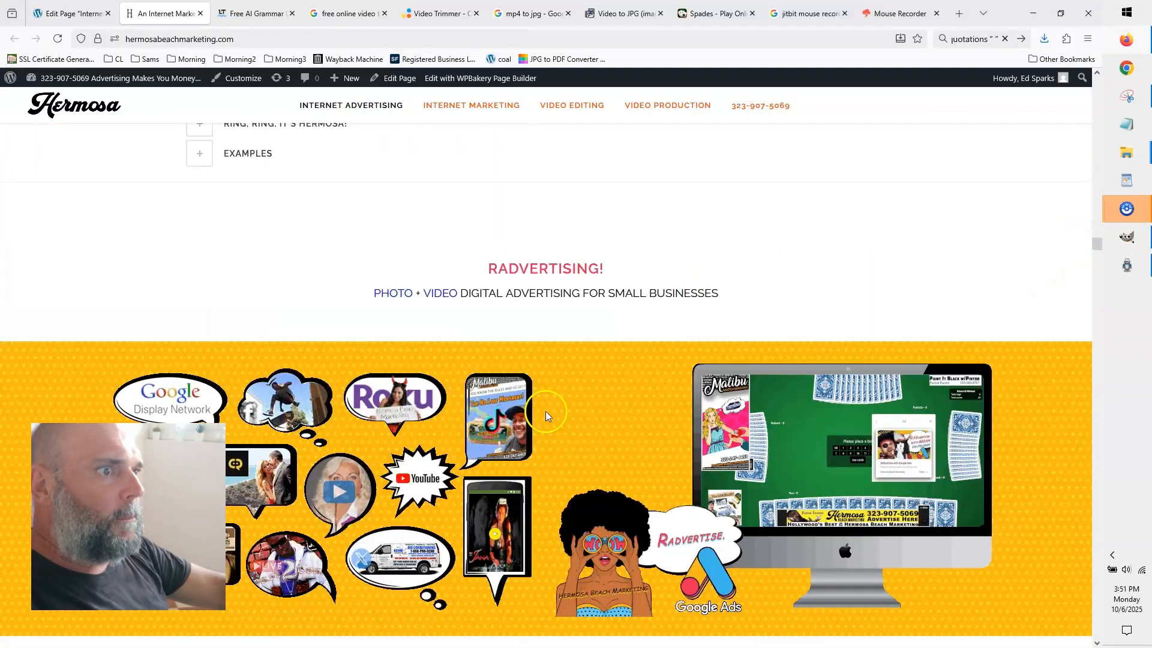
scroll(612, 428, down, 5)
scroll(540, 419, up, 3)
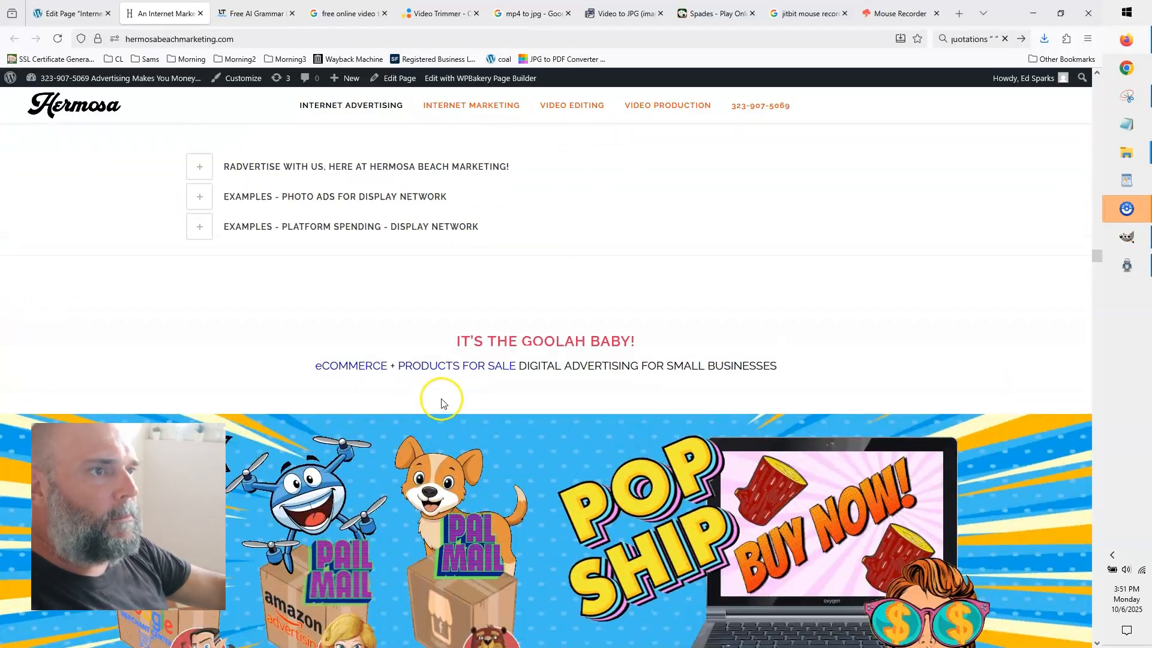
click(319, 166)
scroll(442, 307, down, 6)
scroll(449, 330, up, 3)
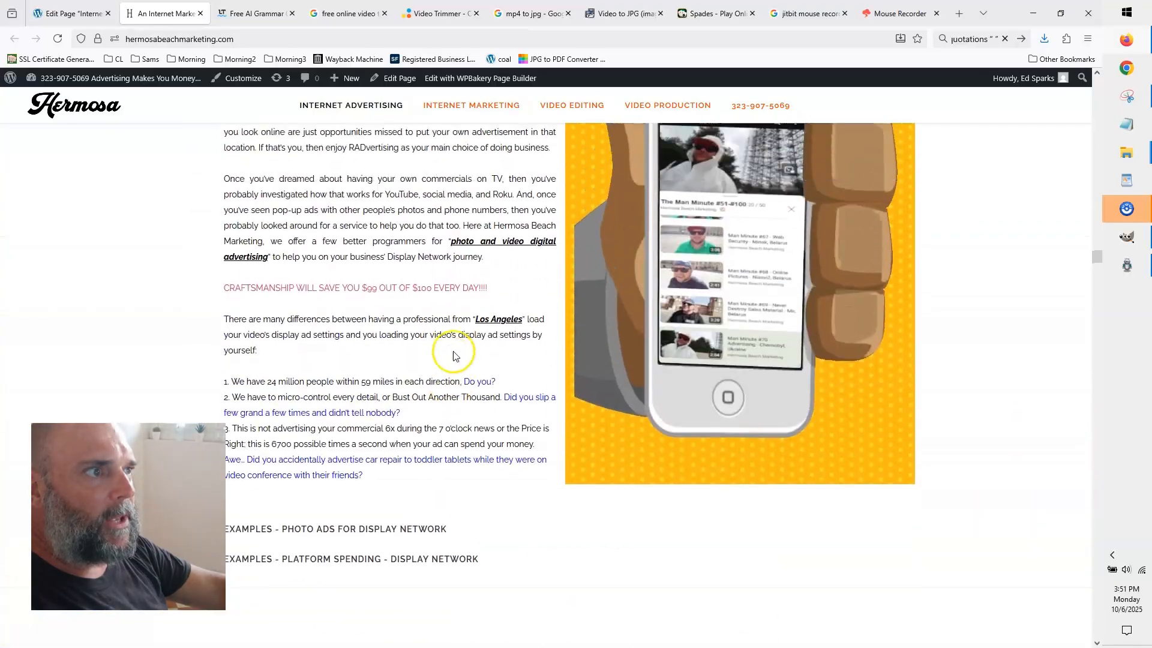
scroll(450, 408, down, 2)
scroll(443, 460, down, 9)
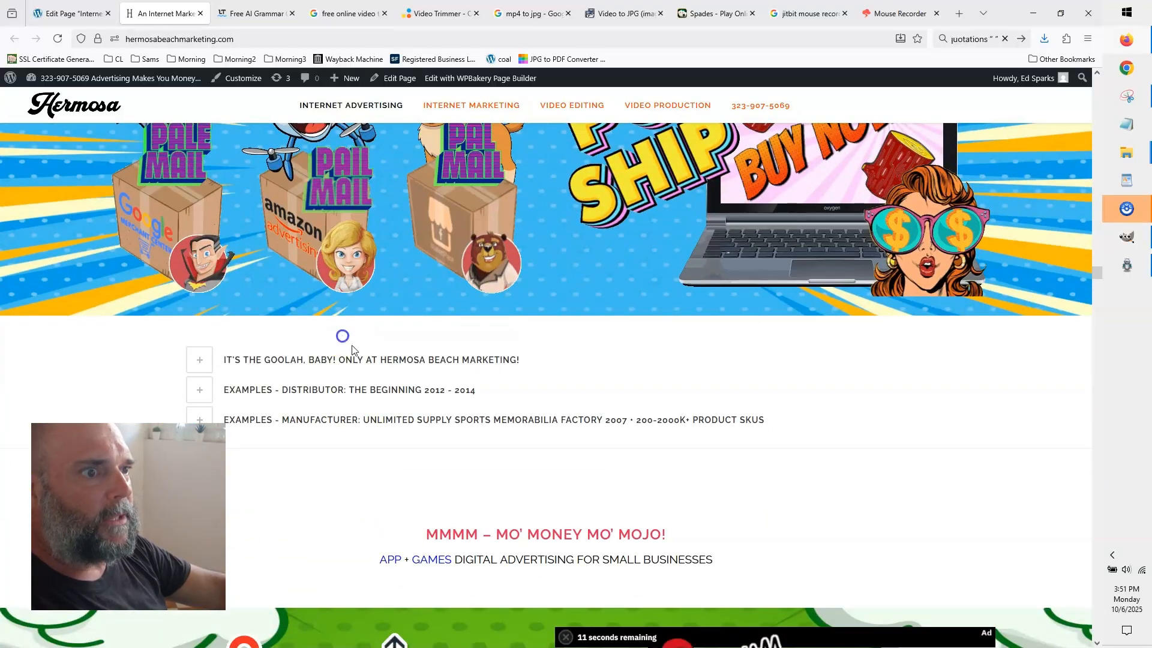
Open the "It's the Goolah, Baby!" section and return to the Photography heading near the page's beginning.
click(360, 358)
scroll(650, 406, up, 20)
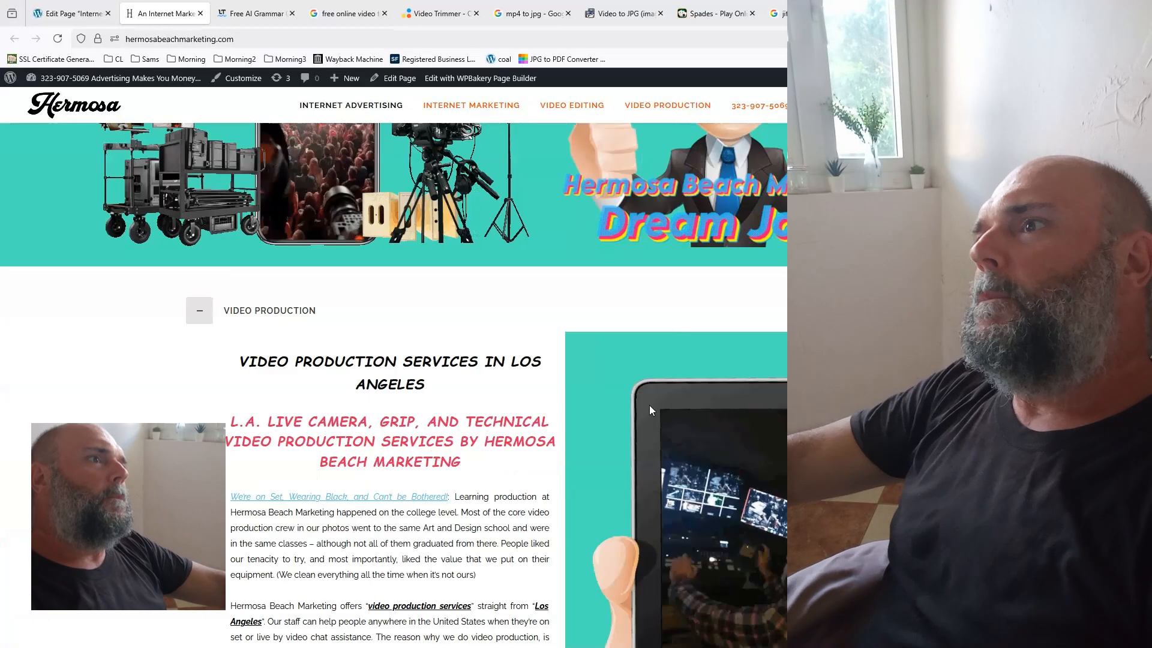
scroll(650, 403, down, 20)
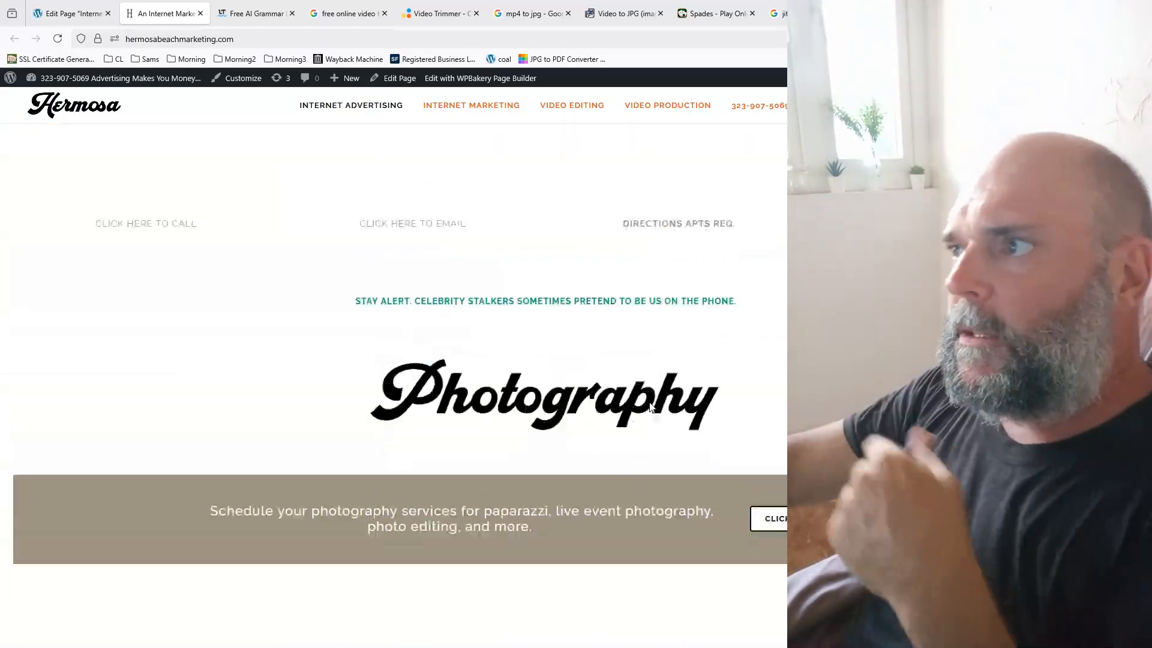
Switch from the website to the Macro Recorder window holding the recorded macro's commands.
key(alt+Tab)
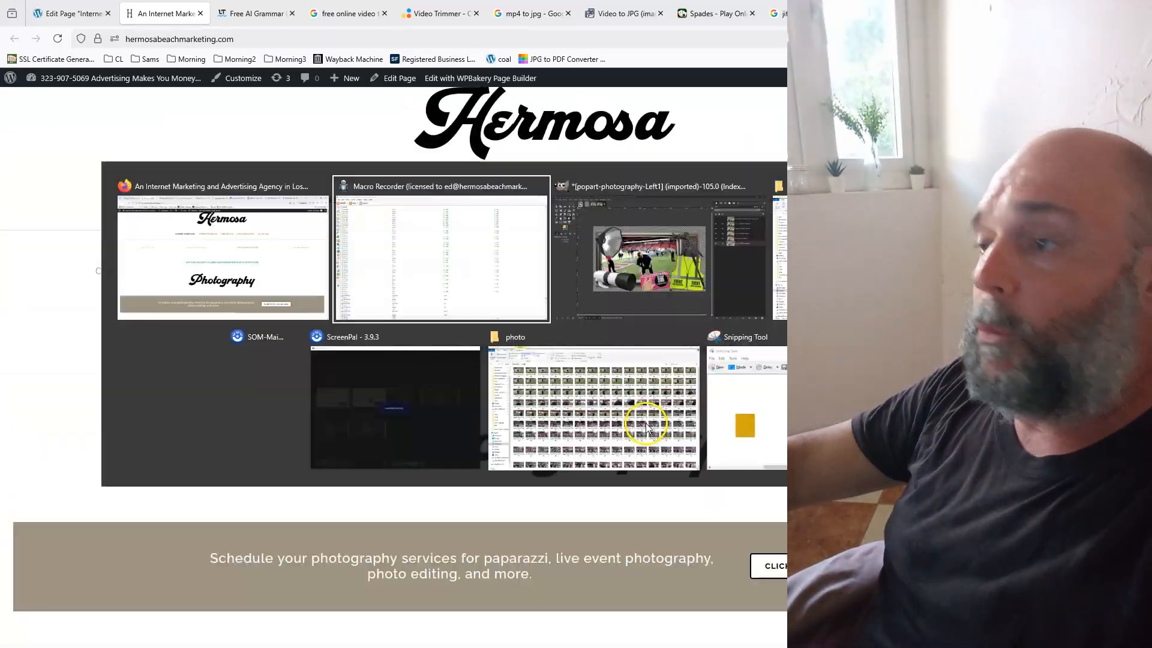
key(alt+Tab)
key(alt+Tab)
key(alt+Tab)
key(alt+Tab)
key(alt+Tab)
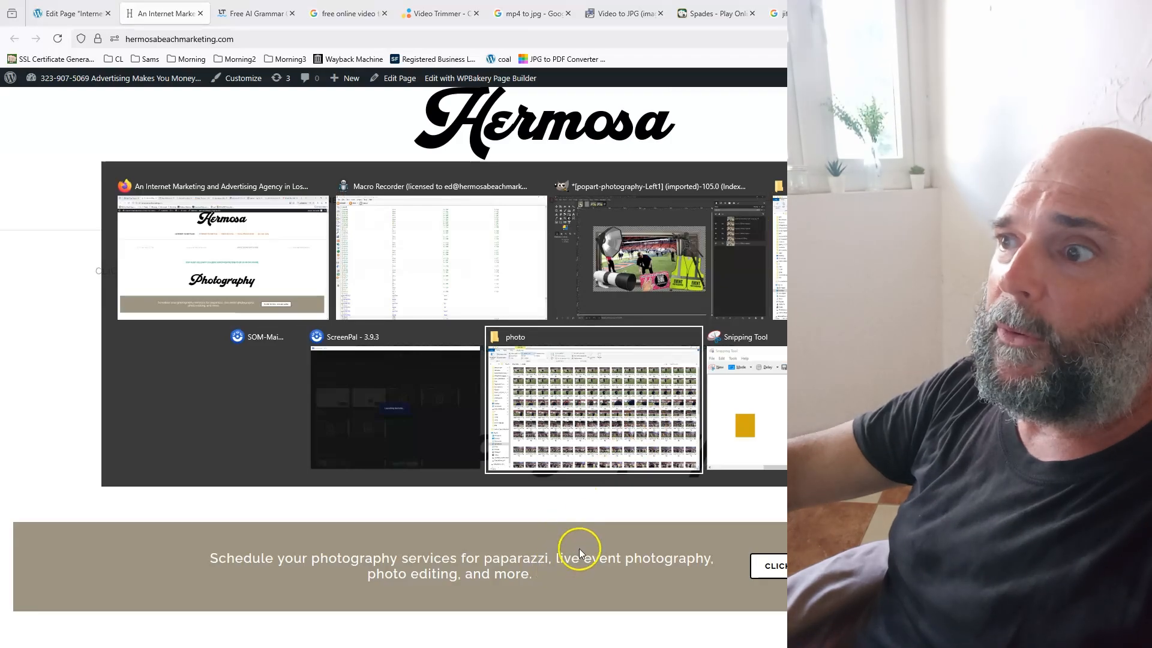
key(alt+Tab)
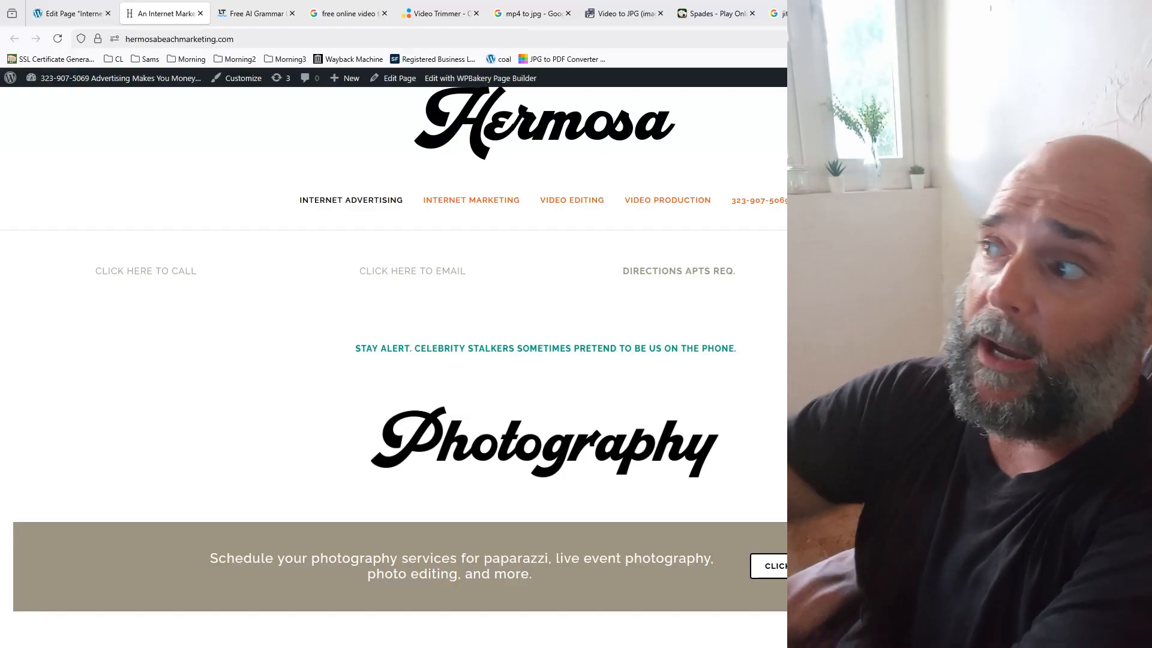
key(alt+Tab)
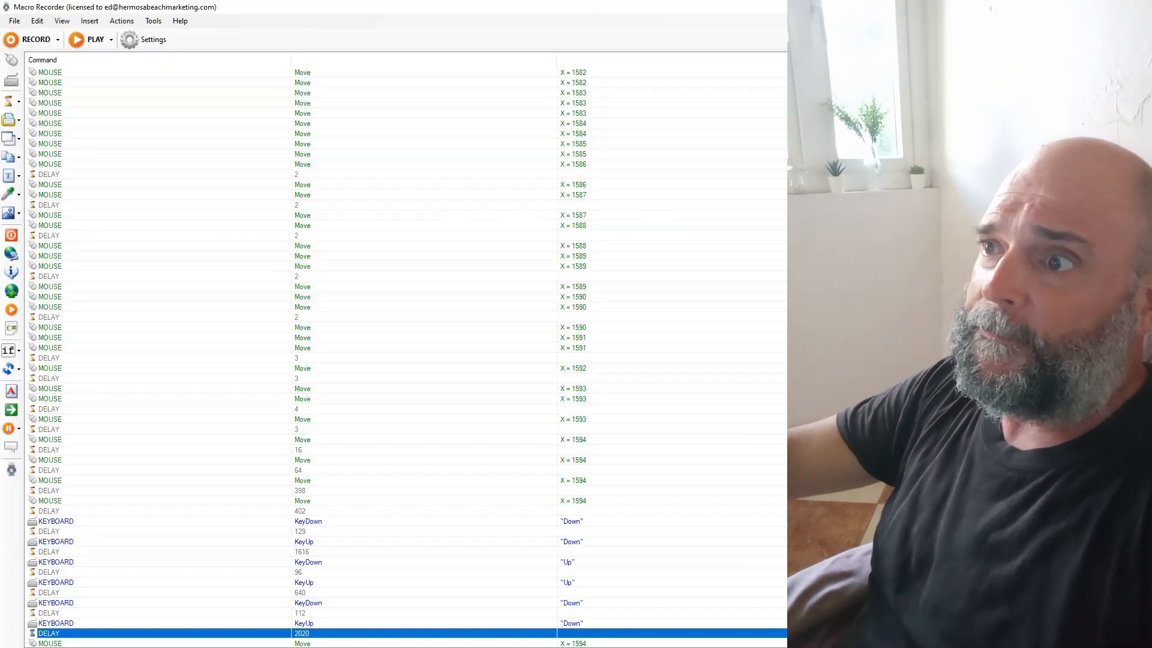
Insert a REPEAT X TIMES statement after the first delay command of the macro, set to 16 repetitions.
scroll(166, 188, up, 4)
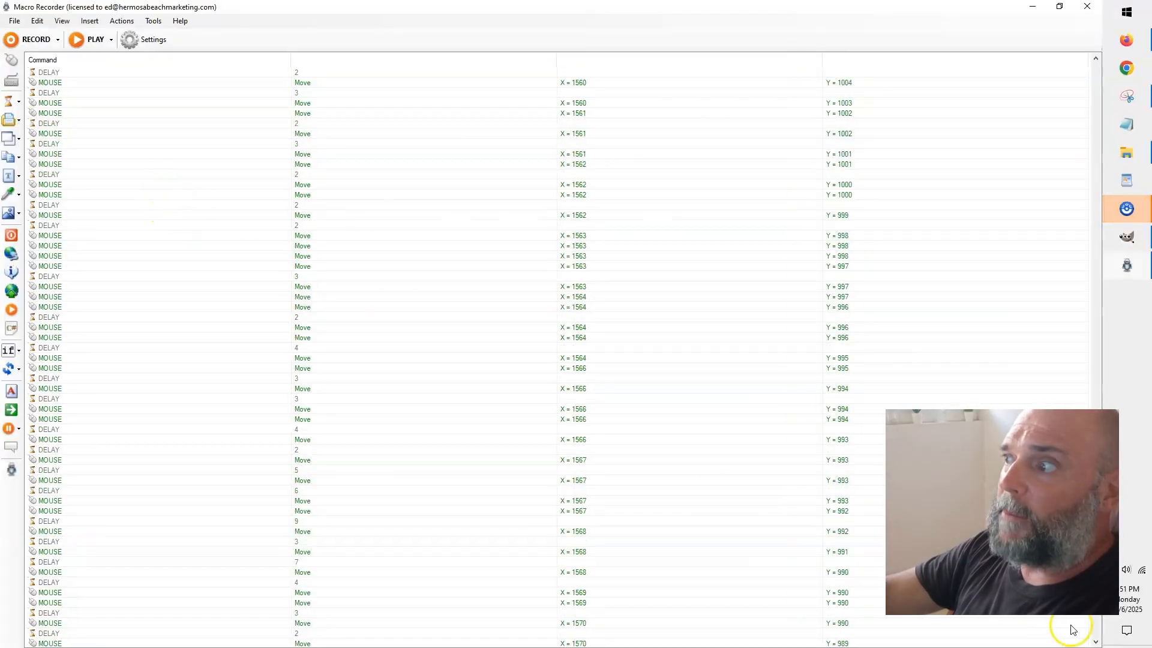
drag(1095, 564, 1079, 67)
click(172, 73)
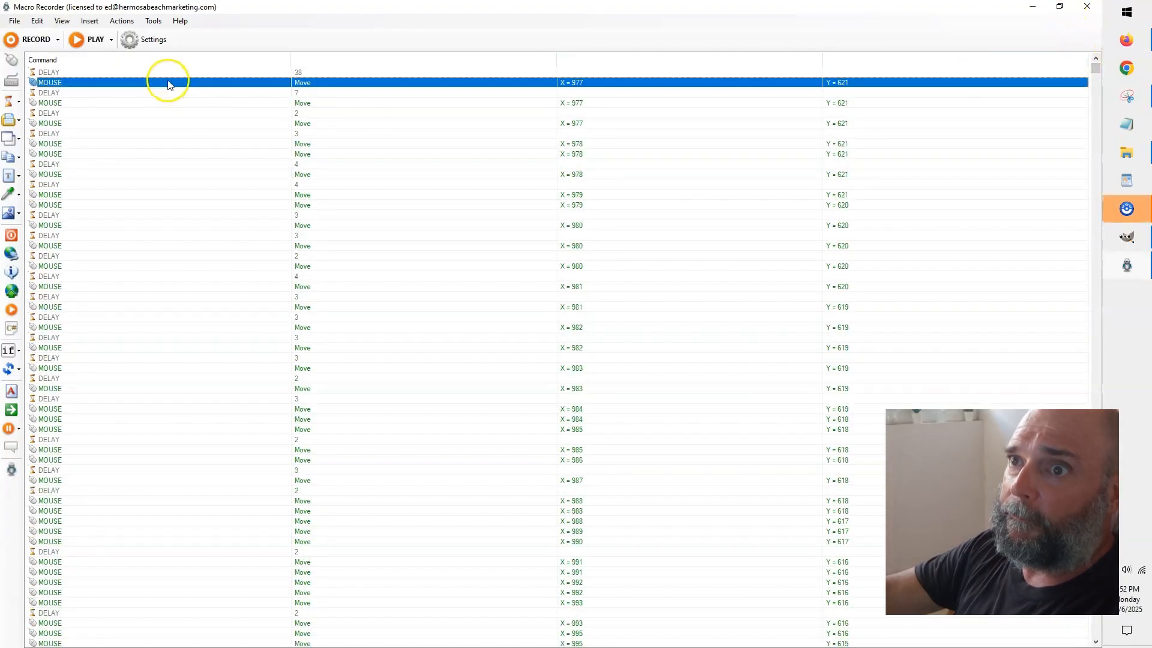
click(89, 20)
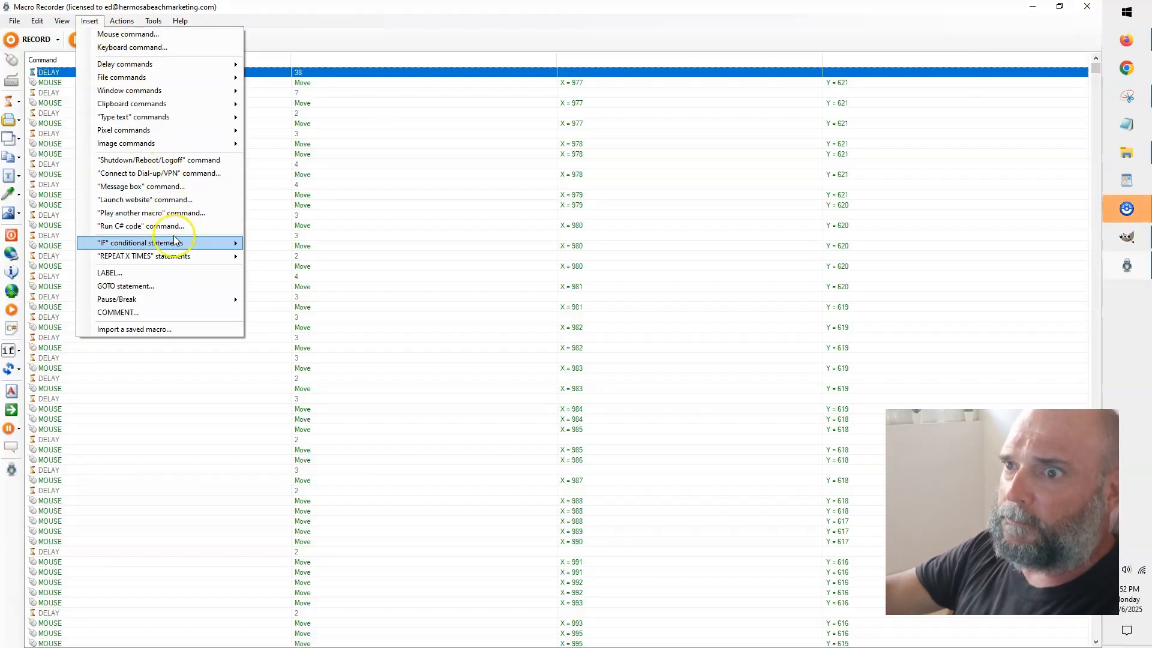
mouse_move(185, 245)
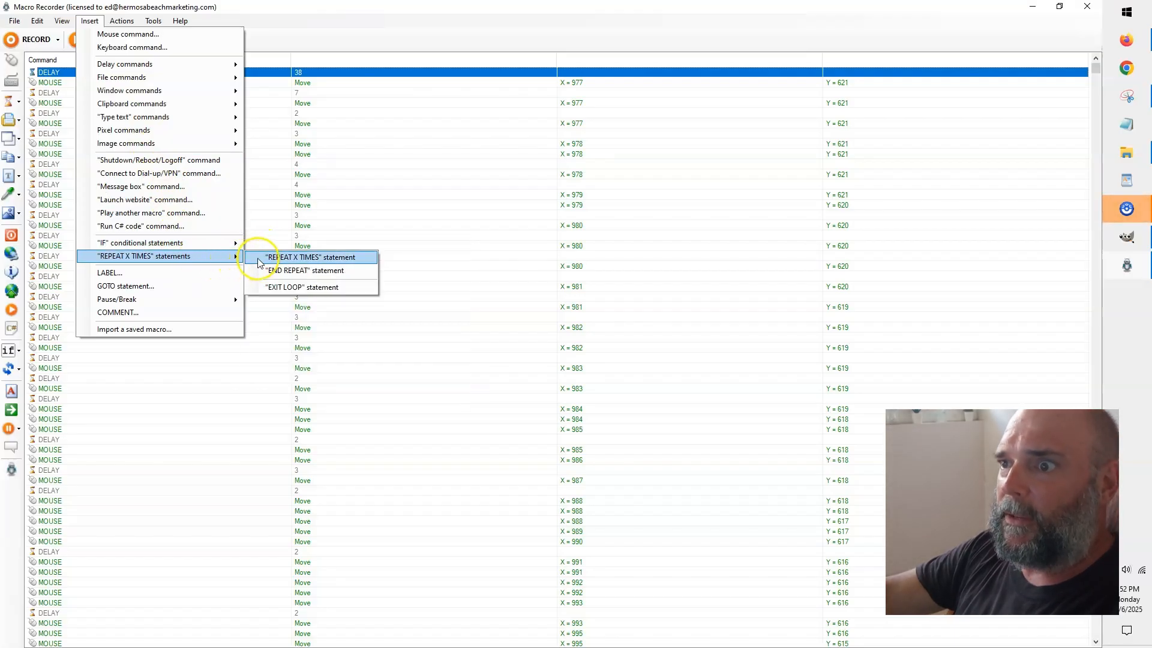
click(263, 258)
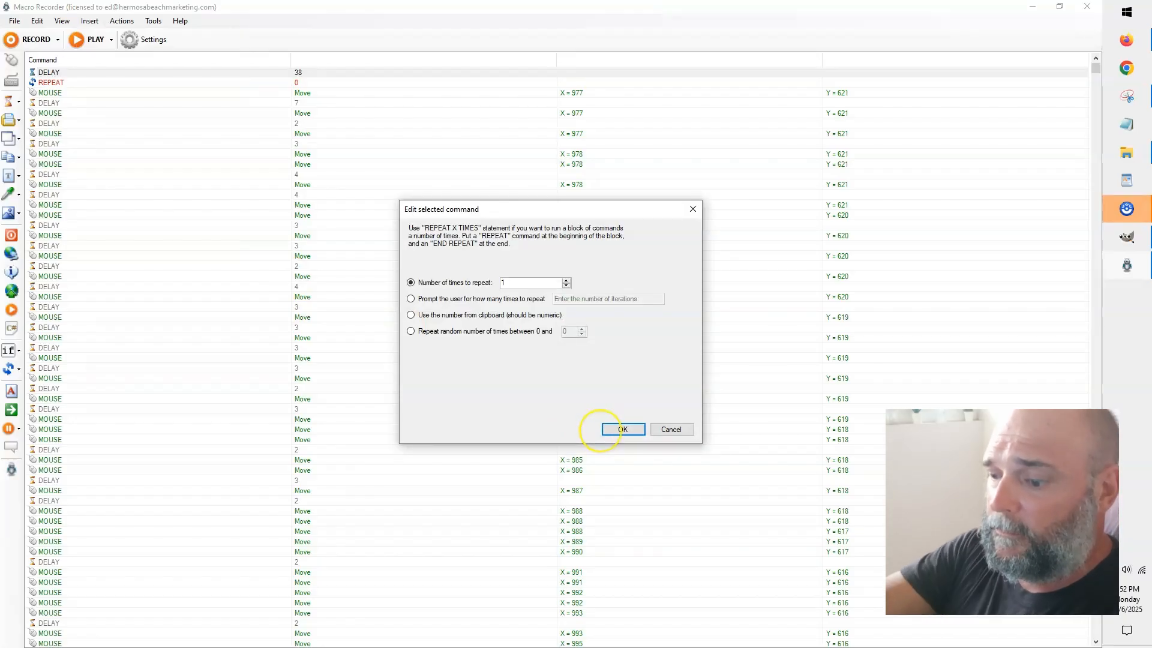
click(602, 431)
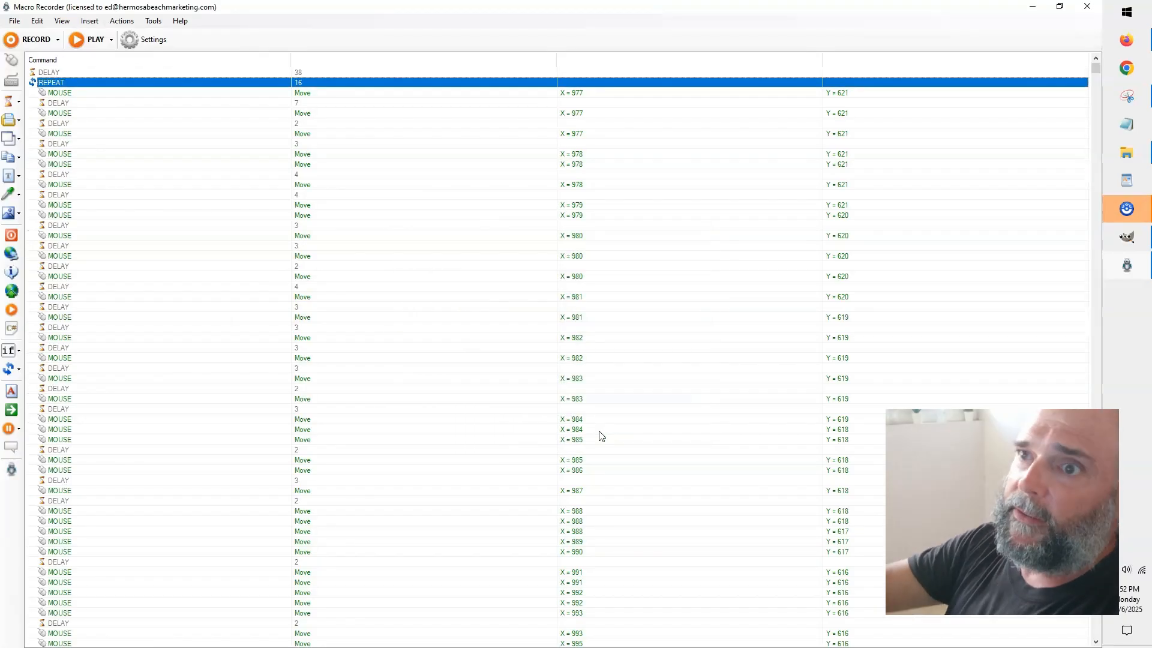
Insert an END REPEAT statement further down the macro, after the mouse move to X = 1090, Y = 579.
scroll(448, 385, down, 15)
scroll(449, 392, down, 10)
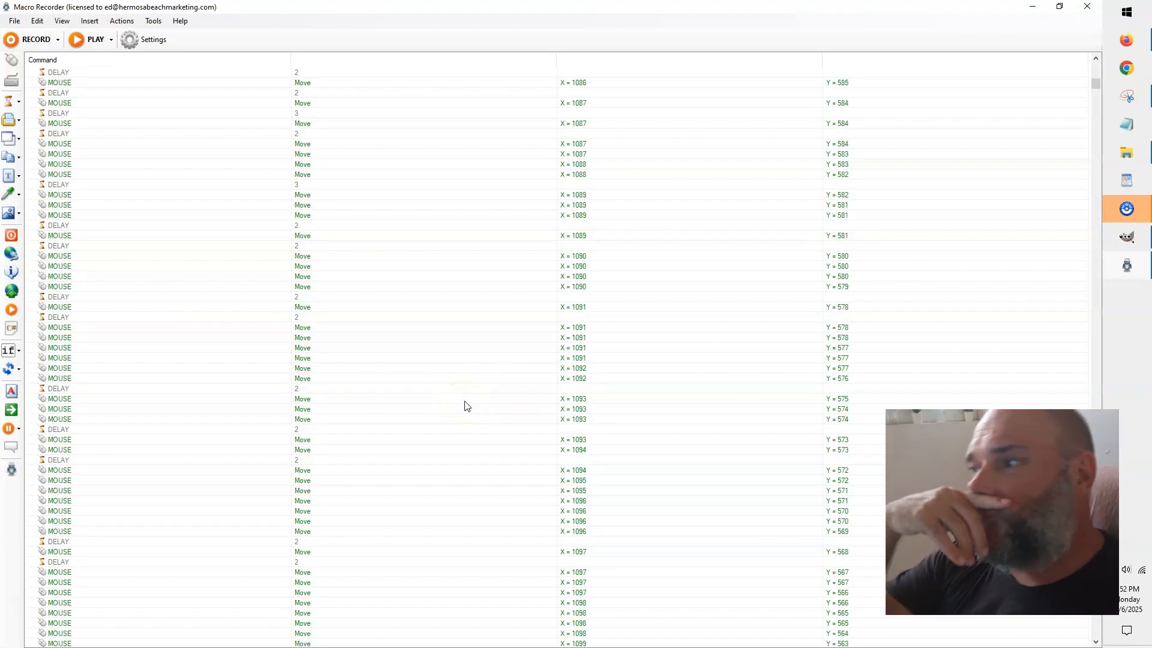
scroll(462, 415, up, 1)
click(292, 318)
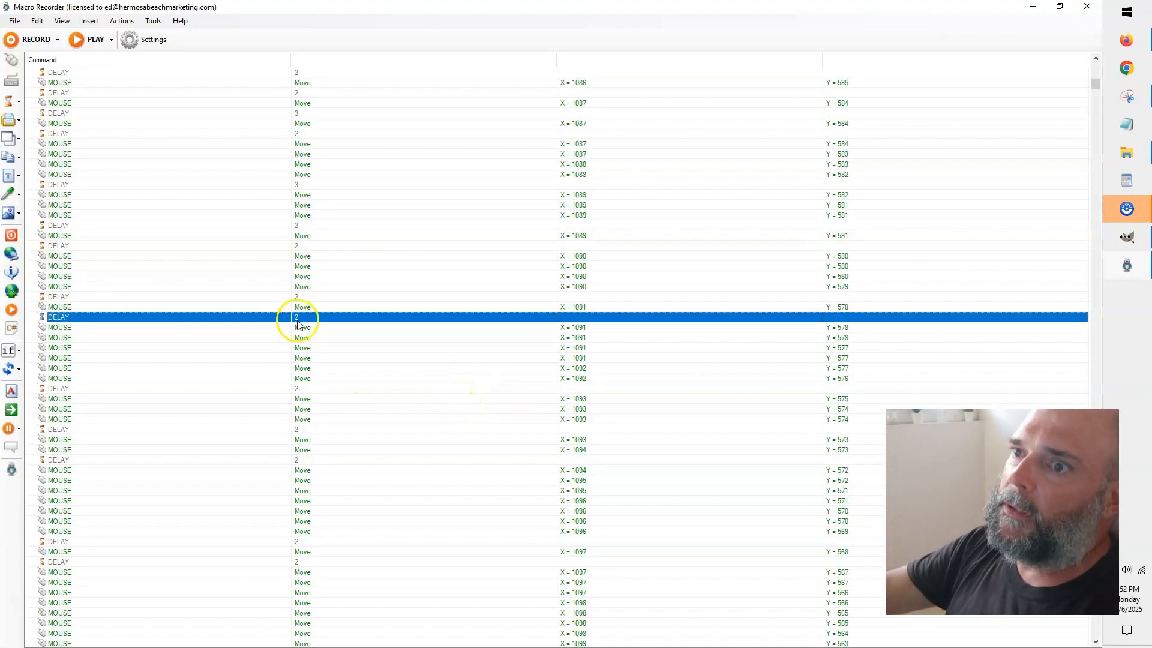
right_click(292, 318)
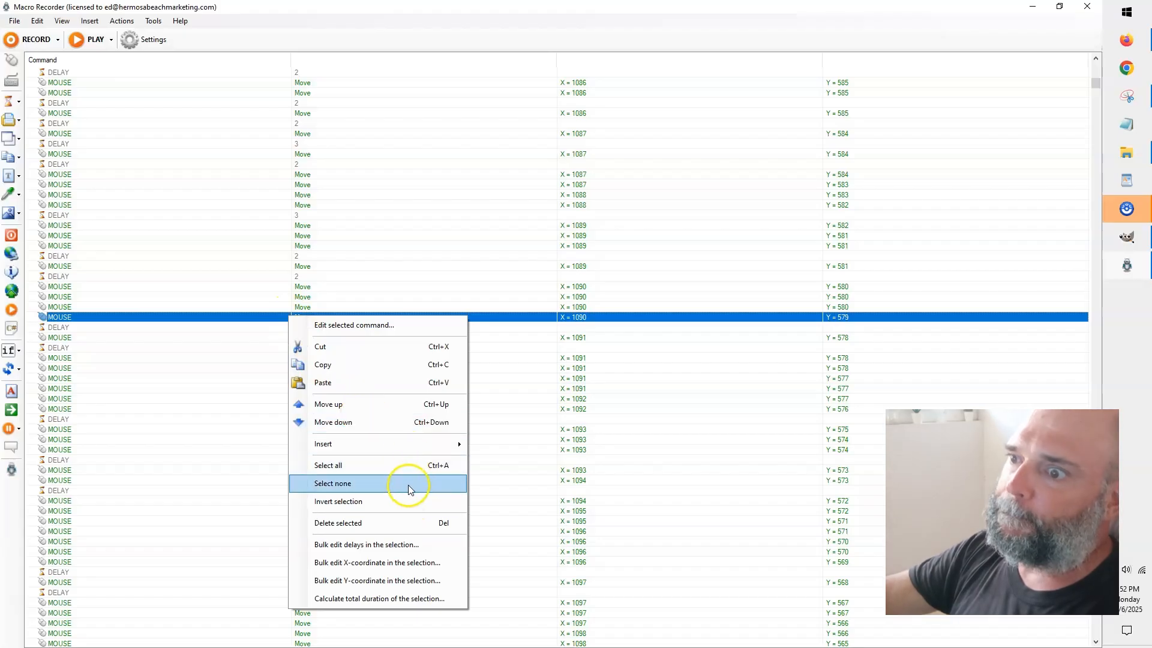
click(120, 20)
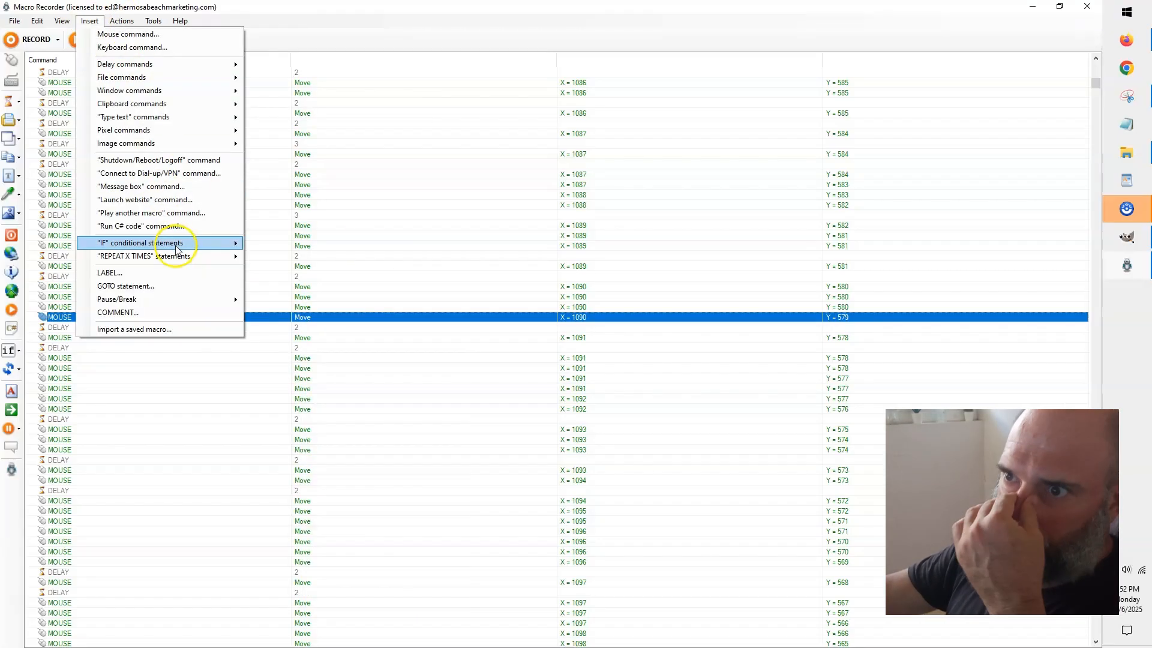
mouse_move(174, 244)
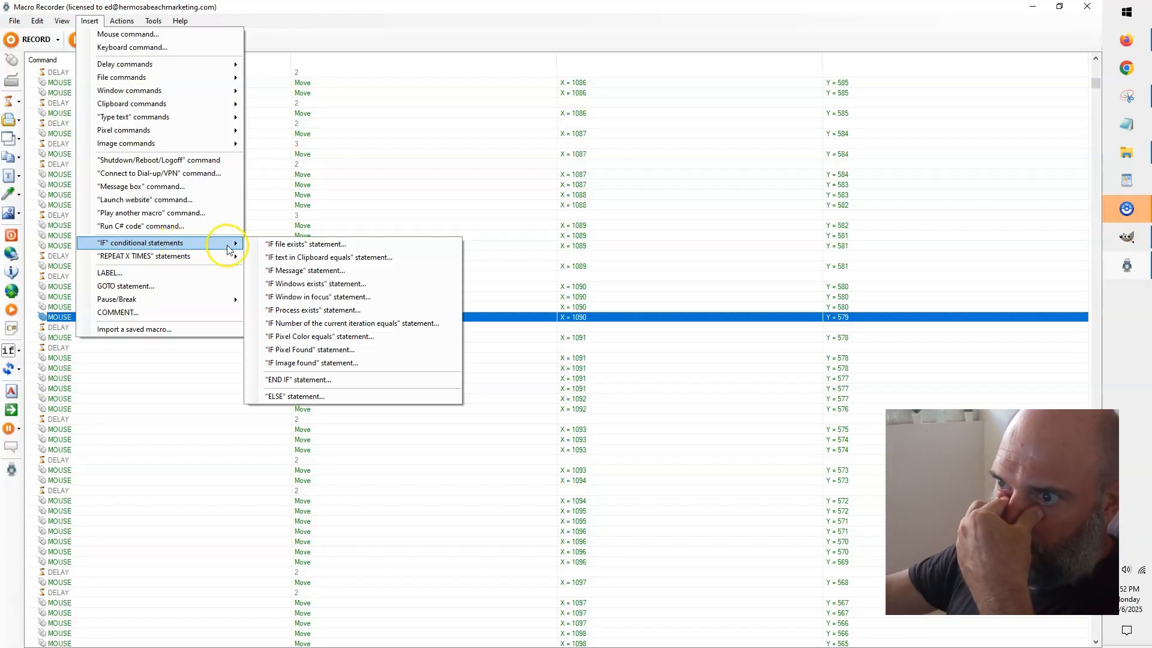
mouse_move(221, 257)
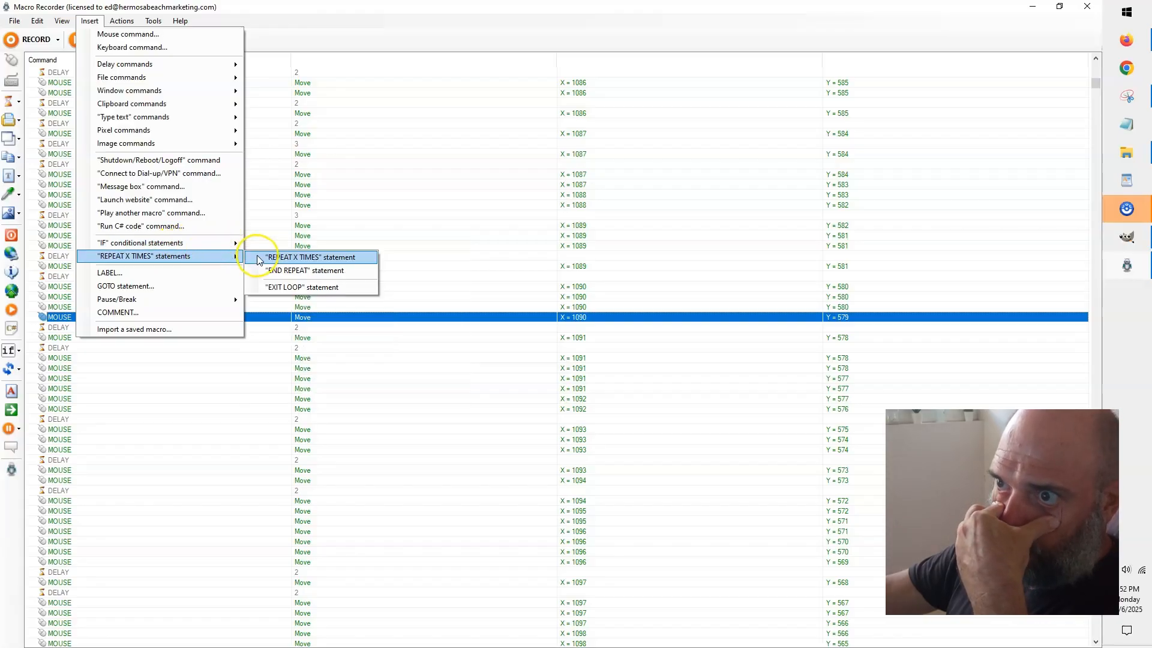
click(279, 270)
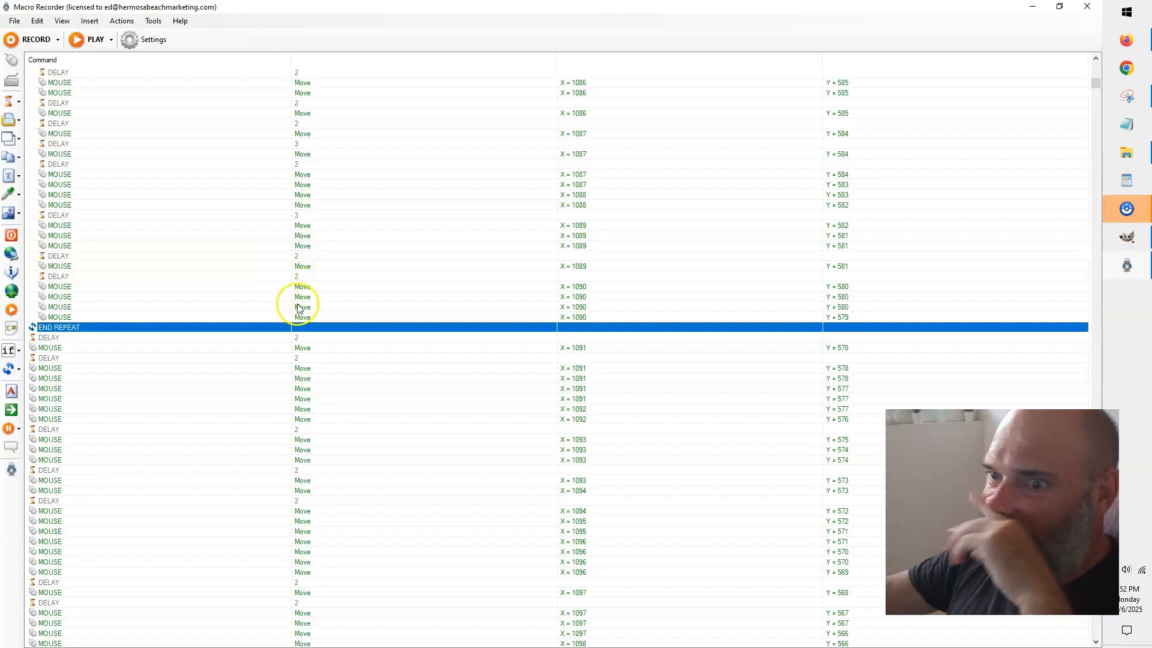
key(Down)
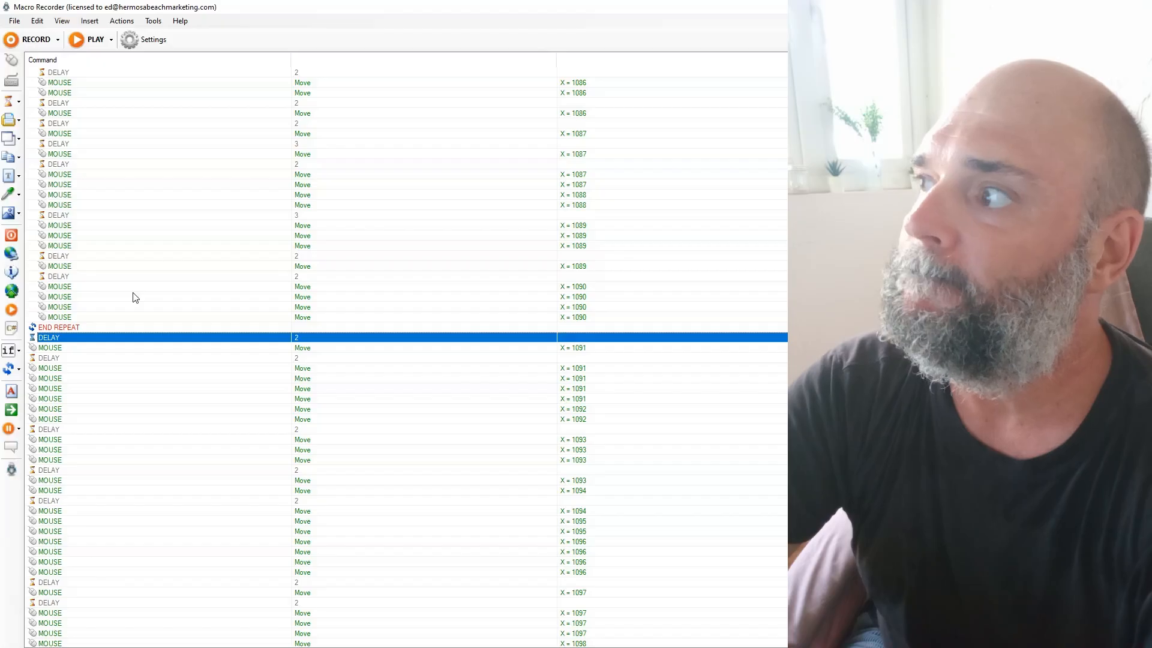
Switch from Macro Recorder past the GIMP image to the File Explorer window showing the Assets folder.
key(alt+Tab)
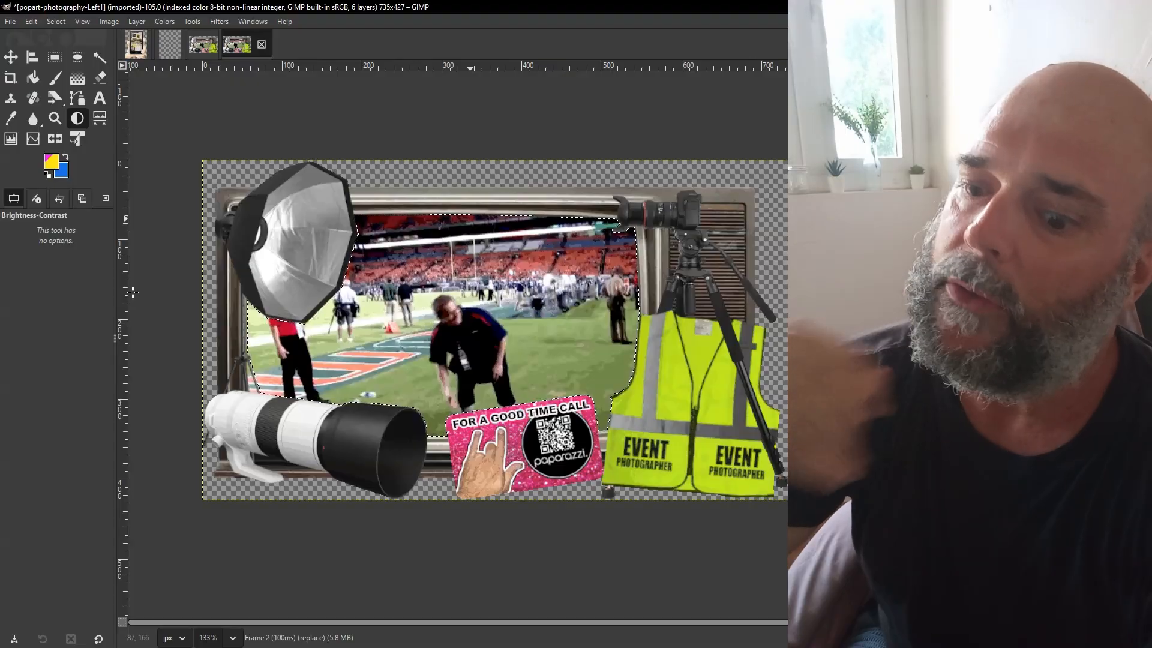
key(alt+Tab)
key(Tab)
key(Tab)
key(Tab)
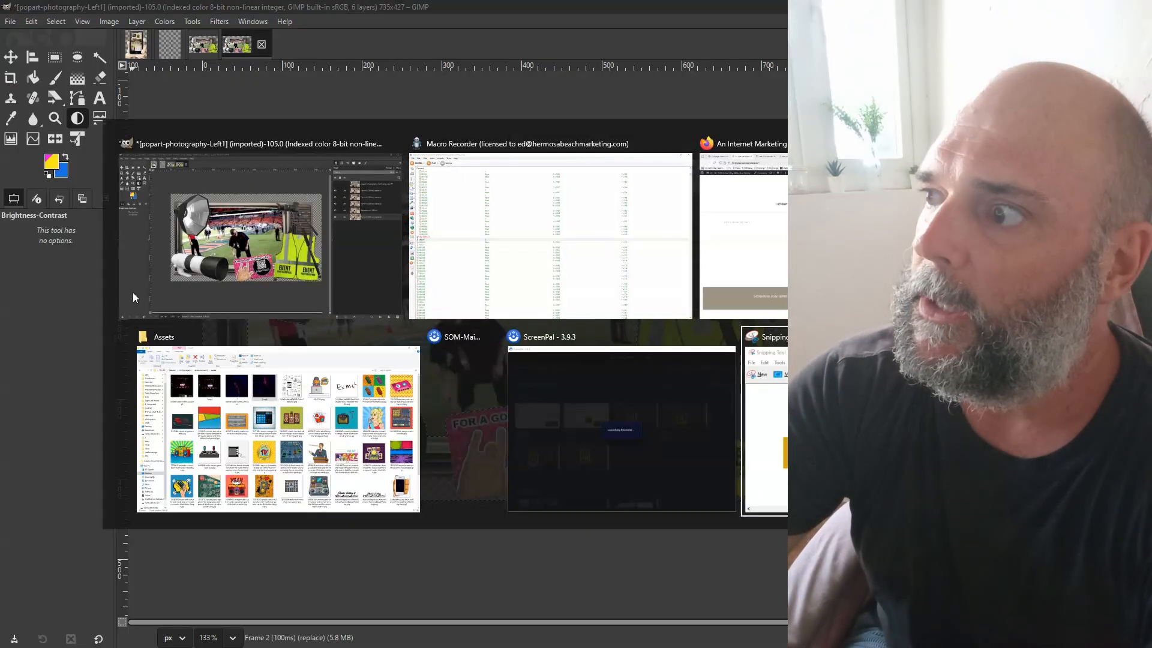
key(alt+Tab)
key(Tab)
key(Tab)
key(Tab)
key(Tab)
key(Tab)
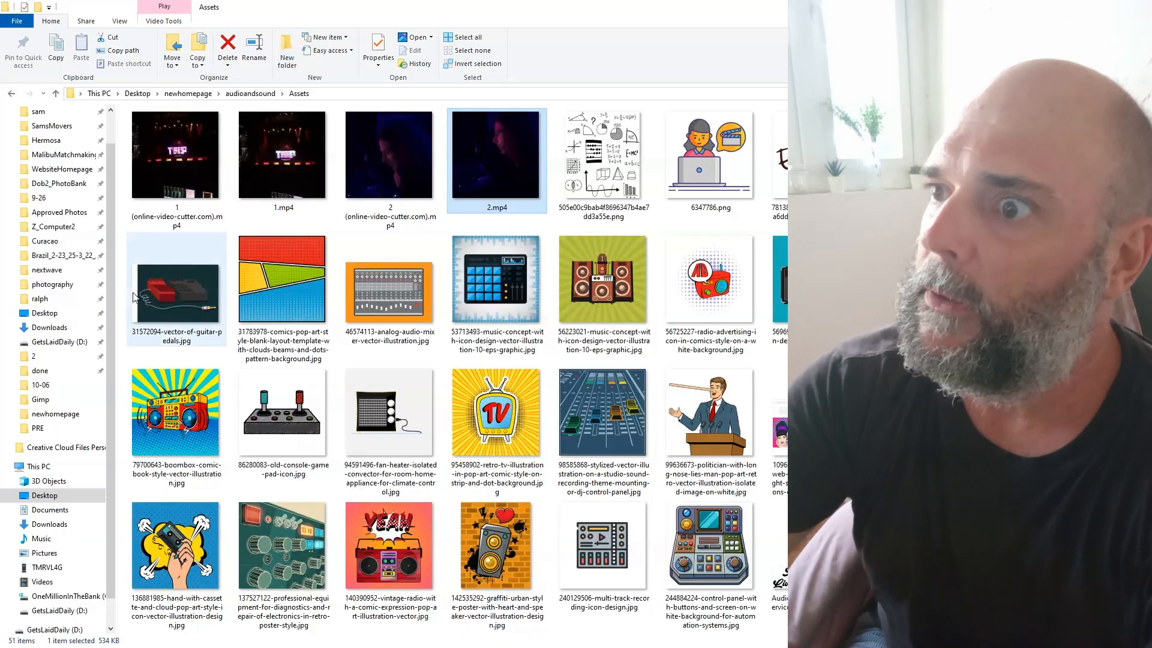
Go to the Downloads folder and open its photo folder of ezgif frame images.
click(36, 313)
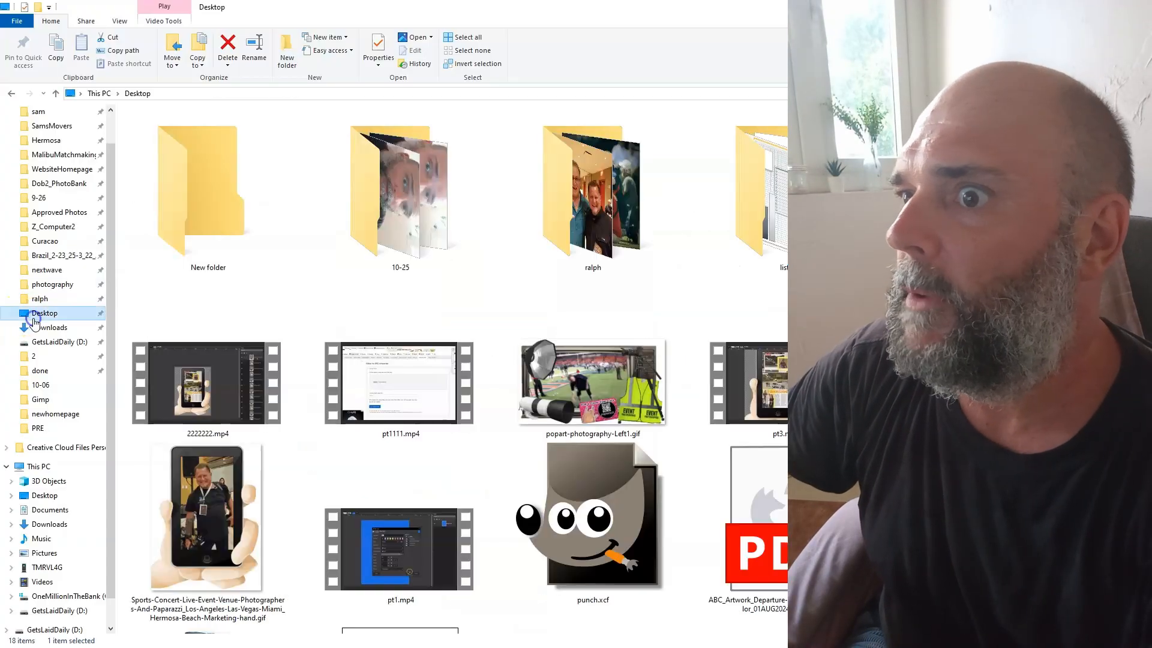
click(36, 327)
click(286, 380)
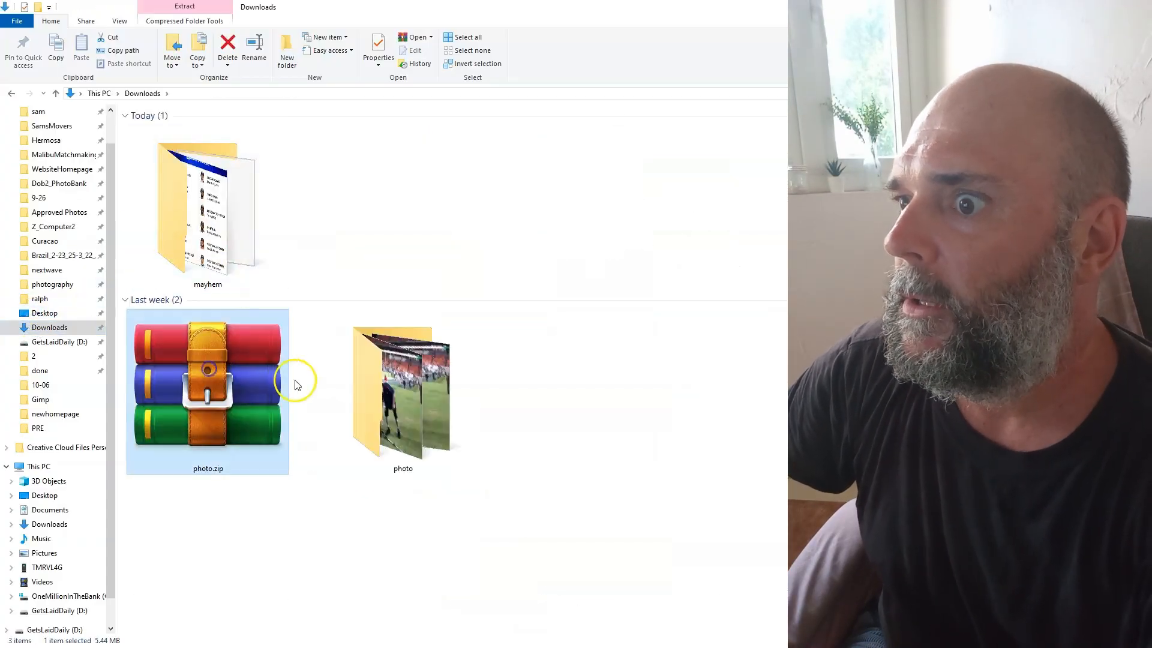
double_click(385, 404)
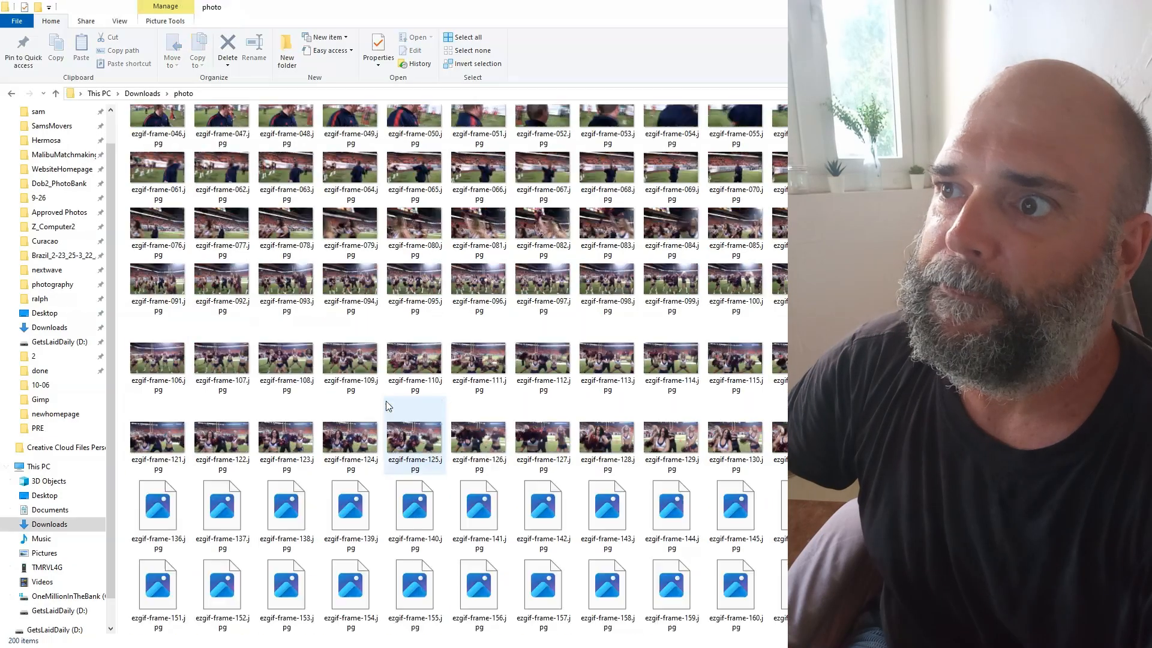